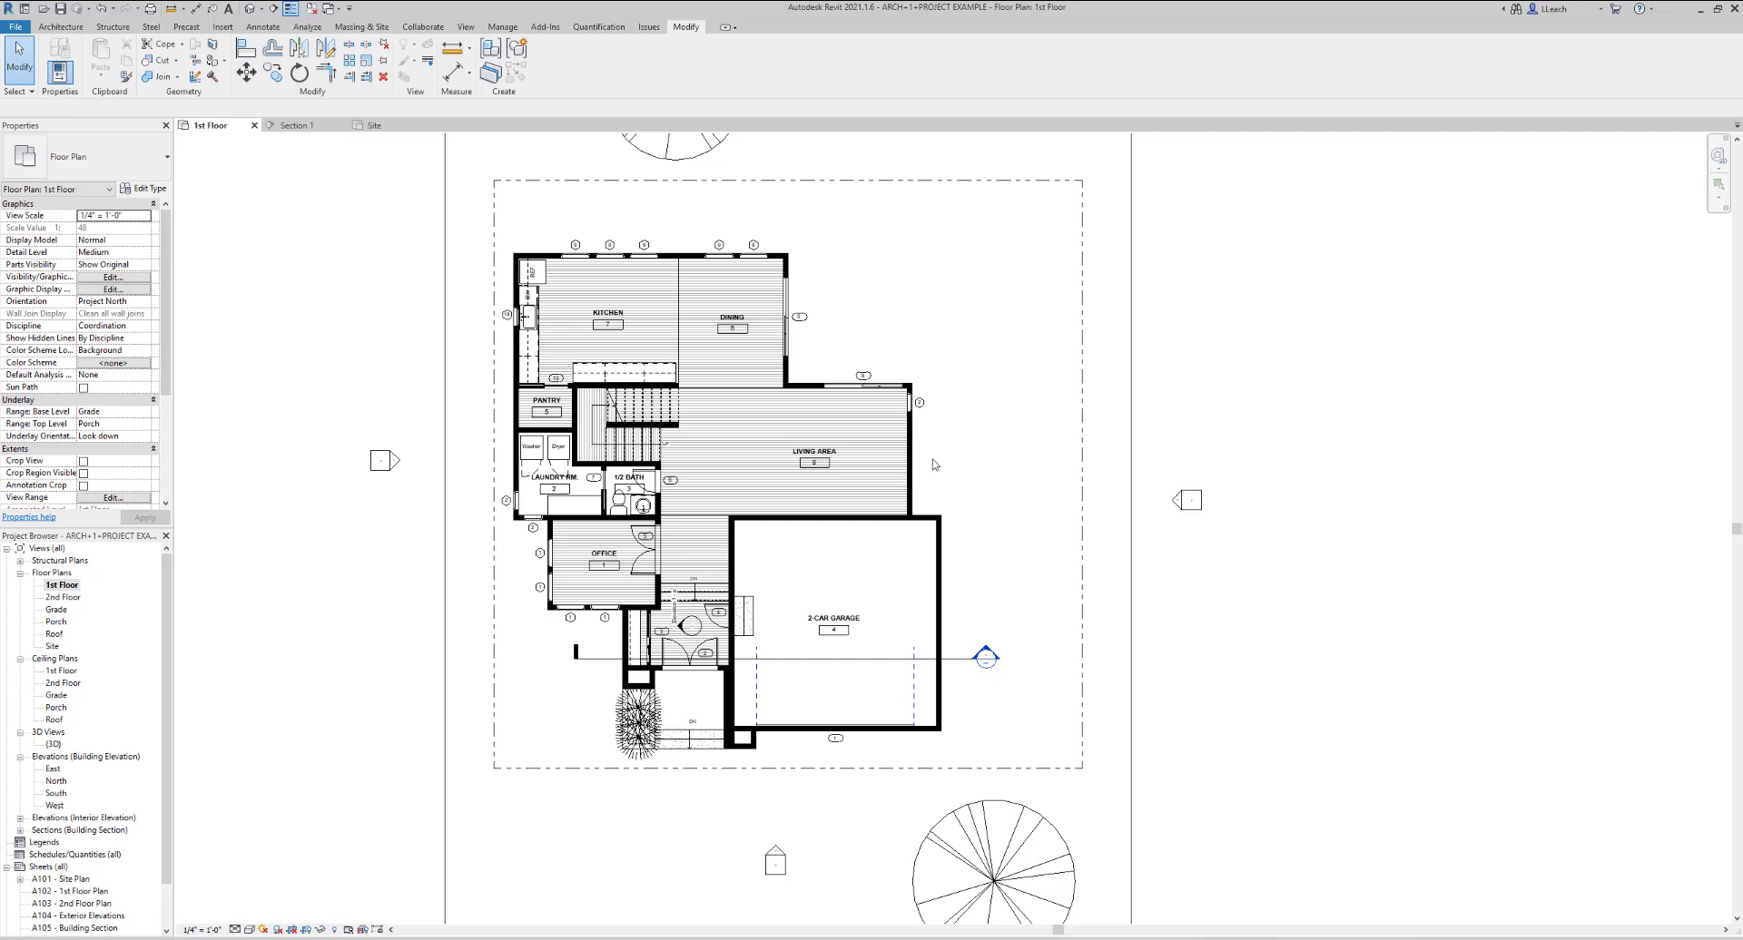
Display the 1st Floor plan in the Realistic visual style, and open the Site floor plan
click(249, 931)
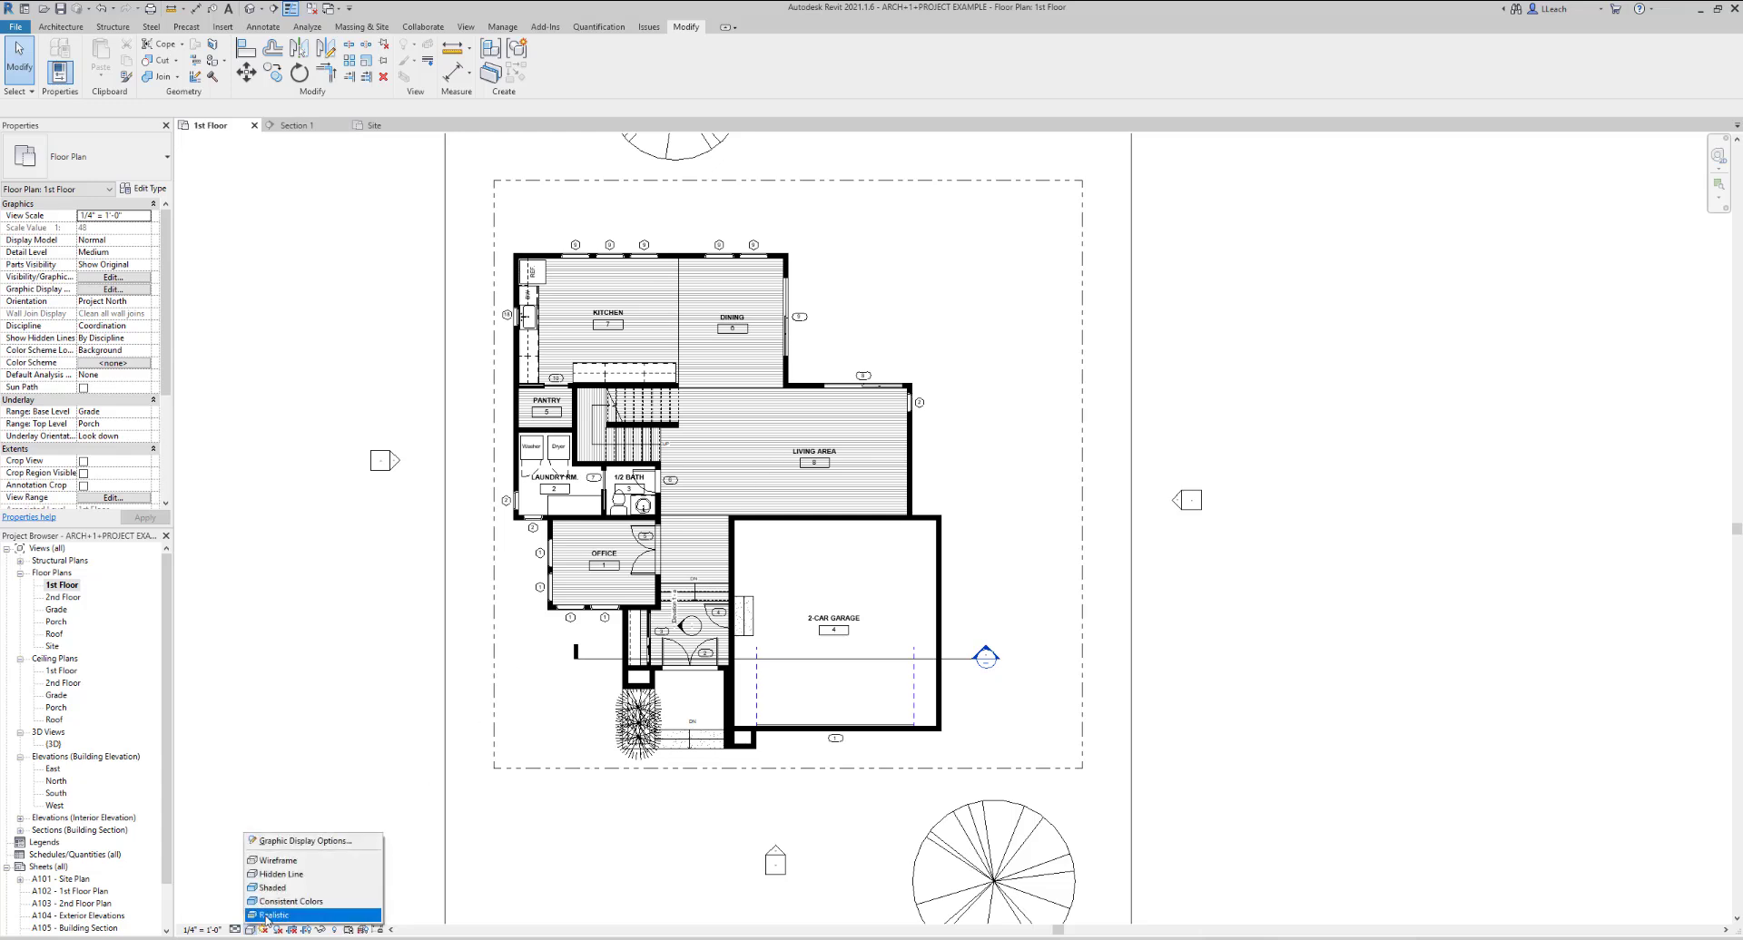
click(265, 915)
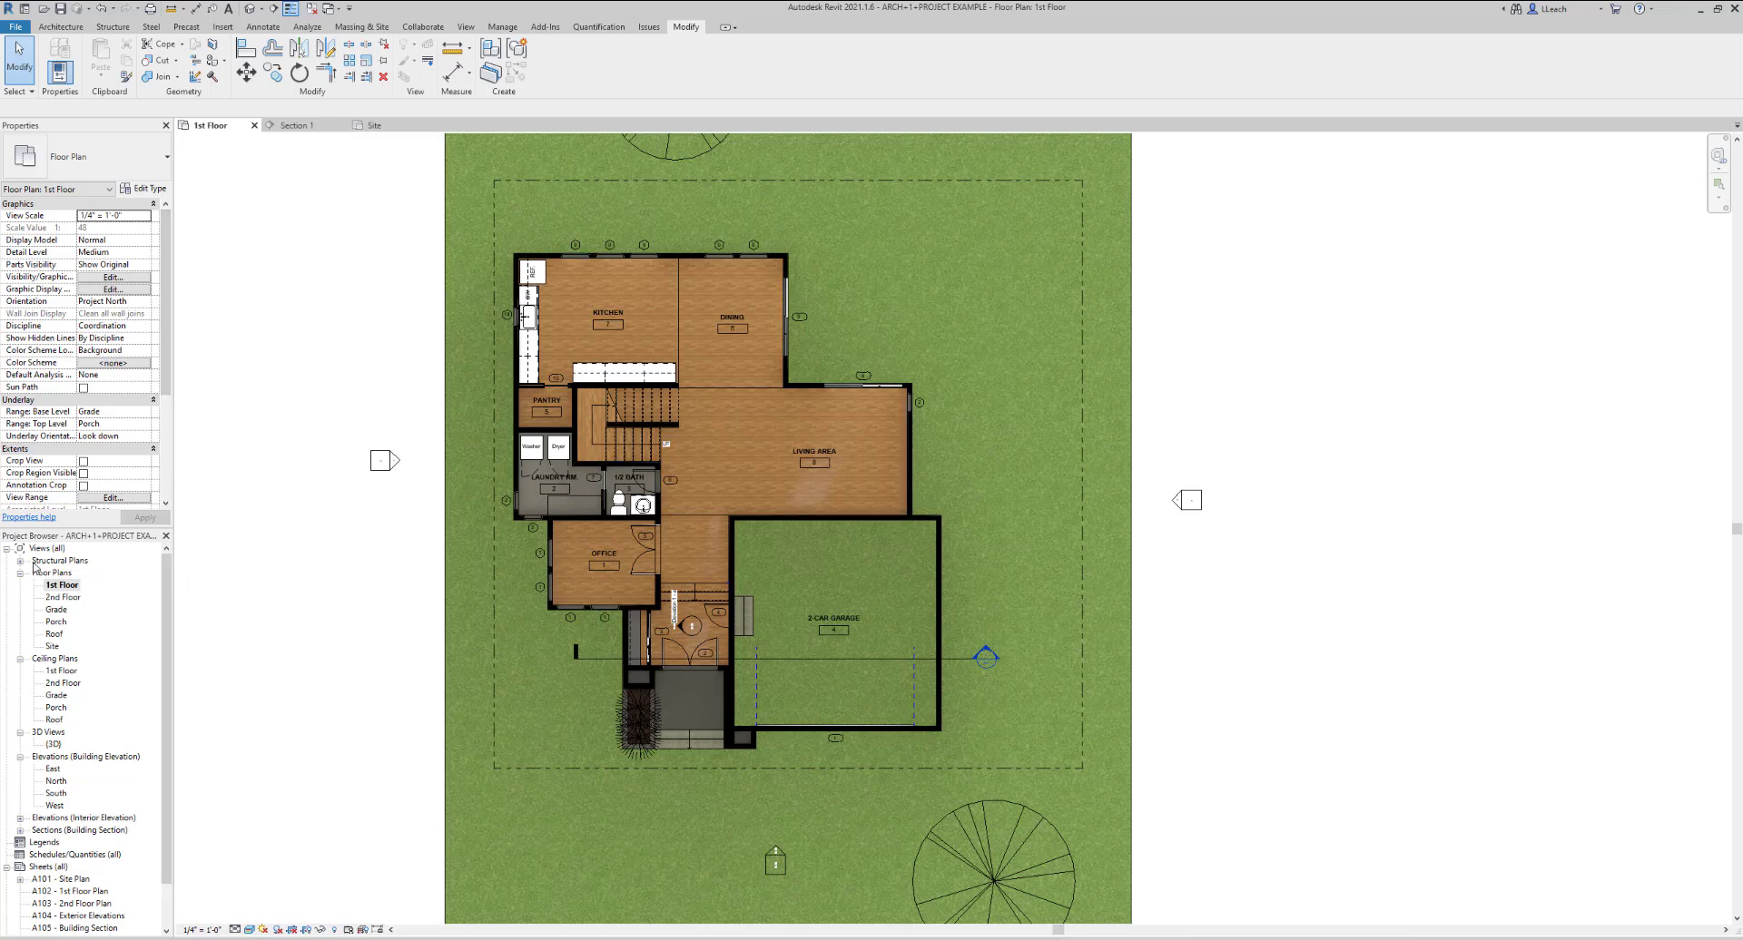
double_click(52, 646)
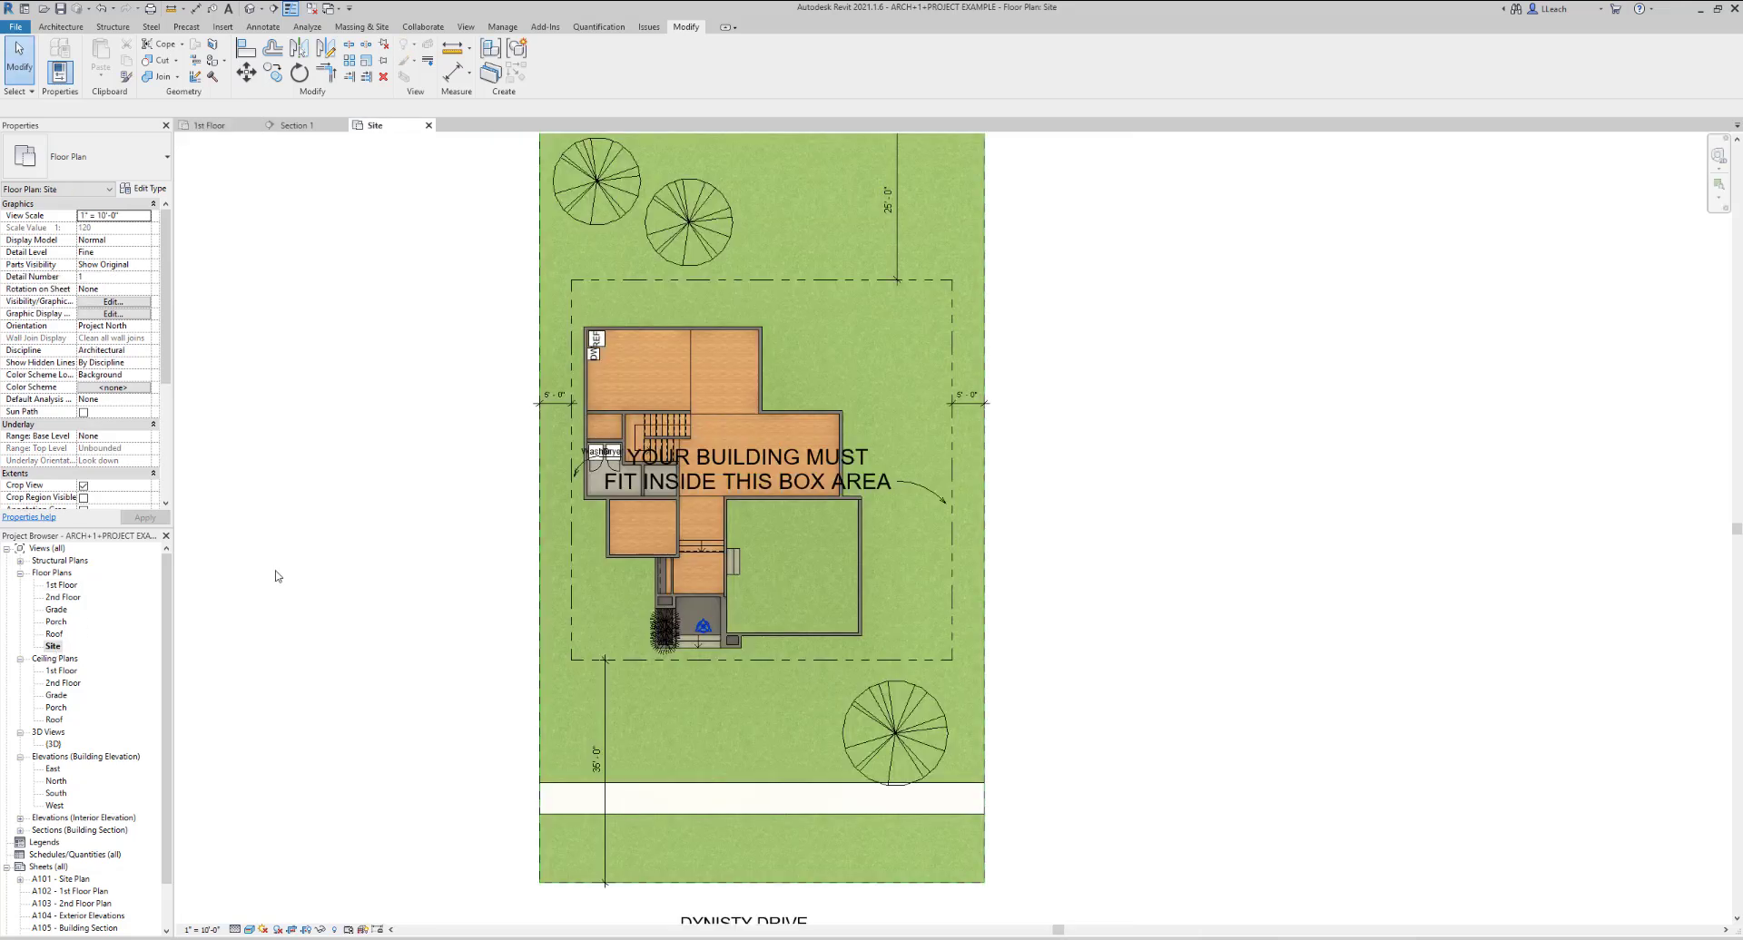
Delete the text note "YOUR BUILDING MUST FIT INSIDE THIS BOX AREA" from the site plan
scroll(795, 565, up, 1)
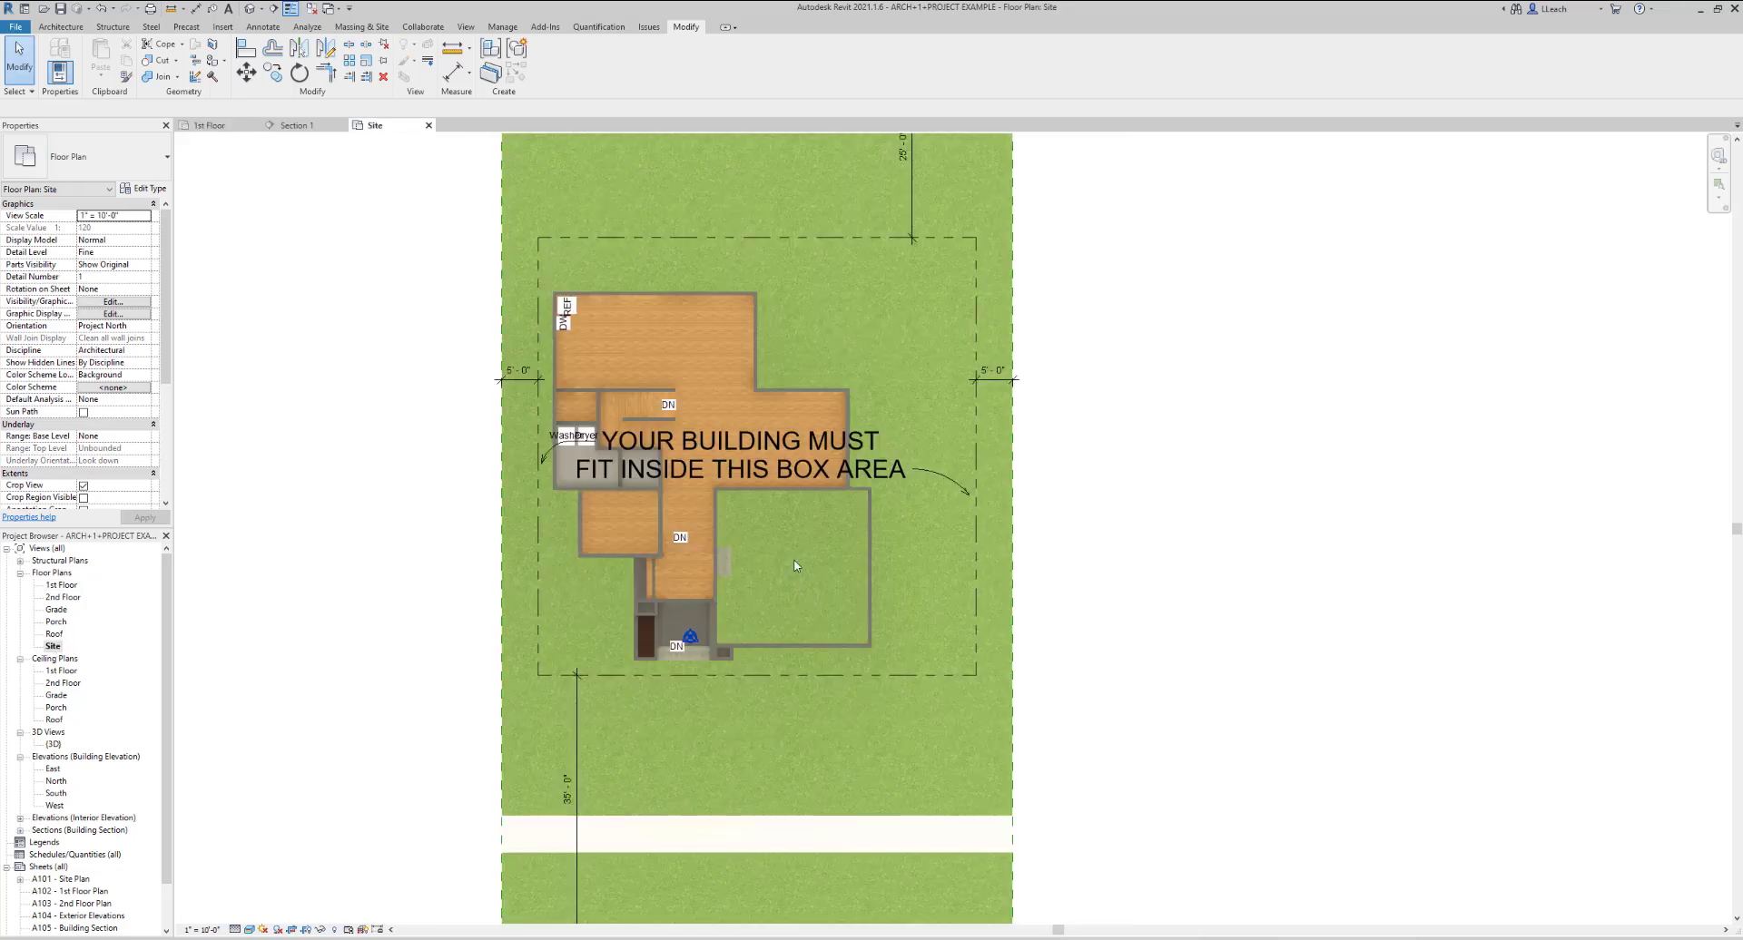
scroll(811, 533, up, 2)
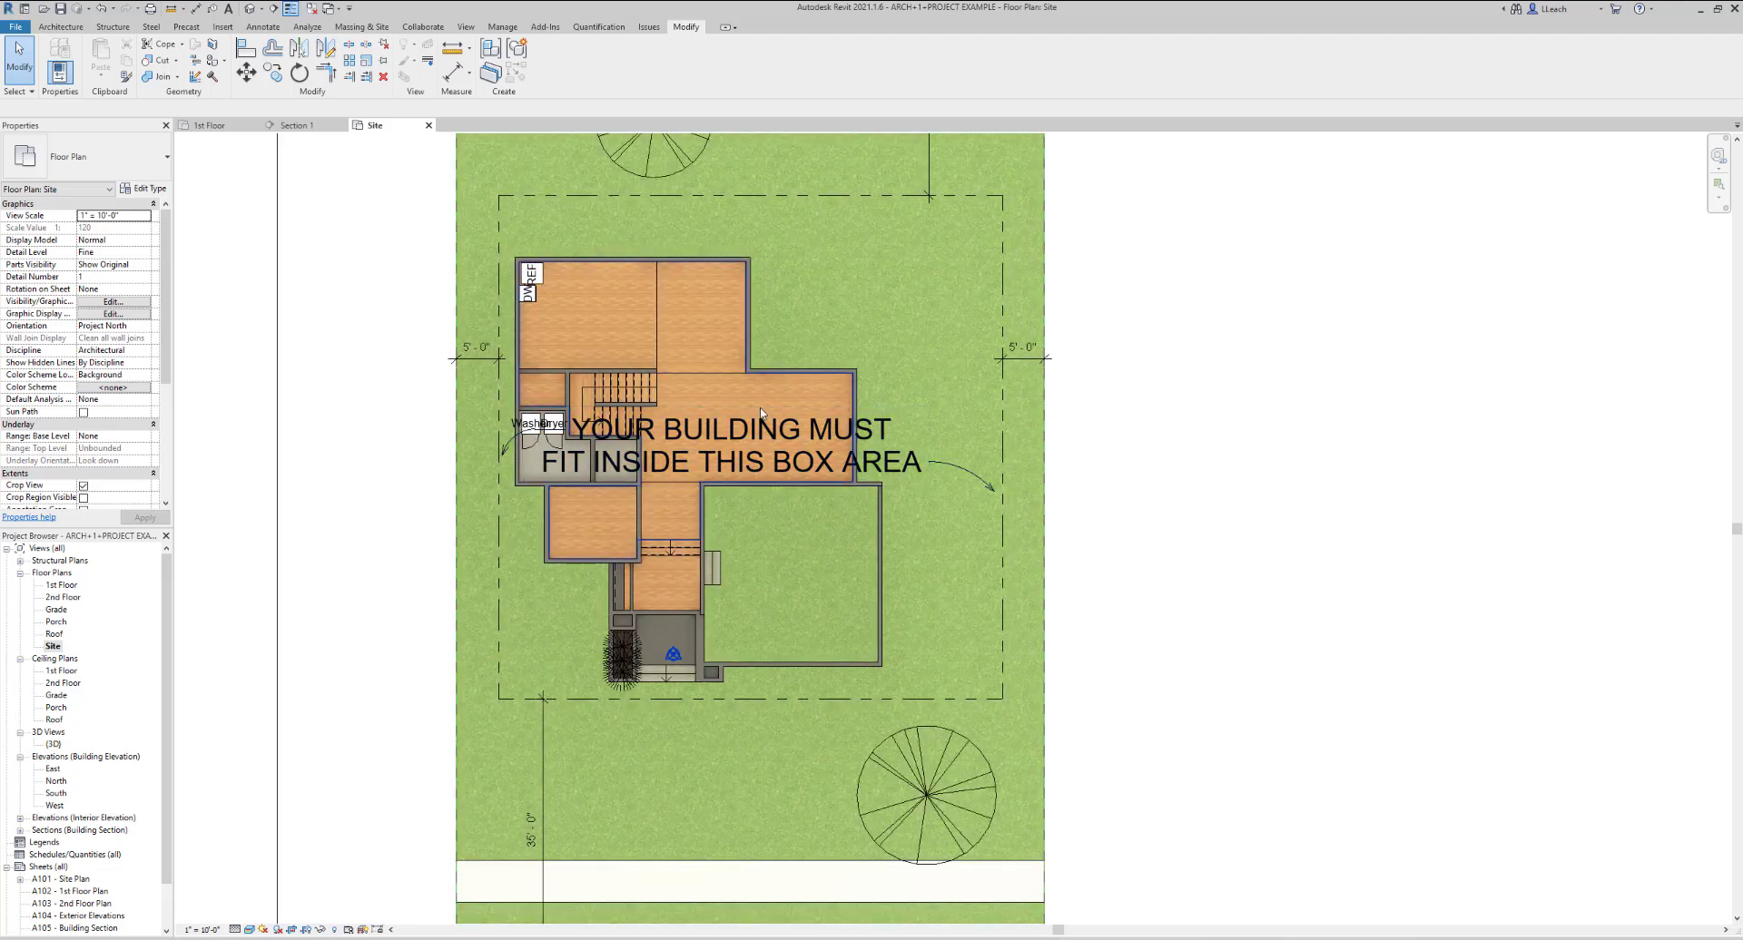
click(885, 432)
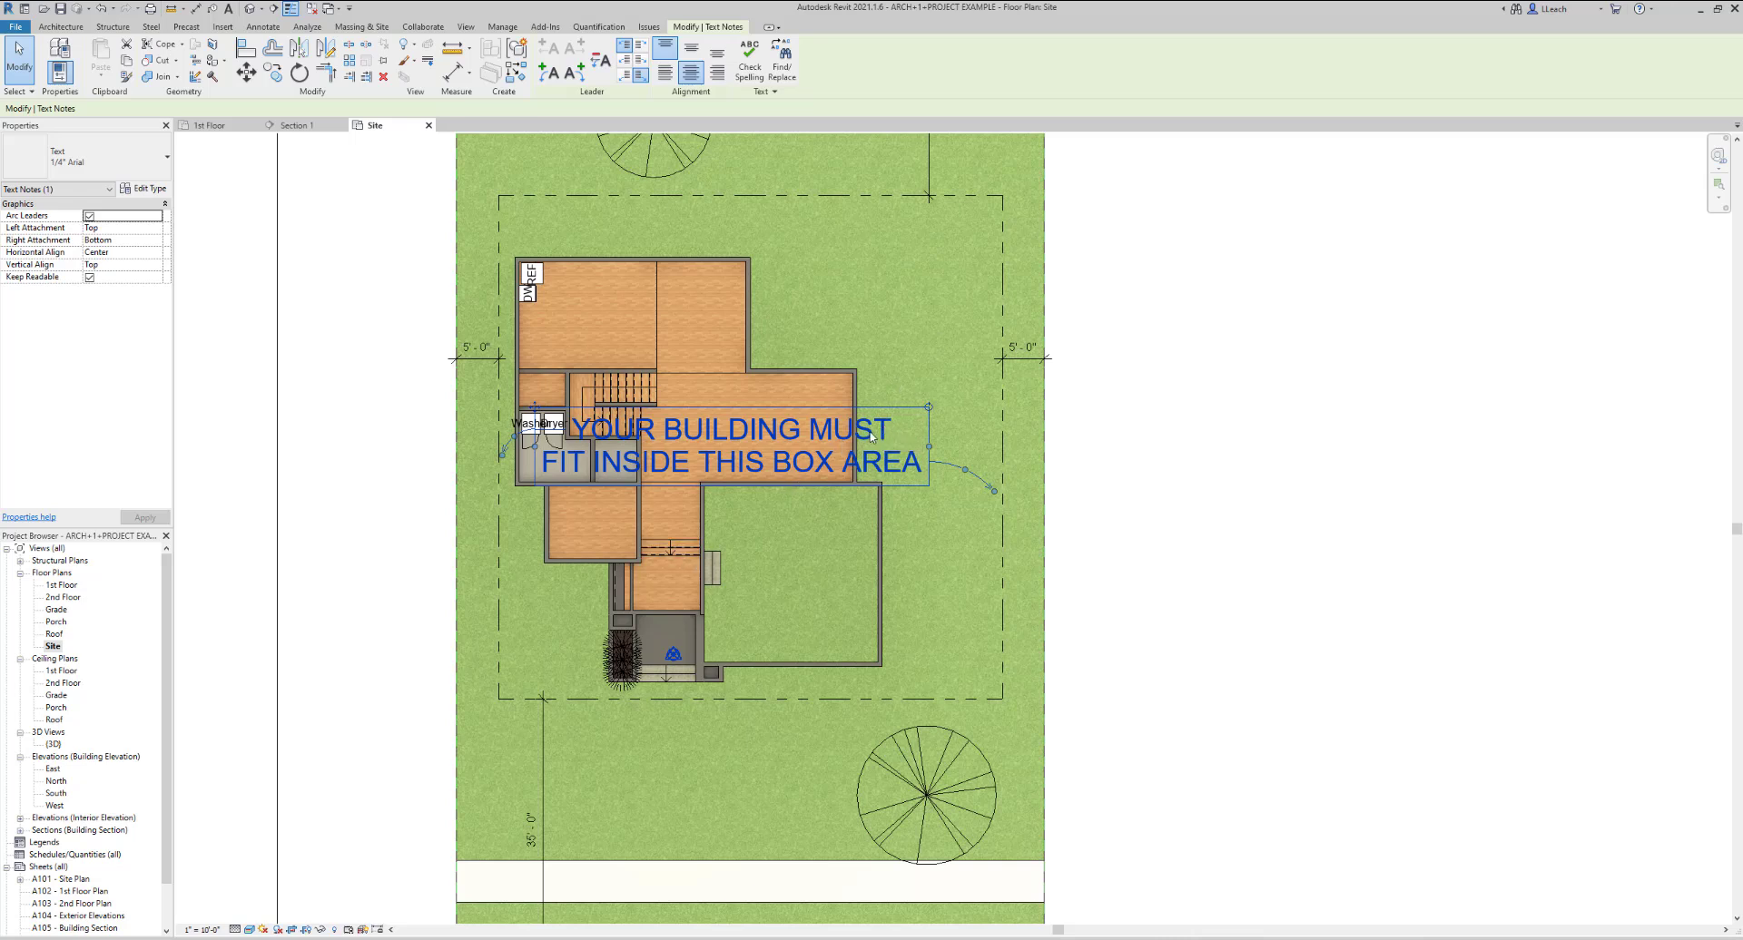
key(Delete)
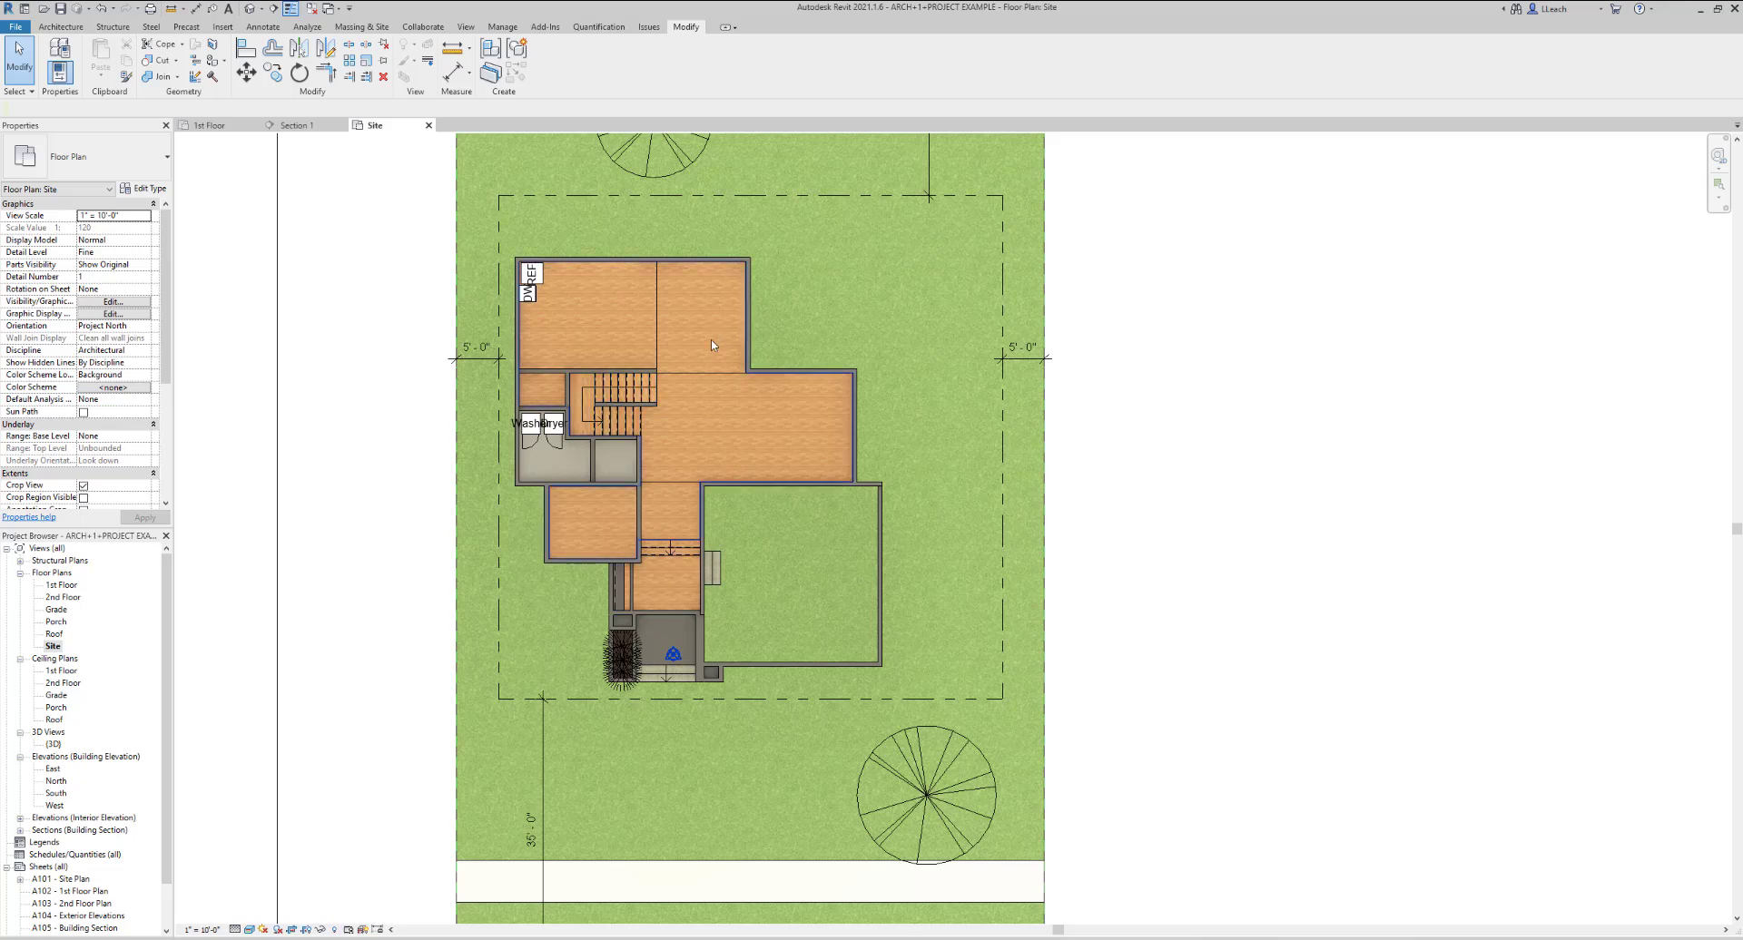
Start a building pad on the Grade level and sketch its first boundary line along the exterior wall from the laundry room corner to the kitchen corner
scroll(634, 510, up, 1)
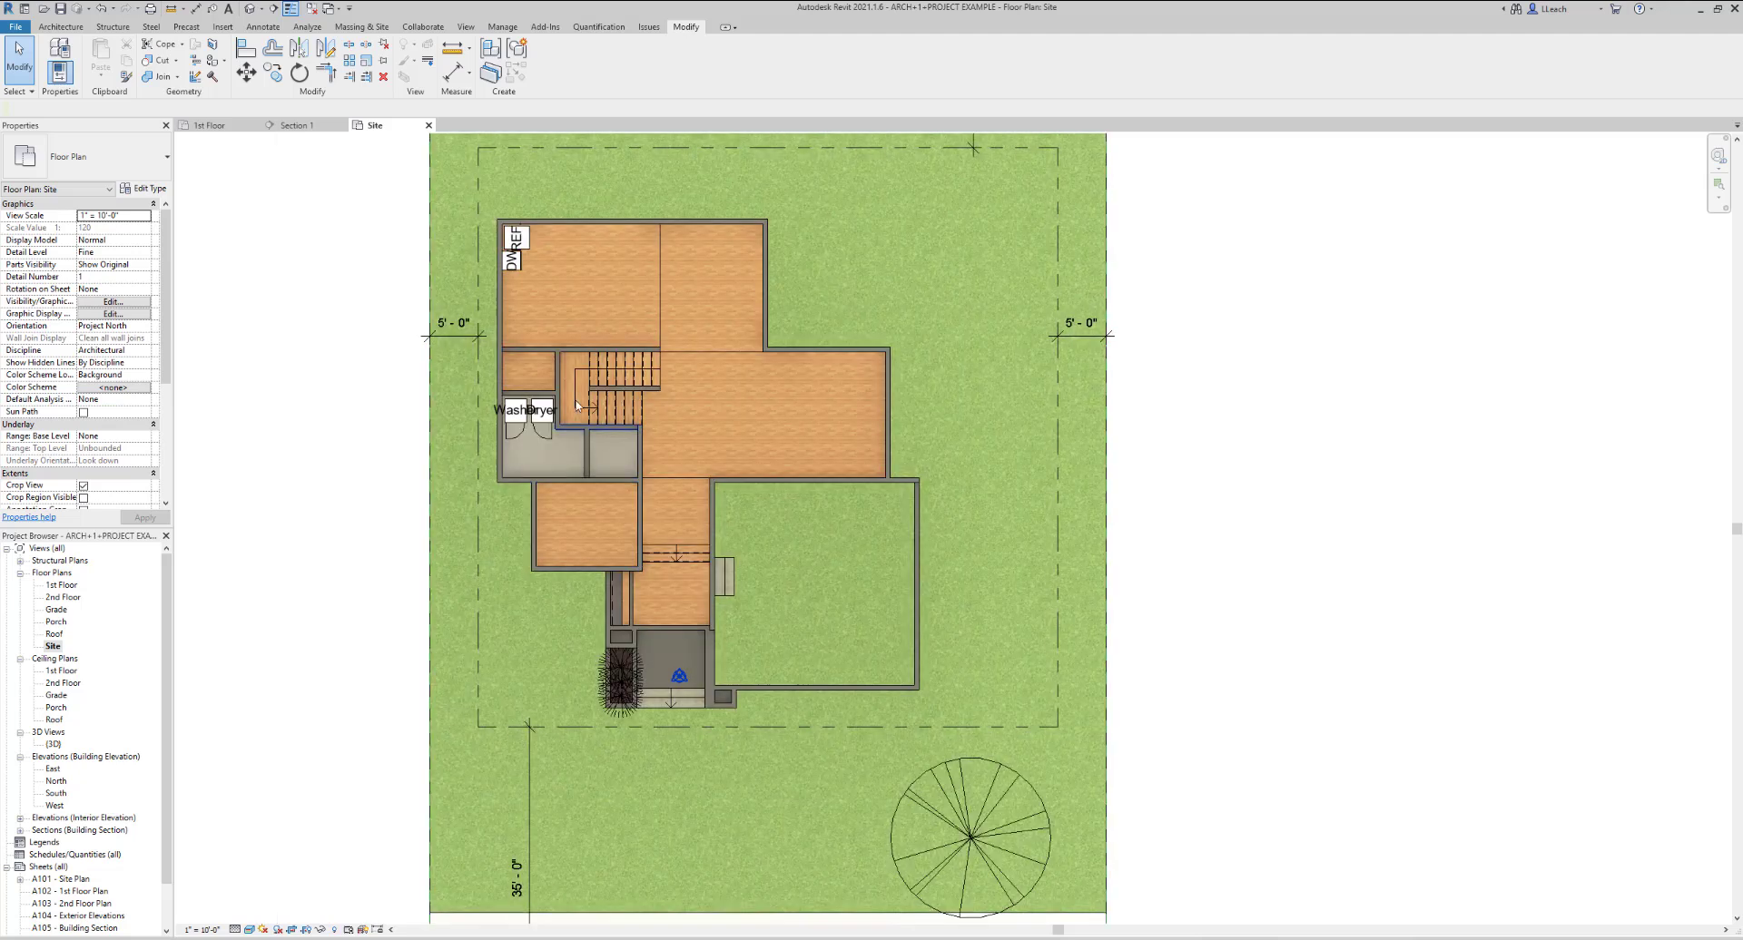
click(61, 26)
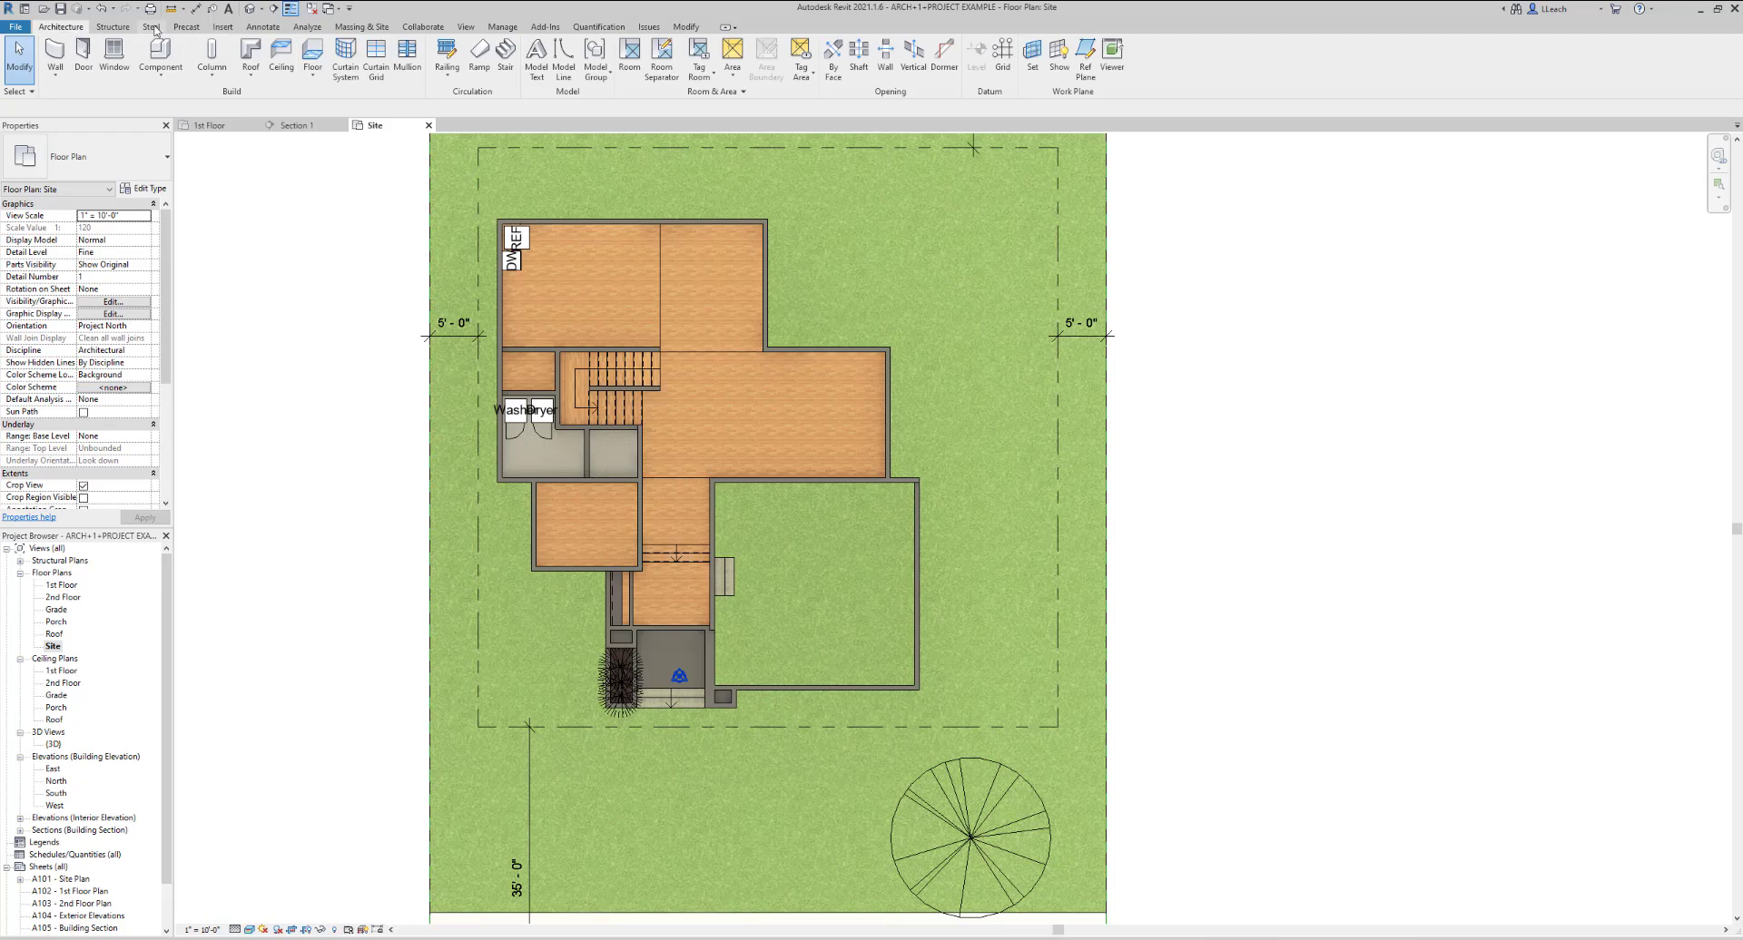
click(366, 27)
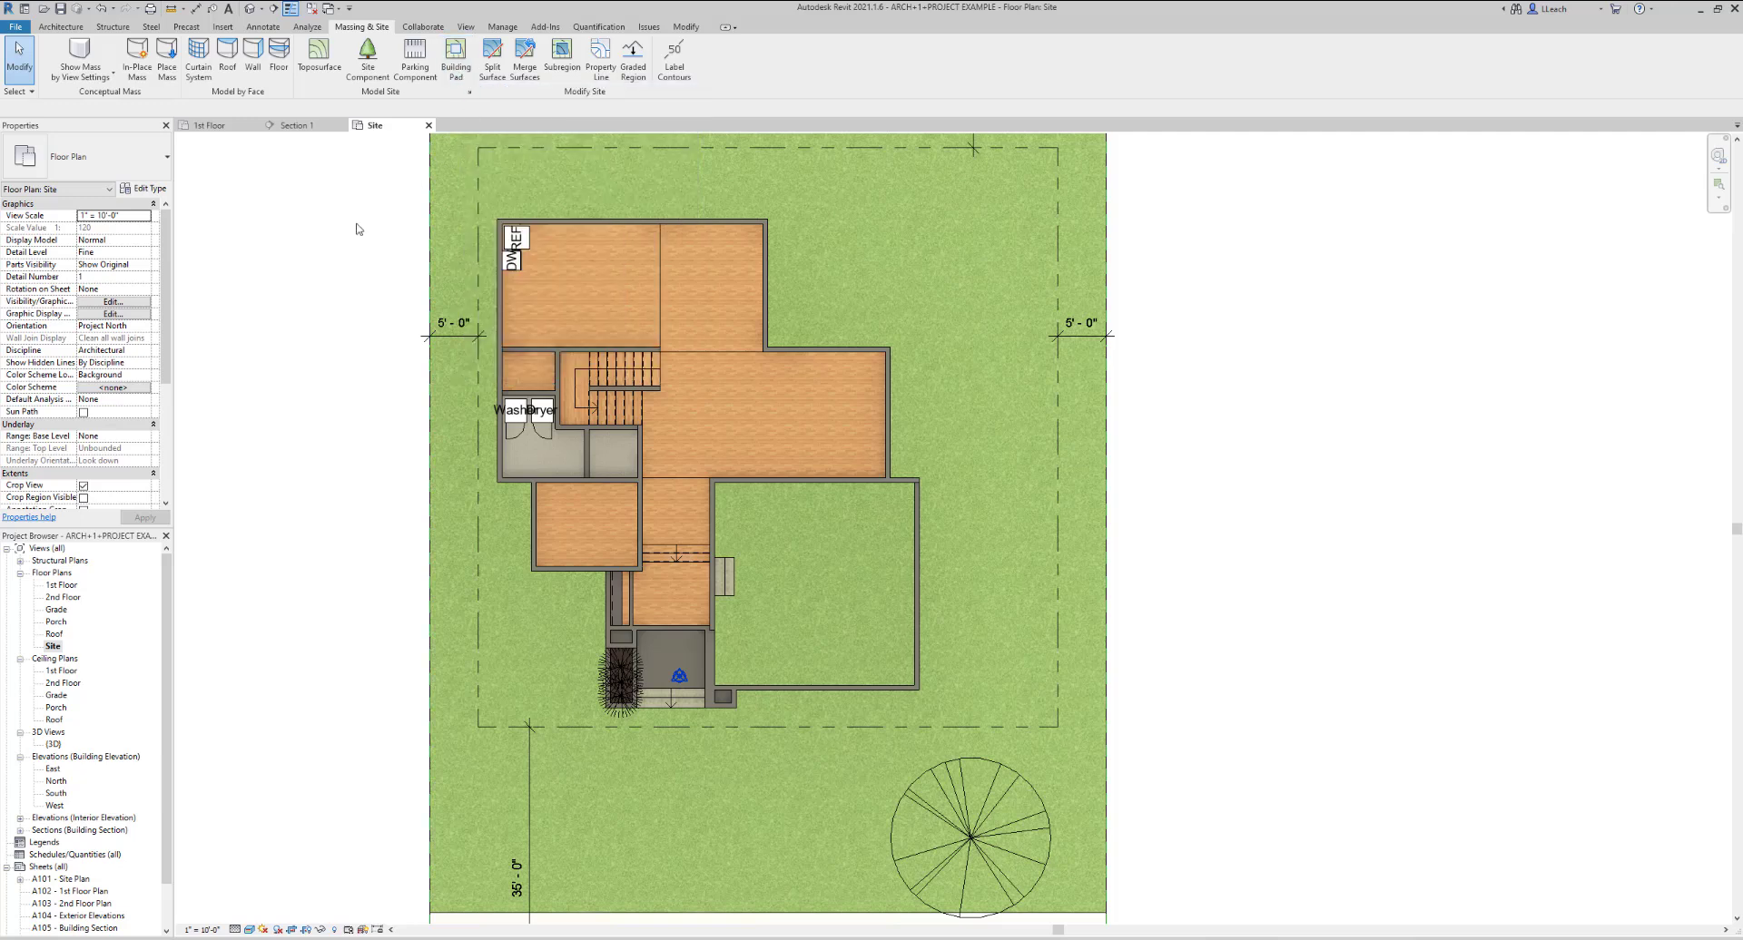
click(456, 62)
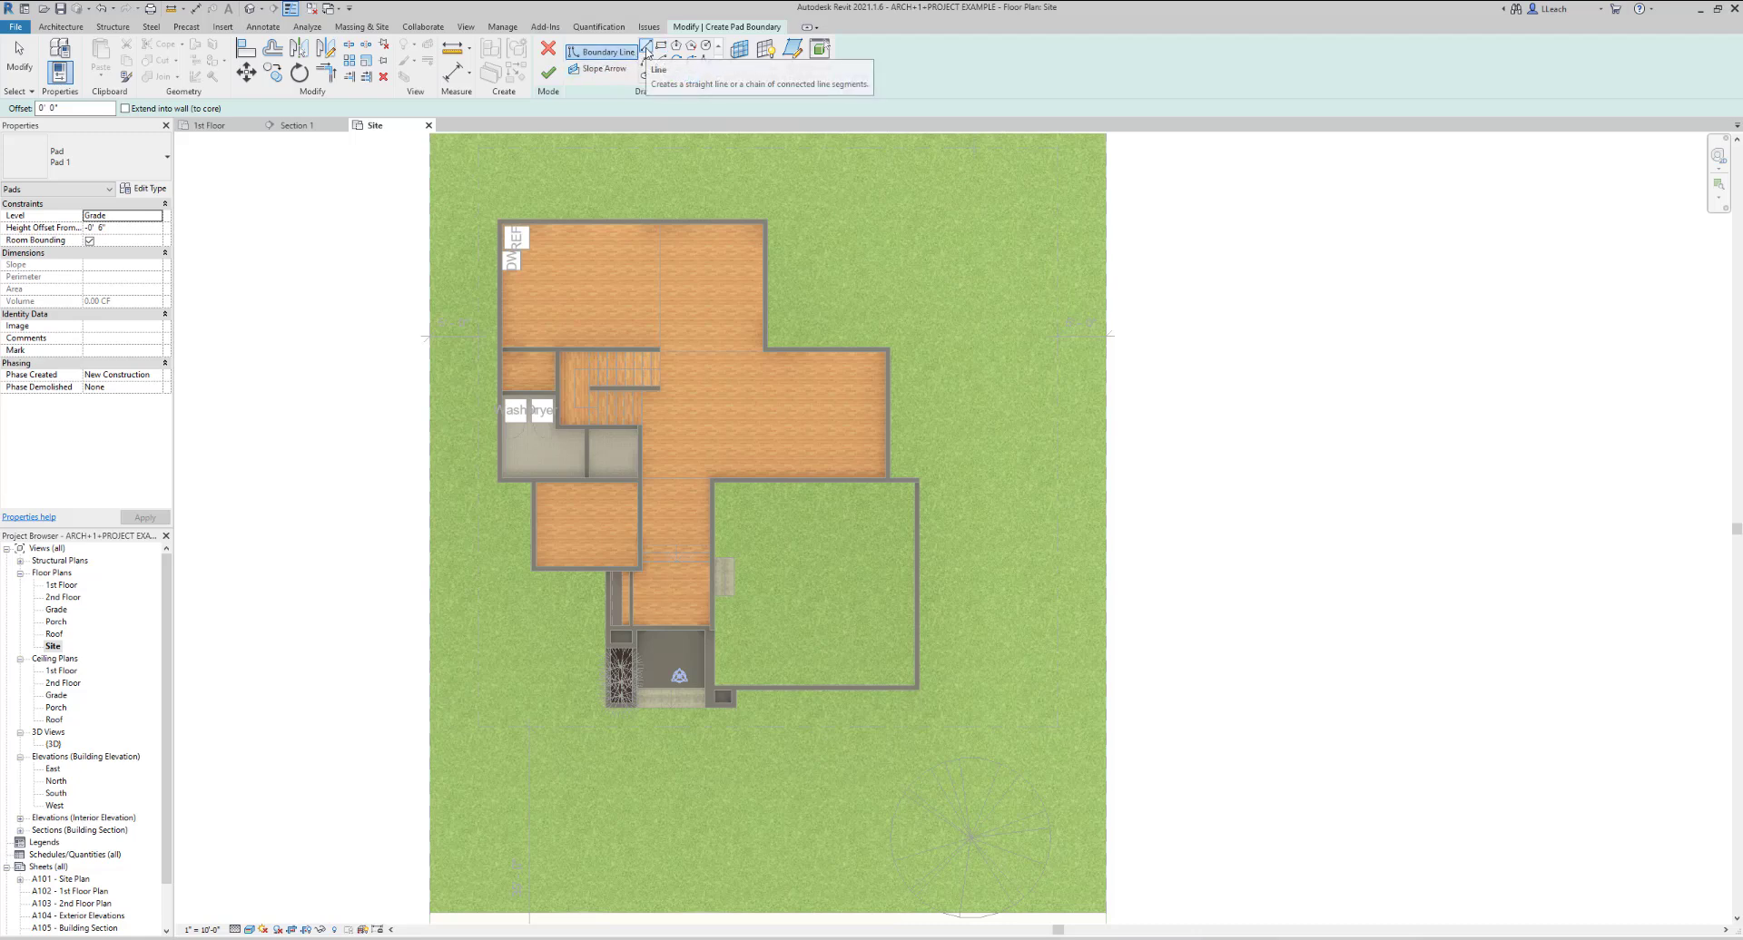
click(646, 48)
scroll(496, 364, up, 5)
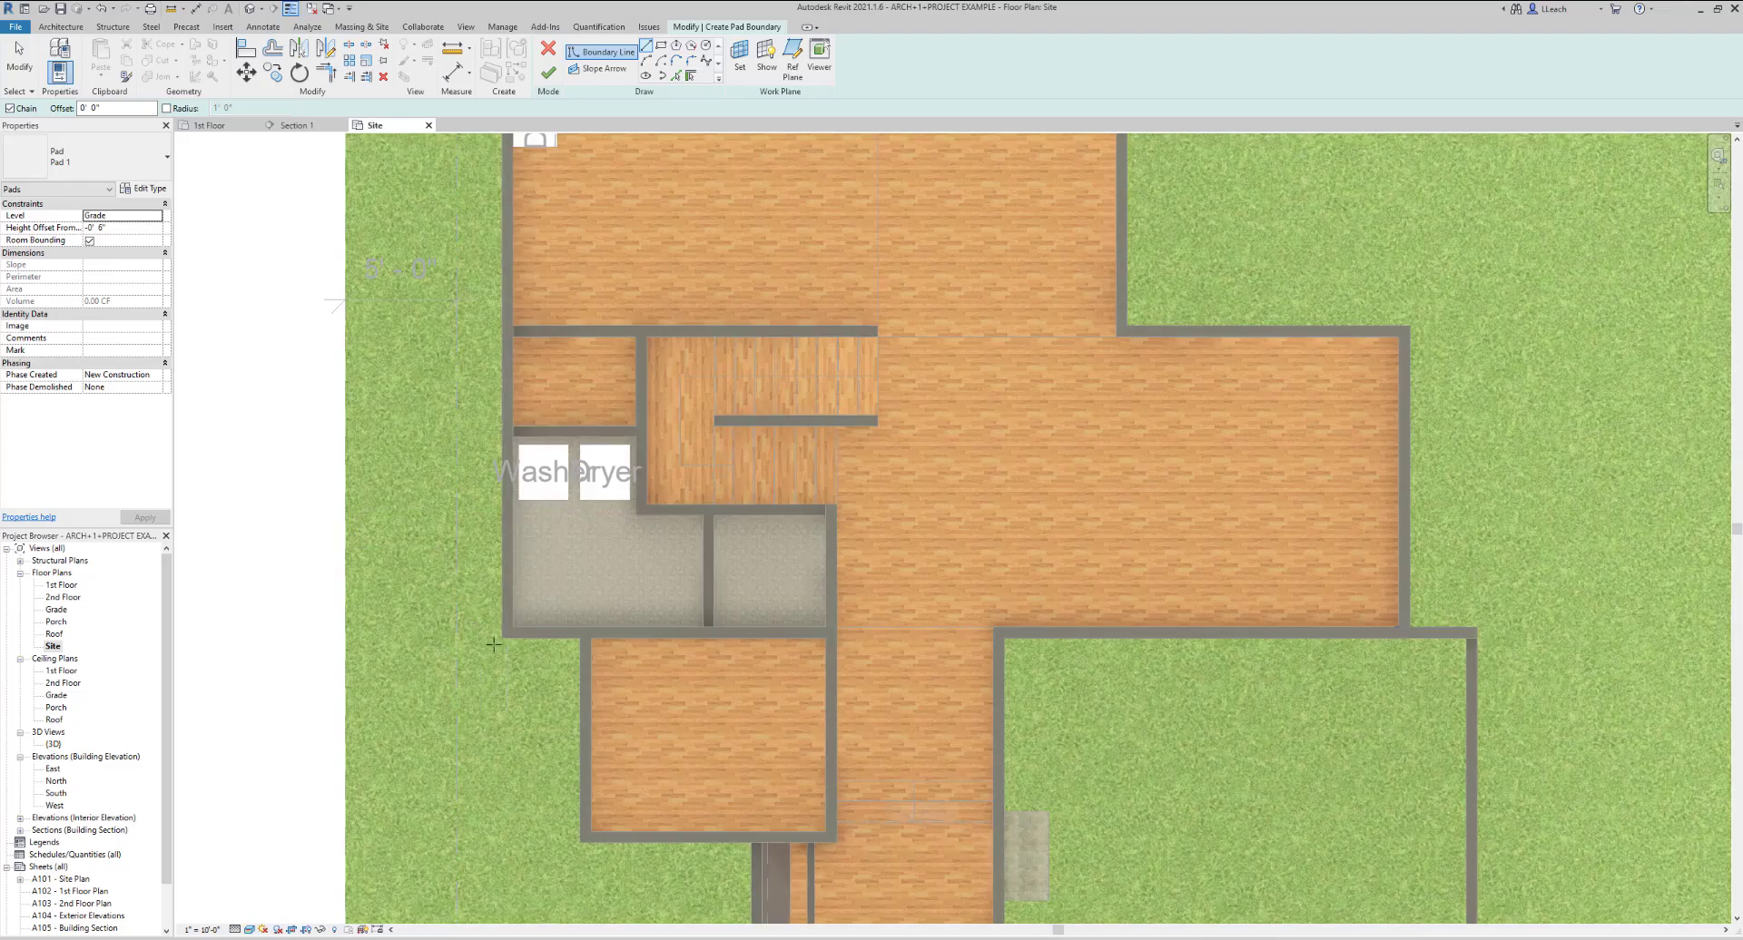
click(495, 645)
scroll(501, 640, down, 4)
scroll(458, 467, up, 4)
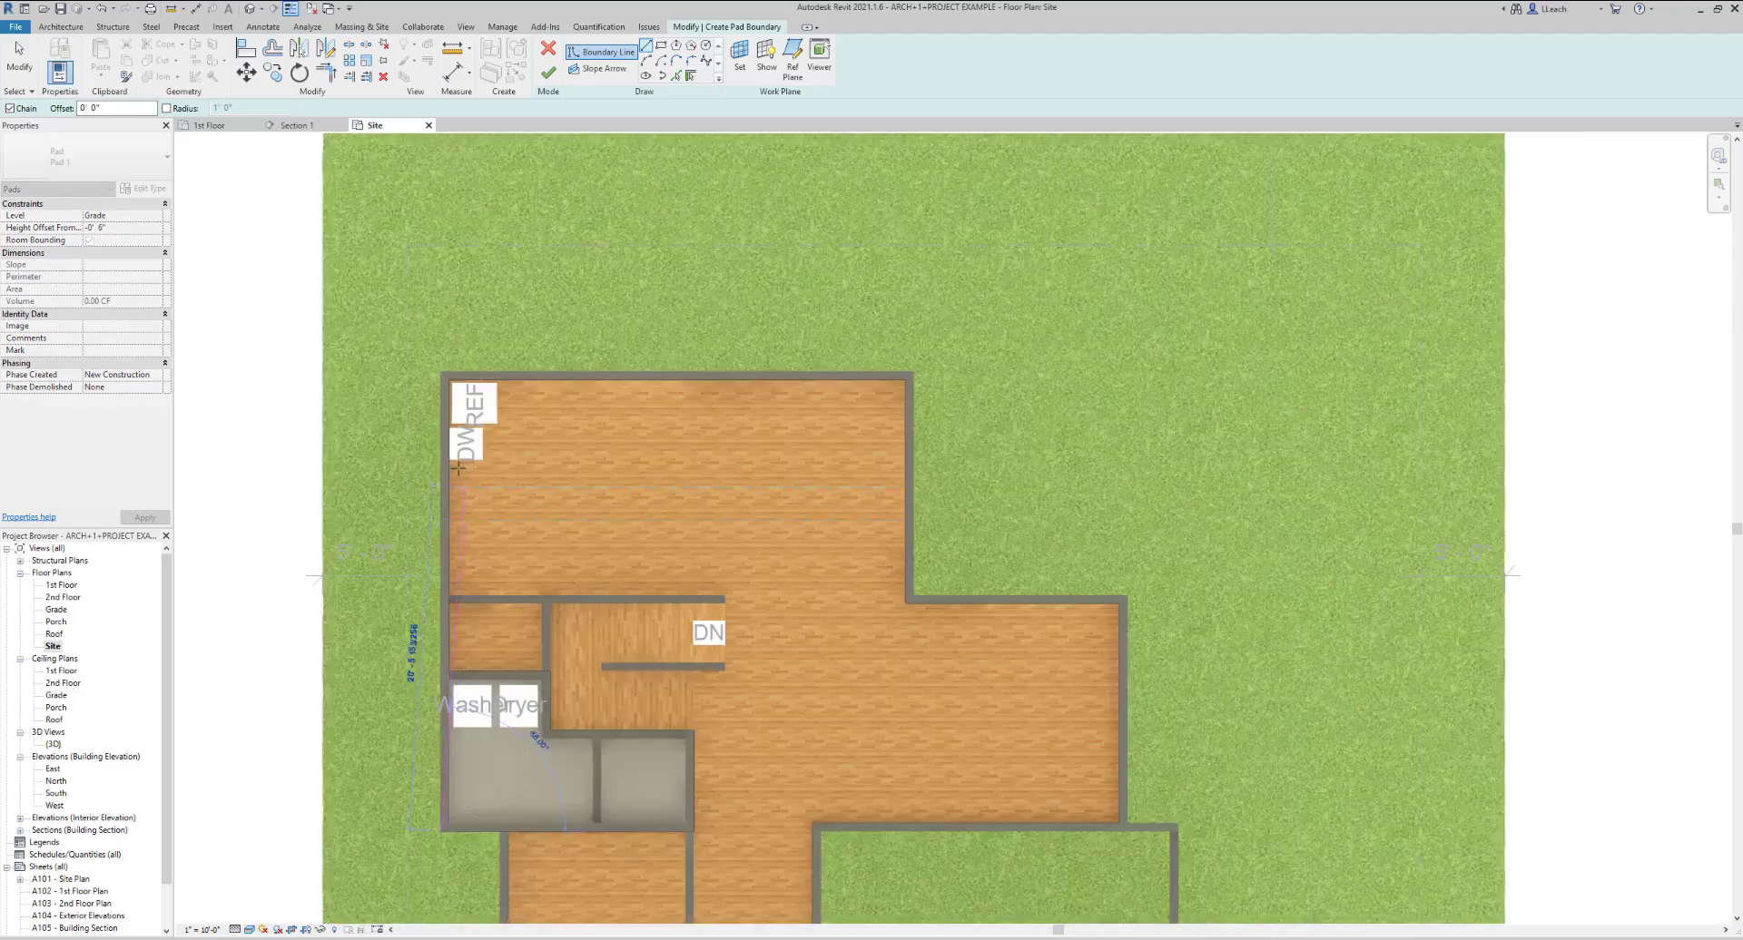
scroll(458, 468, up, 2)
click(443, 374)
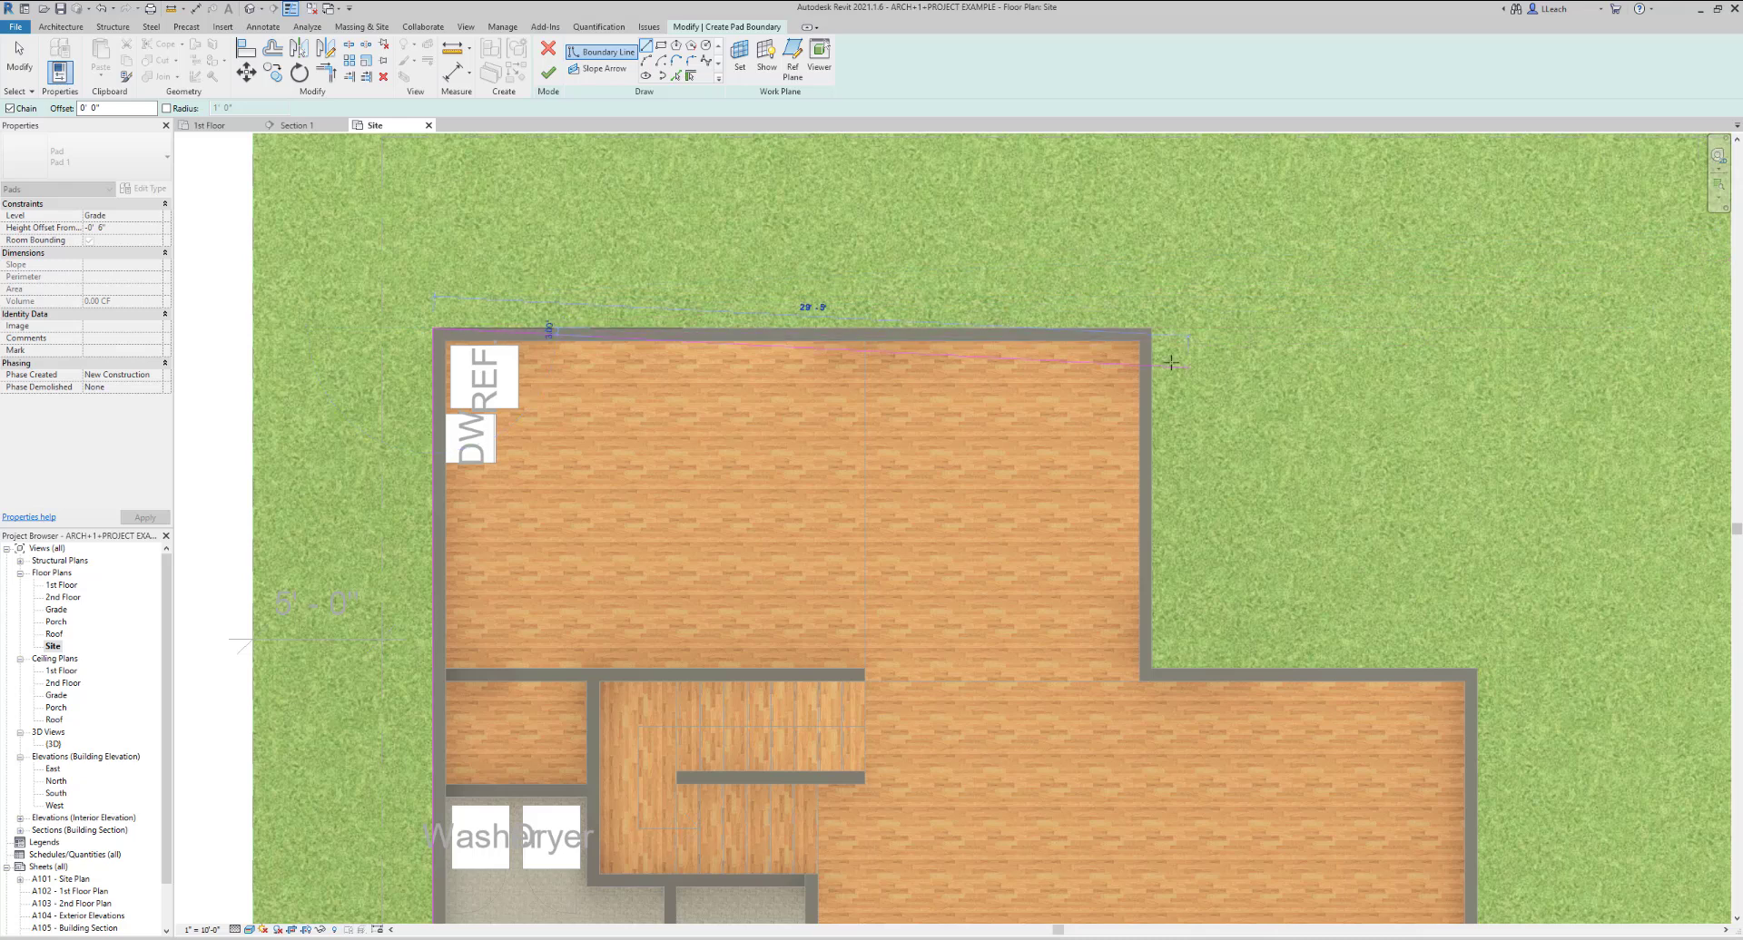
Continue the pad boundary along the outer faces of the kitchen, dining and living area walls to the garage's rear outer corner
click(1151, 331)
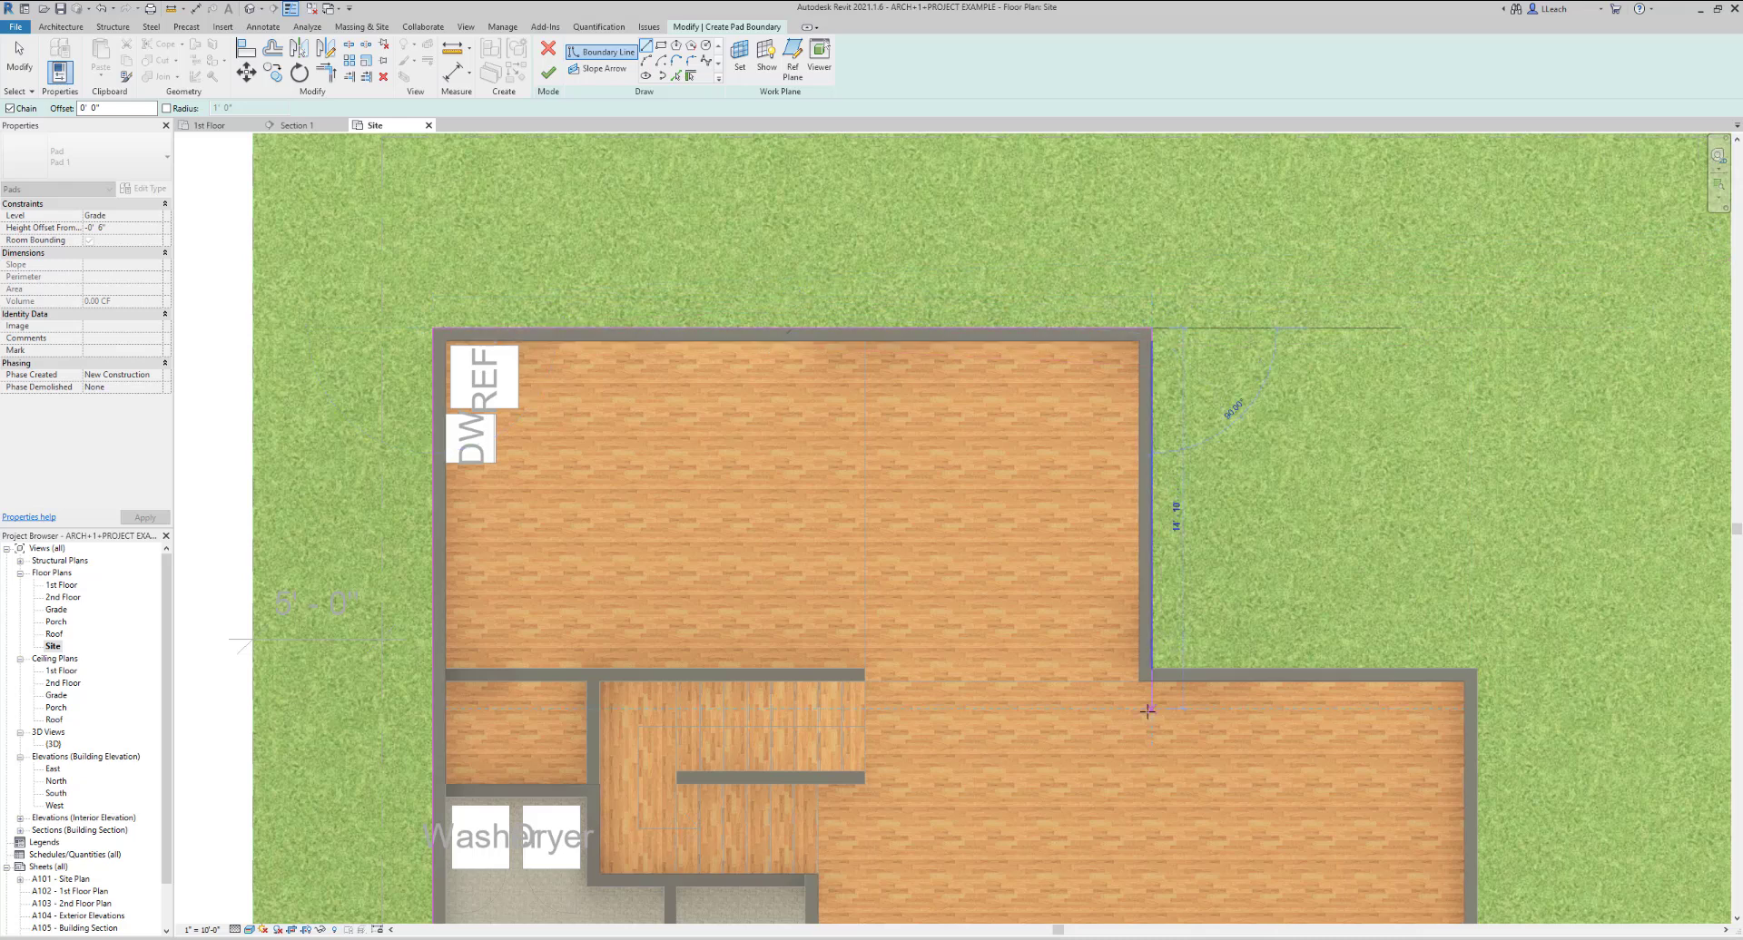
click(1150, 670)
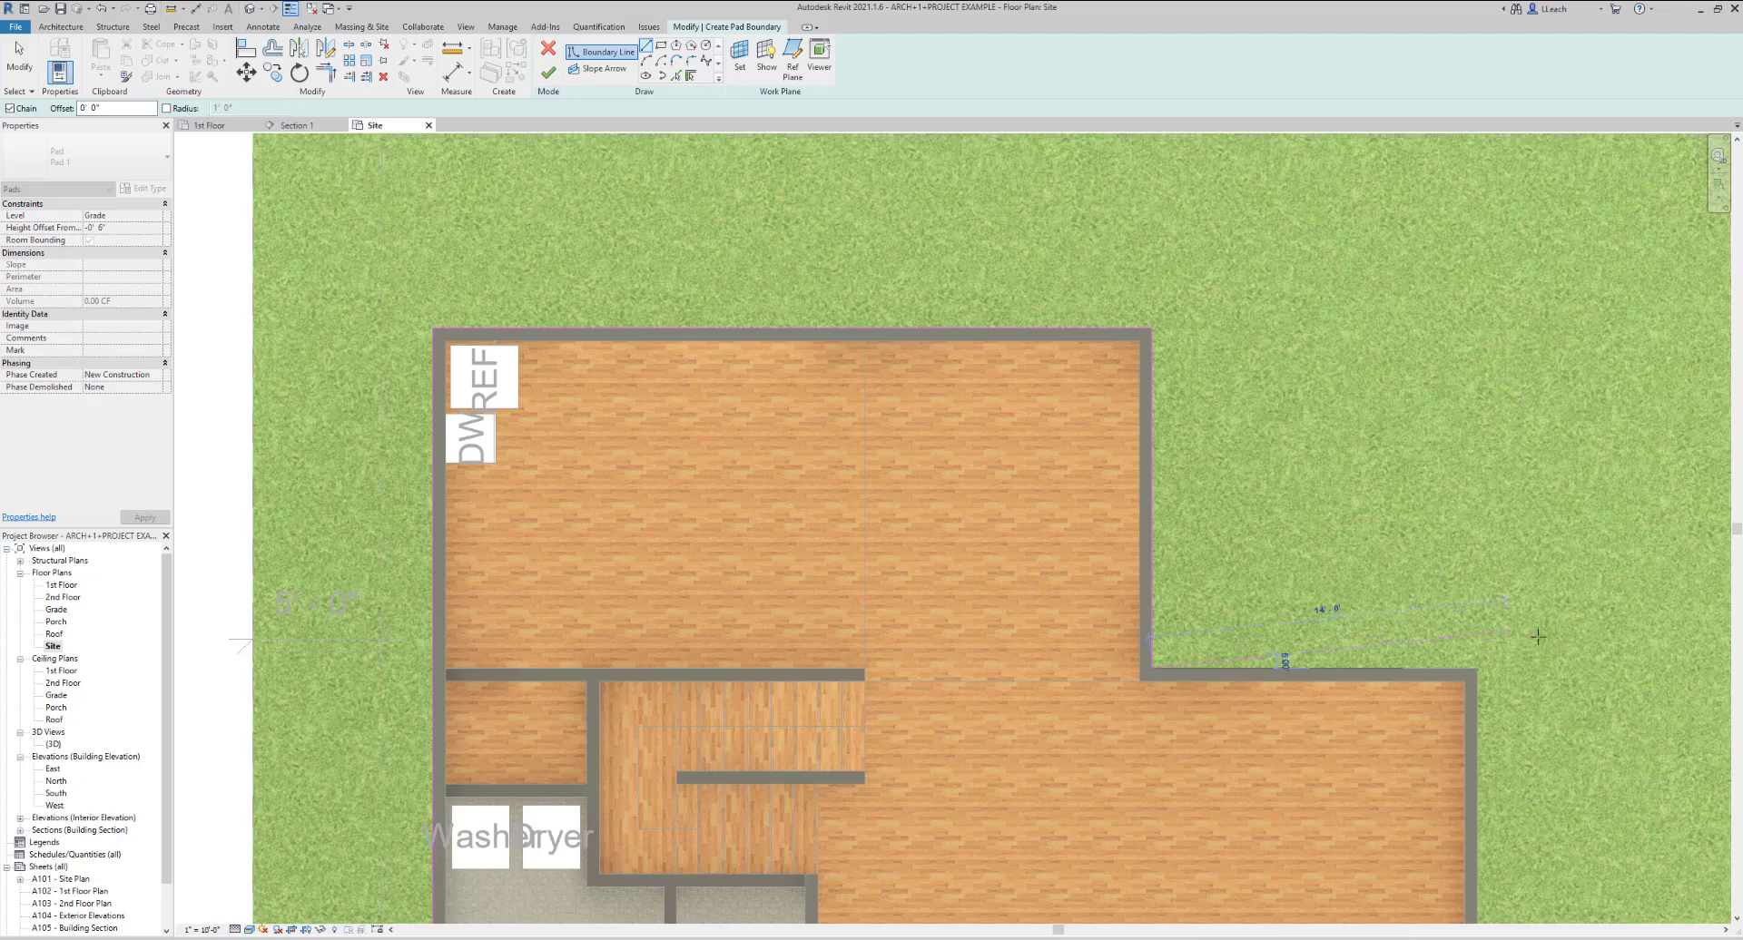
click(1452, 670)
middle_drag(1479, 849, 1148, 290)
scroll(1149, 291, up, 2)
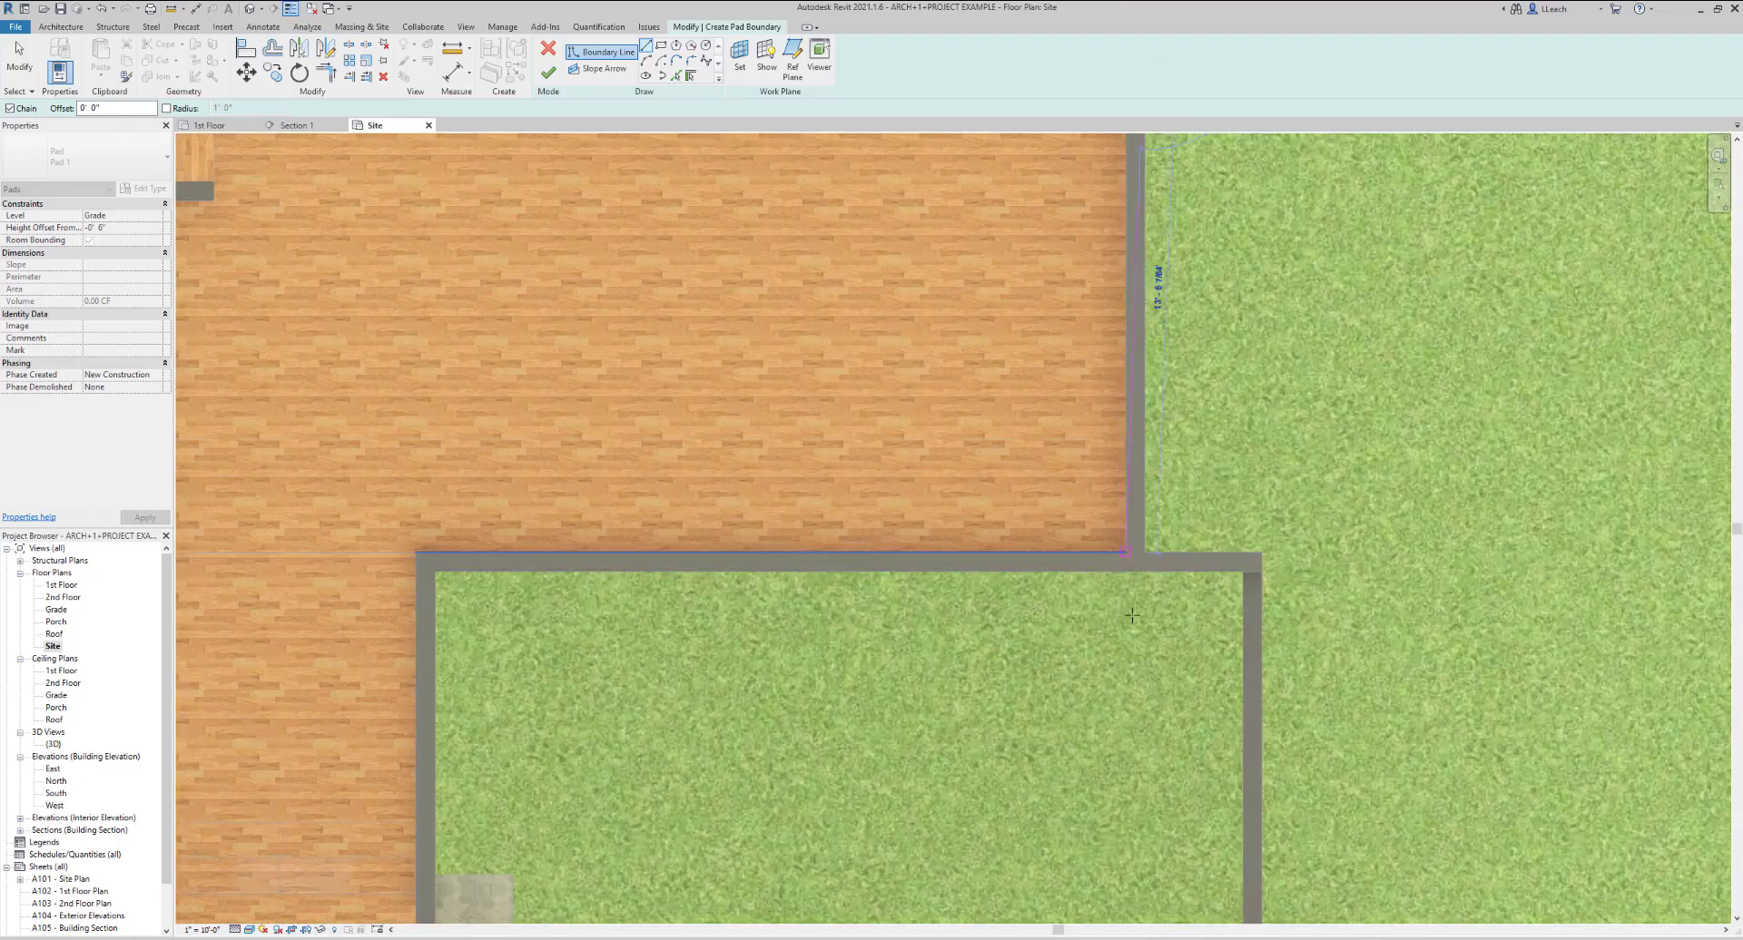
click(1145, 550)
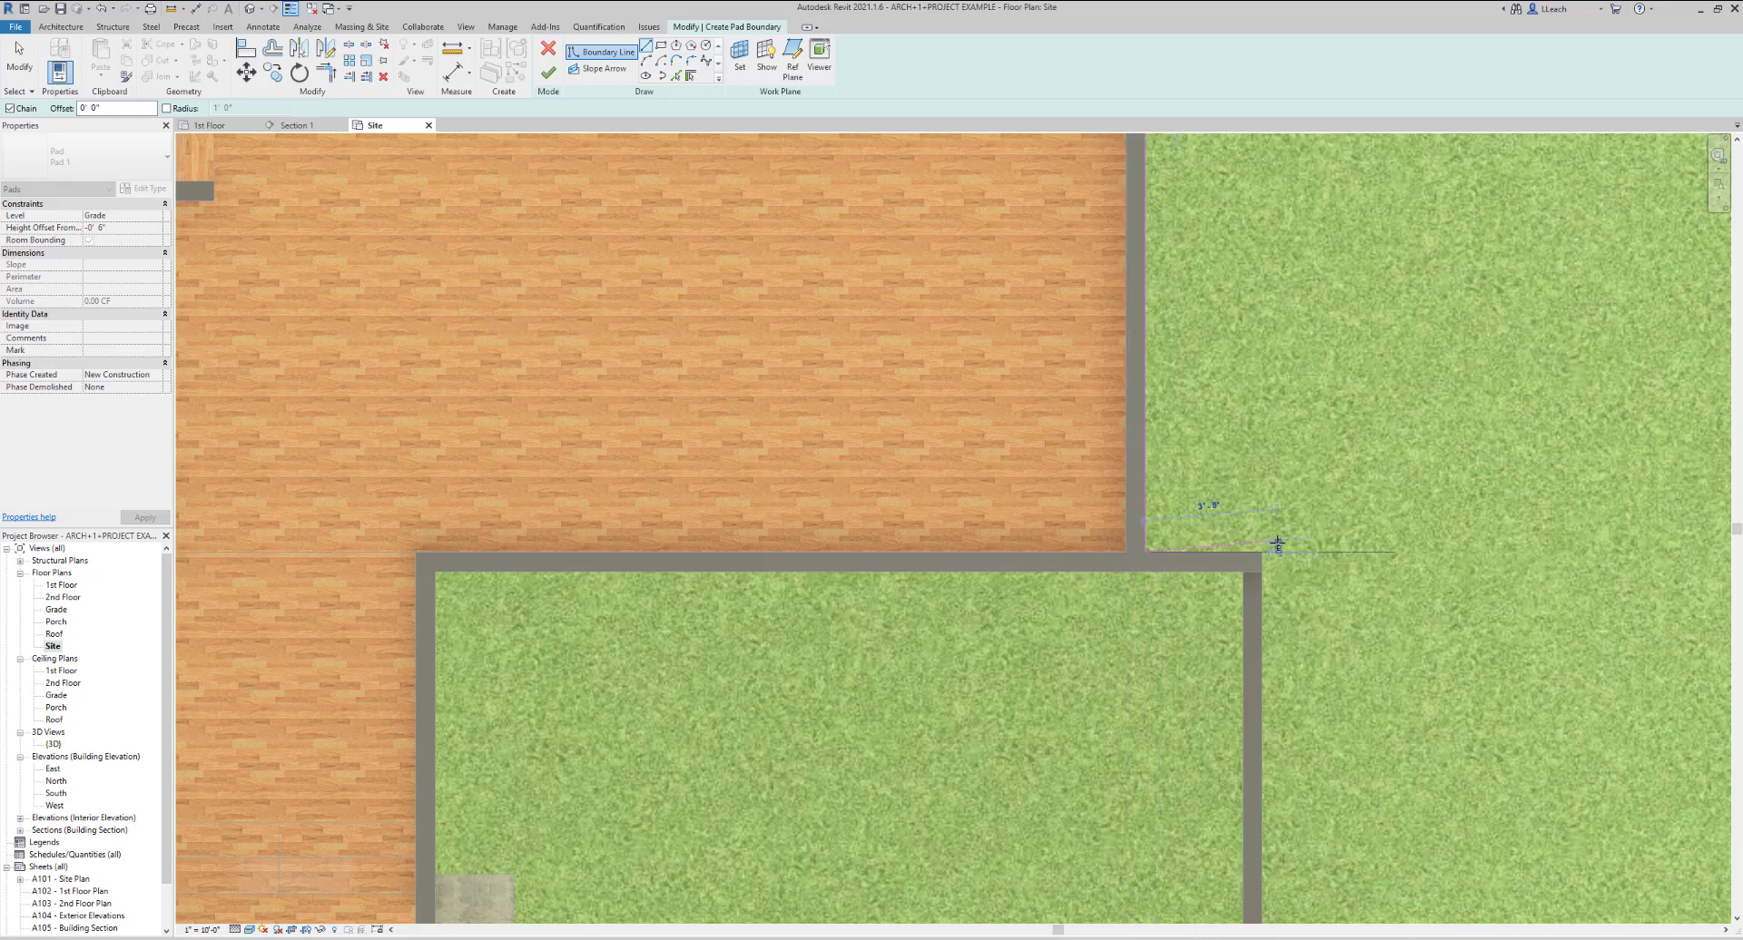
click(1265, 551)
Trace the pad boundary down the garage's side wall, along its front and pier, and across the porch to the planter's outer corner
scroll(1263, 550, down, 3)
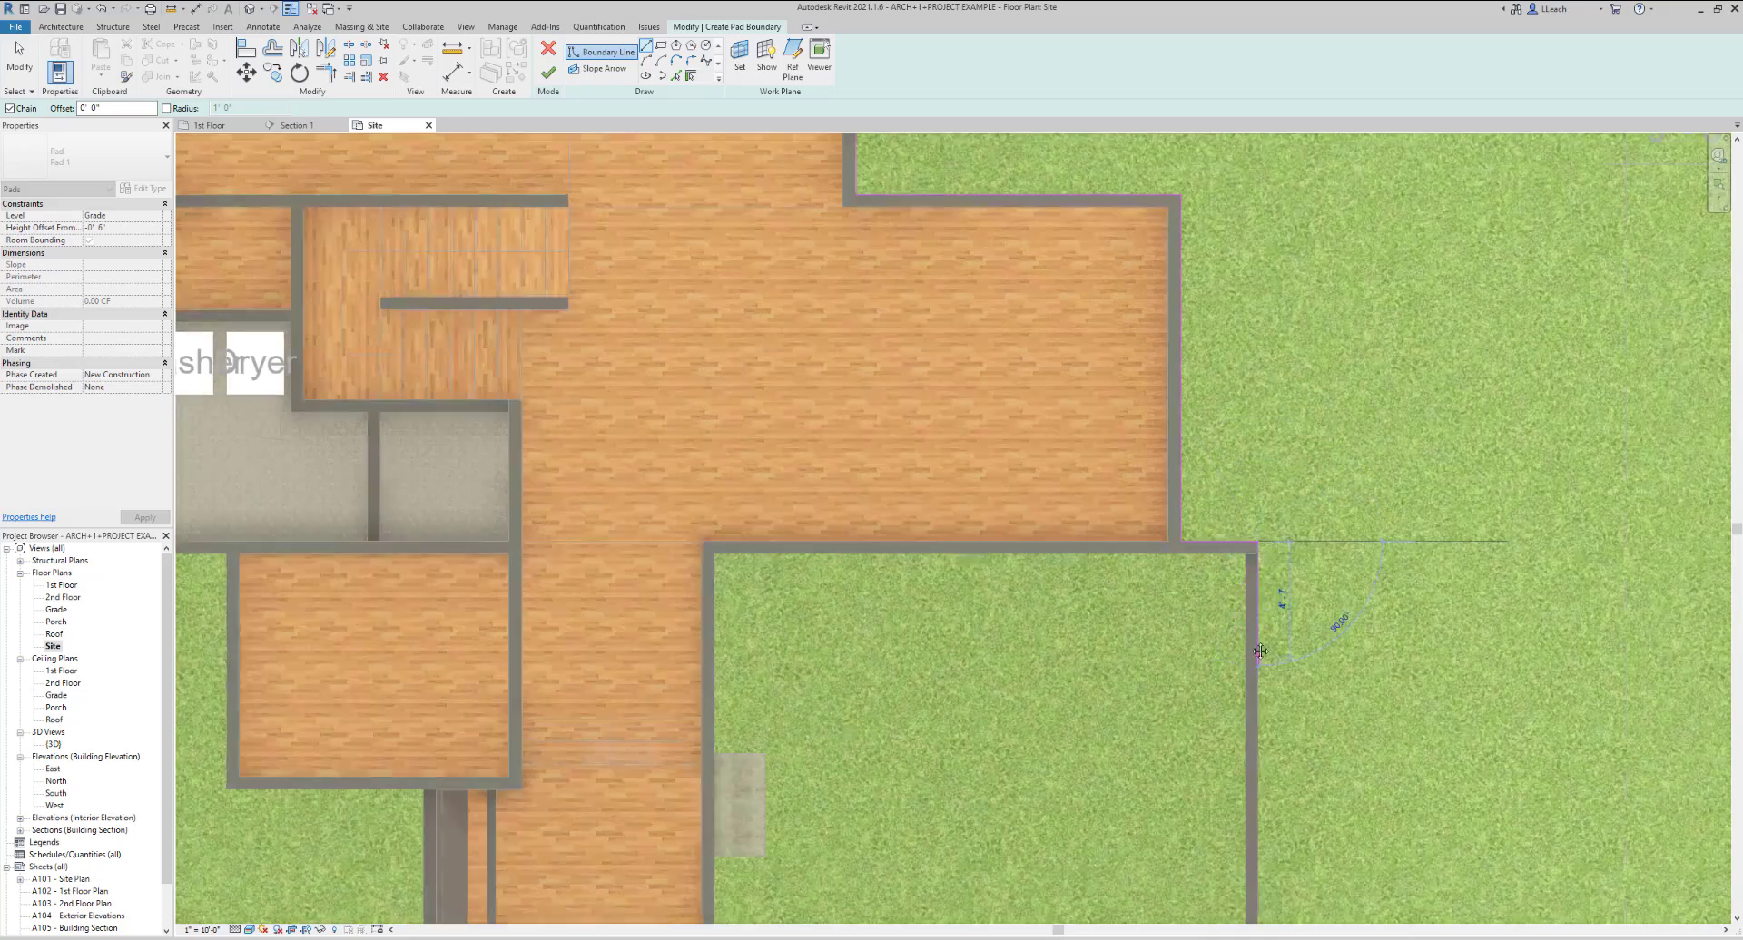
middle_drag(1331, 623, 1237, 312)
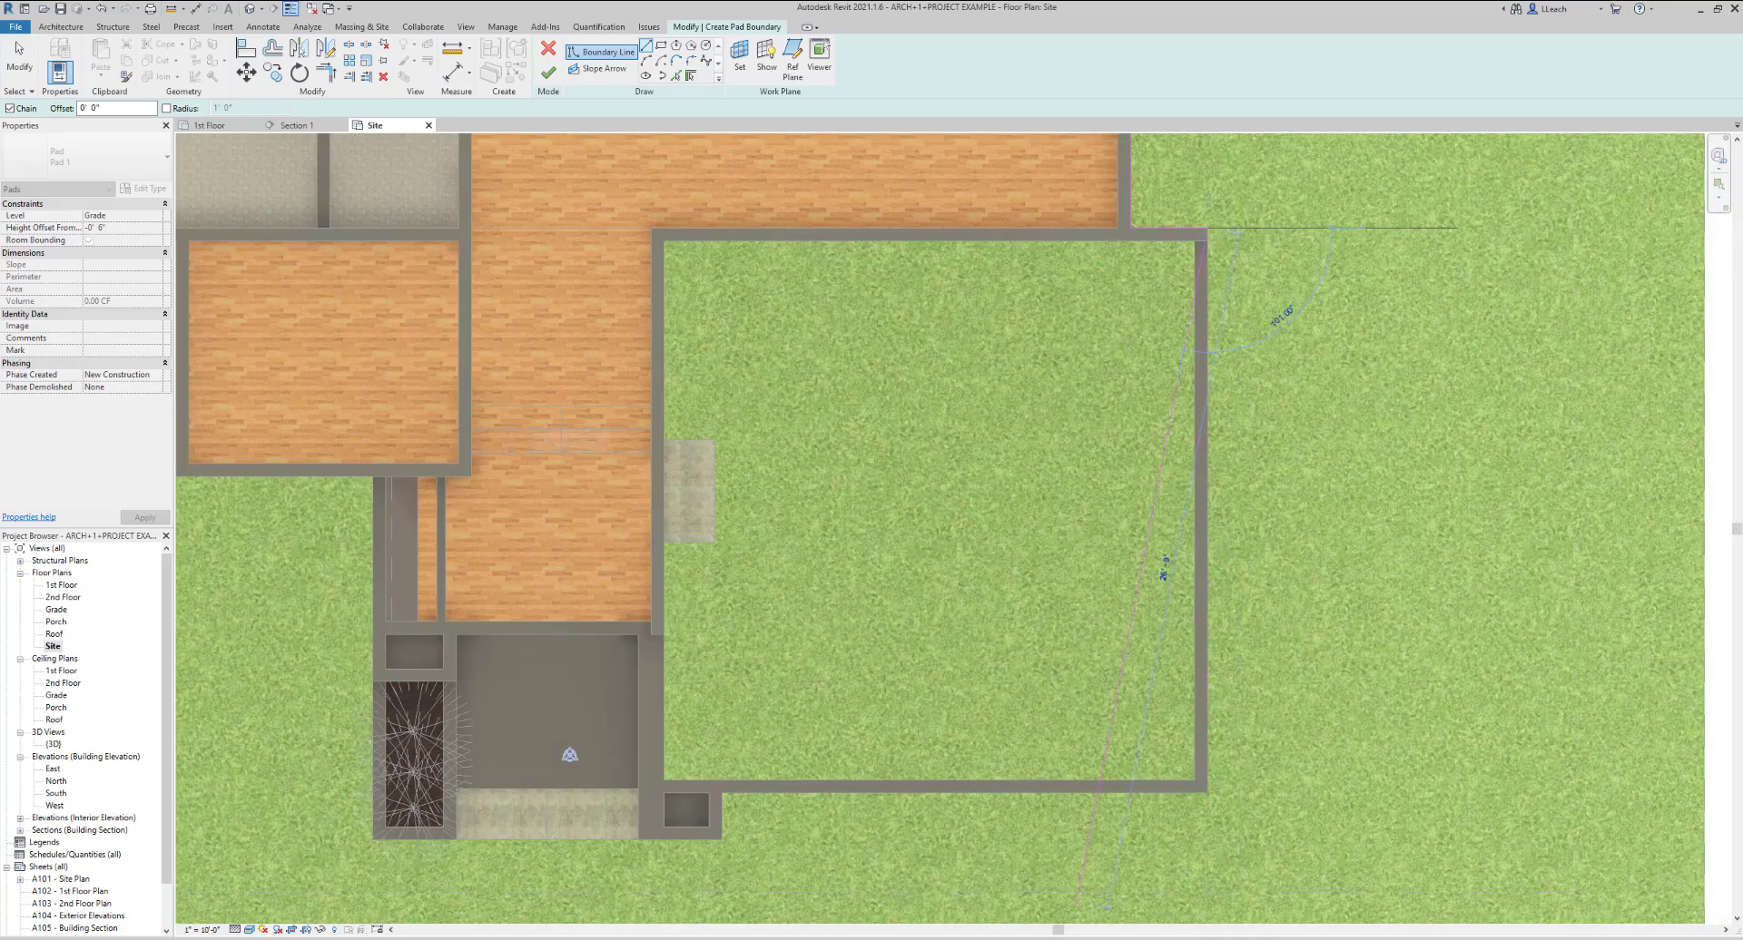
click(1195, 804)
click(721, 794)
click(721, 839)
scroll(336, 846, up, 7)
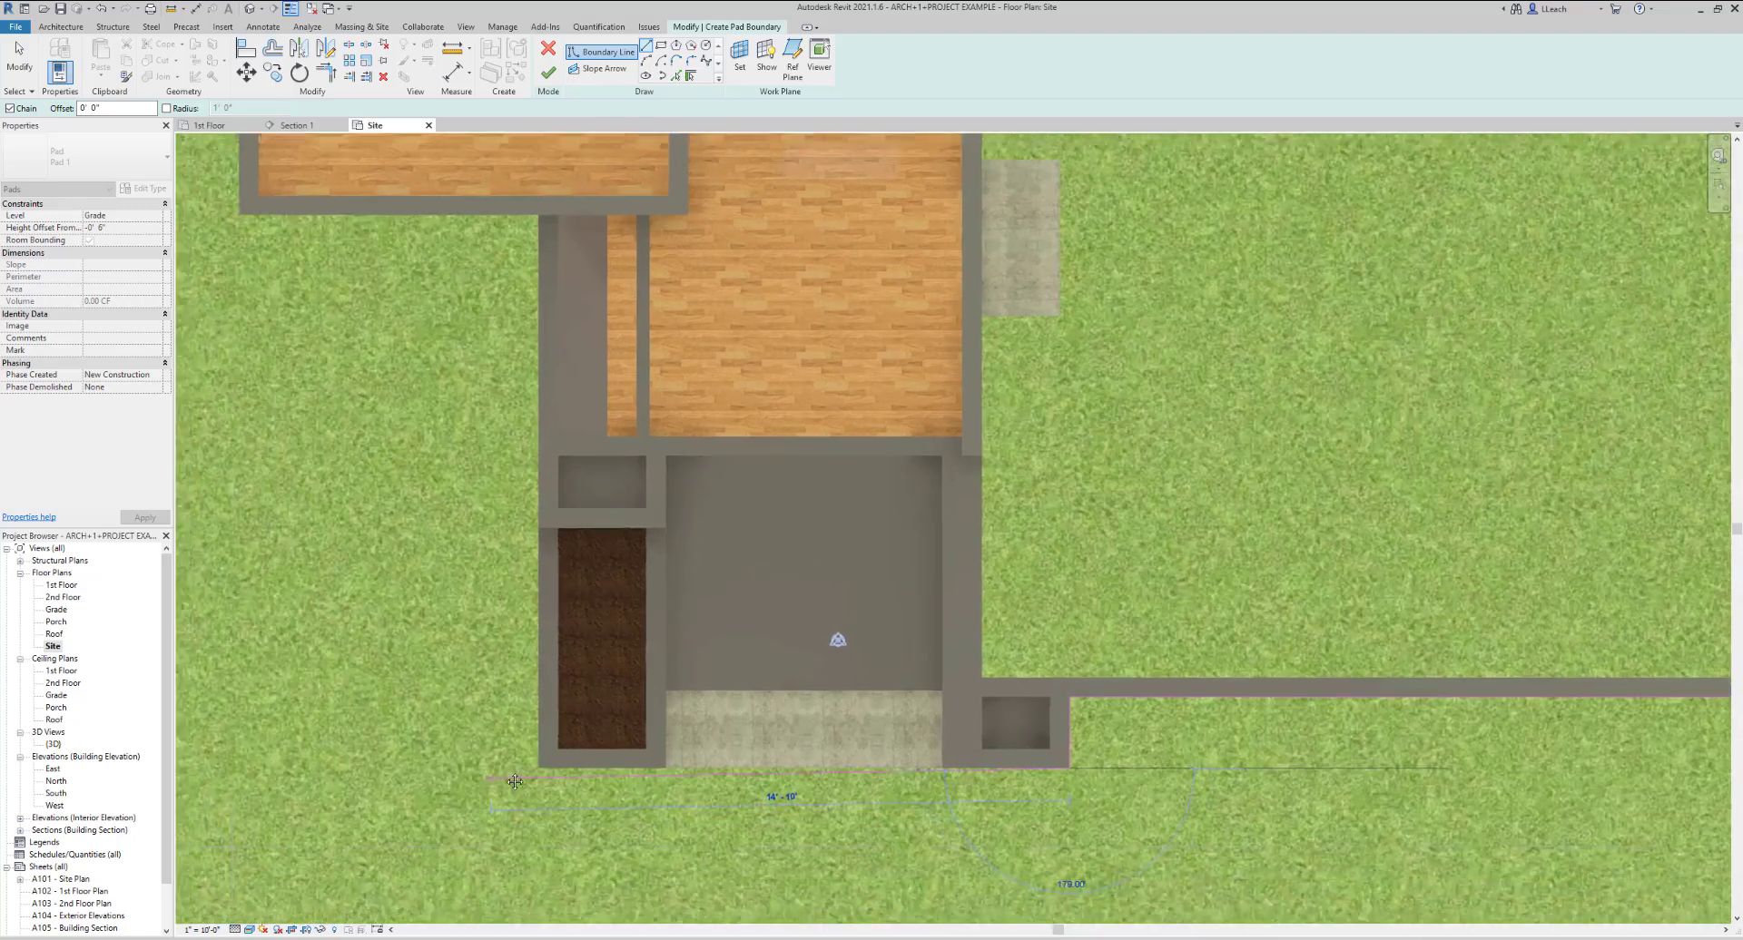
scroll(525, 748, up, 2)
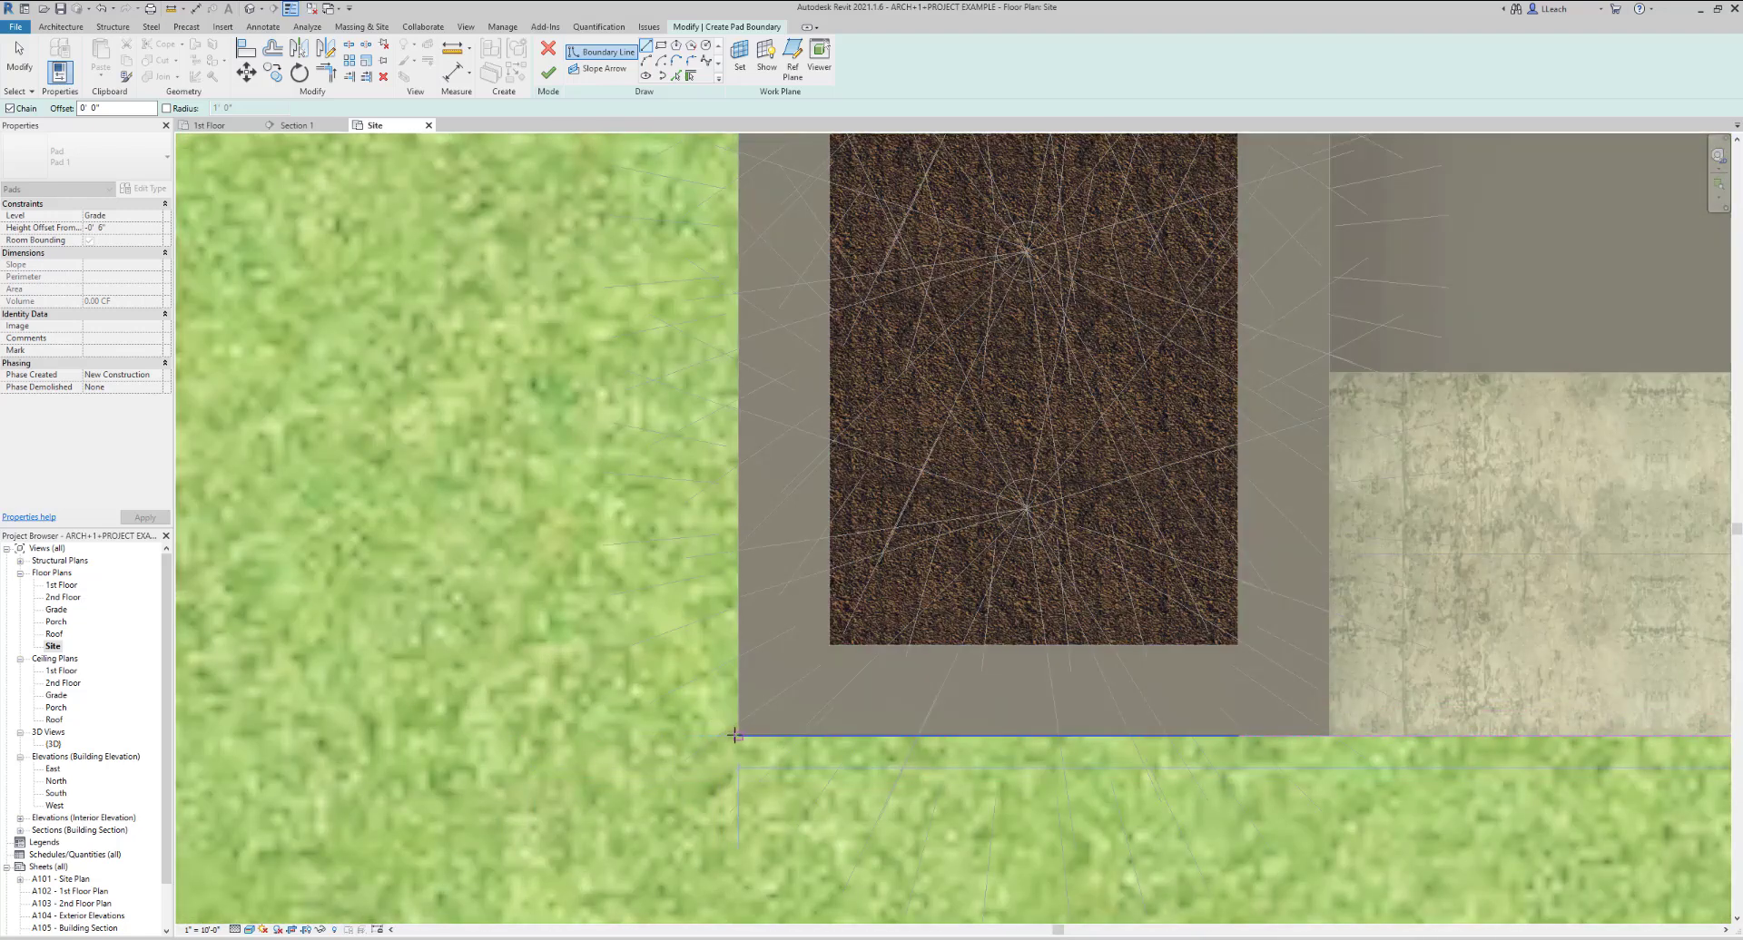
click(735, 736)
Extend the pad boundary up the planter and entry side wall to the office, and along the office's front wall to its outer corner
scroll(741, 631, down, 2)
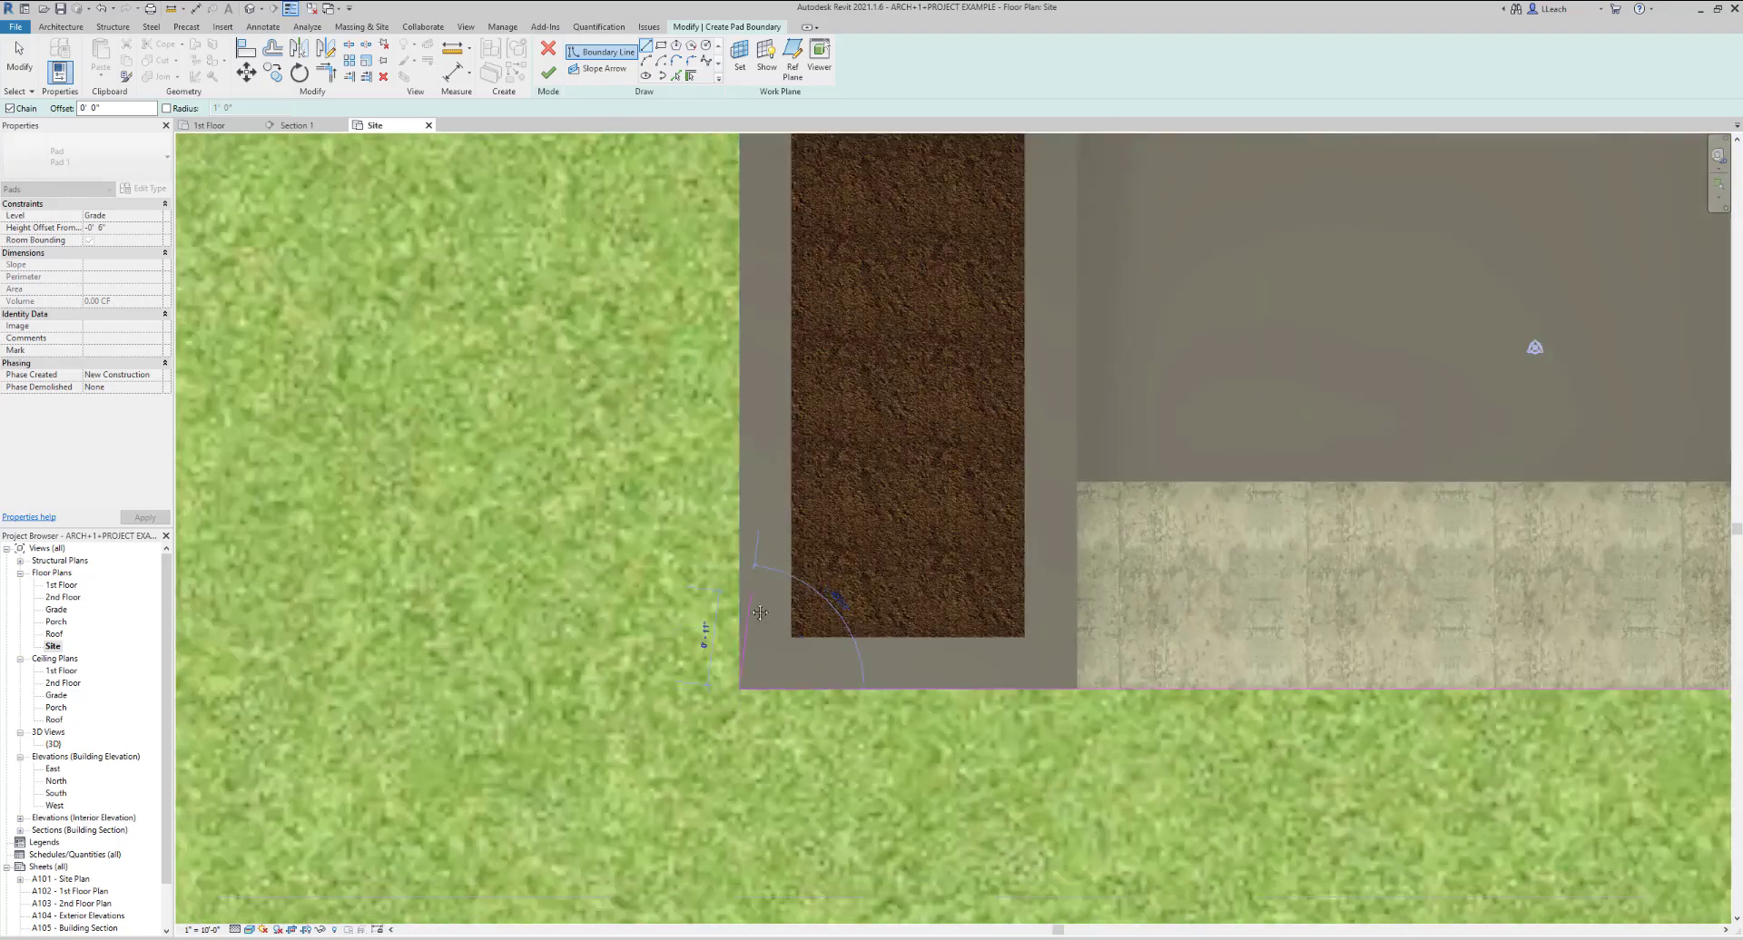
middle_drag(796, 464, 719, 681)
scroll(778, 487, down, 1)
scroll(778, 487, down, 3)
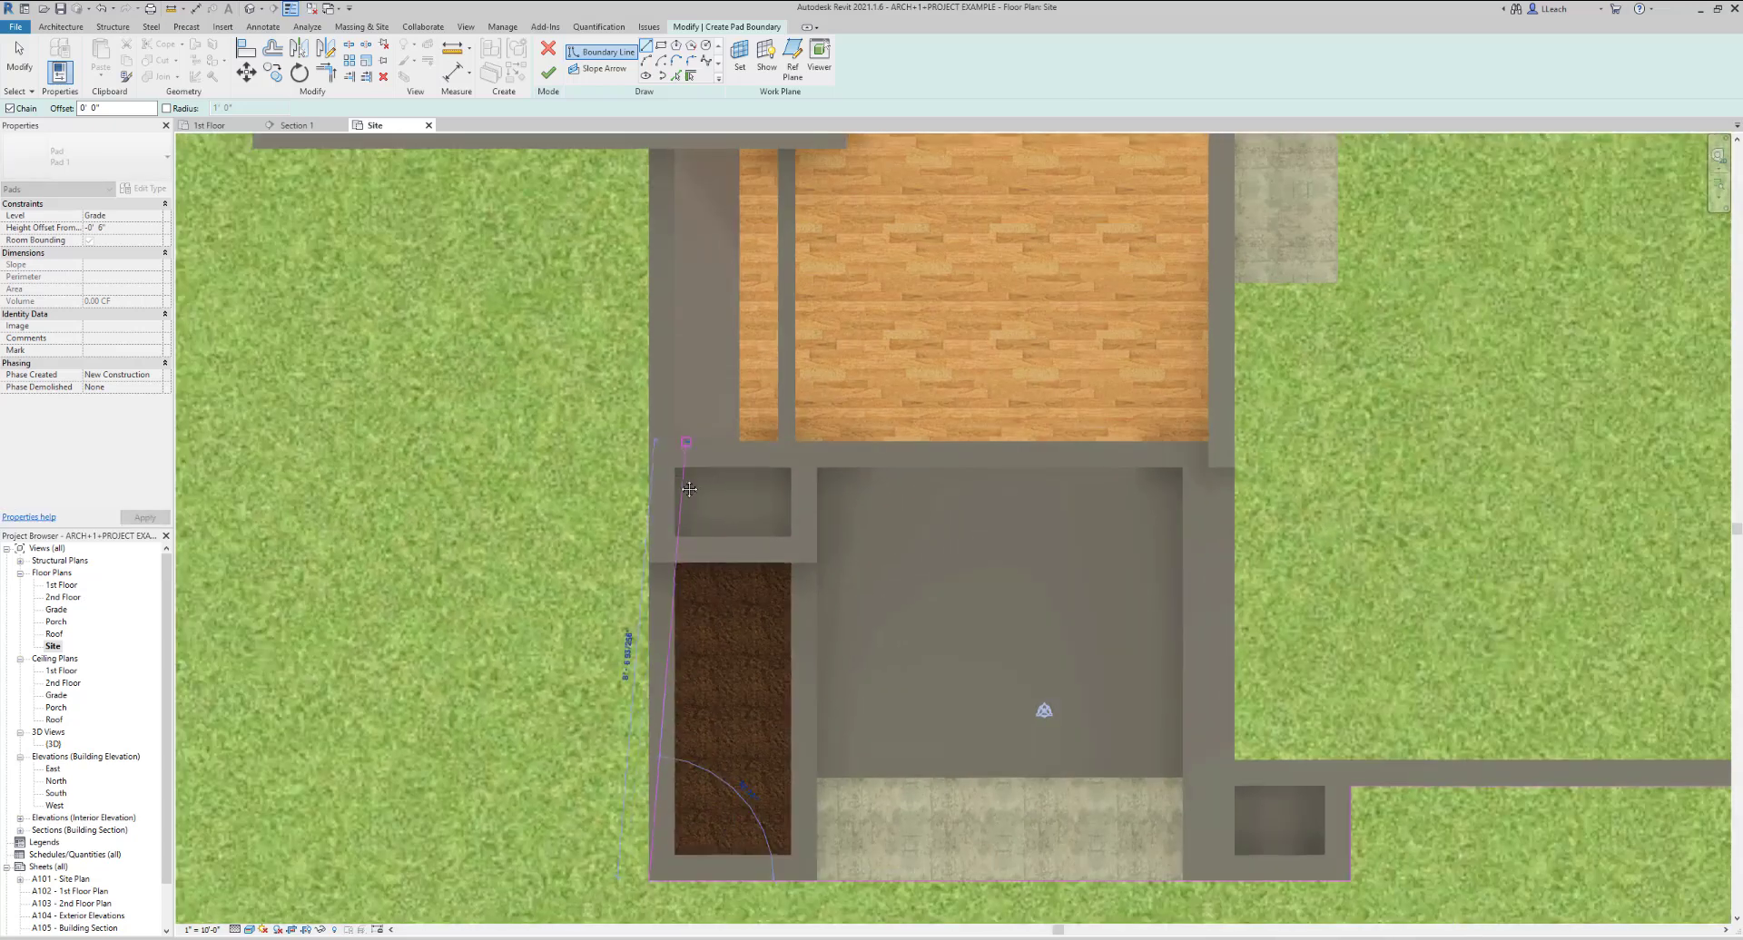
middle_drag(690, 489, 653, 716)
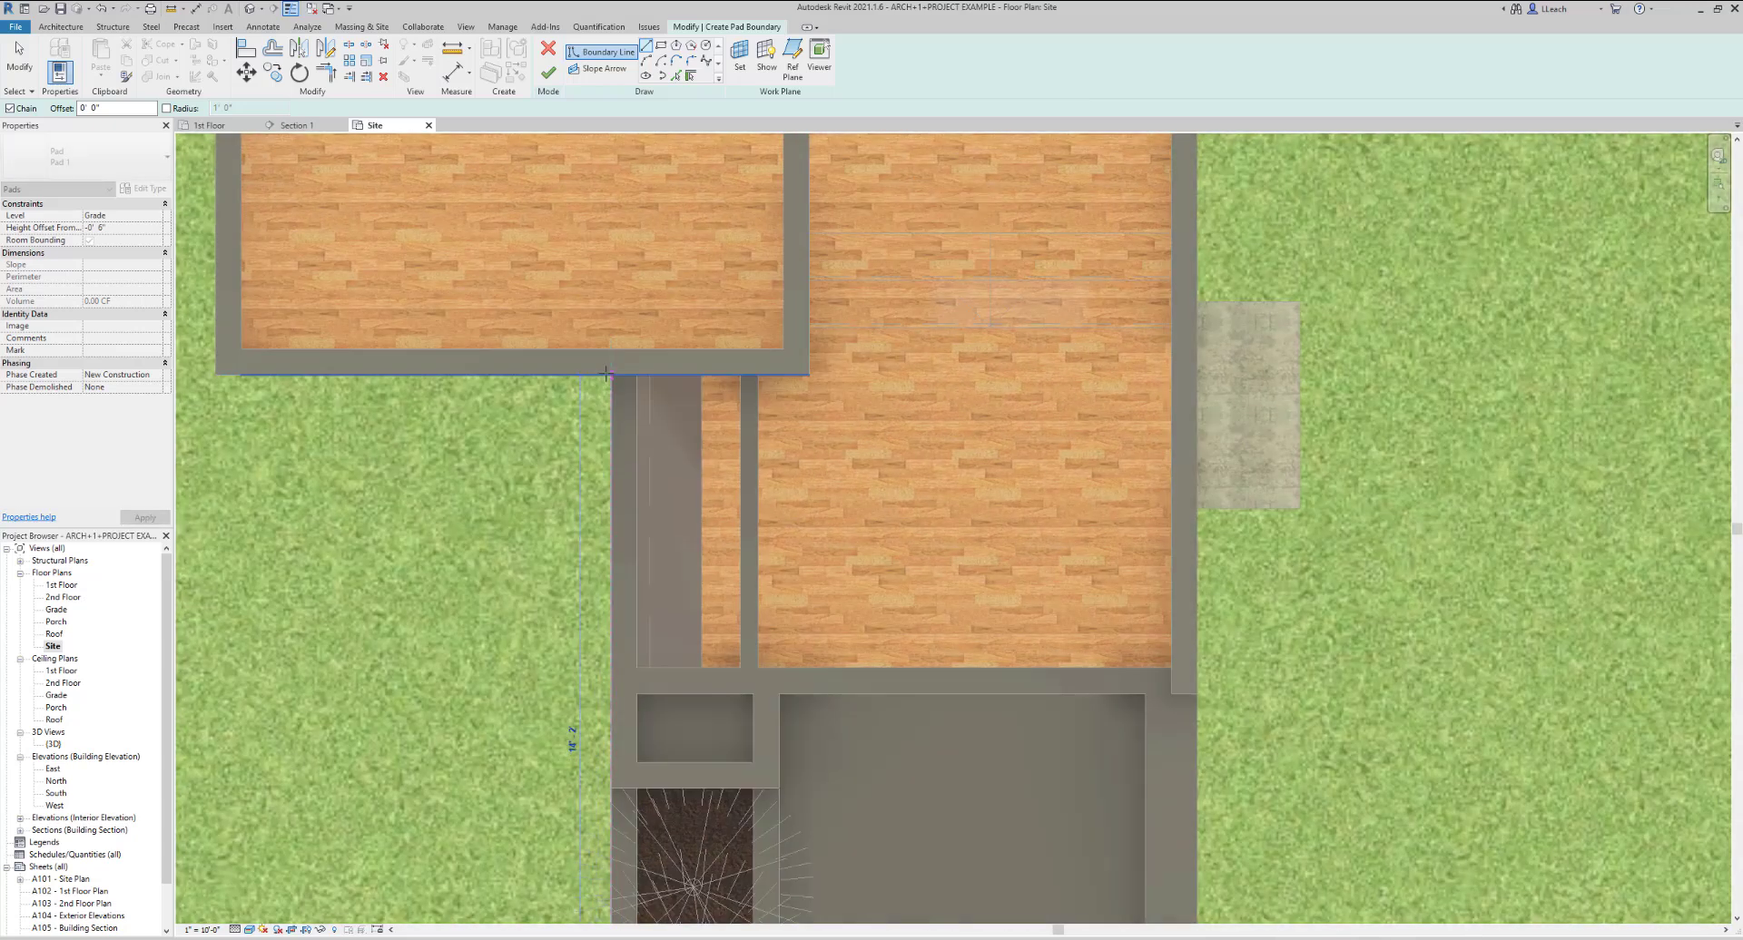
click(607, 373)
middle_drag(333, 440, 687, 439)
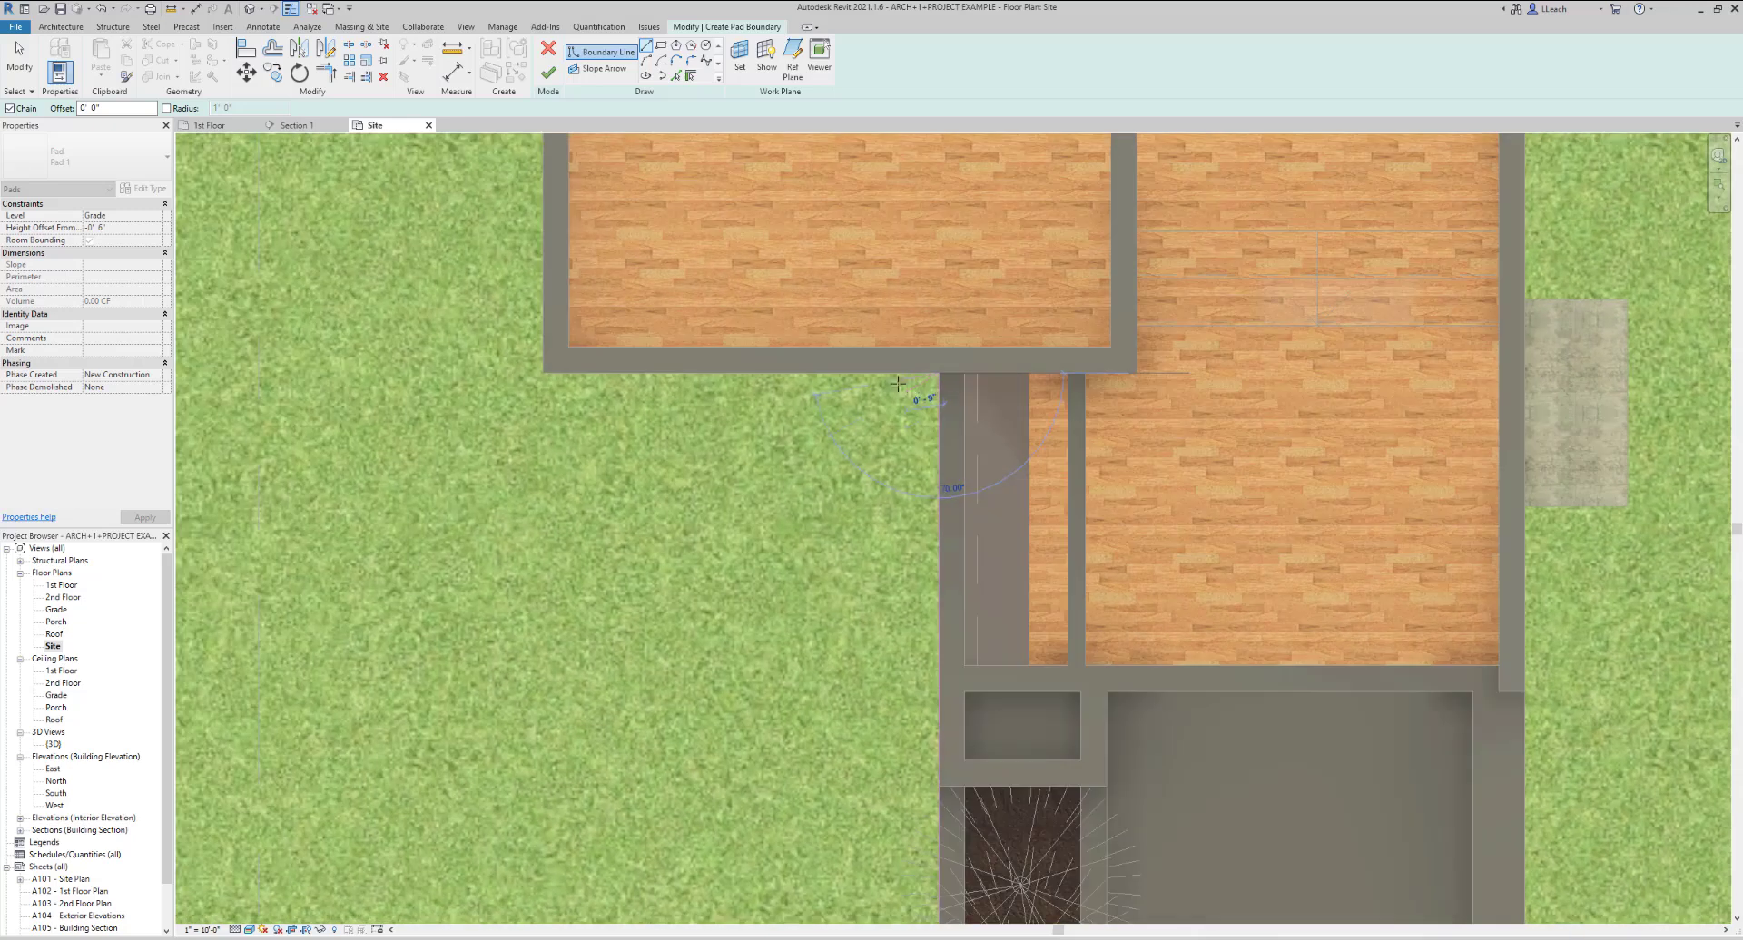
click(544, 373)
Close the pad boundary along the office's side wall and back to the laundry room corner, and finish the building pad
scroll(560, 329, down, 1)
middle_drag(586, 337, 599, 610)
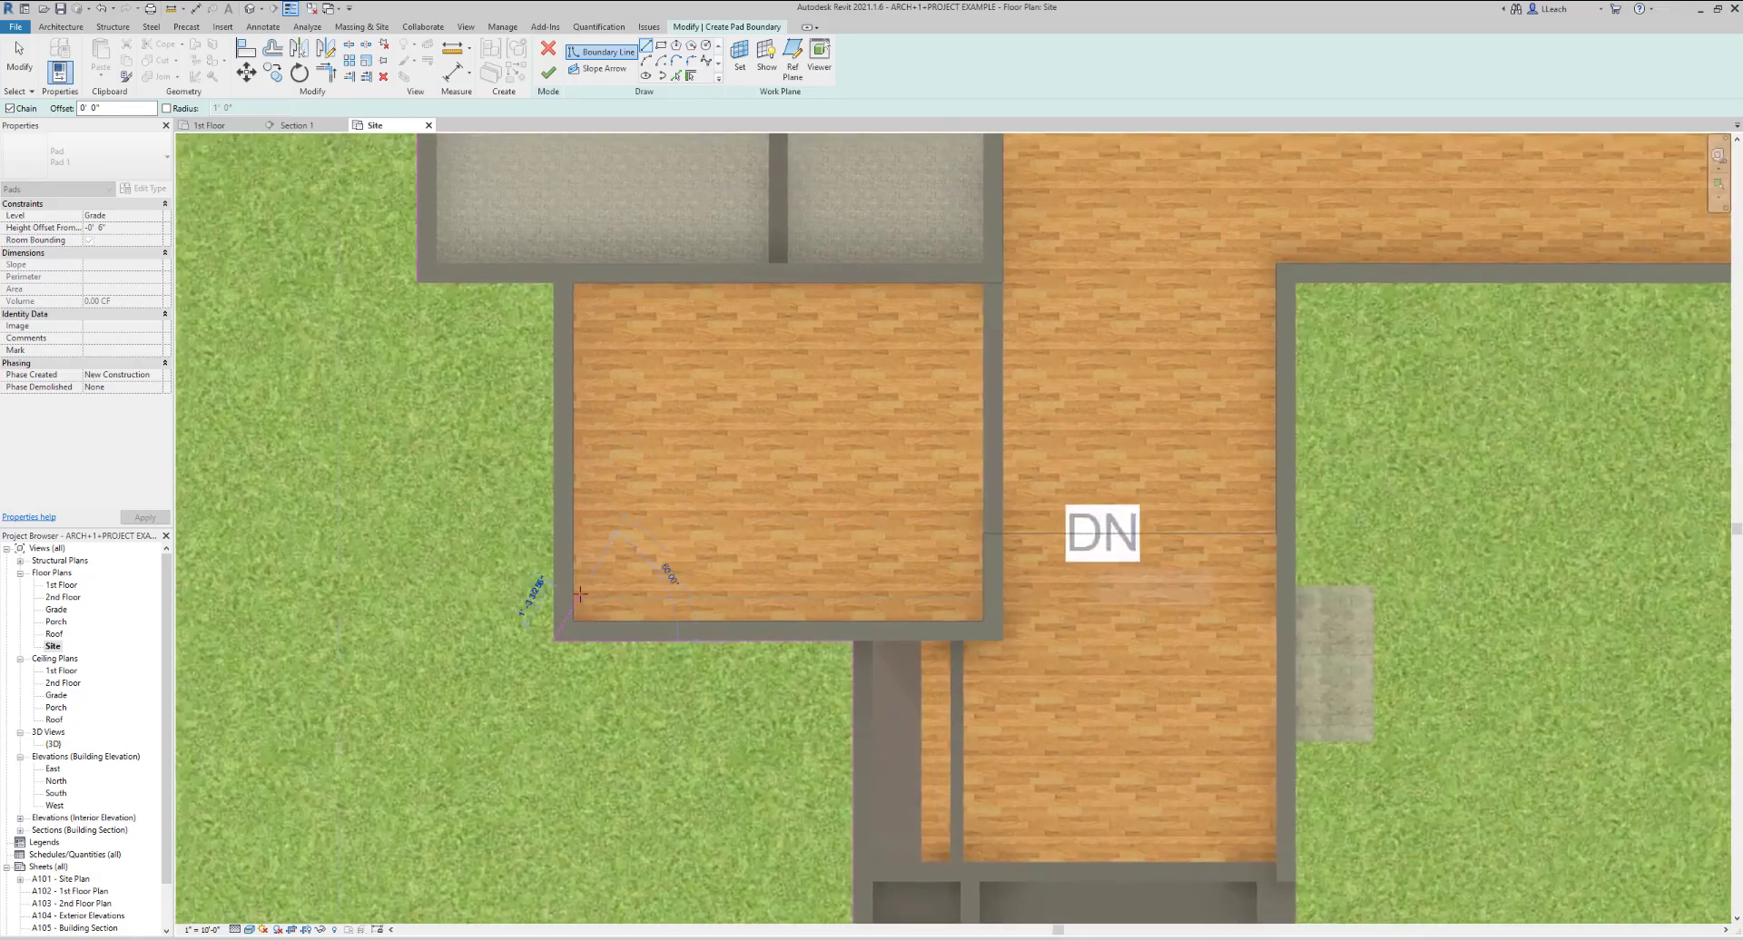
middle_drag(607, 491, 590, 618)
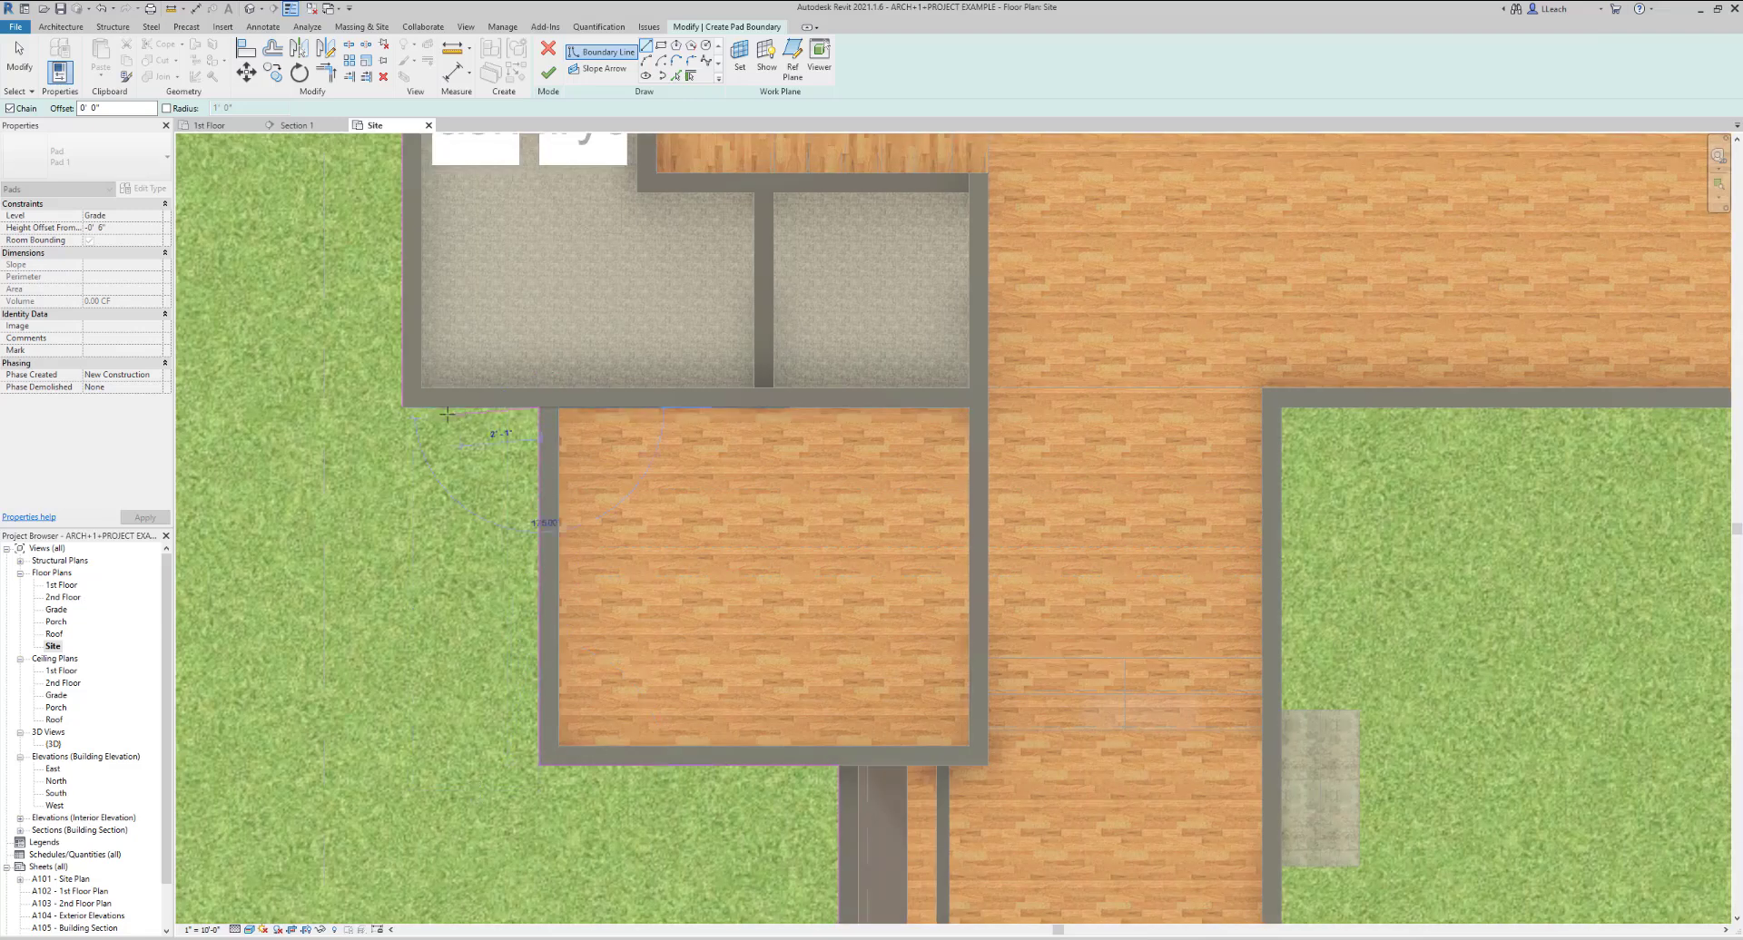
click(542, 409)
click(404, 409)
scroll(590, 363, down, 3)
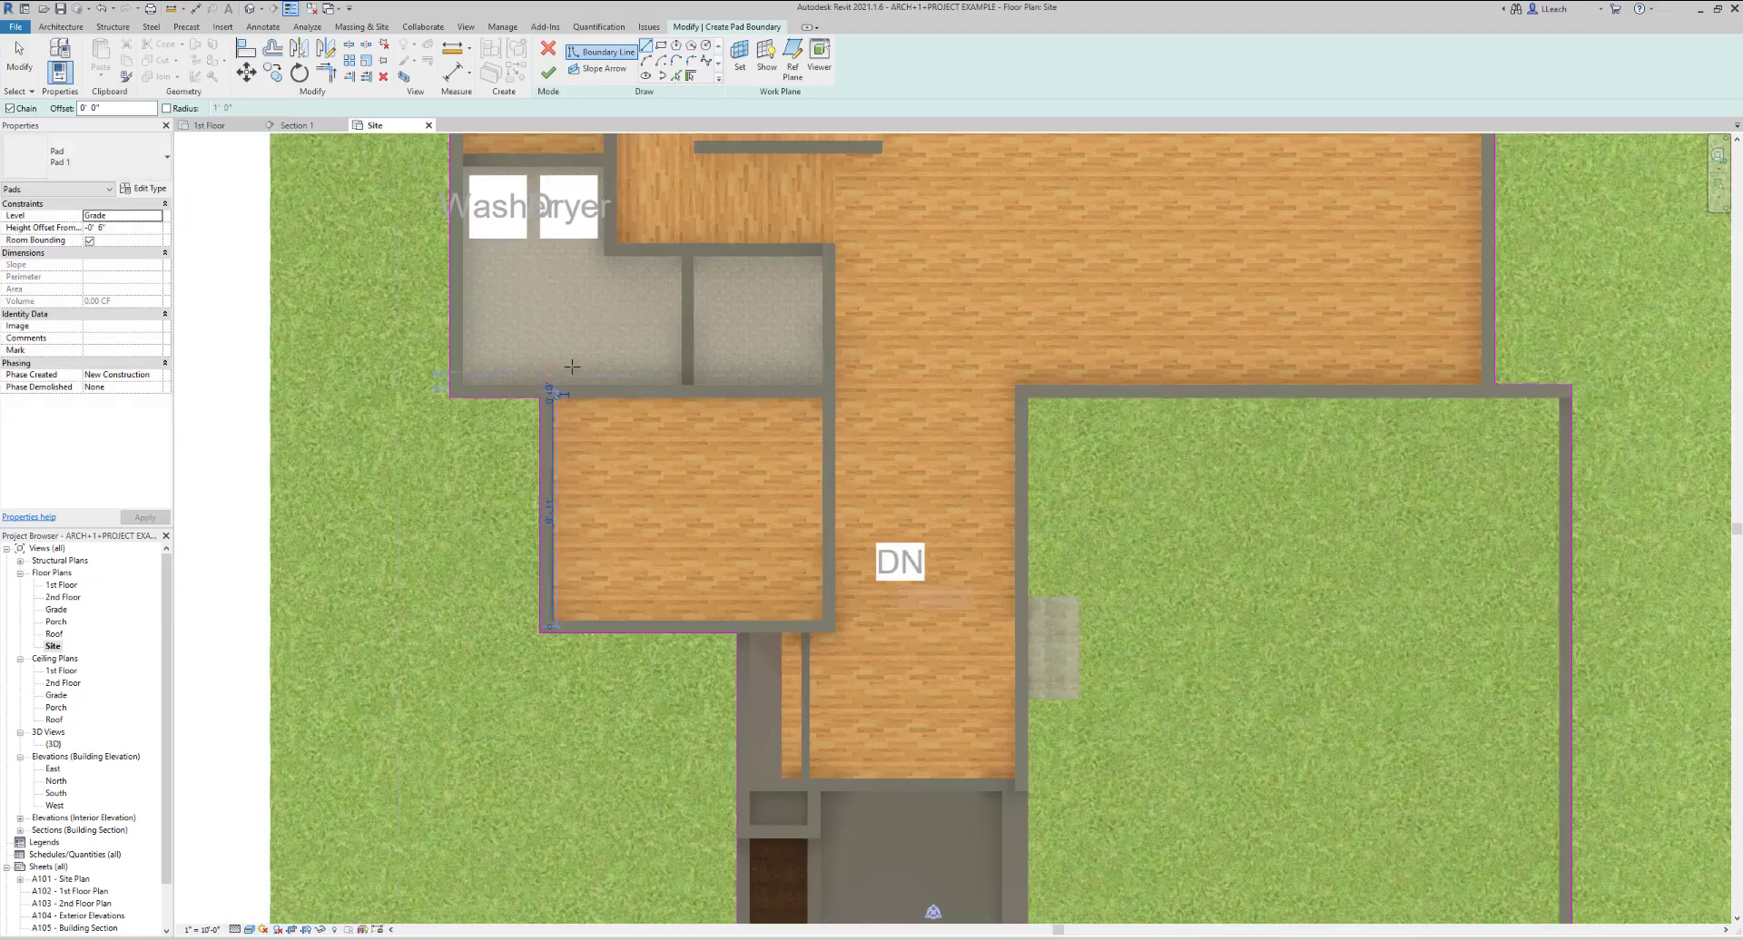
scroll(694, 343, down, 2)
scroll(679, 368, up, 1)
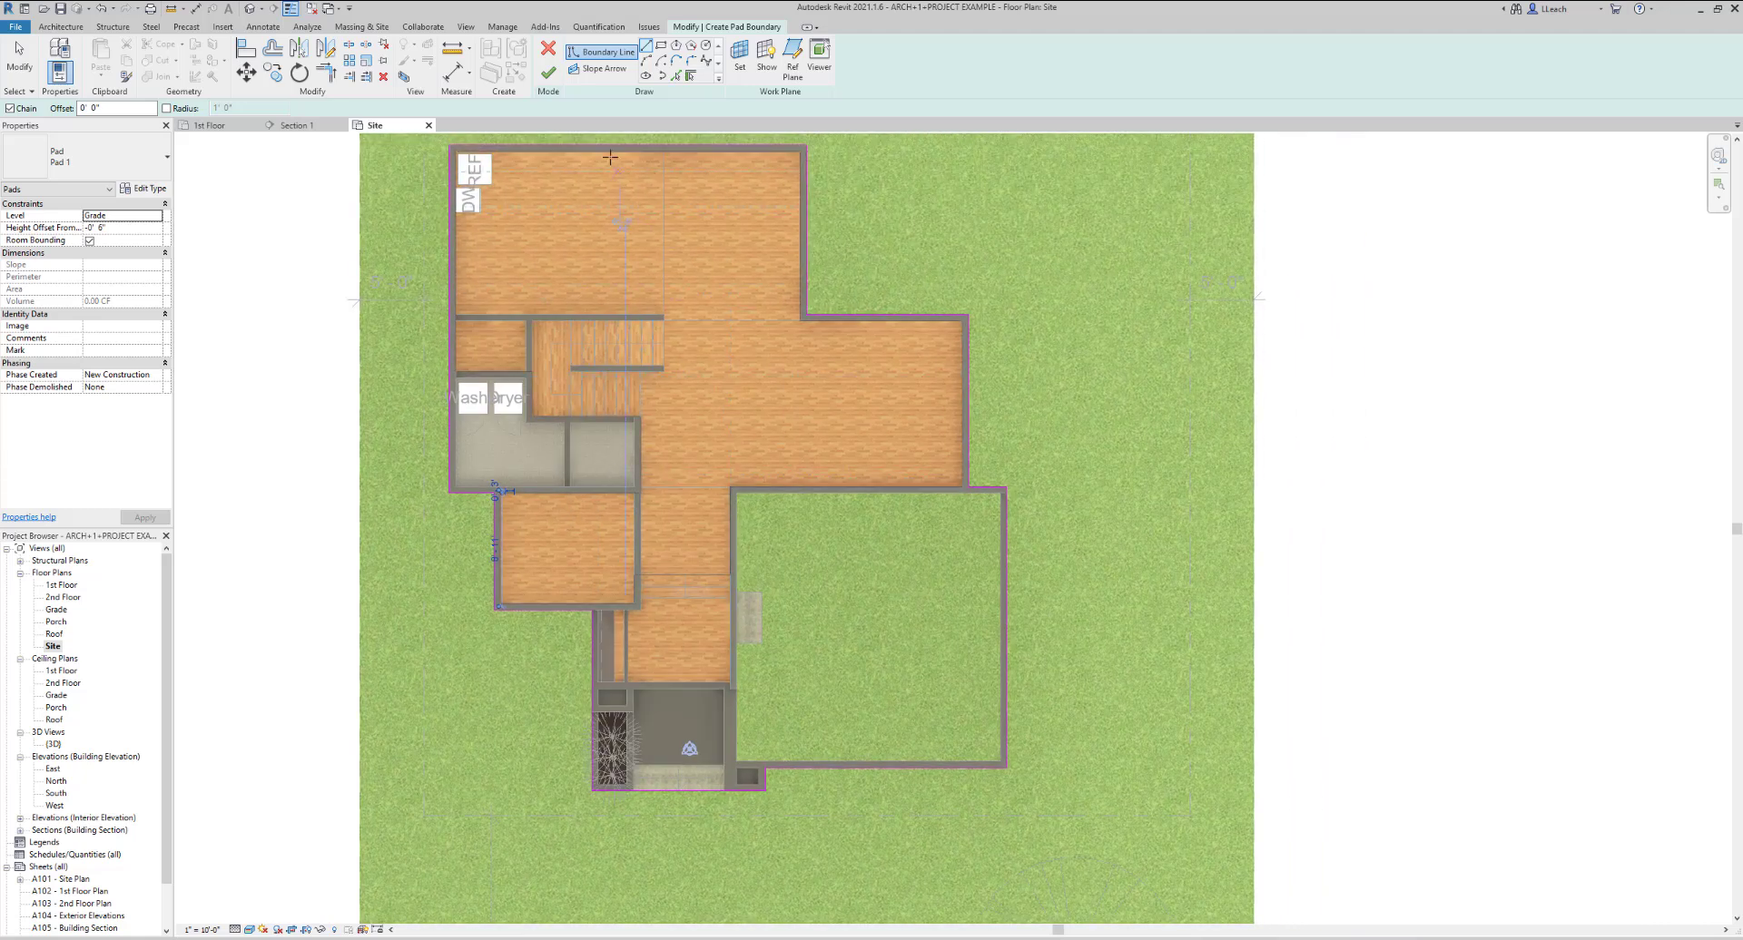
click(547, 80)
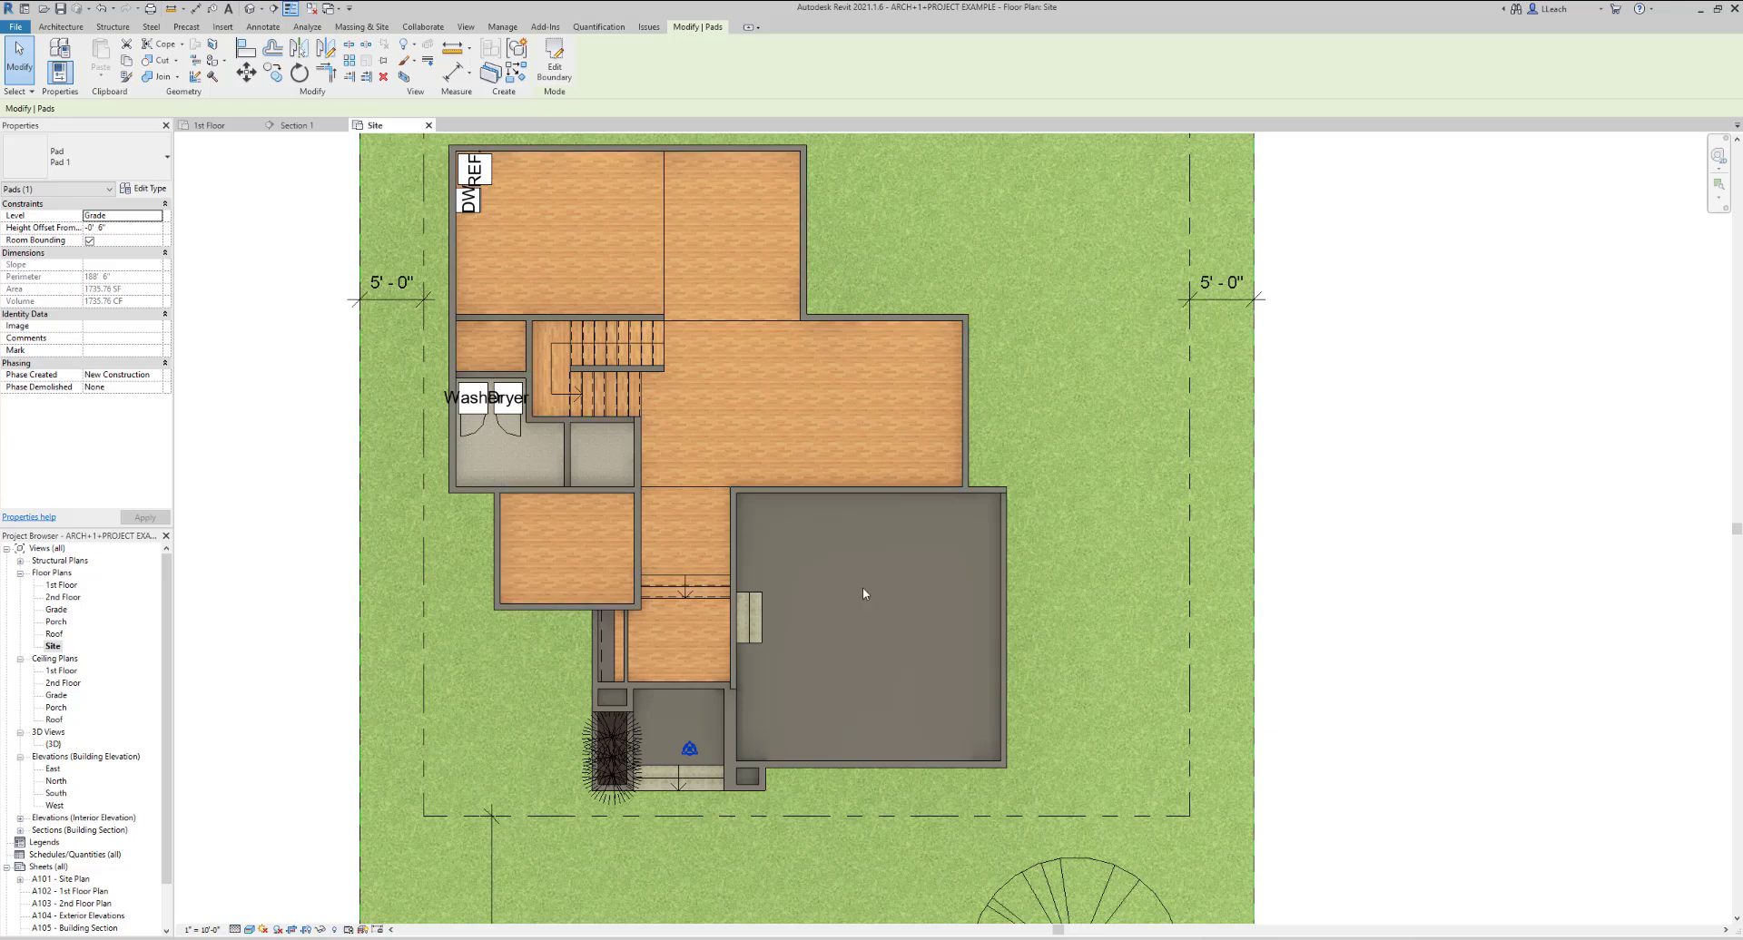
Examine the finished pad beneath the house and the front yard between the garage and Dynisty Drive
scroll(906, 559, down, 2)
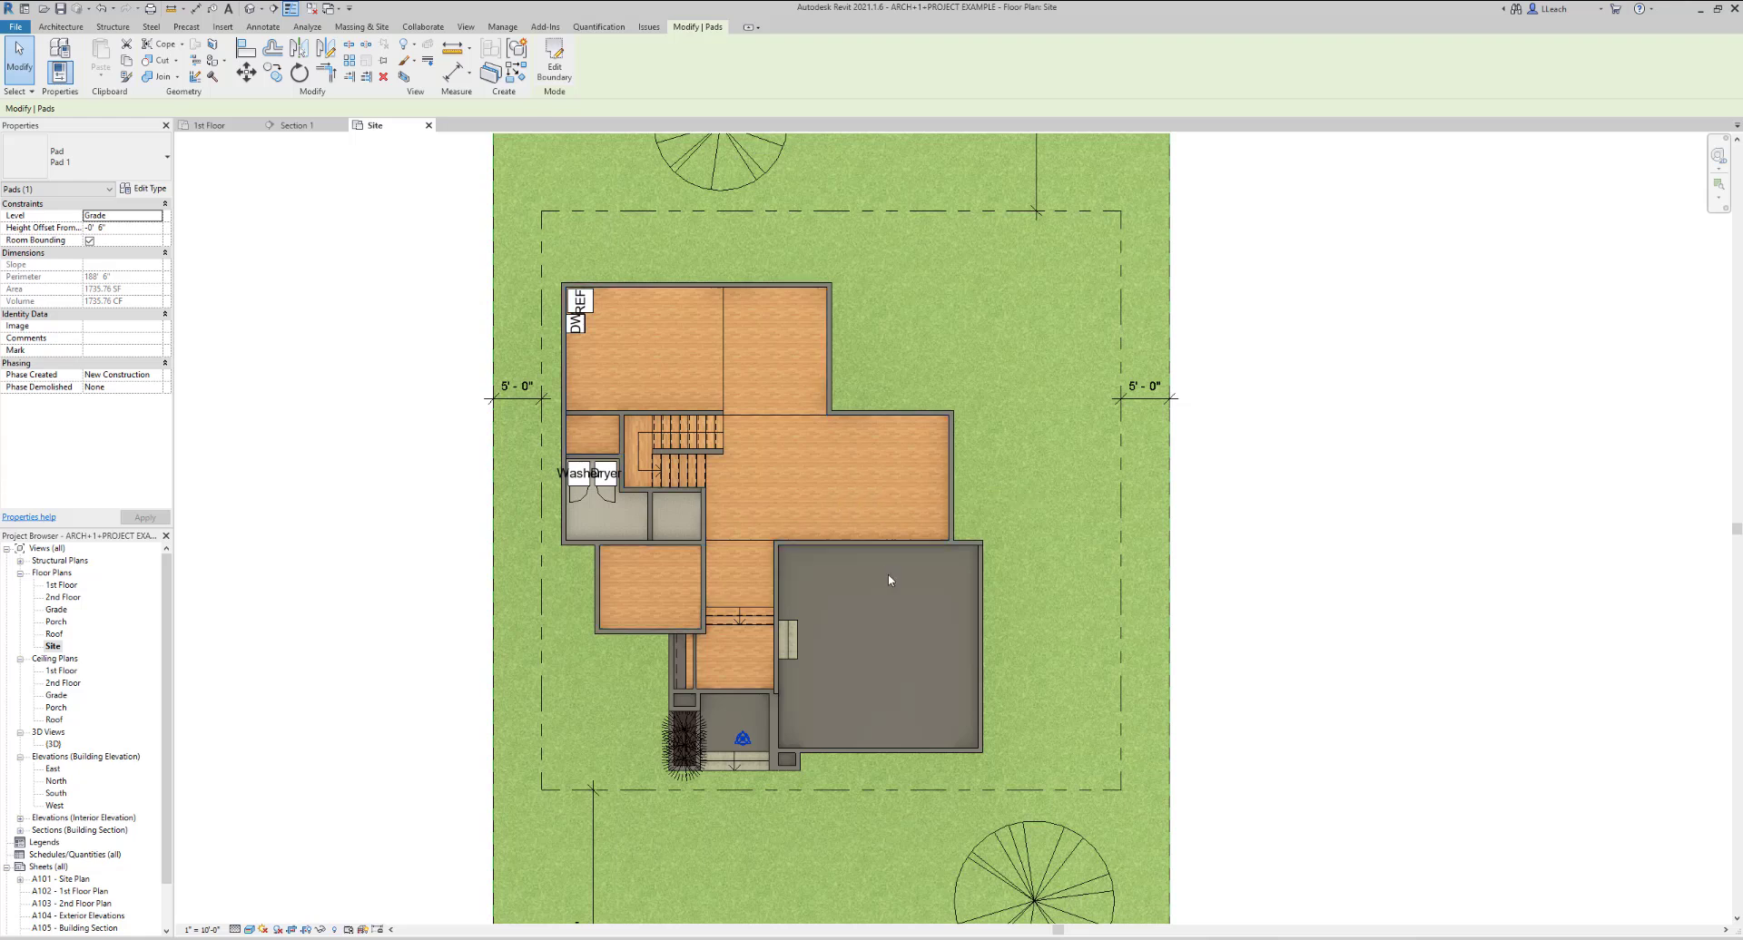
middle_drag(882, 516, 893, 528)
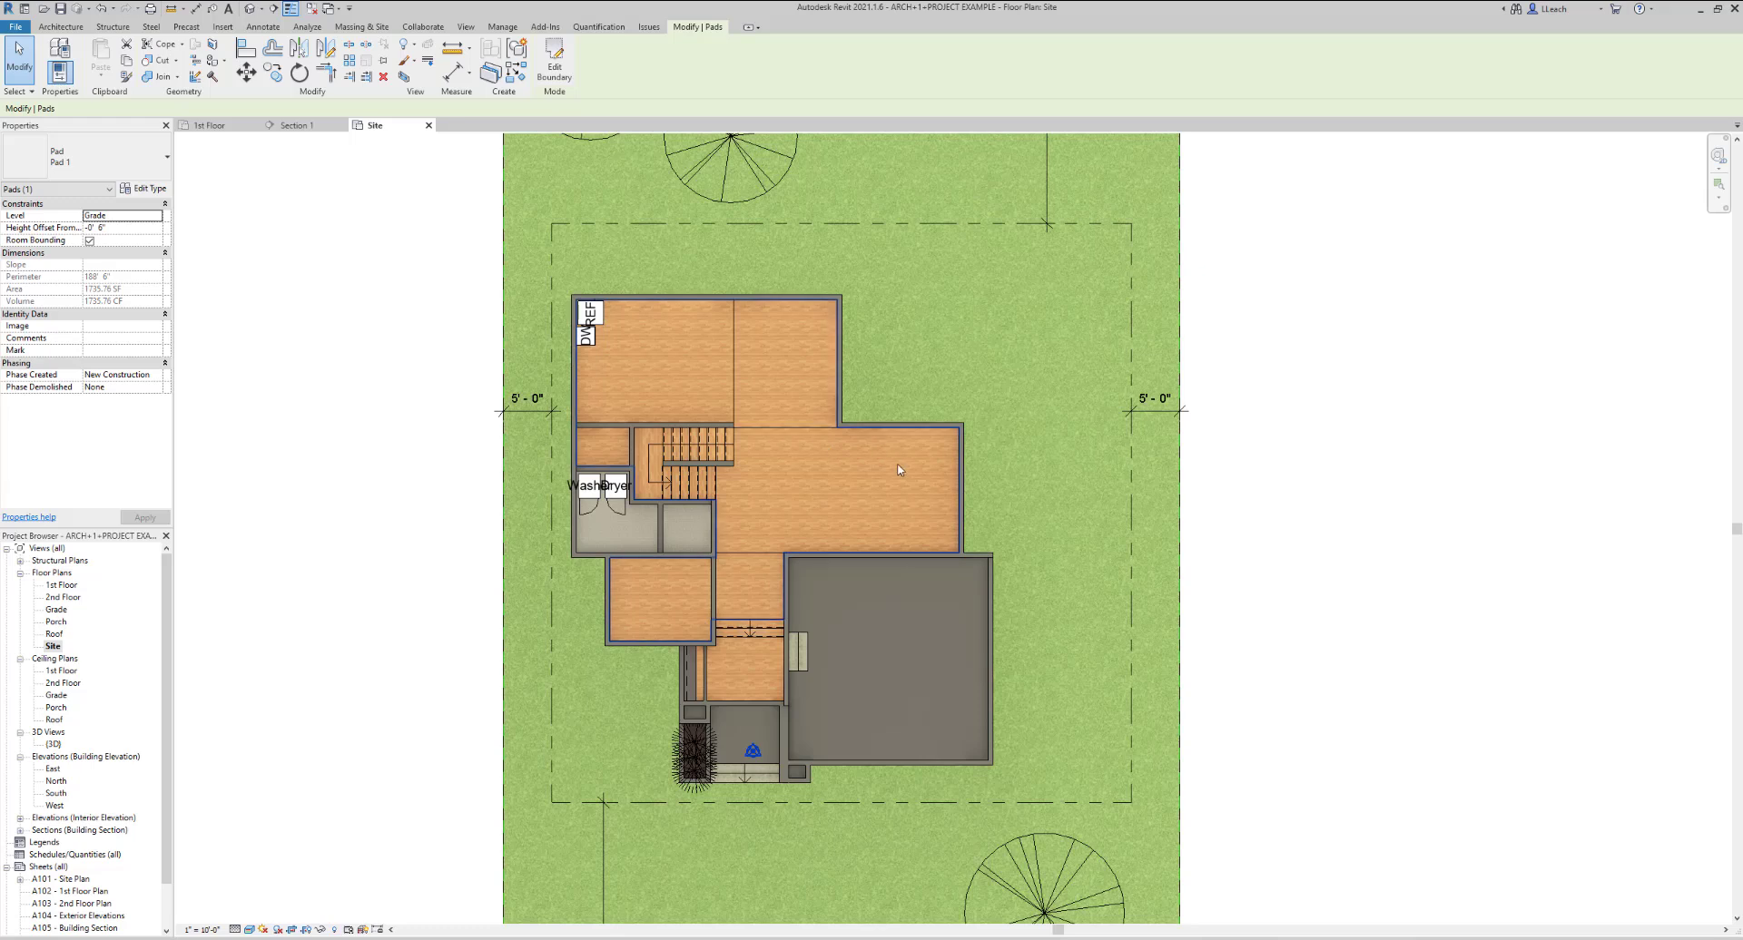
scroll(731, 424, down, 1)
middle_drag(759, 530, 681, 411)
middle_drag(764, 567, 737, 469)
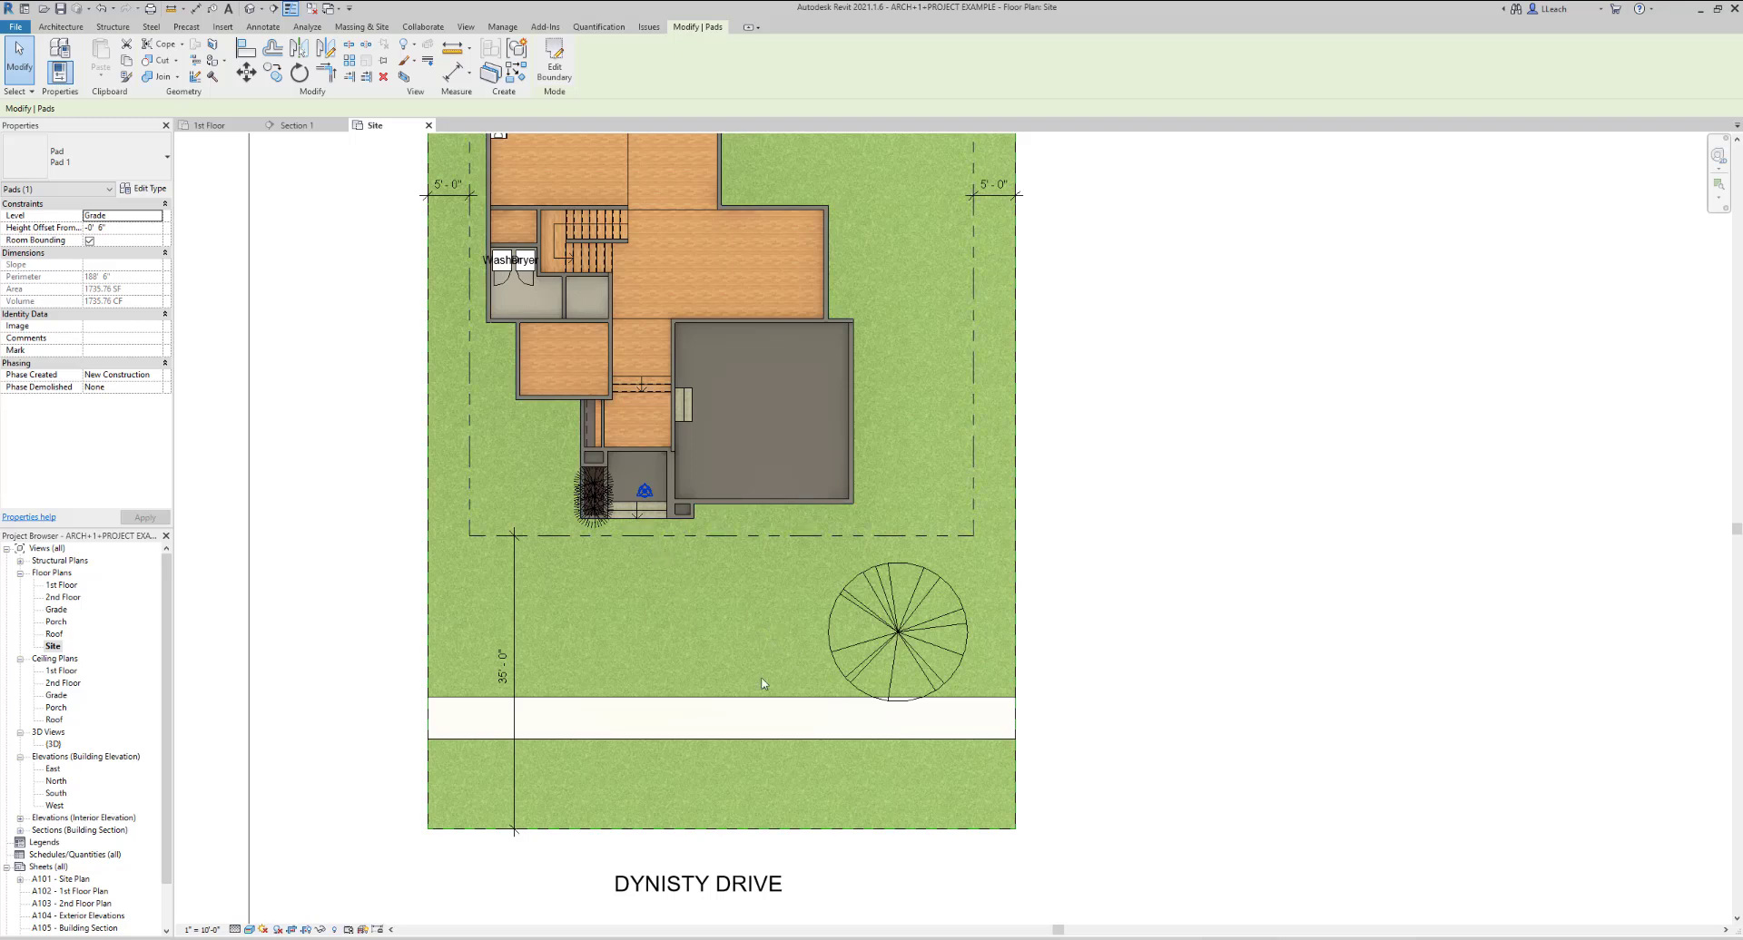
scroll(749, 633, down, 1)
middle_drag(750, 588, 733, 646)
scroll(738, 632, down, 1)
scroll(739, 636, down, 1)
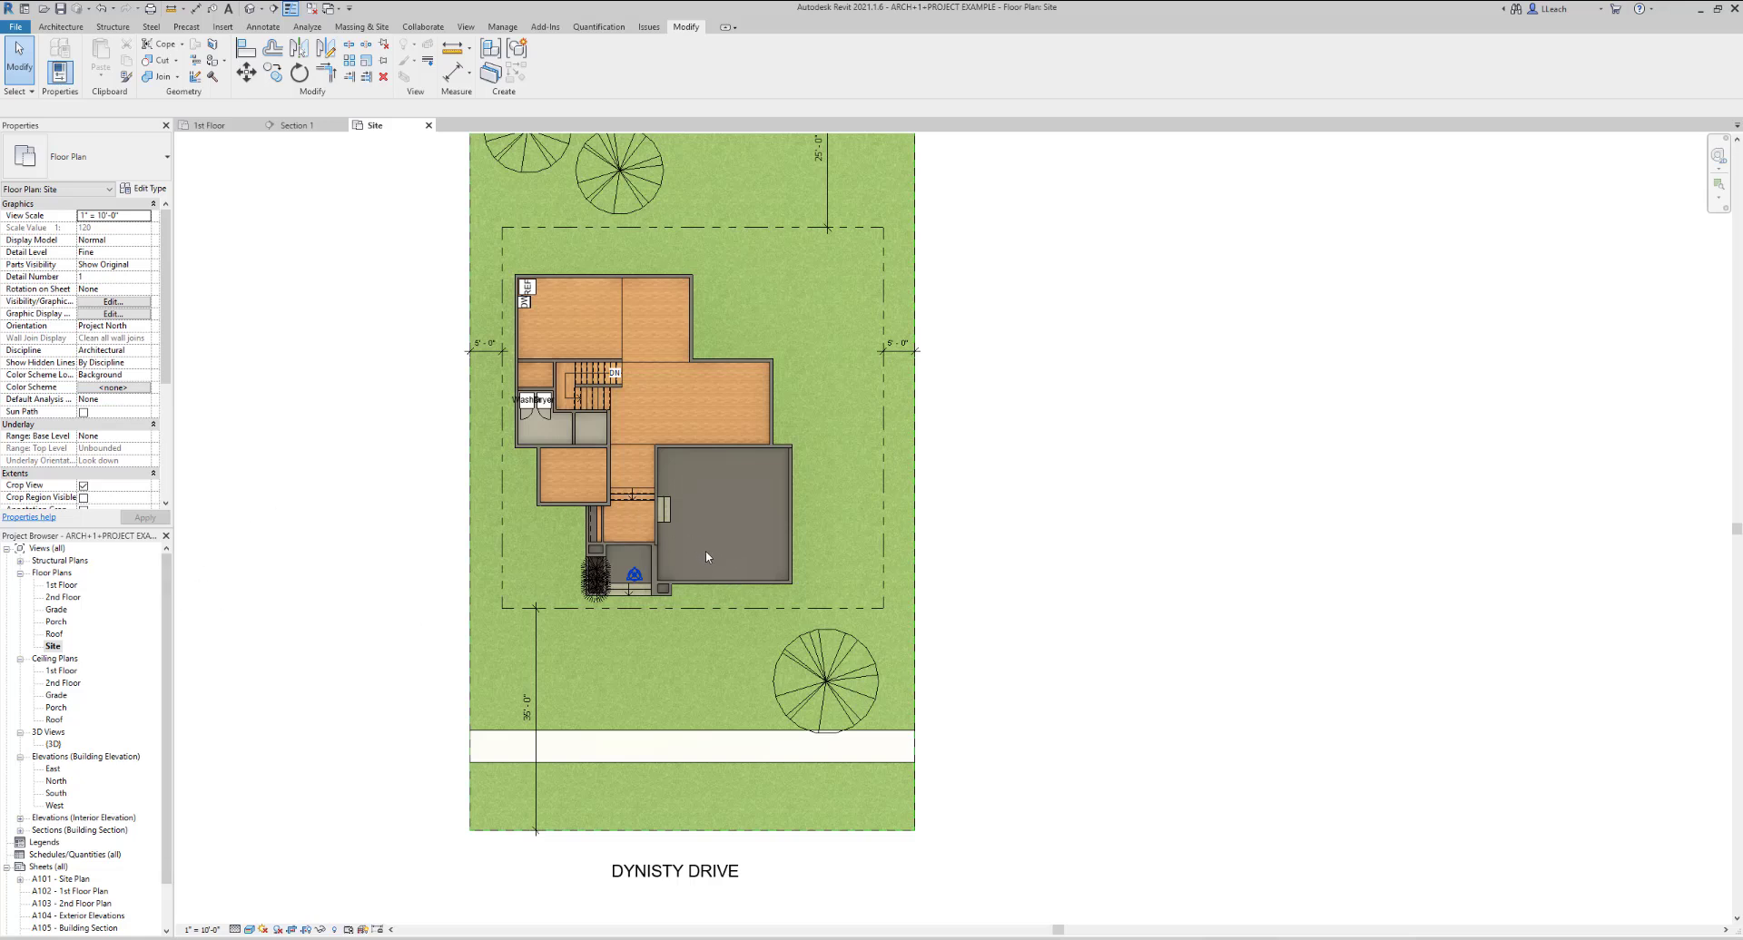
Set the cut plane offset in the site plan's view range to 5 feet
scroll(707, 556, down, 1)
scroll(717, 572, up, 2)
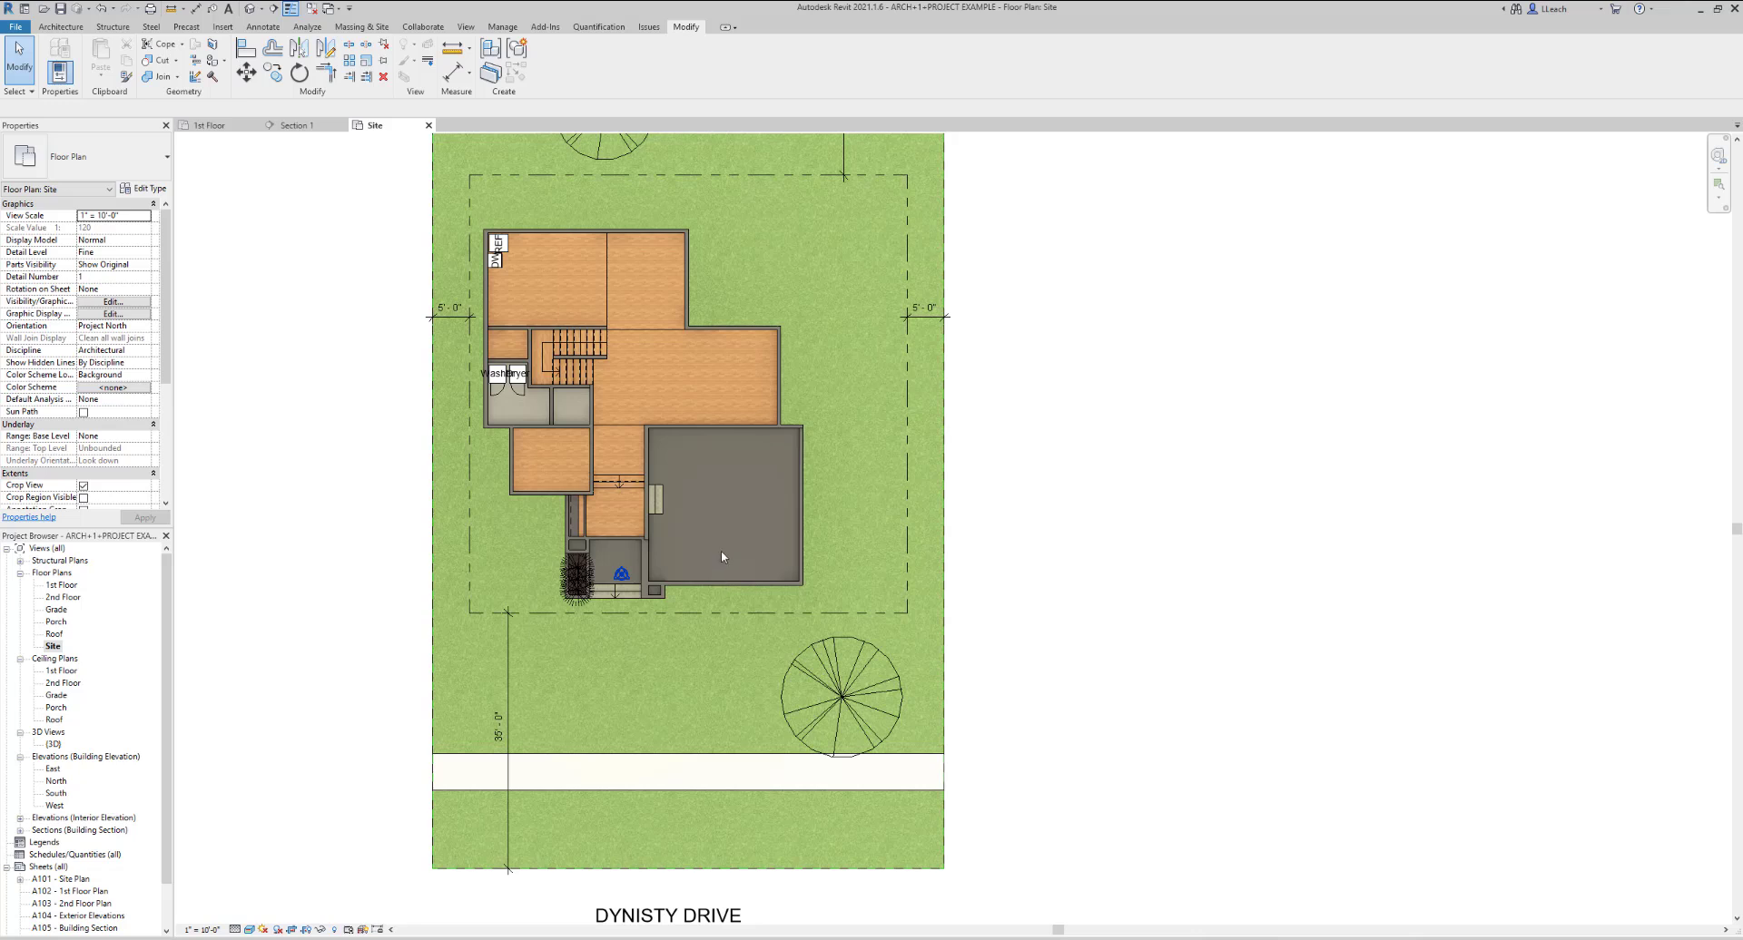
scroll(726, 594, up, 1)
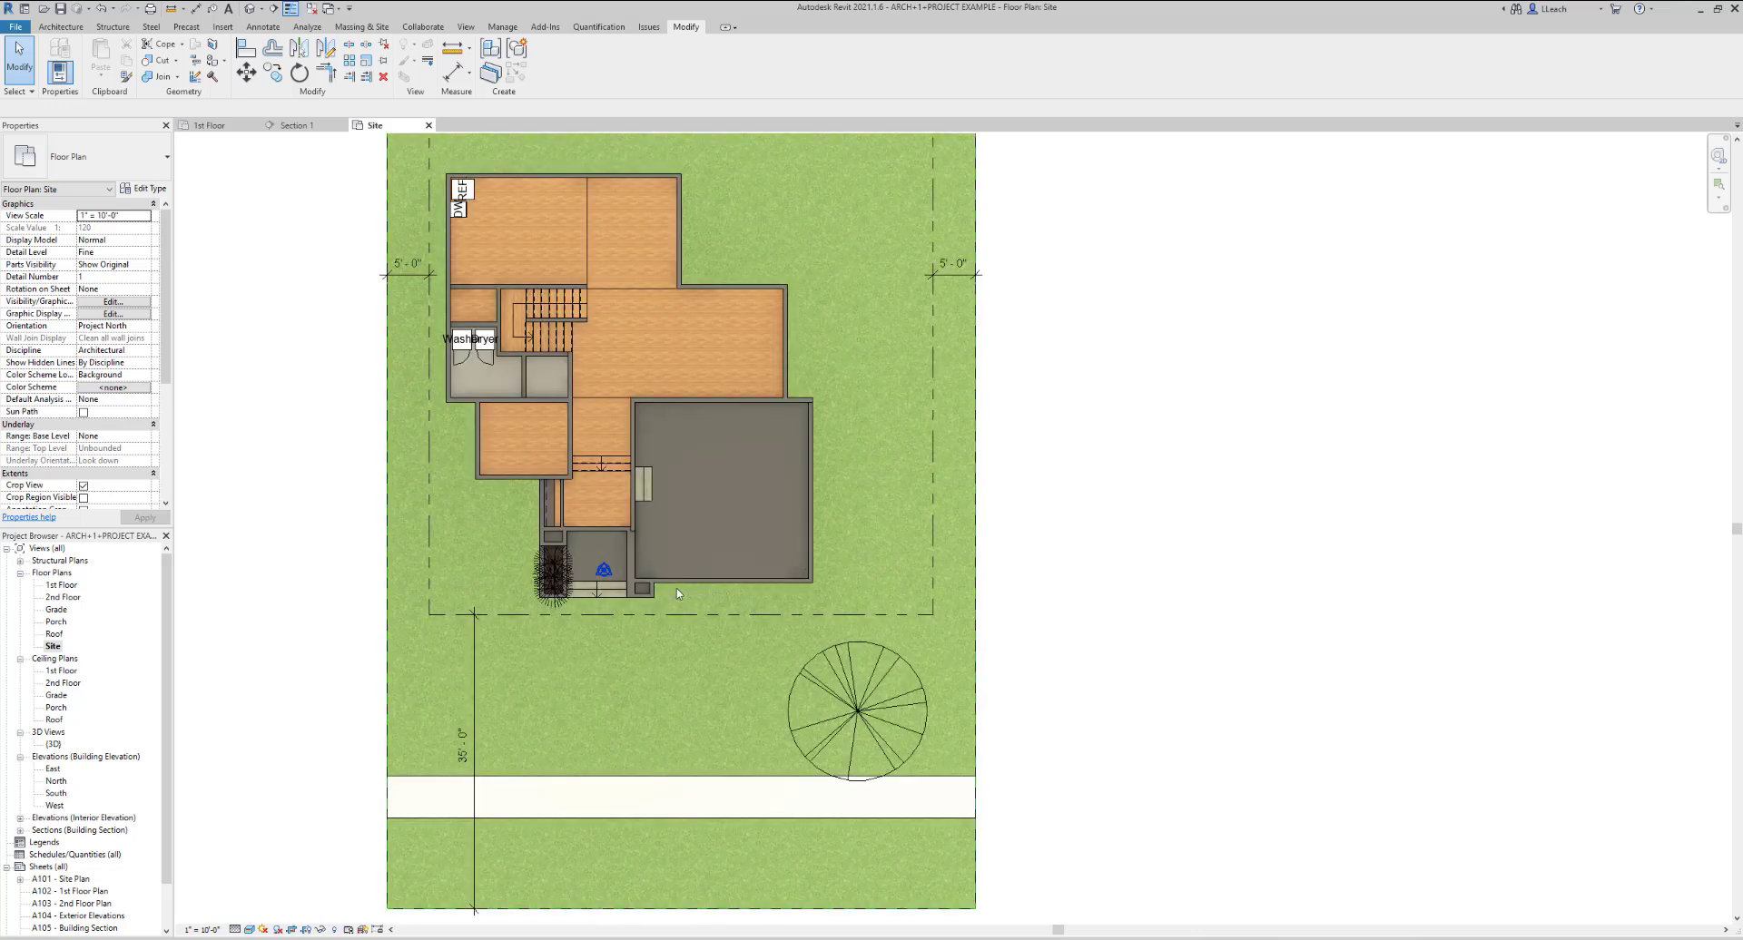
scroll(768, 595, up, 1)
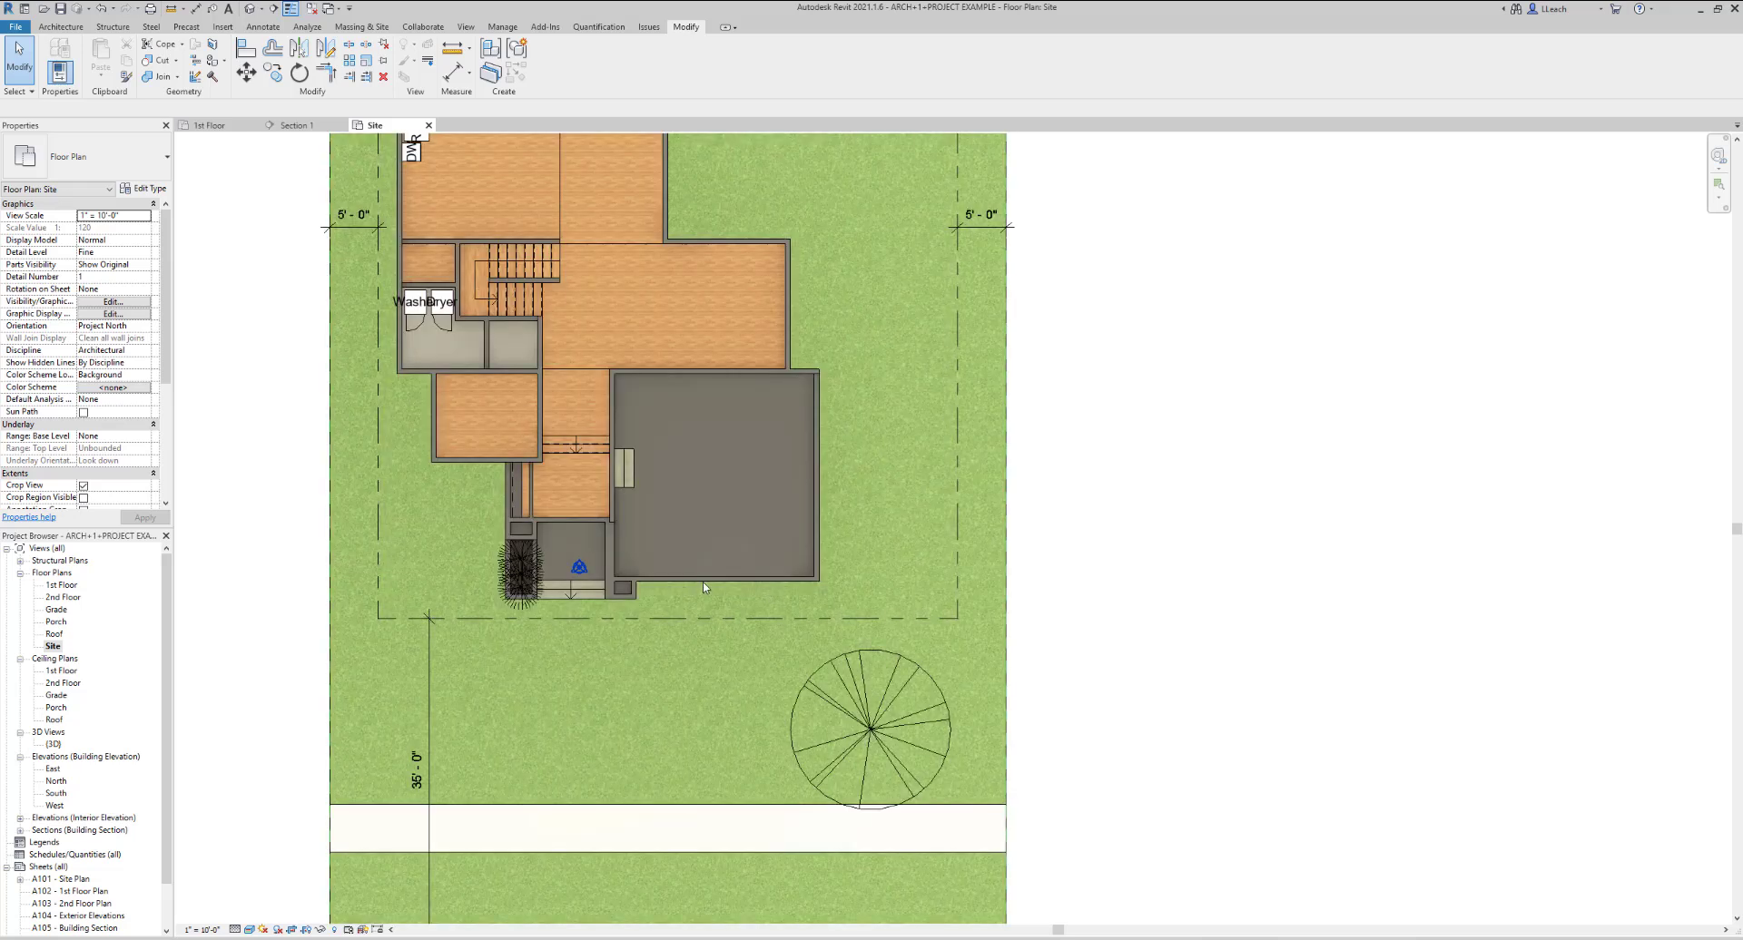
scroll(738, 582, down, 1)
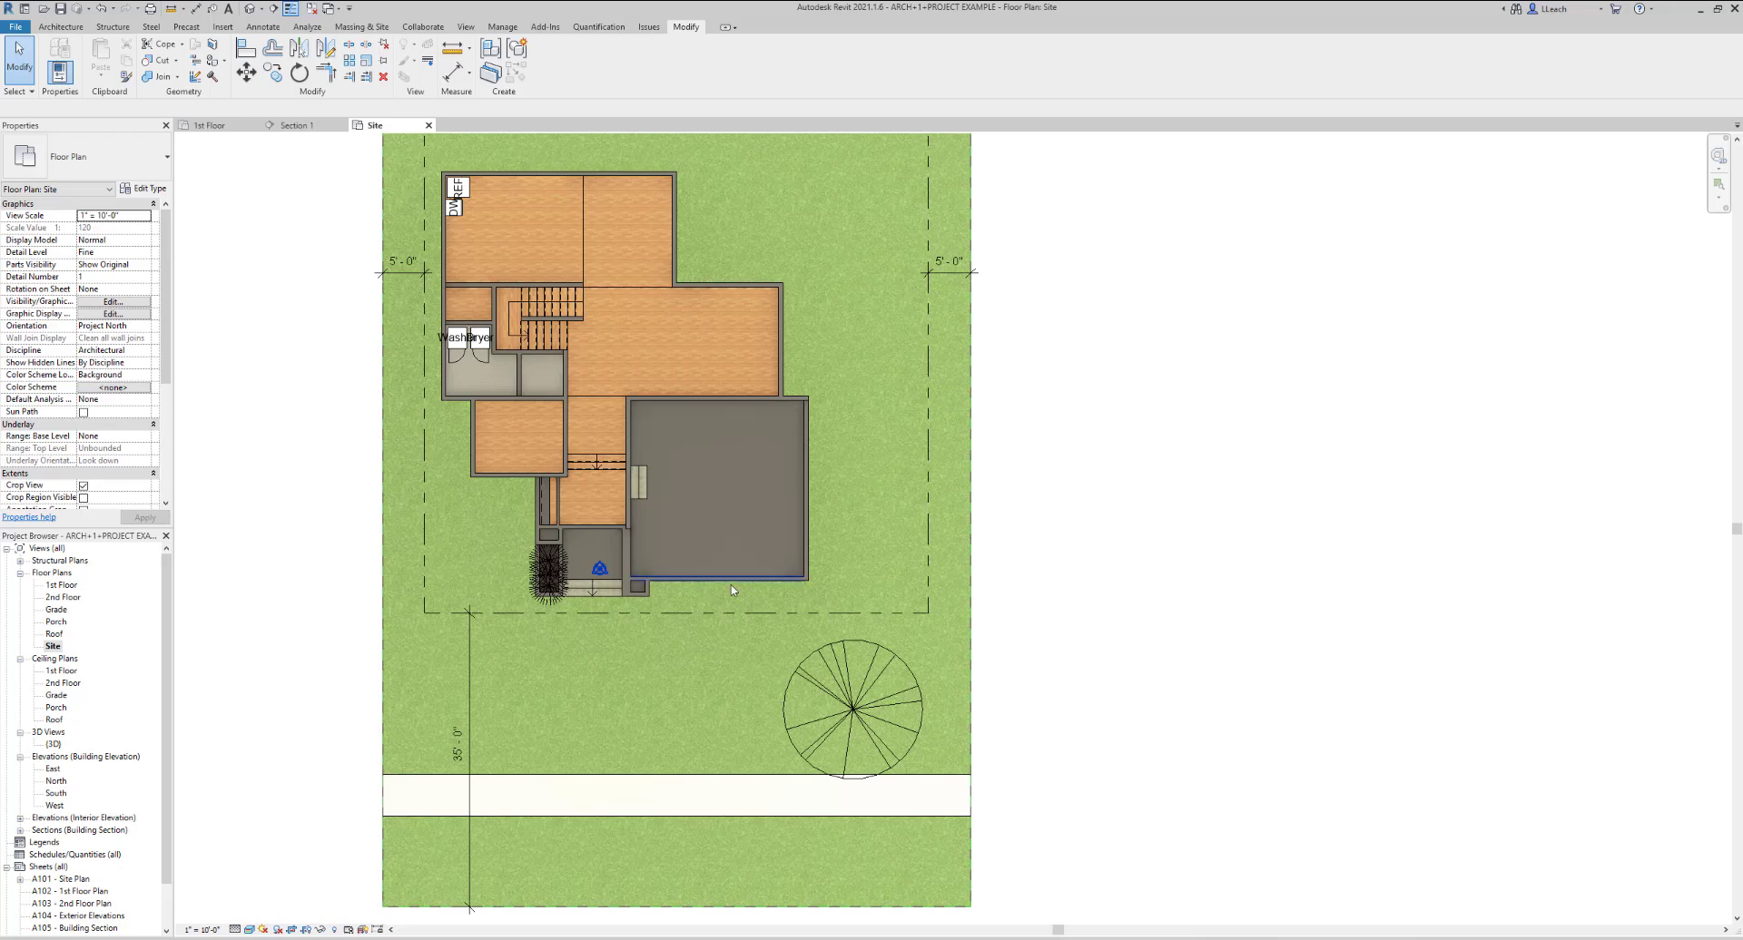
middle_drag(755, 551, 759, 514)
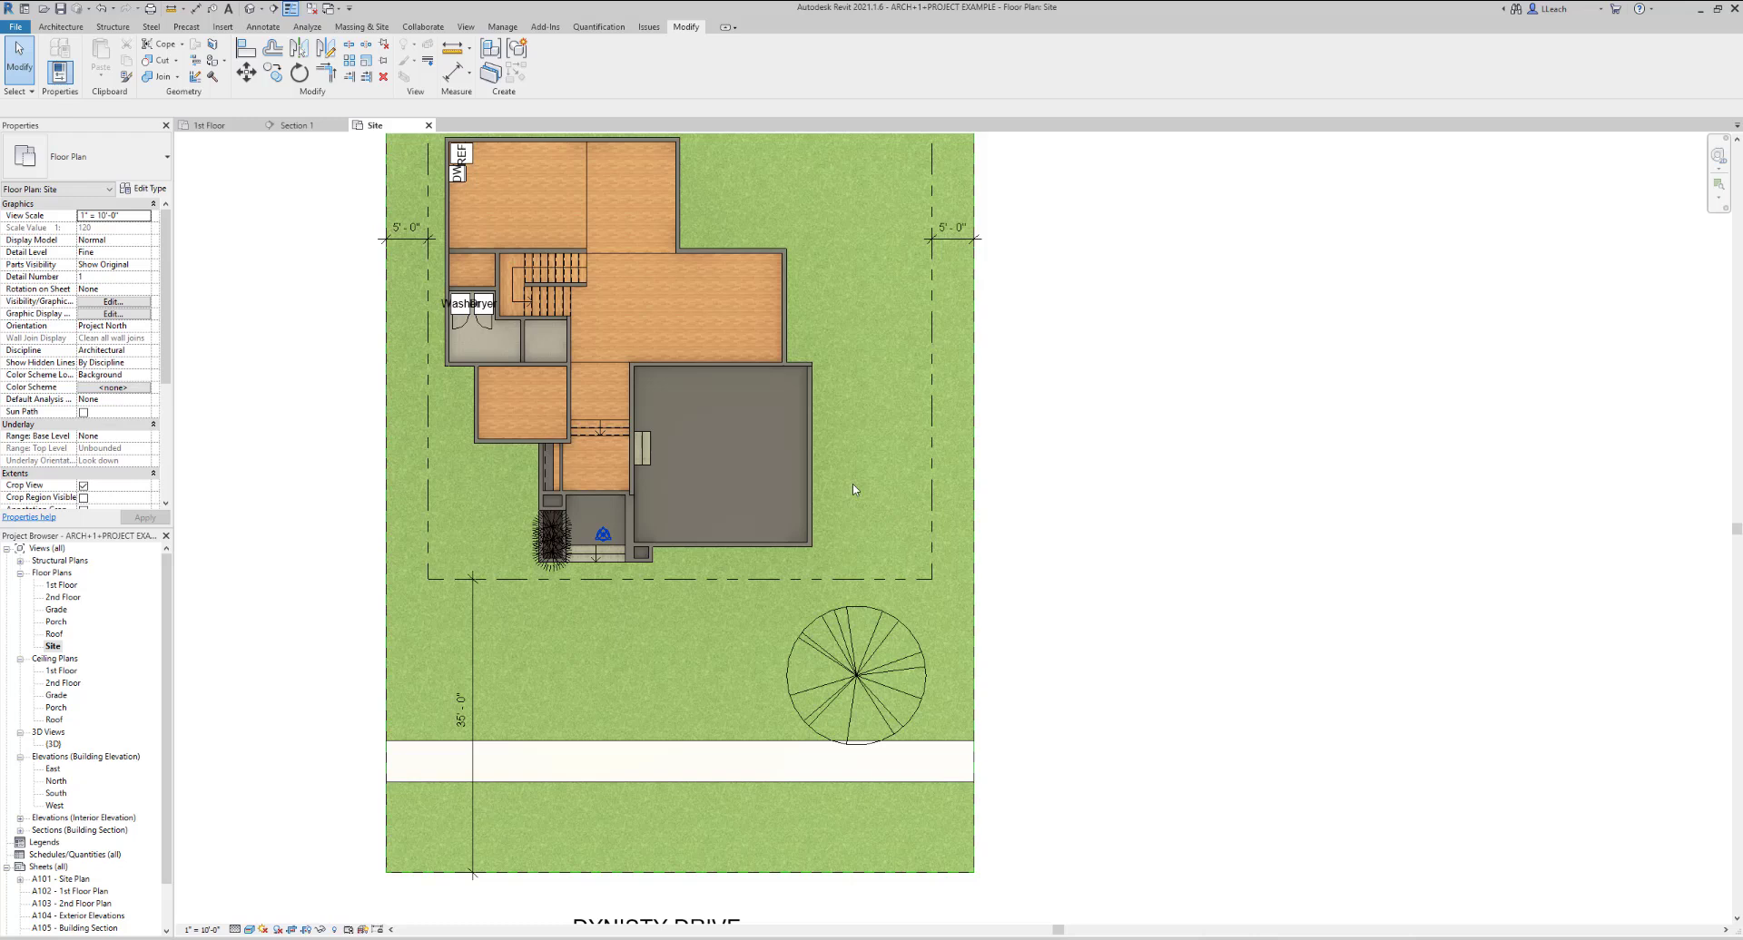
key(v)
key(r)
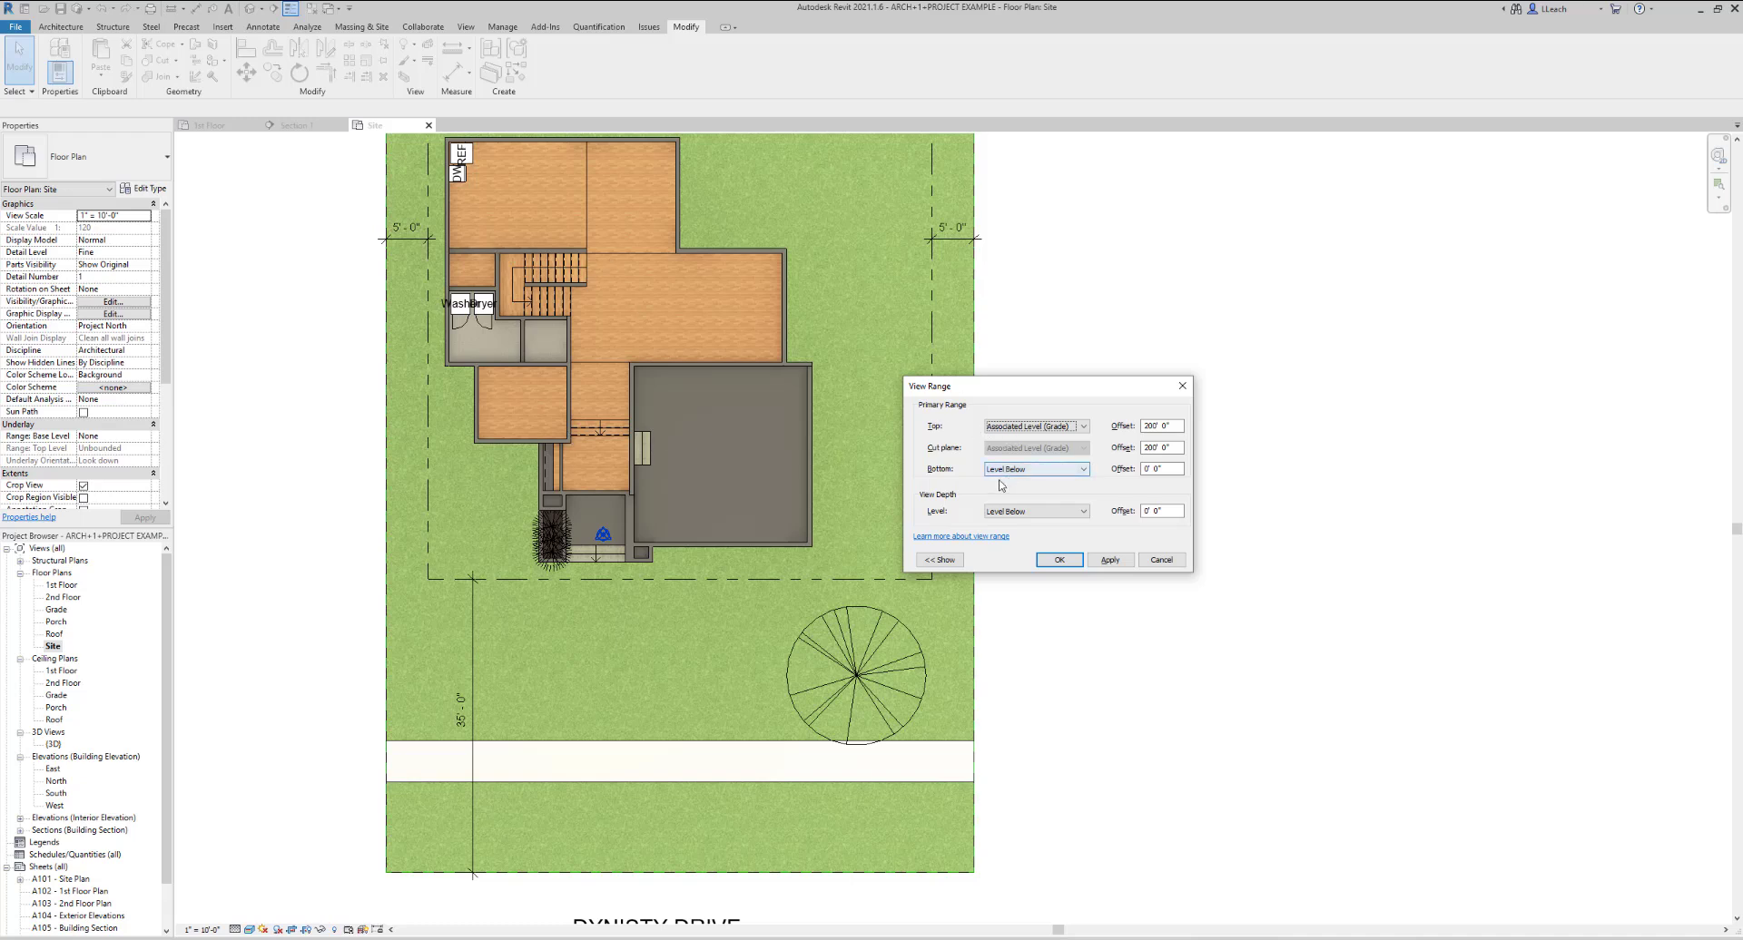
click(1172, 449)
drag(1175, 447, 1116, 449)
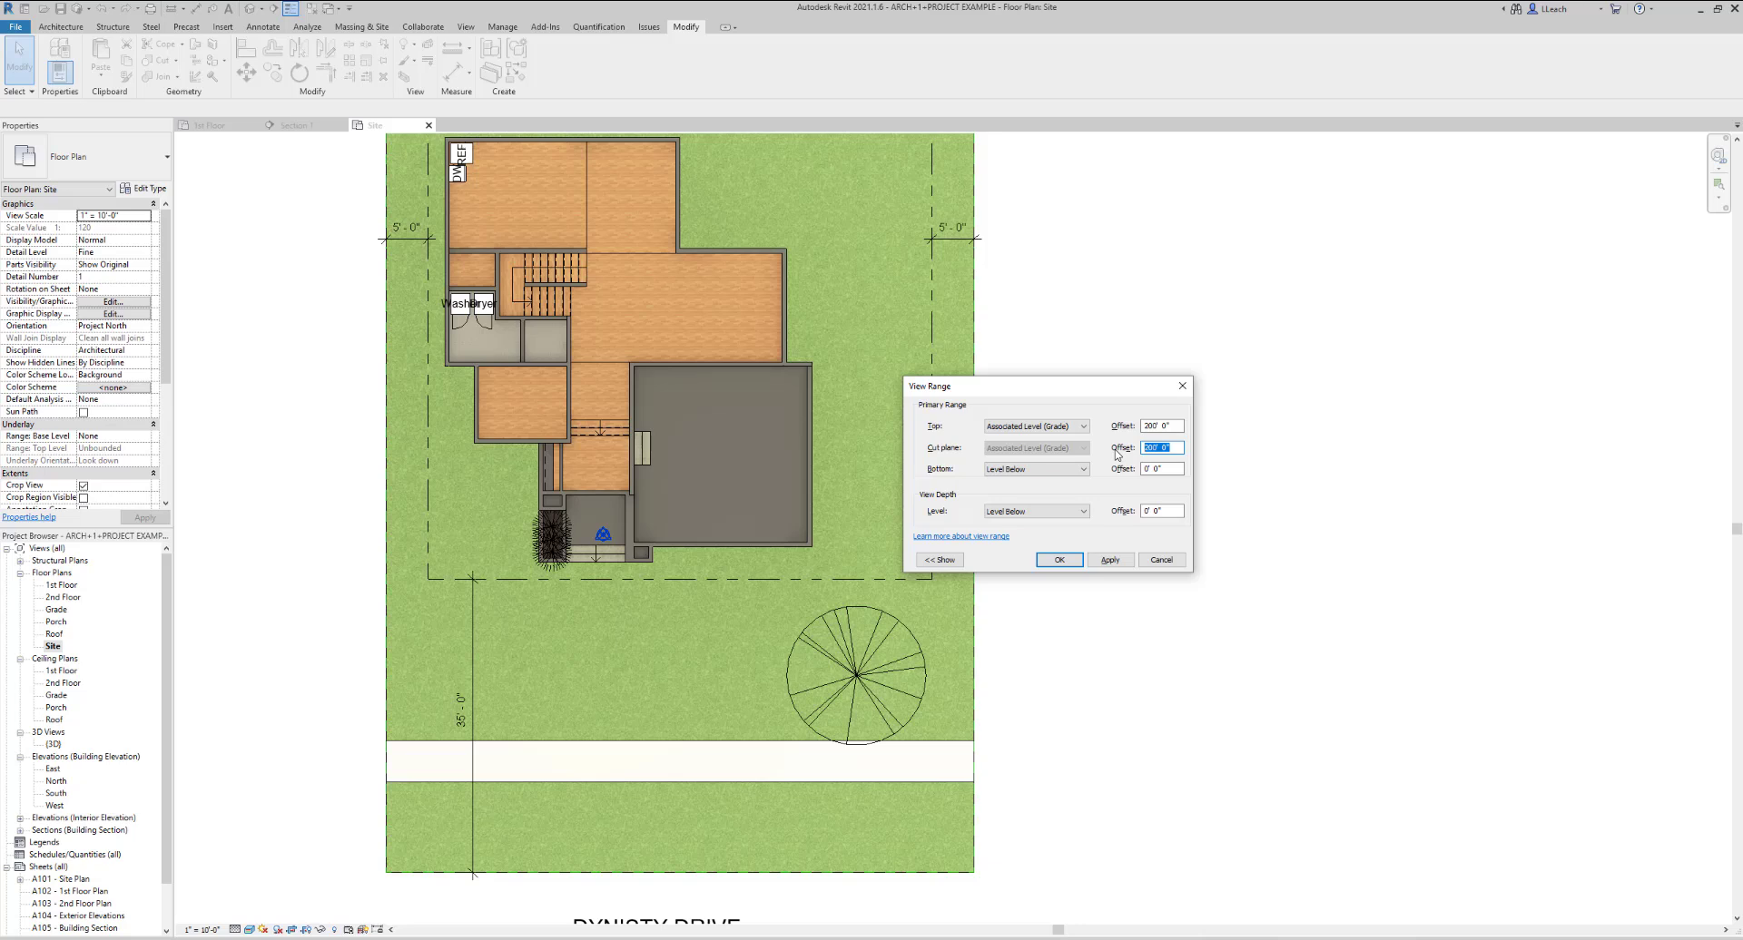
text(5)
key(Return)
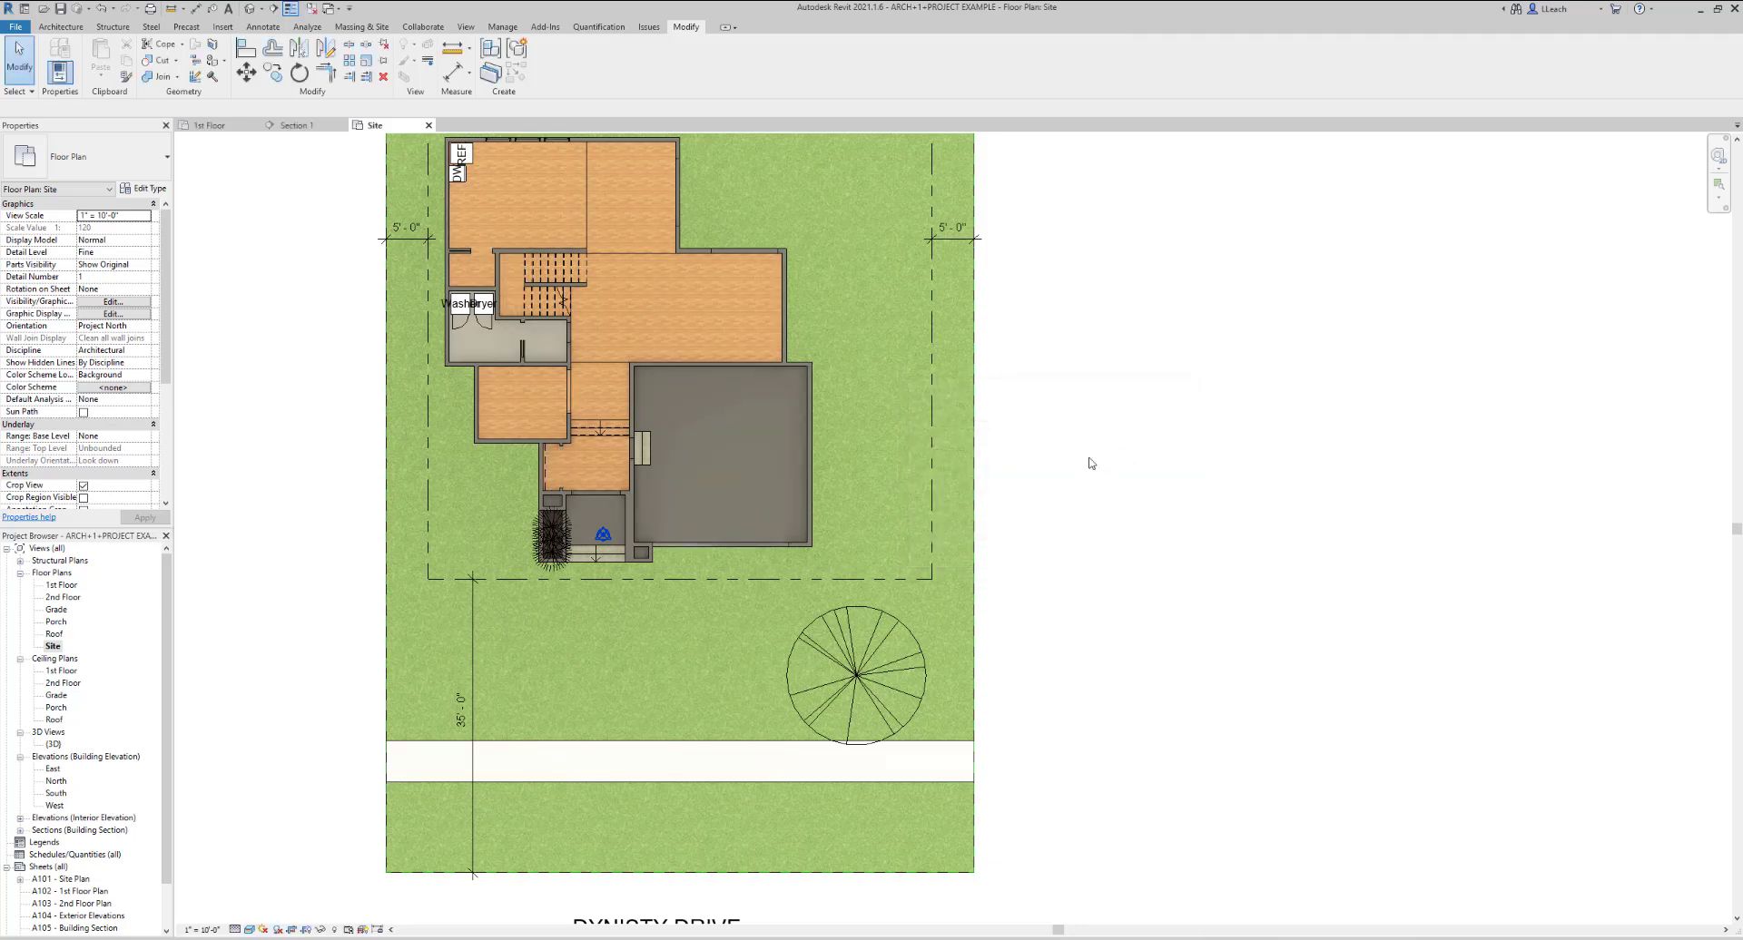
Try to create a rectangular driveway subregion from the garage door opening across the sidewalk to the front property line
scroll(786, 562, up, 2)
scroll(786, 562, up, 3)
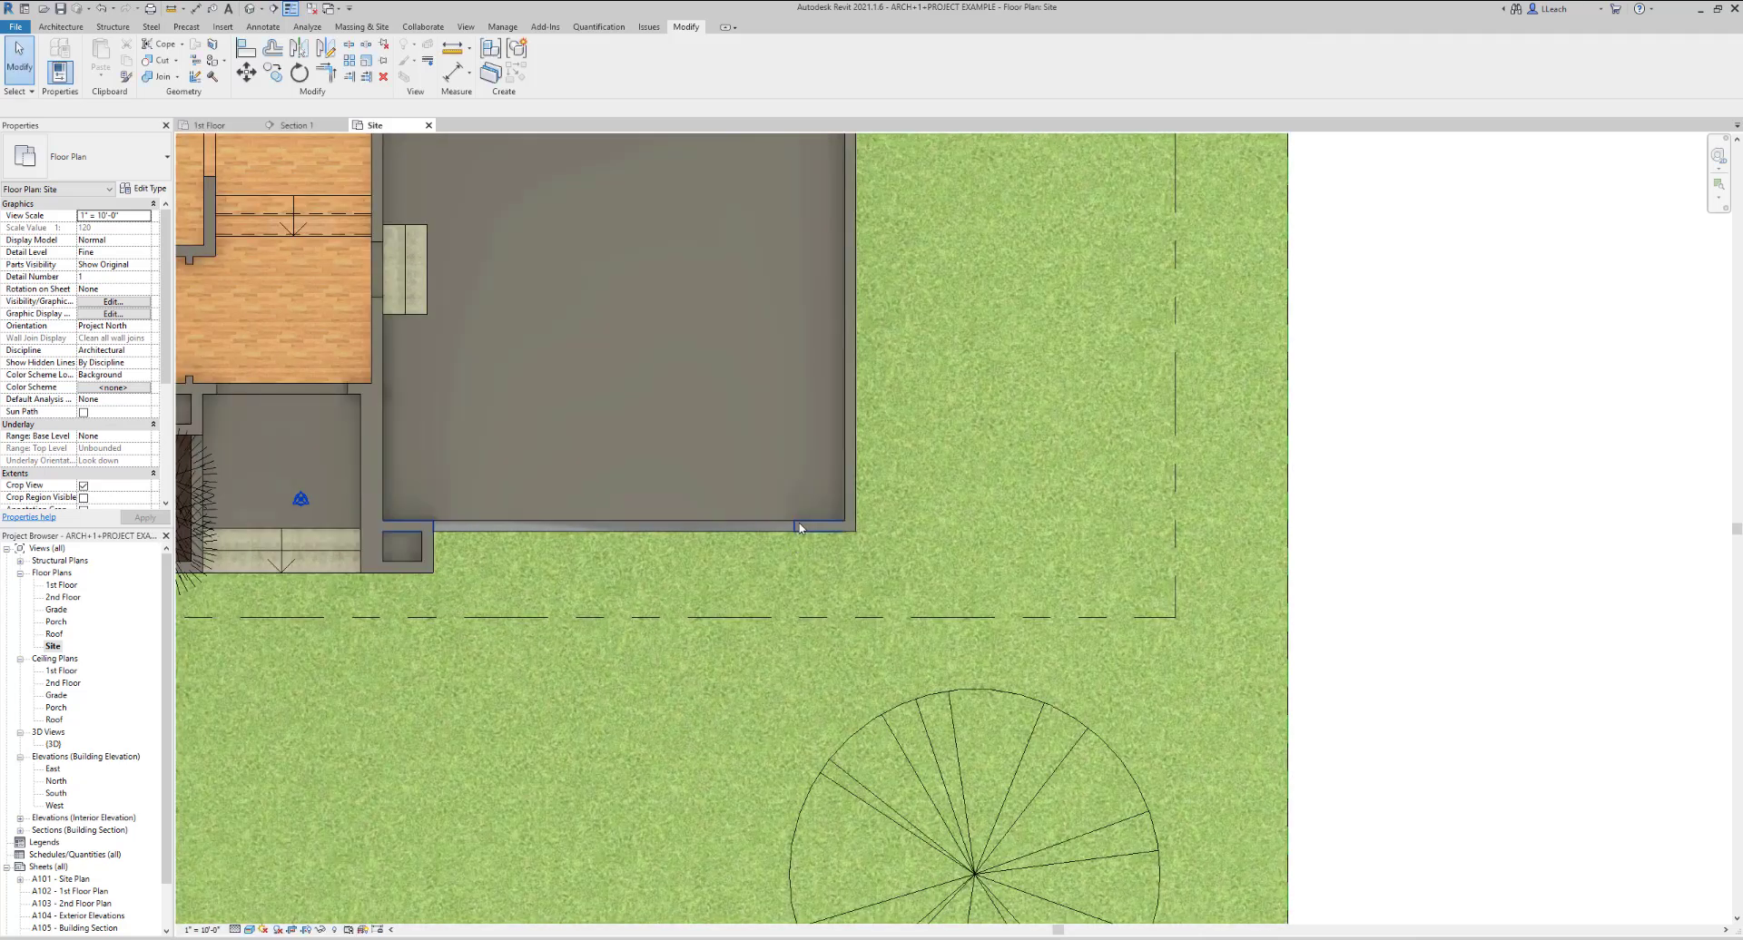
scroll(791, 545, down, 3)
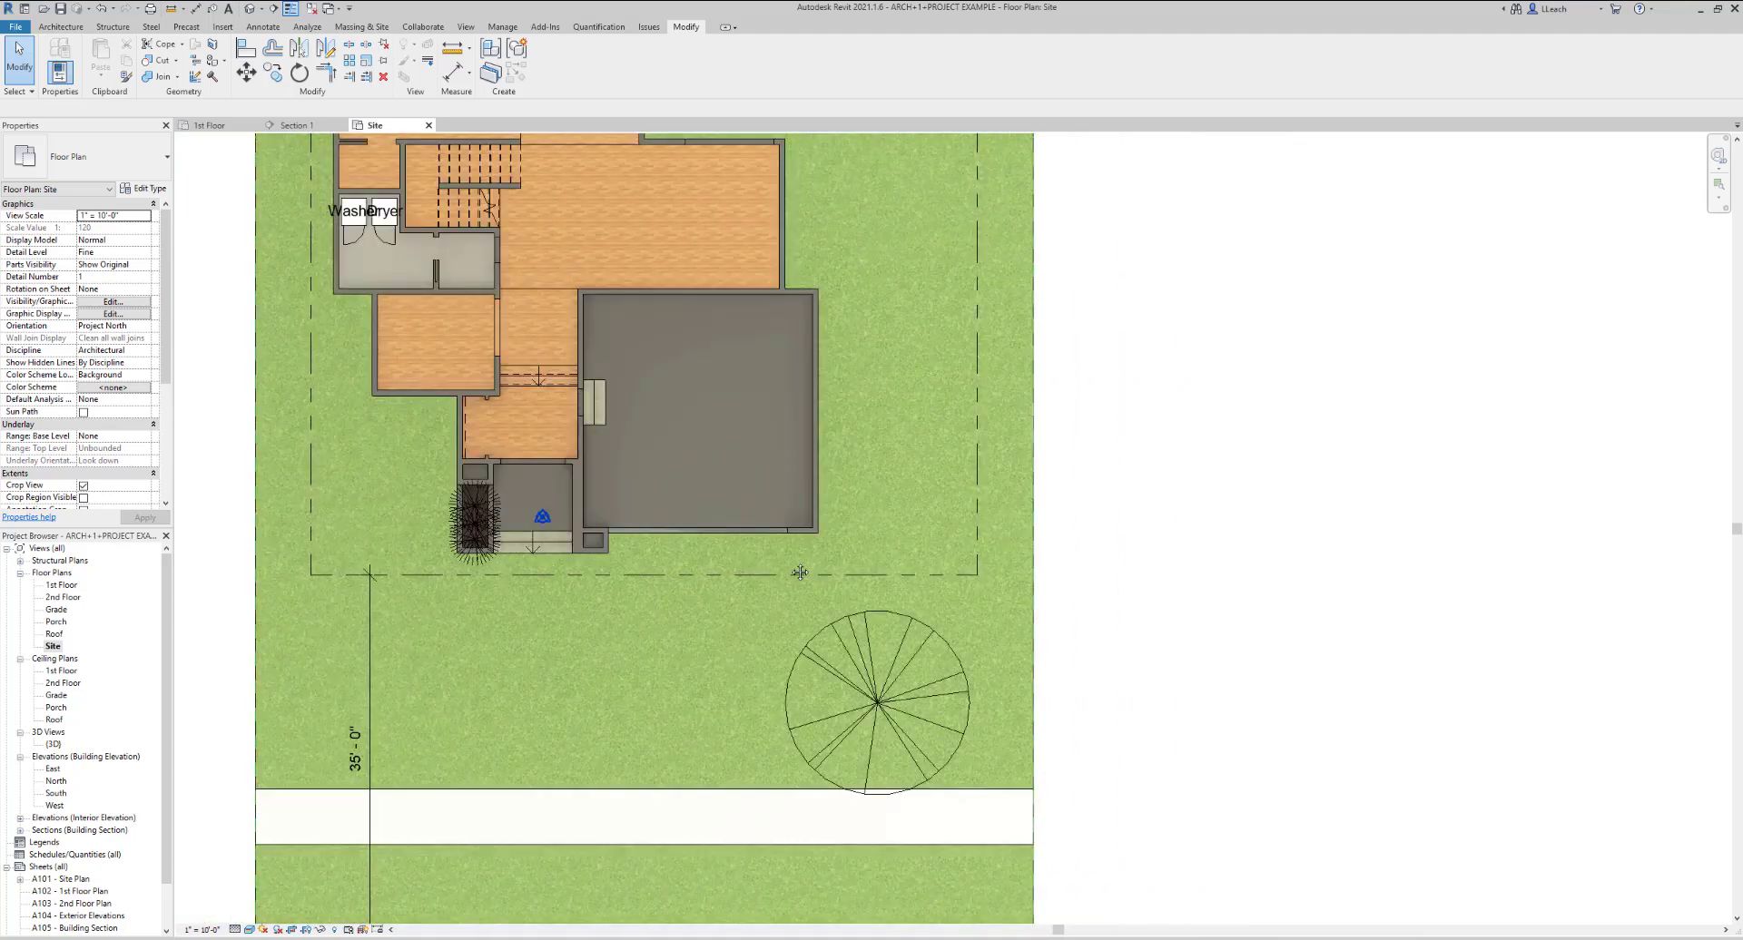
middle_drag(800, 573, 806, 532)
scroll(824, 497, down, 1)
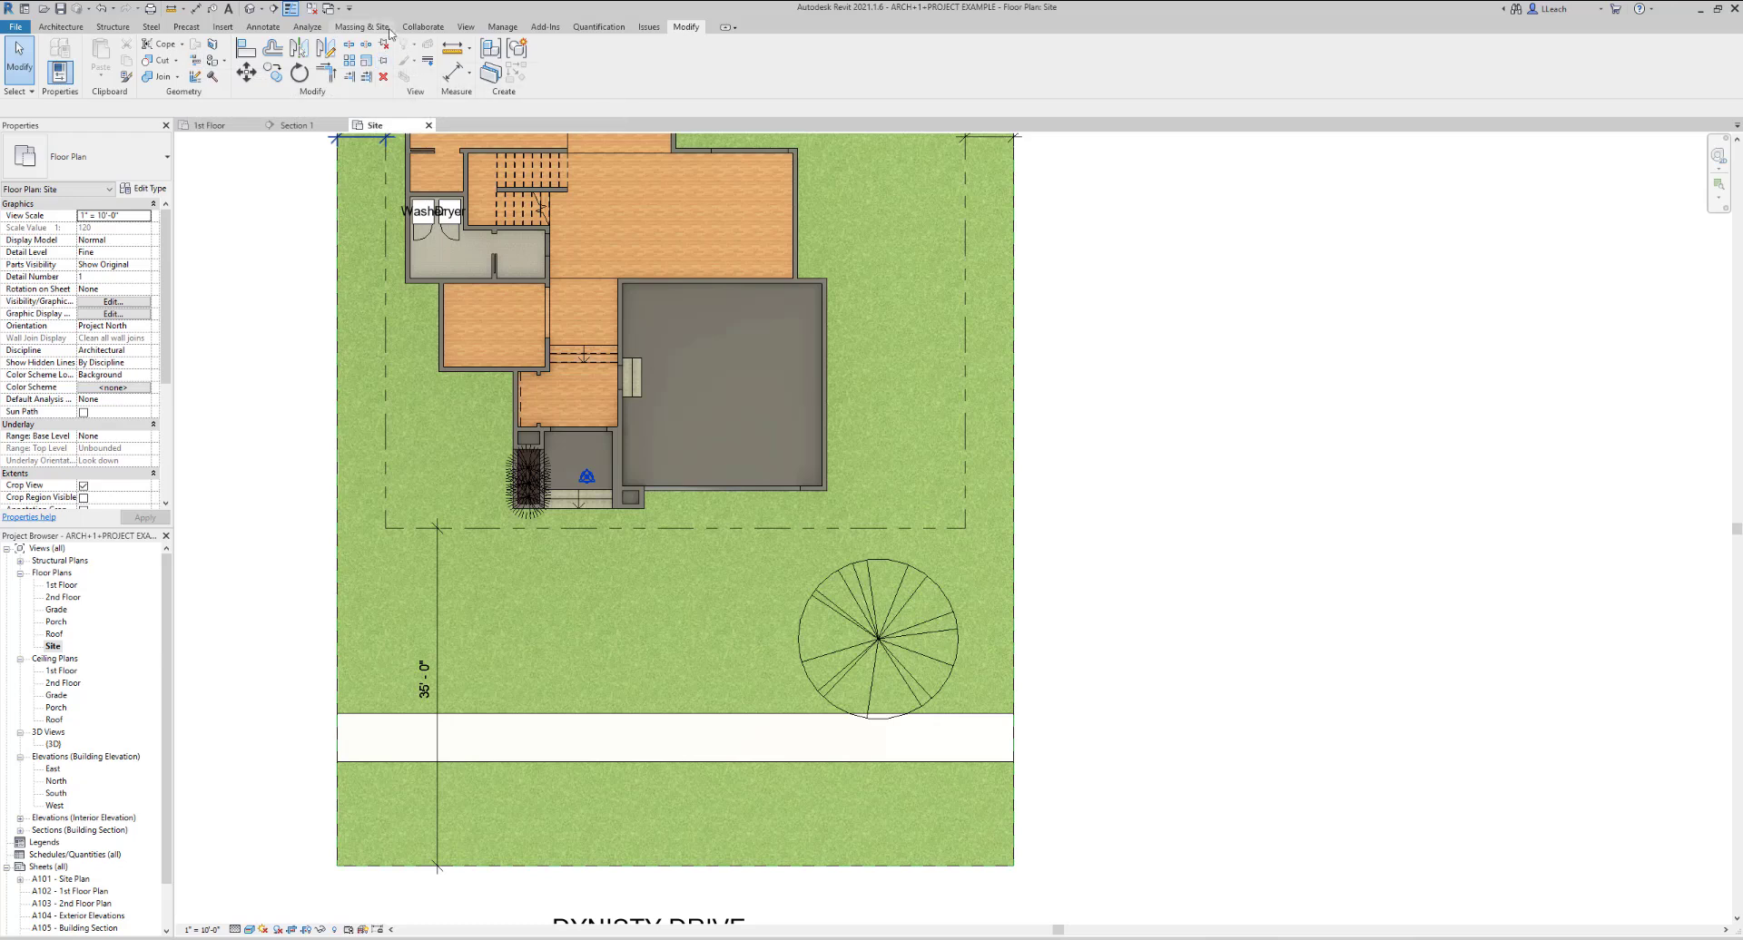
click(372, 28)
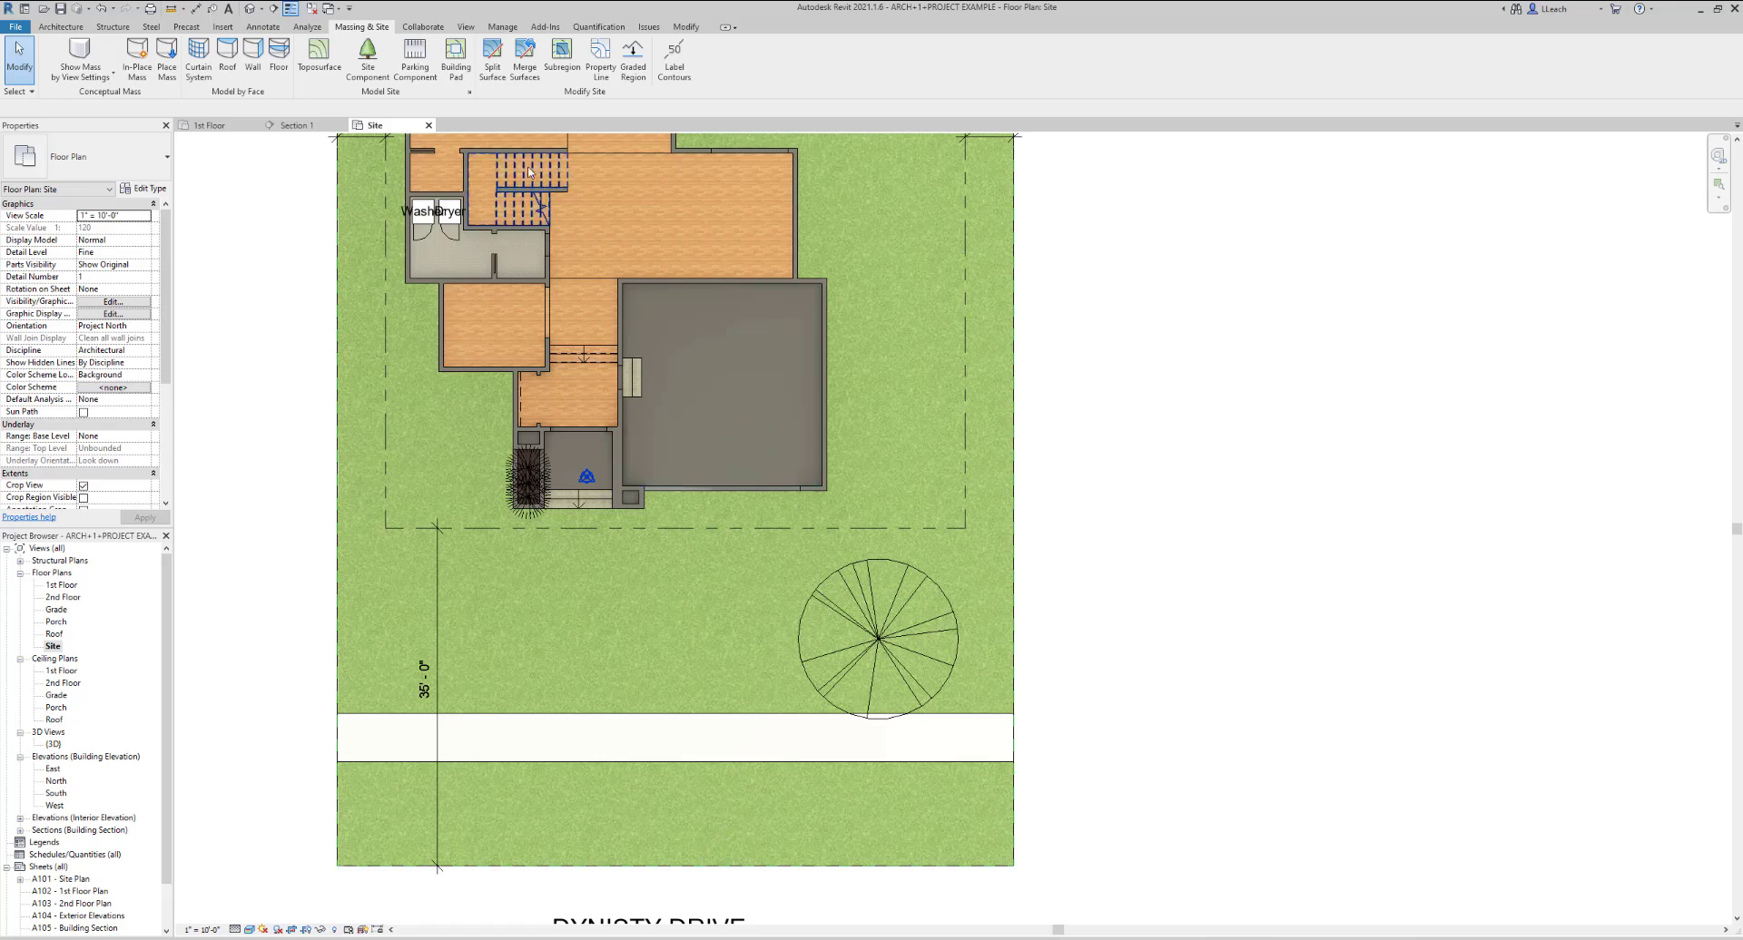
click(561, 63)
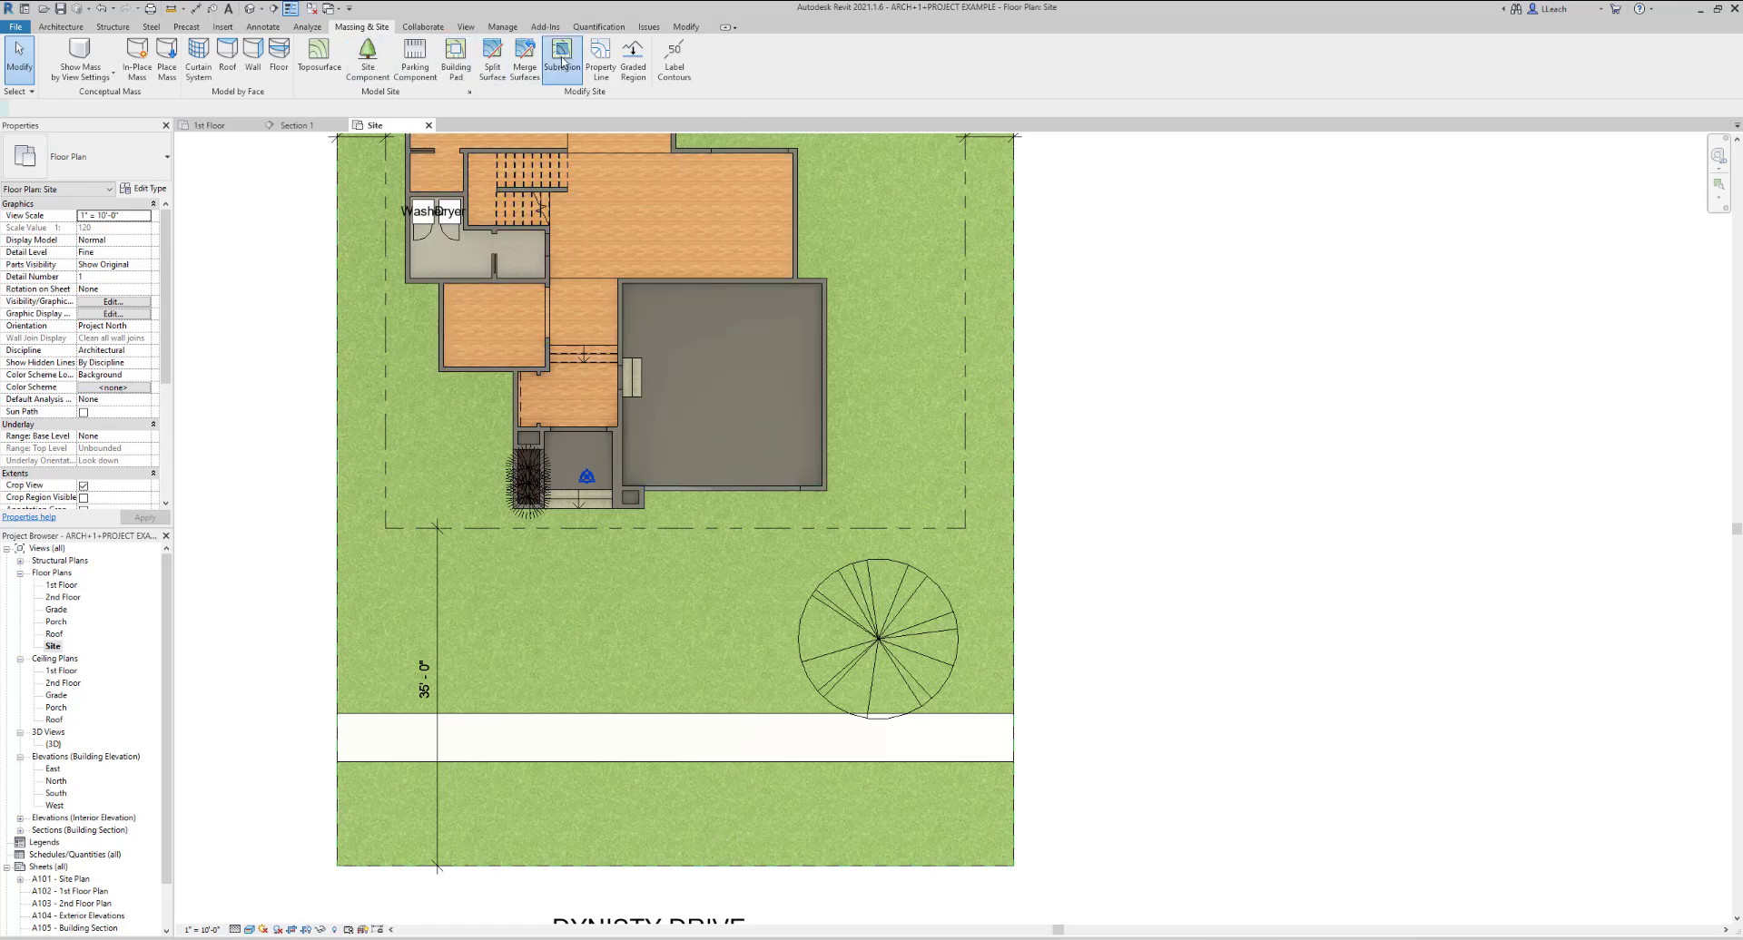
click(588, 45)
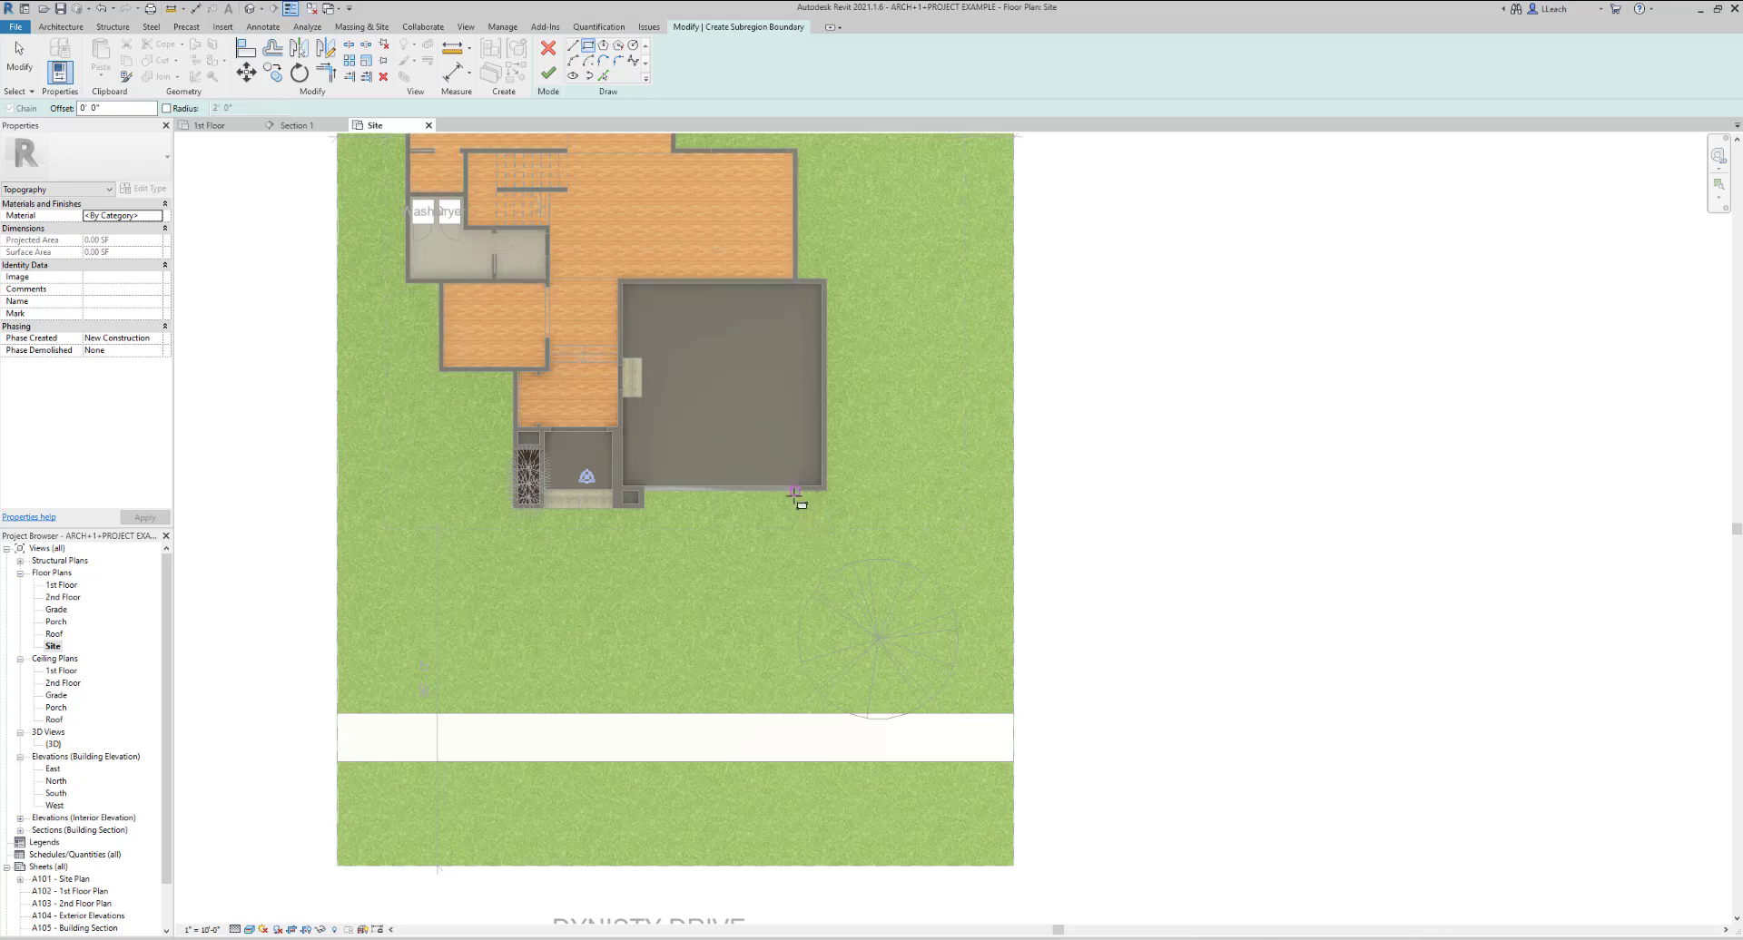
scroll(800, 492, up, 5)
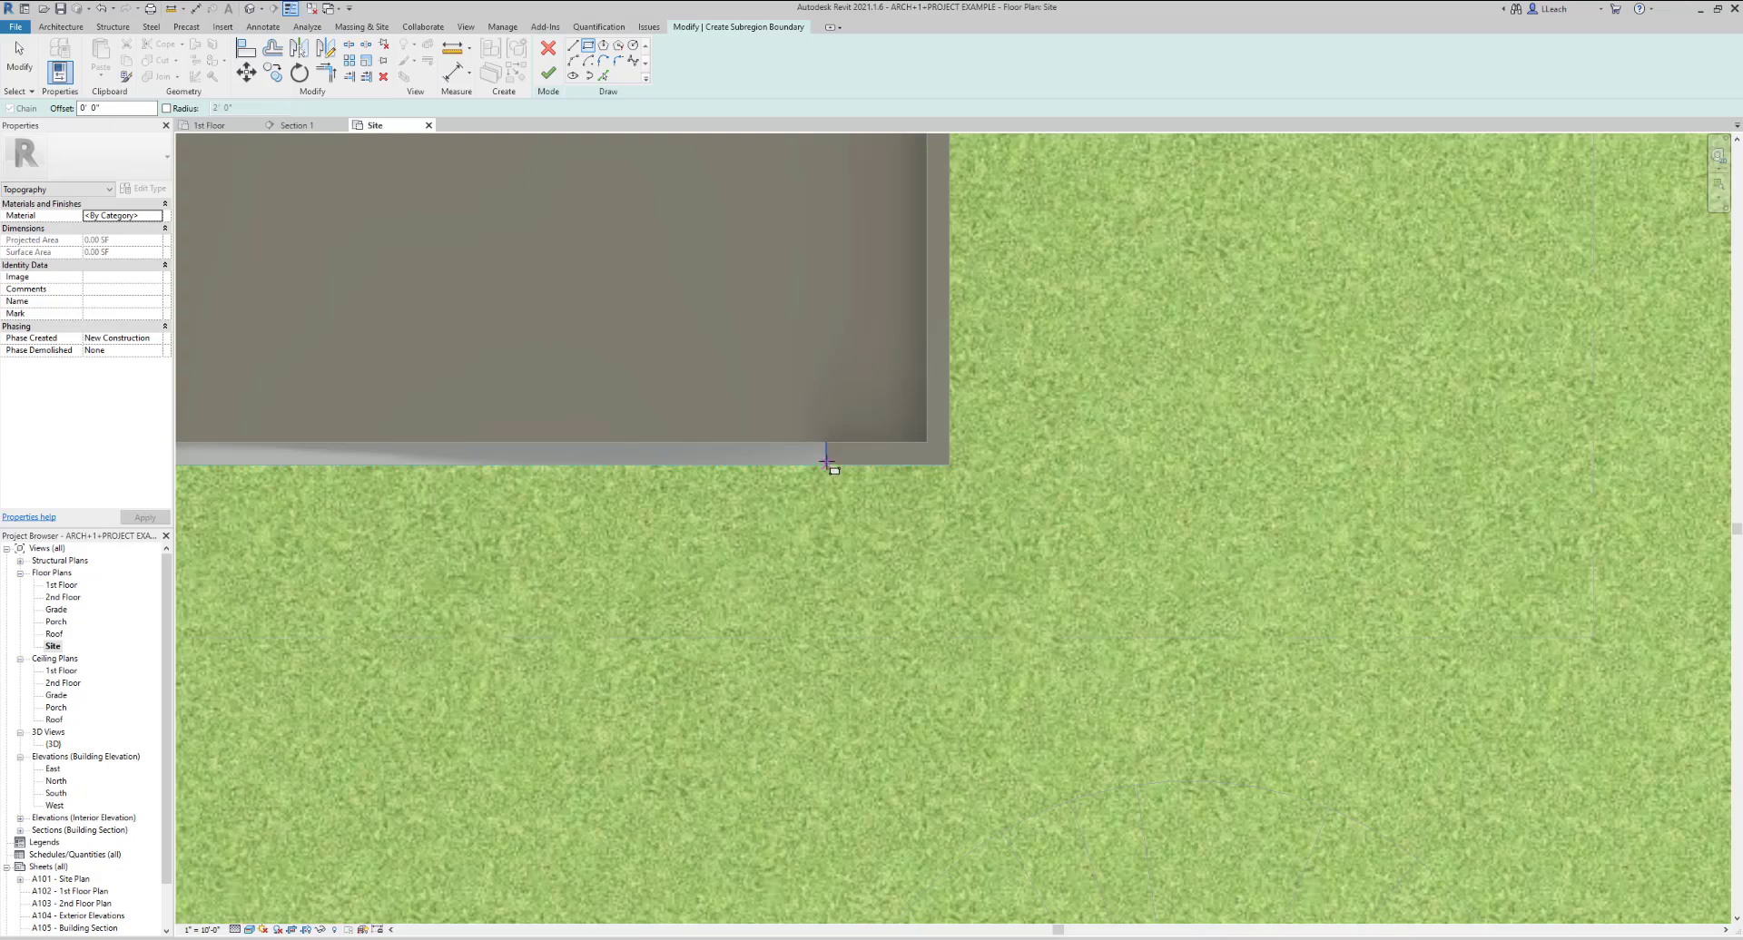
click(825, 462)
scroll(721, 538, down, 5)
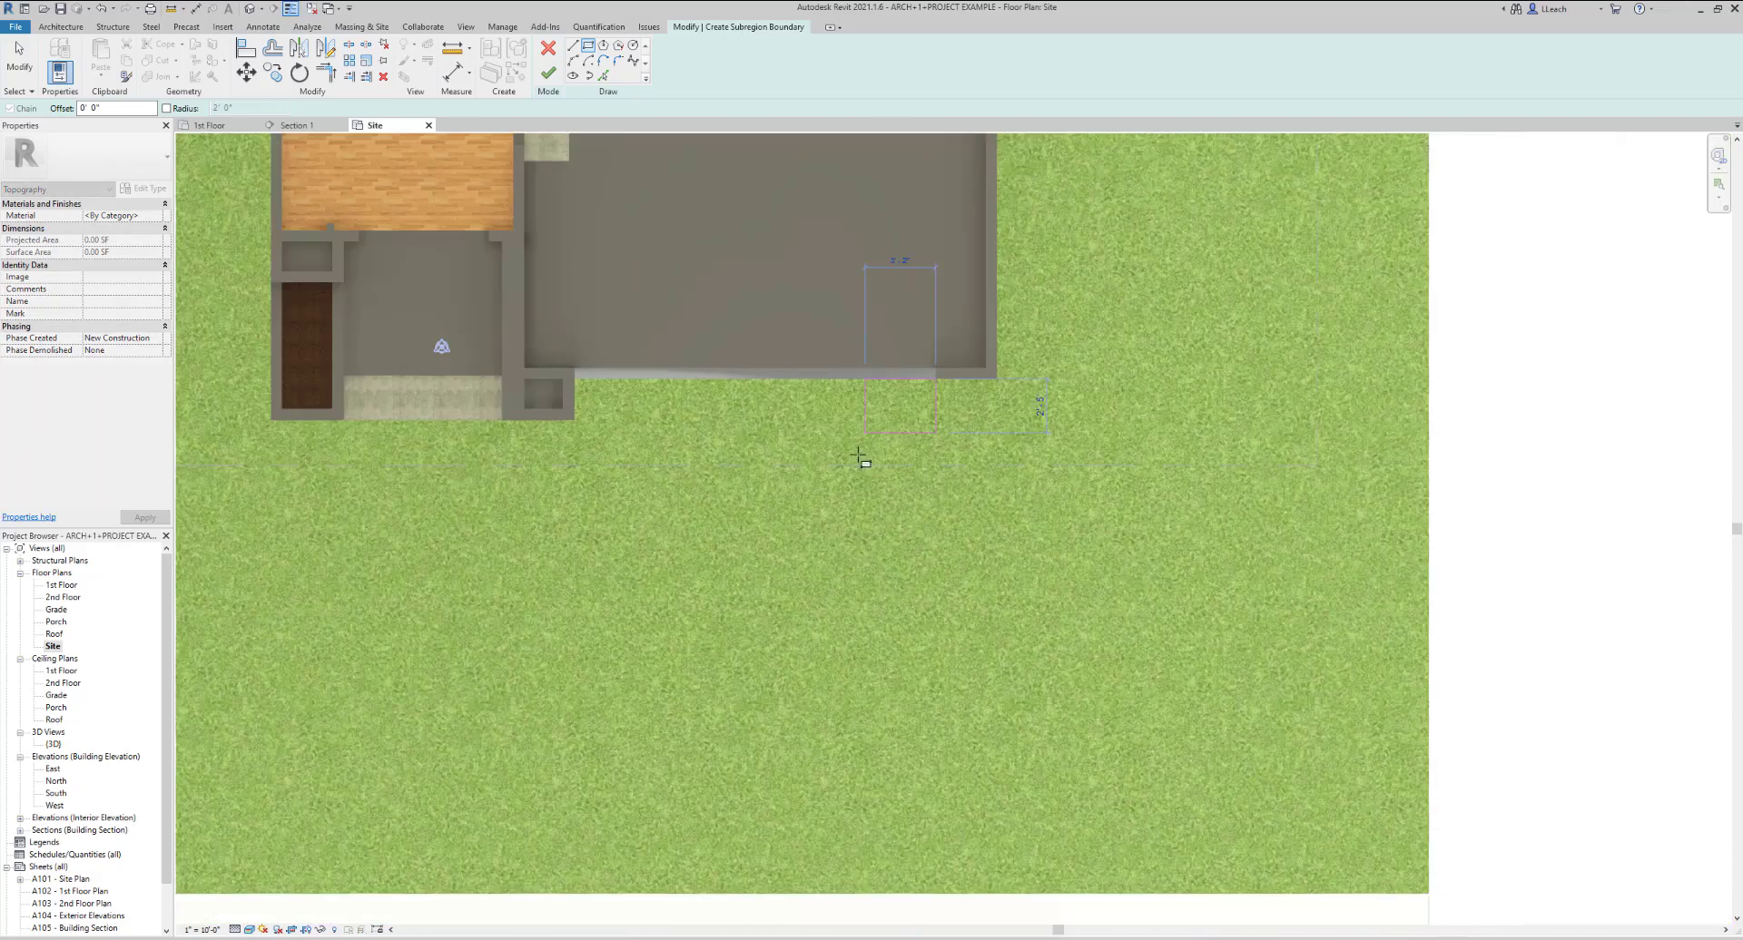
middle_drag(824, 546, 894, 364)
scroll(701, 555, down, 2)
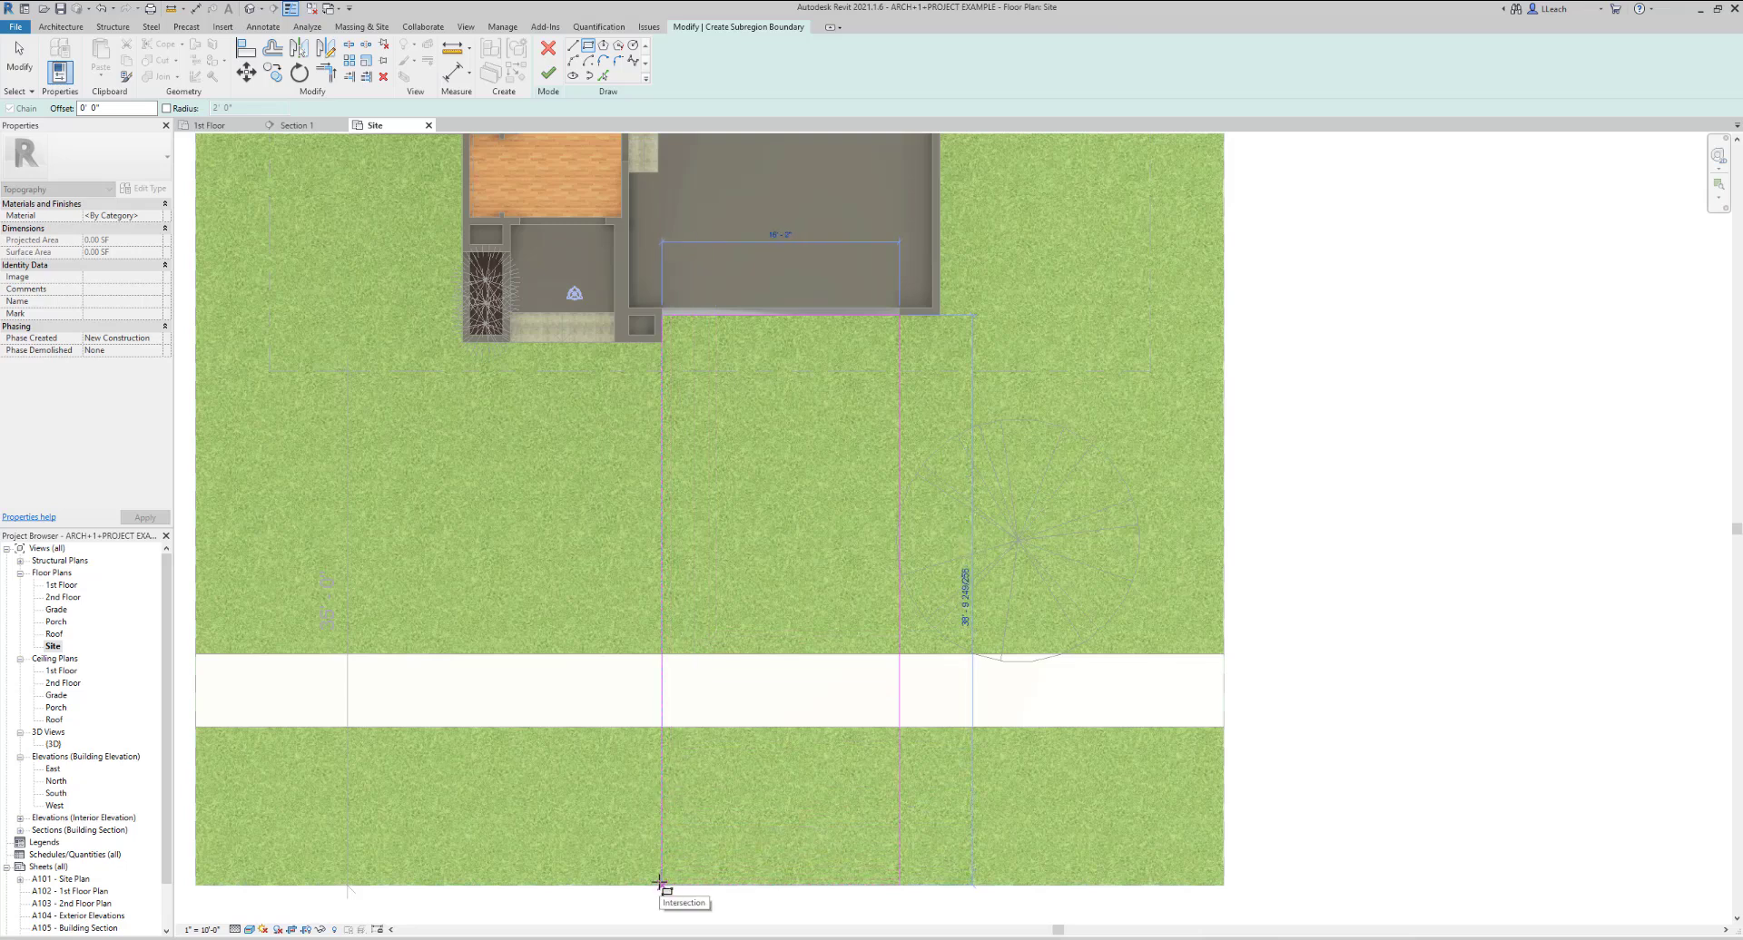
click(660, 882)
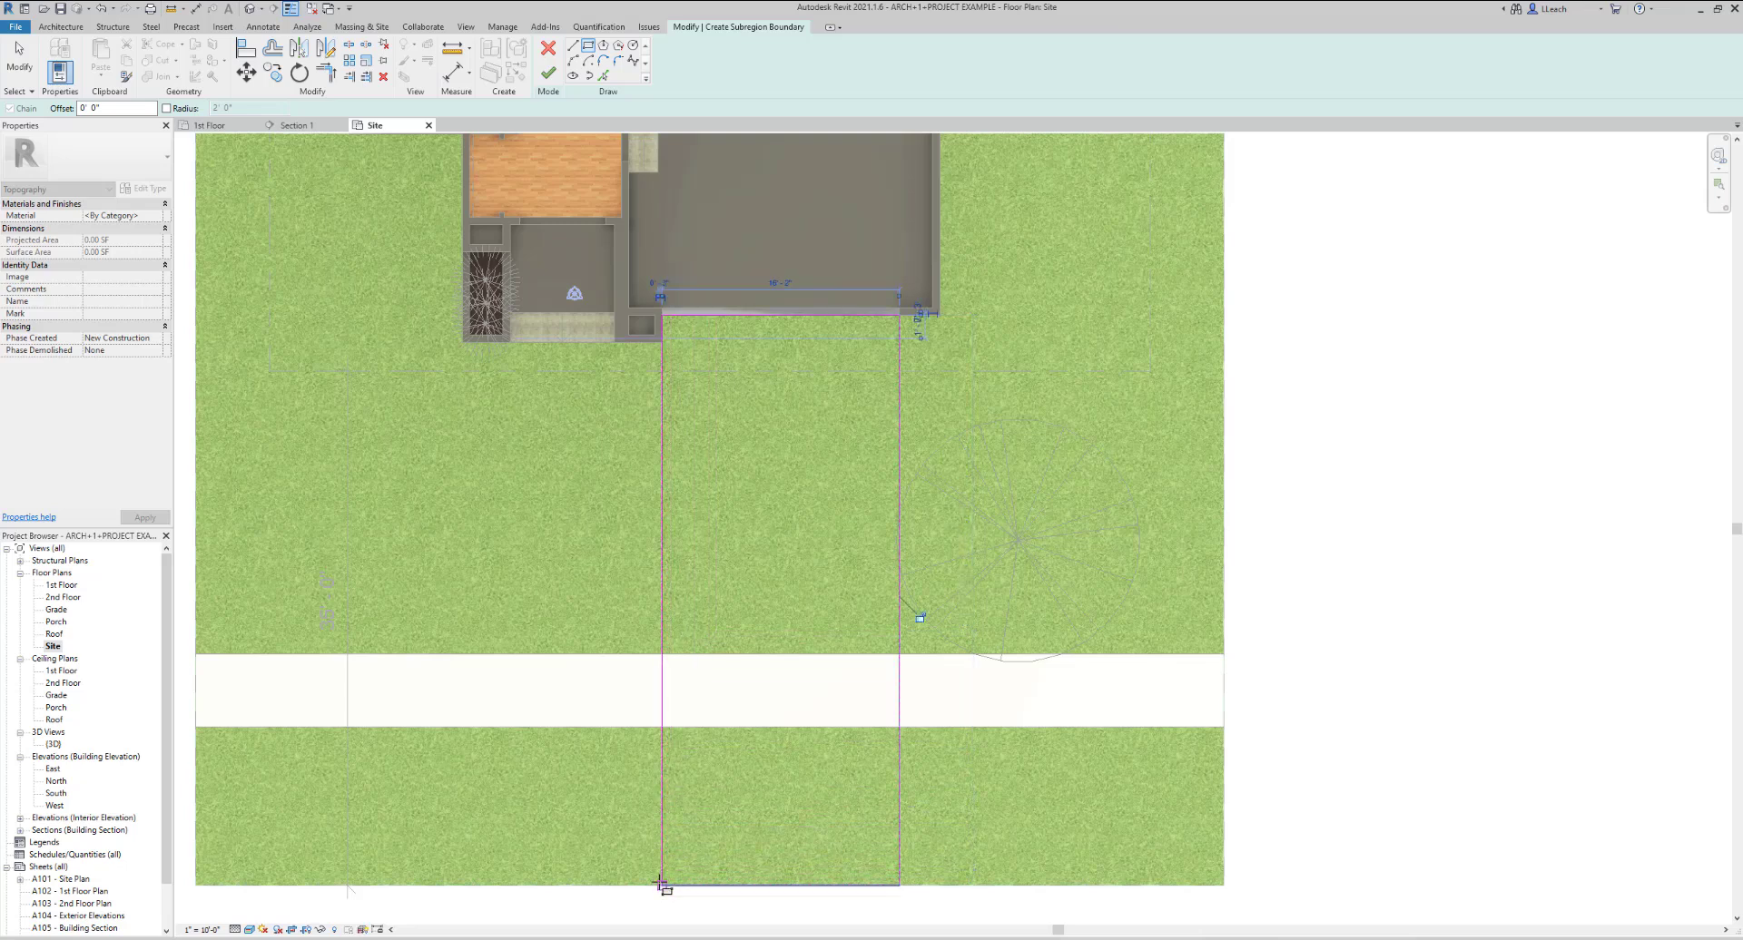
click(548, 73)
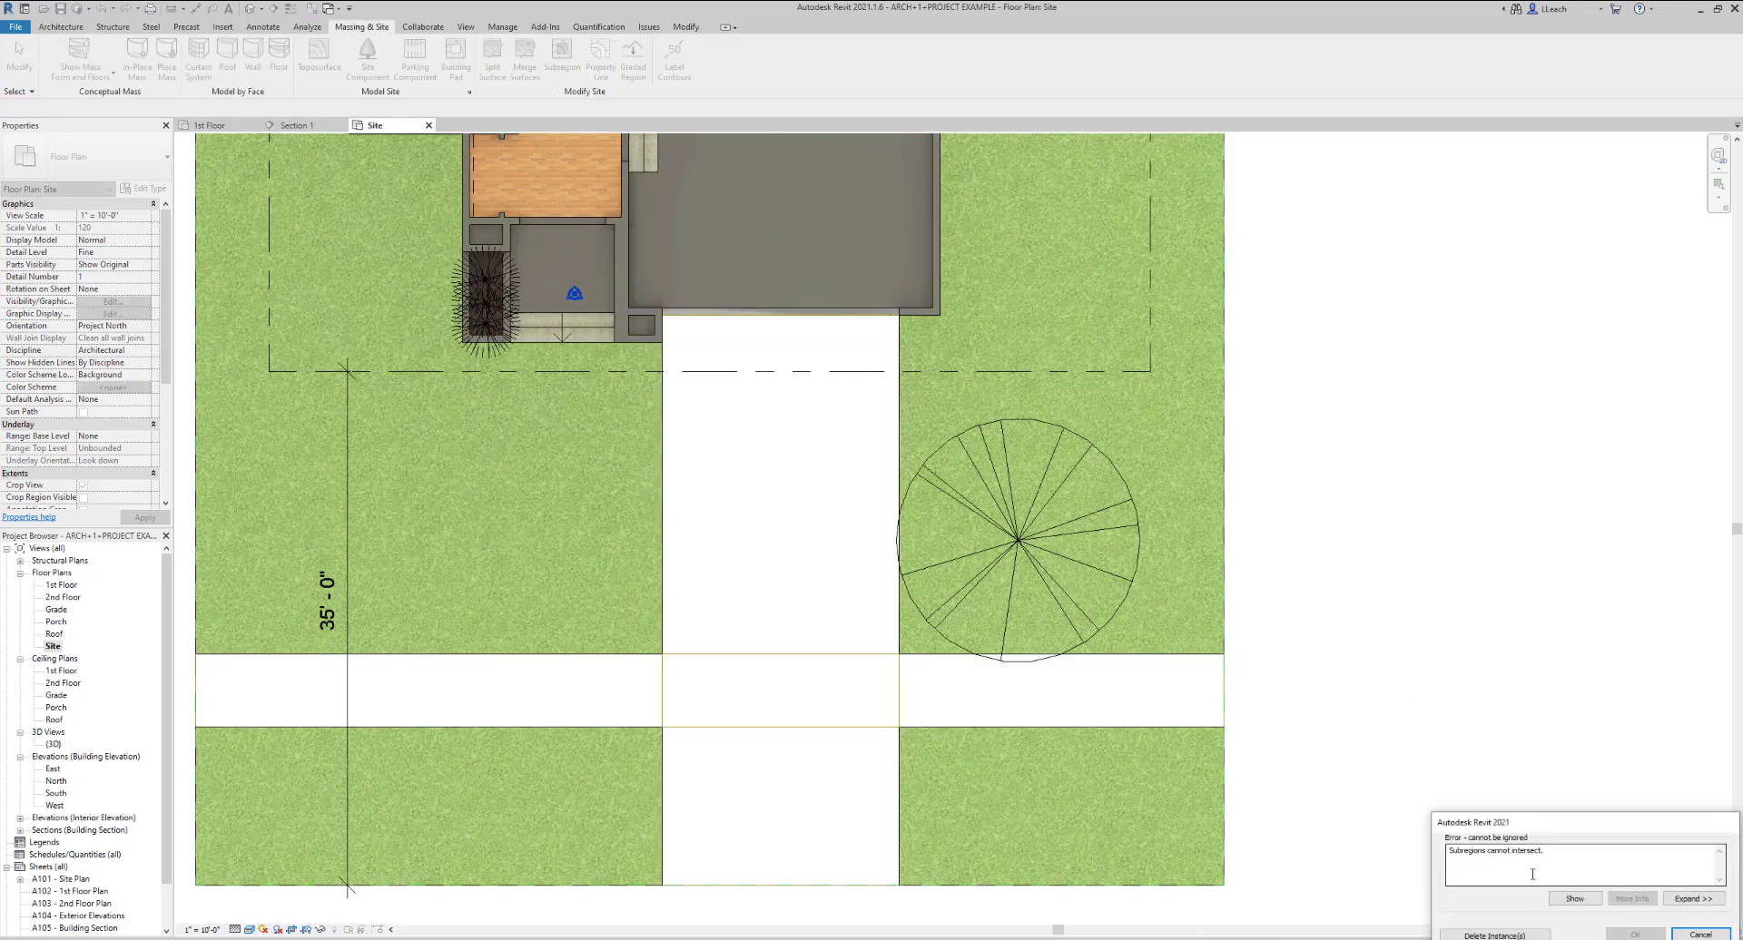
click(1494, 935)
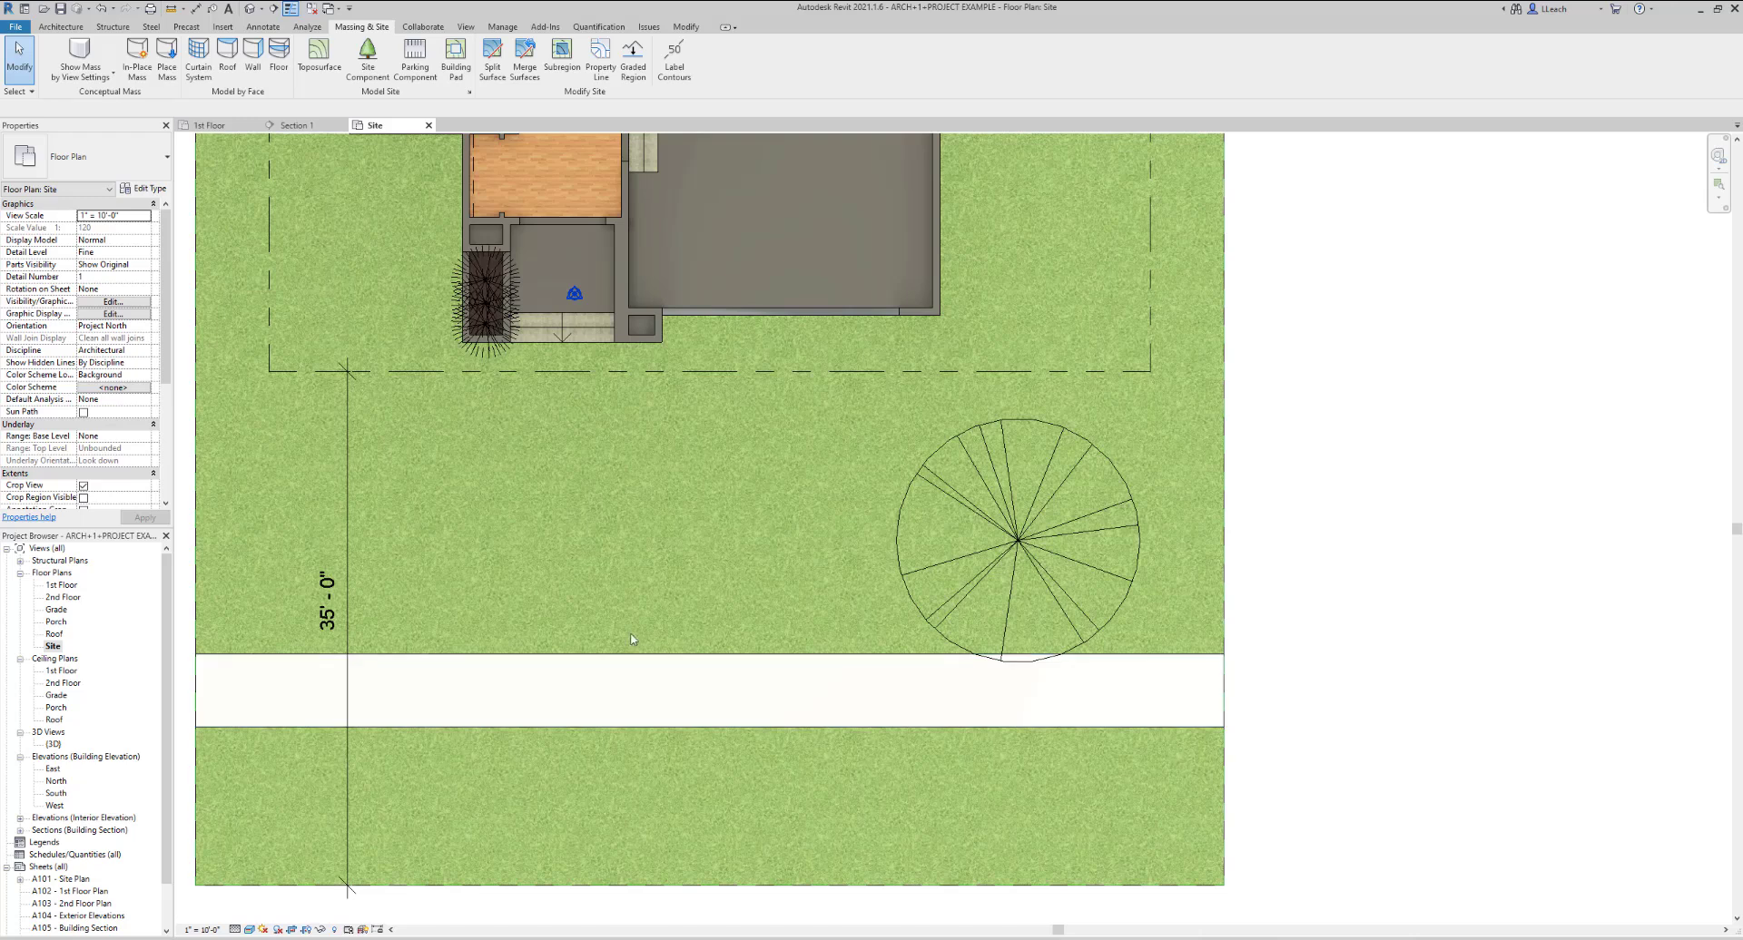
Shorten the sidewalk subregion so that it ends in front of the porch, clear of the driveway area
click(607, 658)
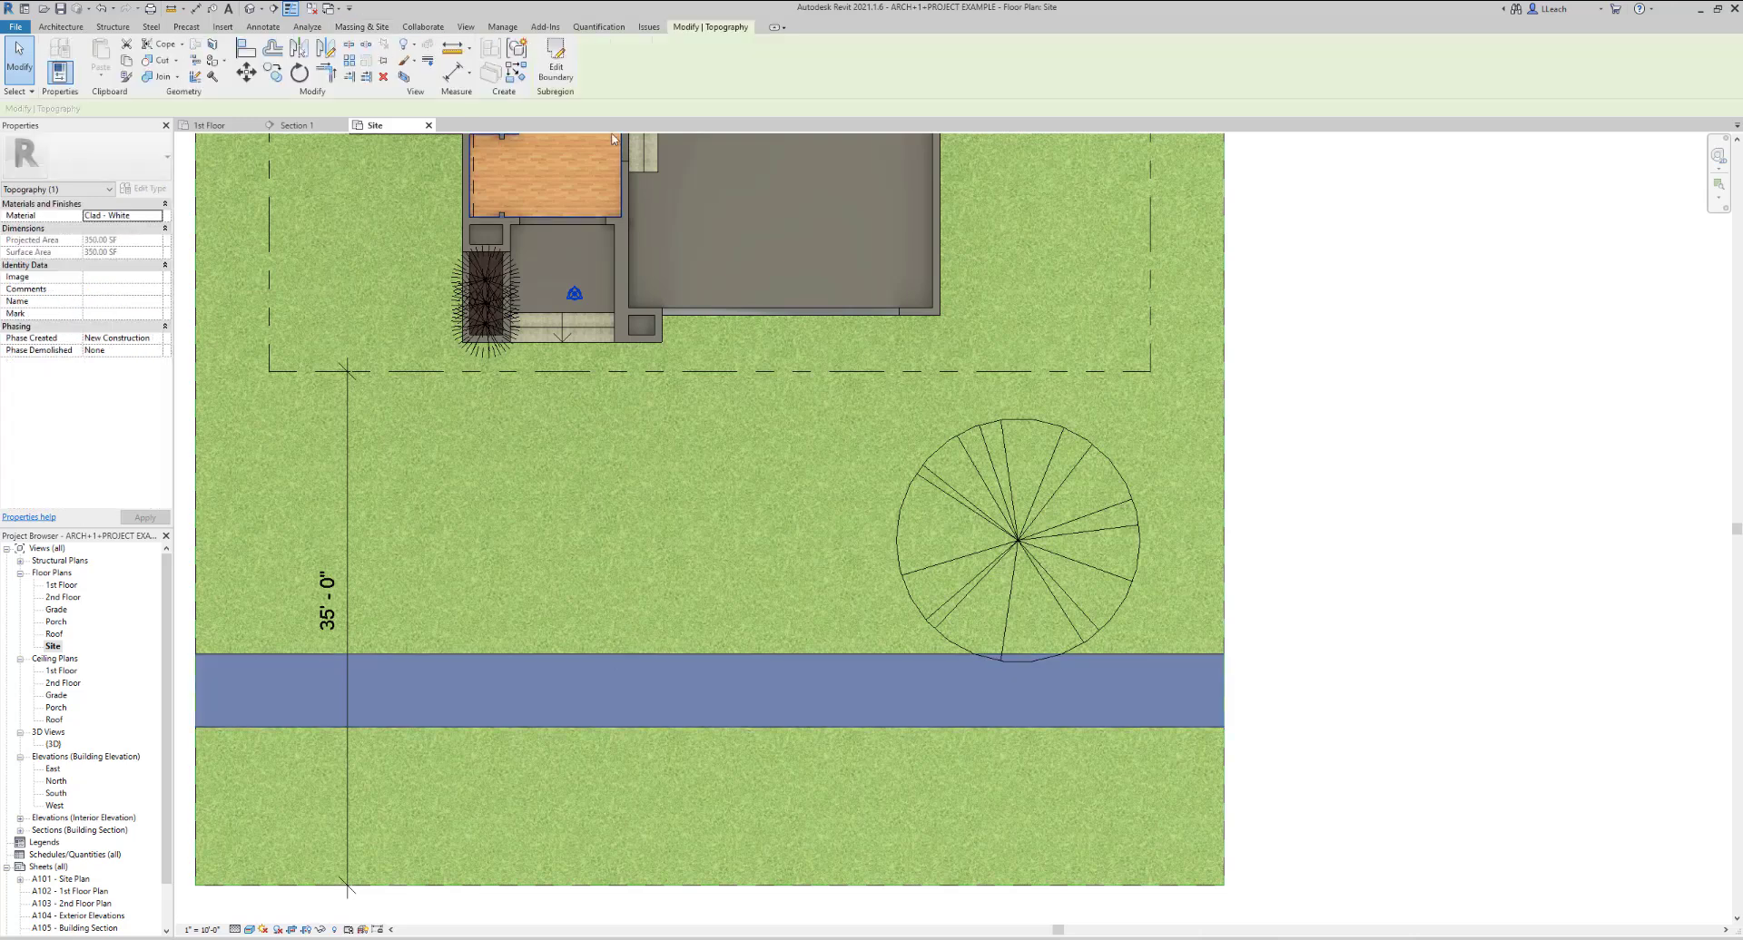
click(555, 63)
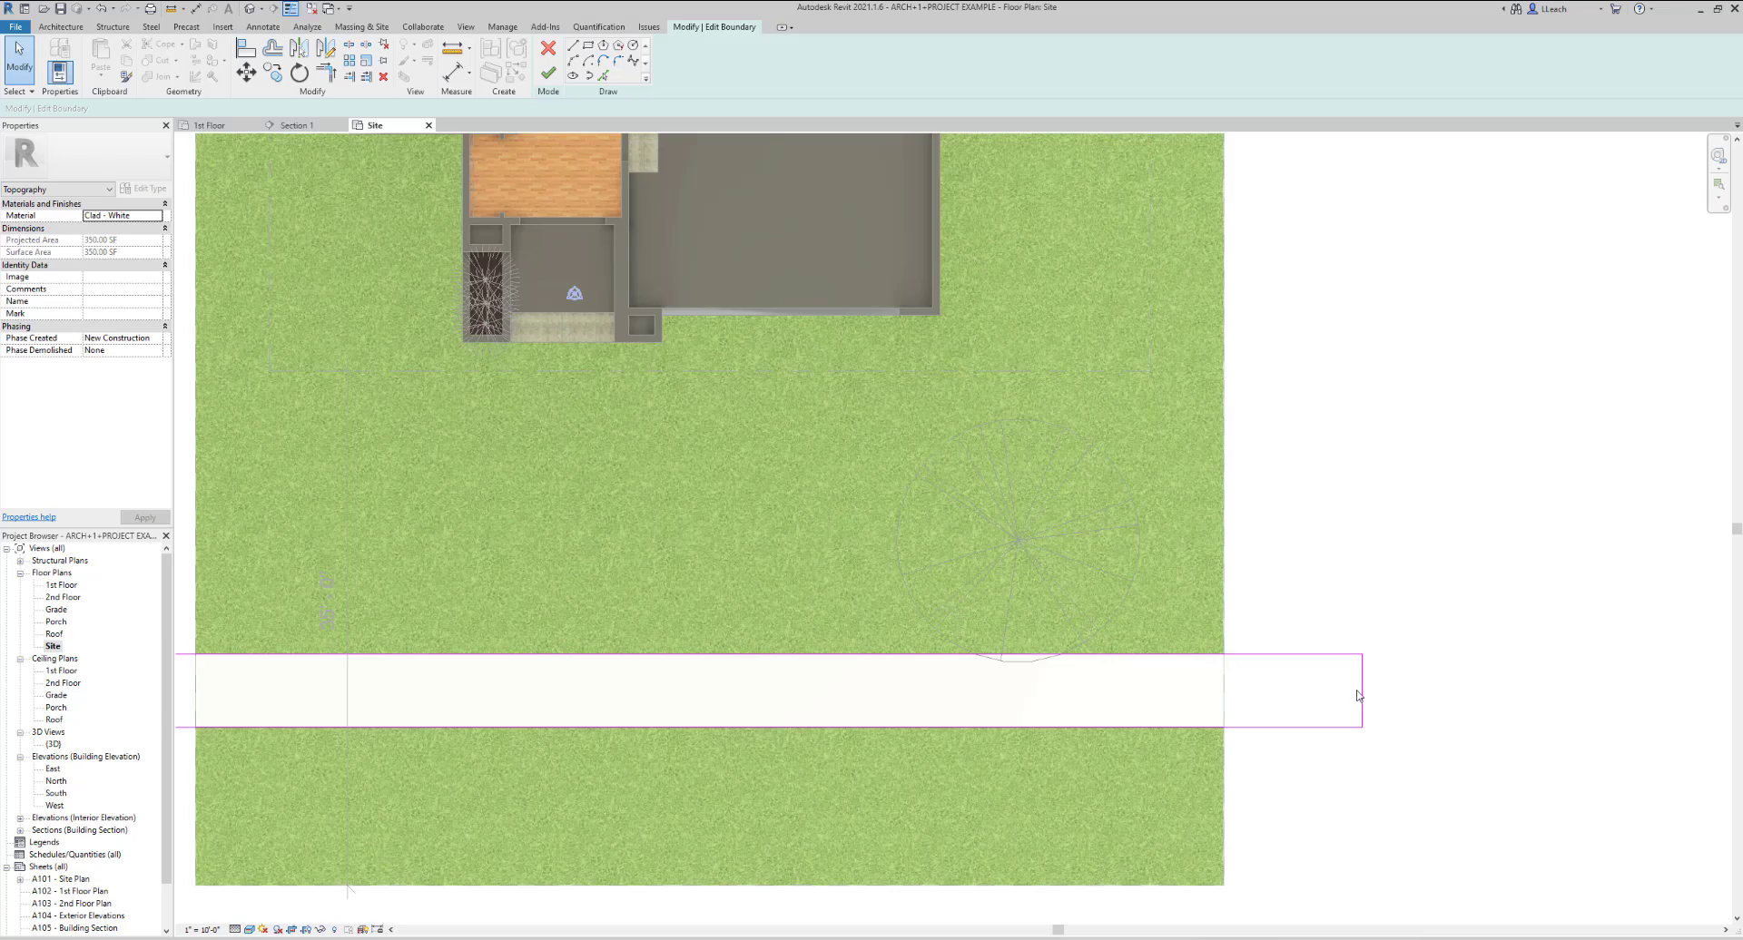
mouse_move(1362, 699)
mouse_down()
mouse_move(585, 655)
mouse_move(599, 659)
mouse_up()
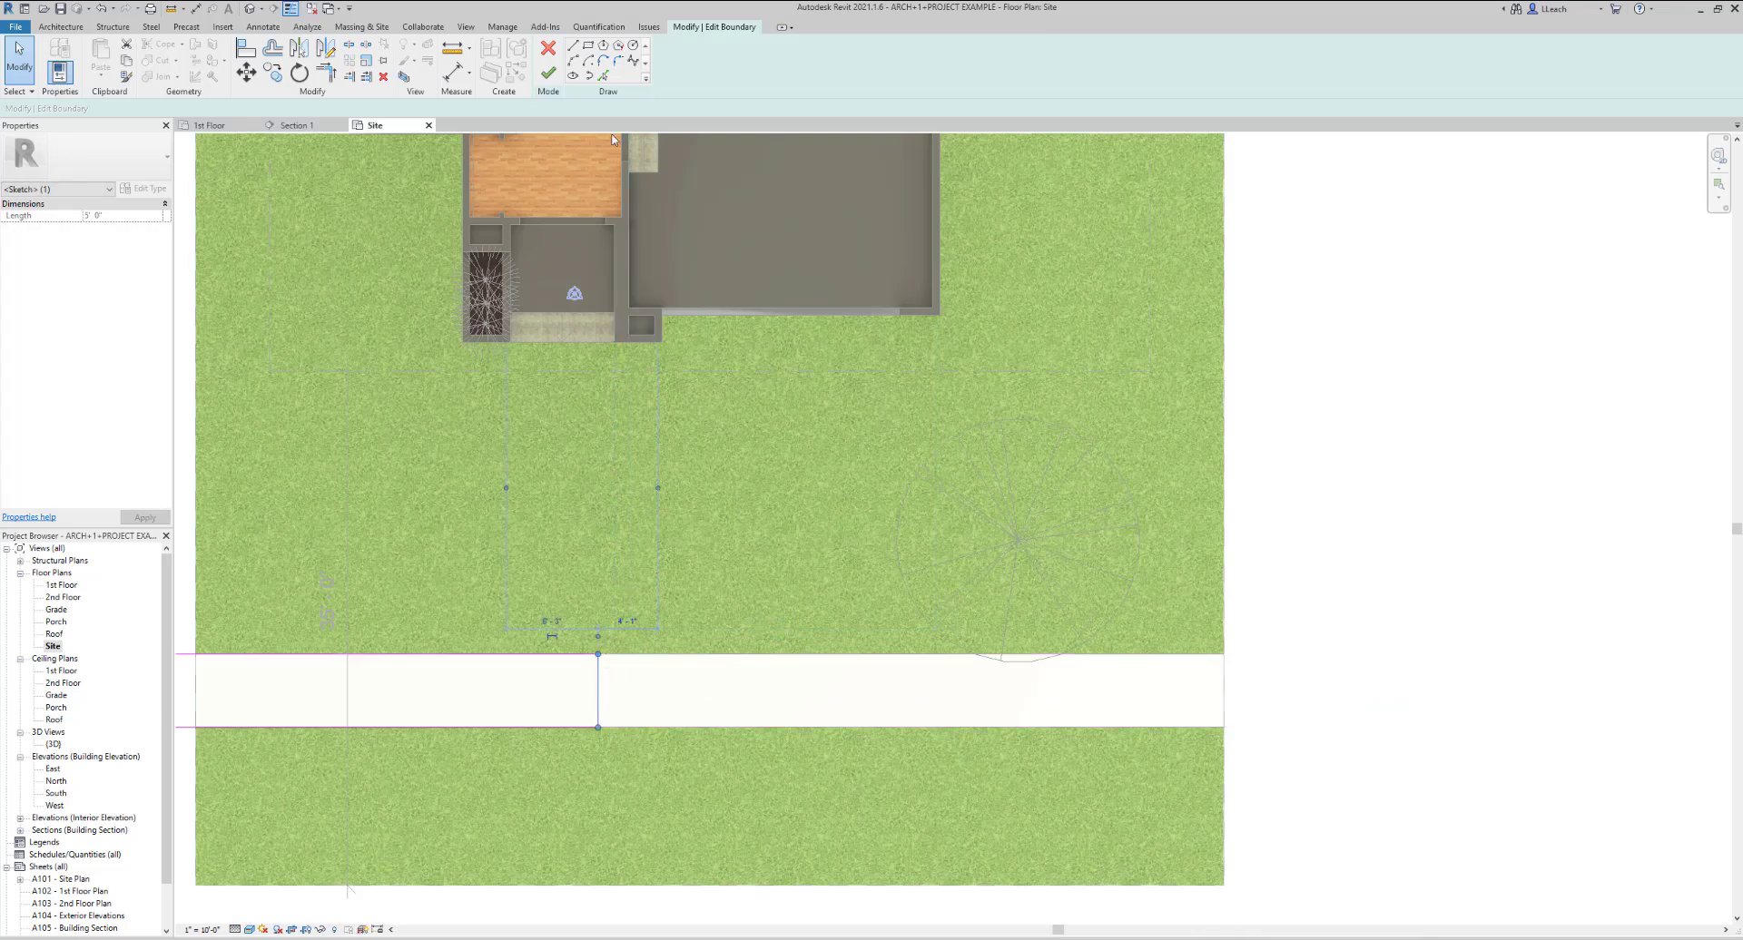
click(548, 73)
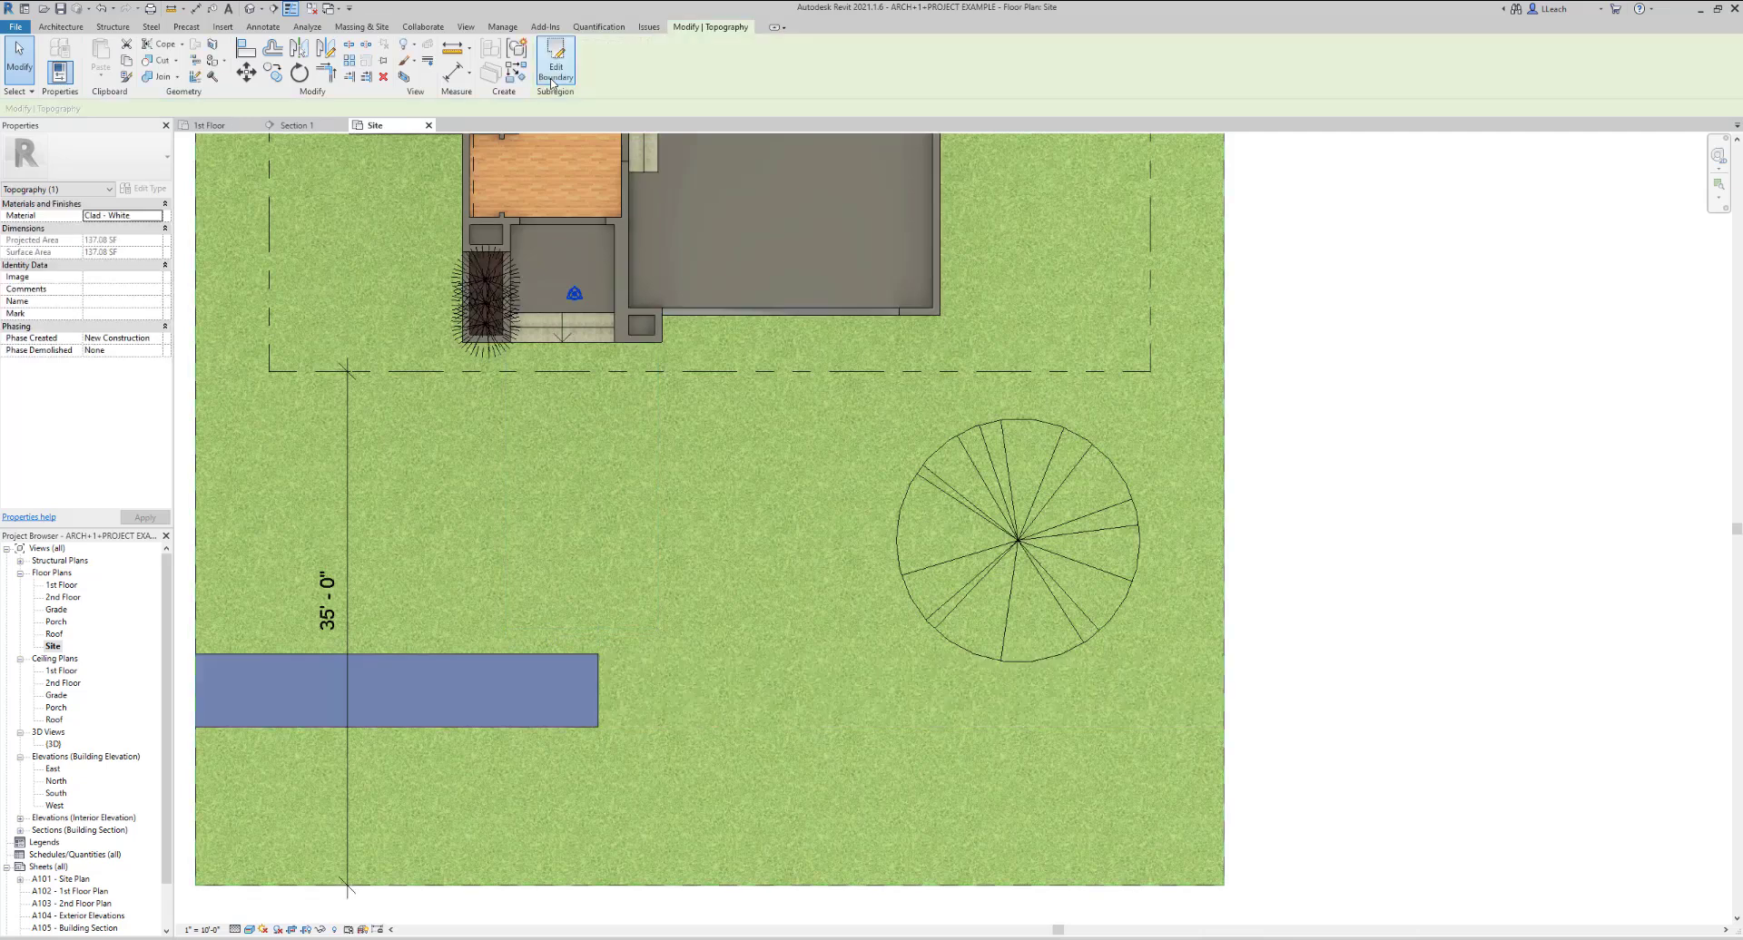
click(1327, 551)
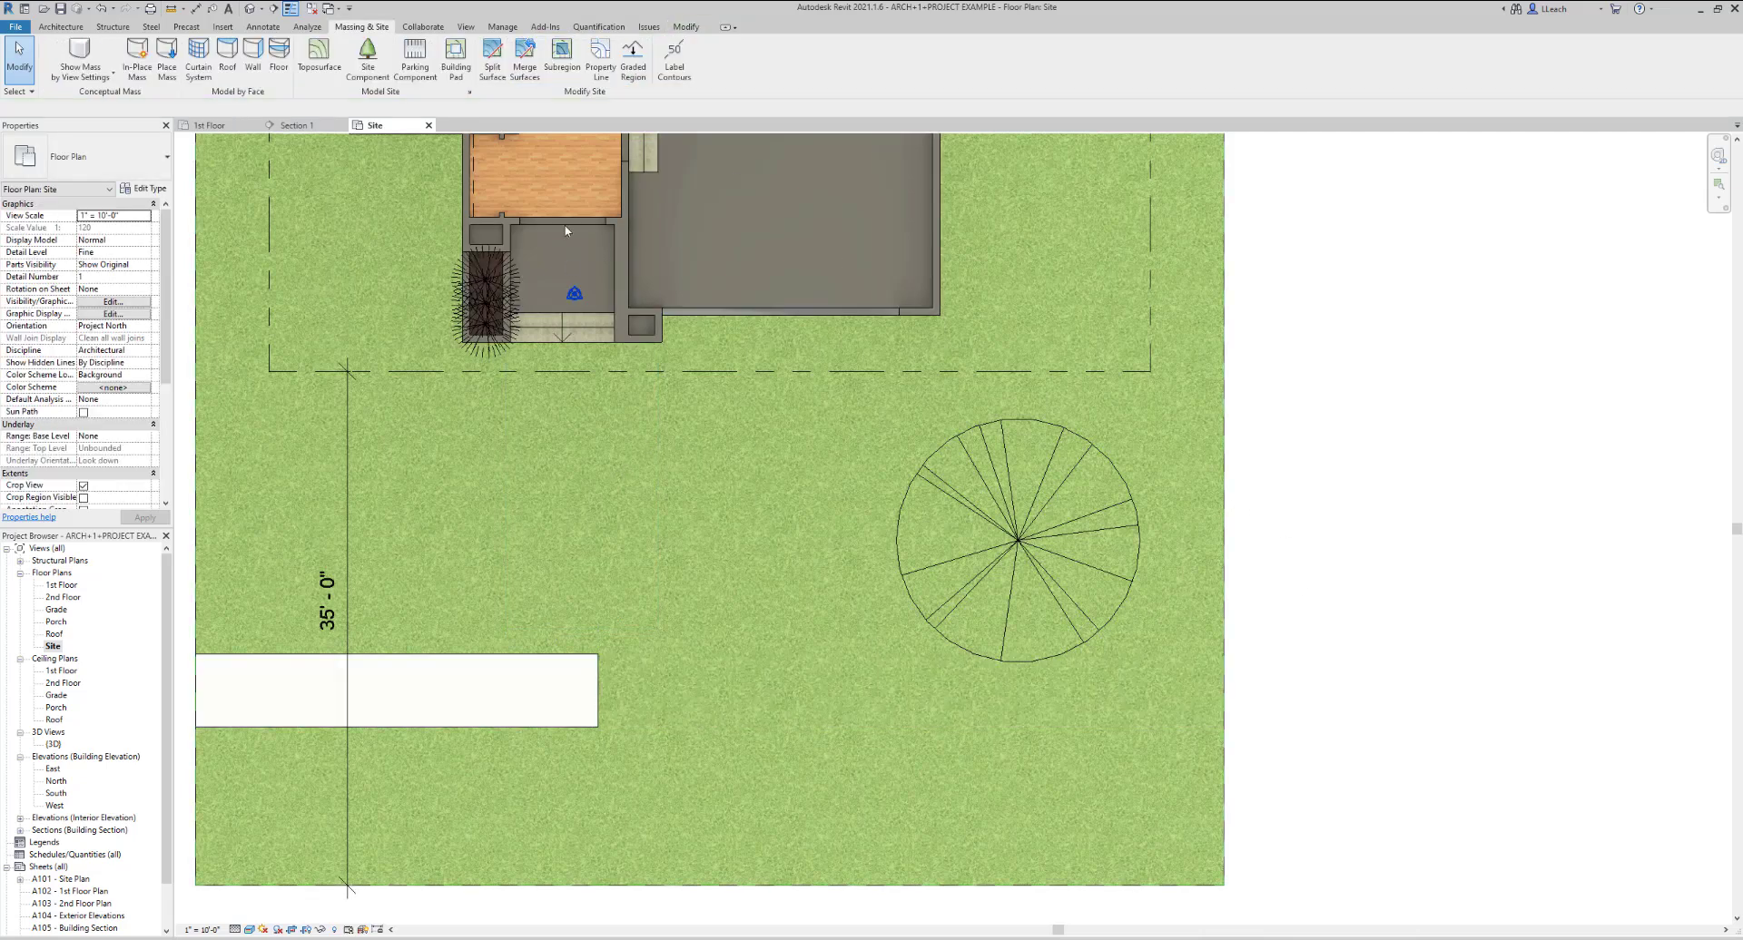
Create a rectangular driveway subregion from the garage door opening's corner to the front property line, running to the garage pier's edge
click(562, 68)
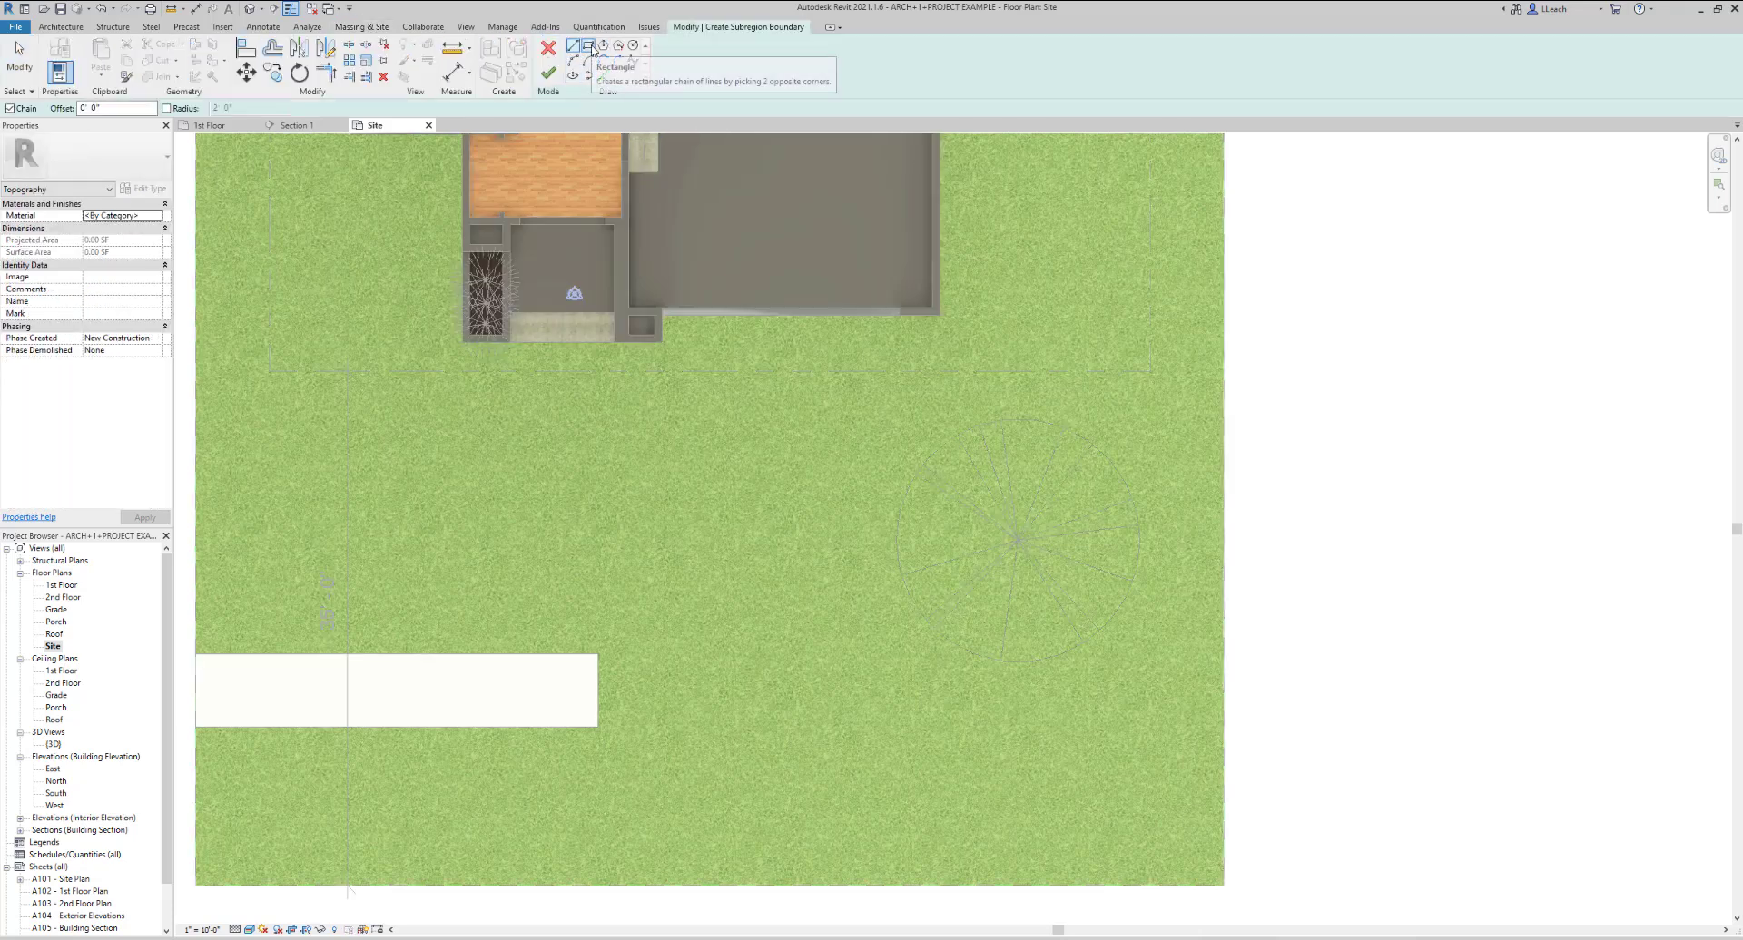
click(588, 46)
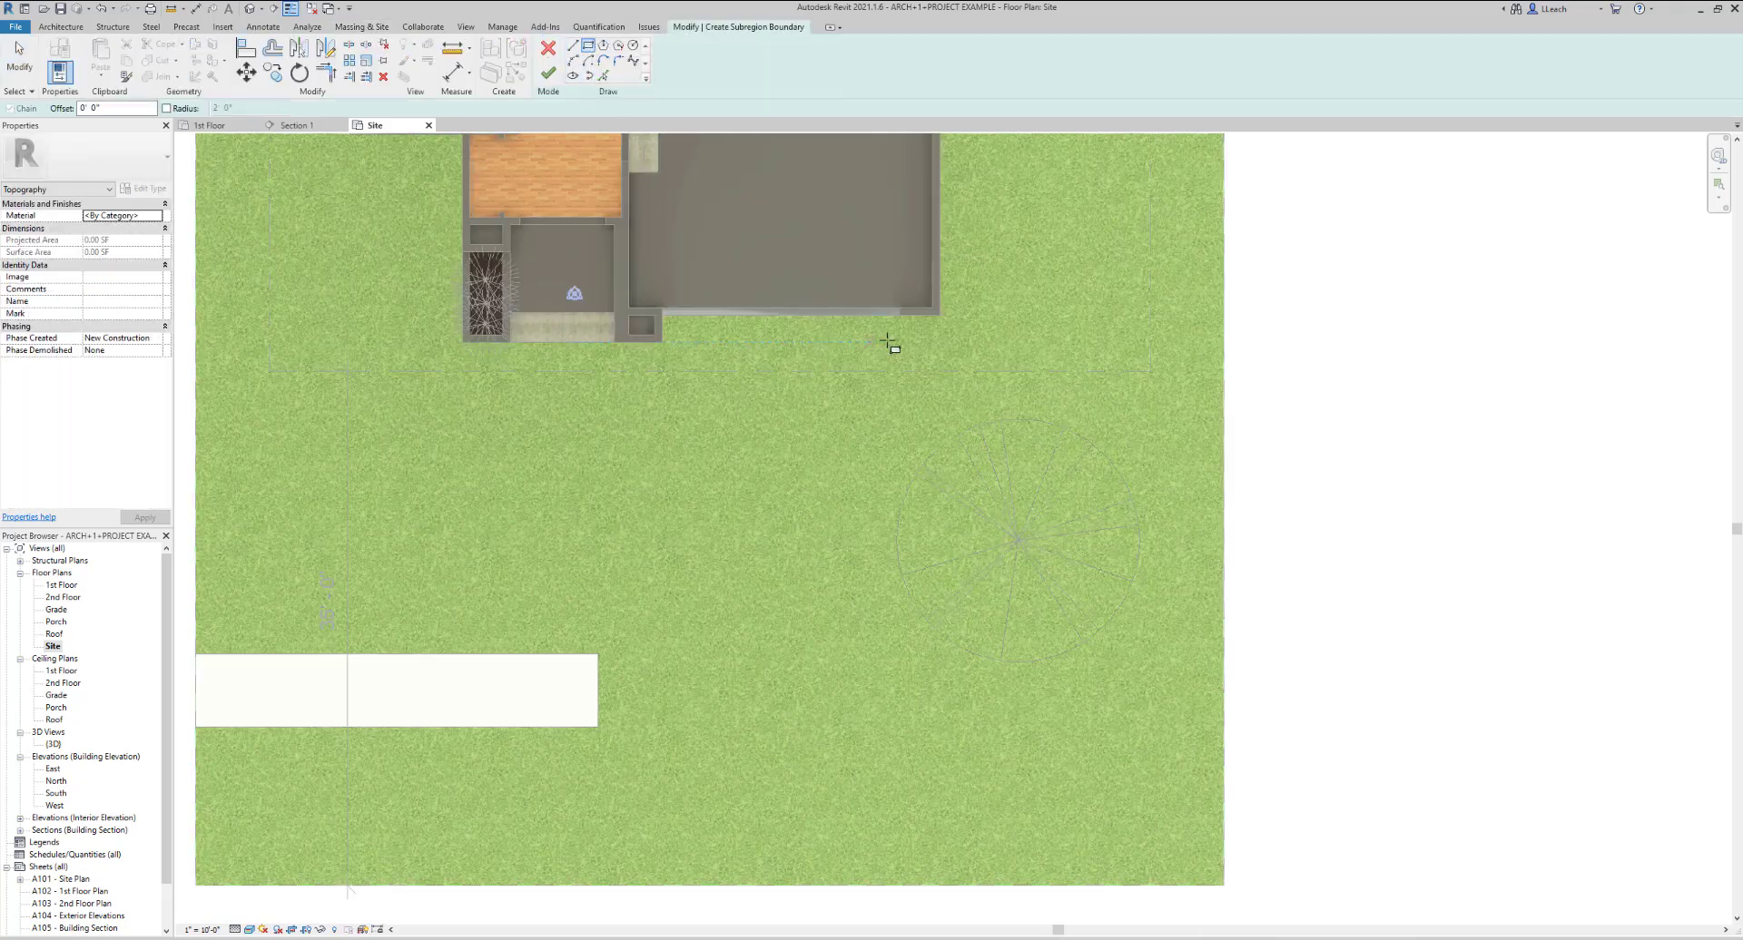
scroll(896, 315, up, 5)
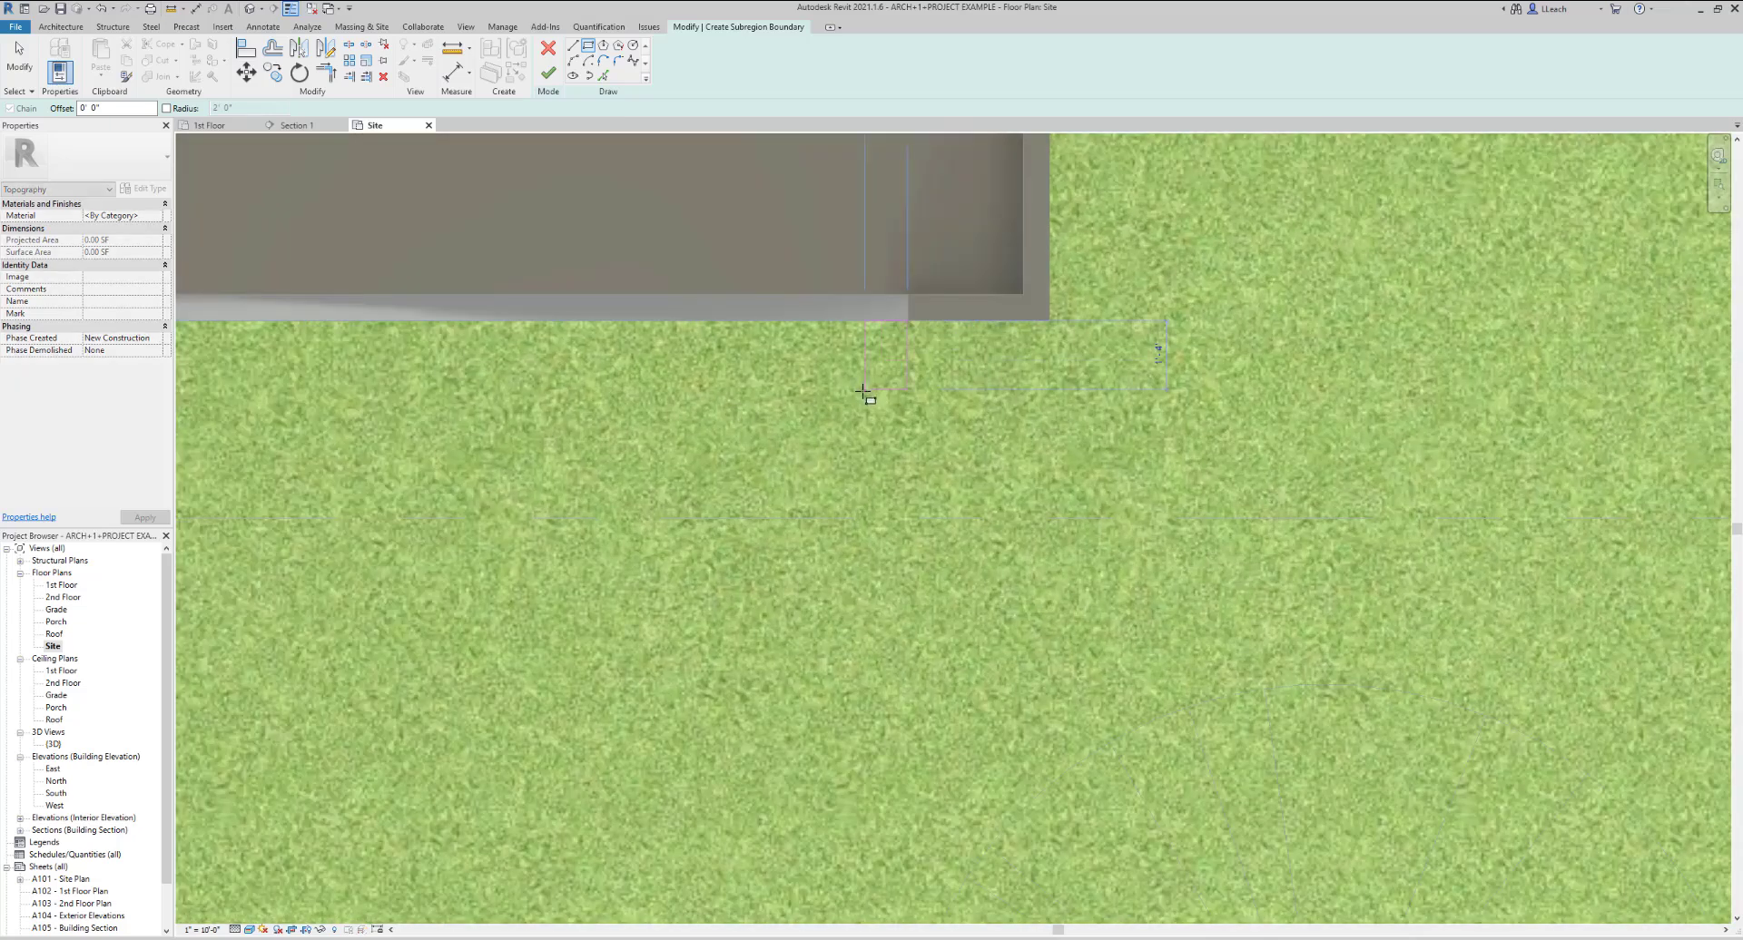
scroll(862, 390, down, 5)
scroll(873, 345, down, 3)
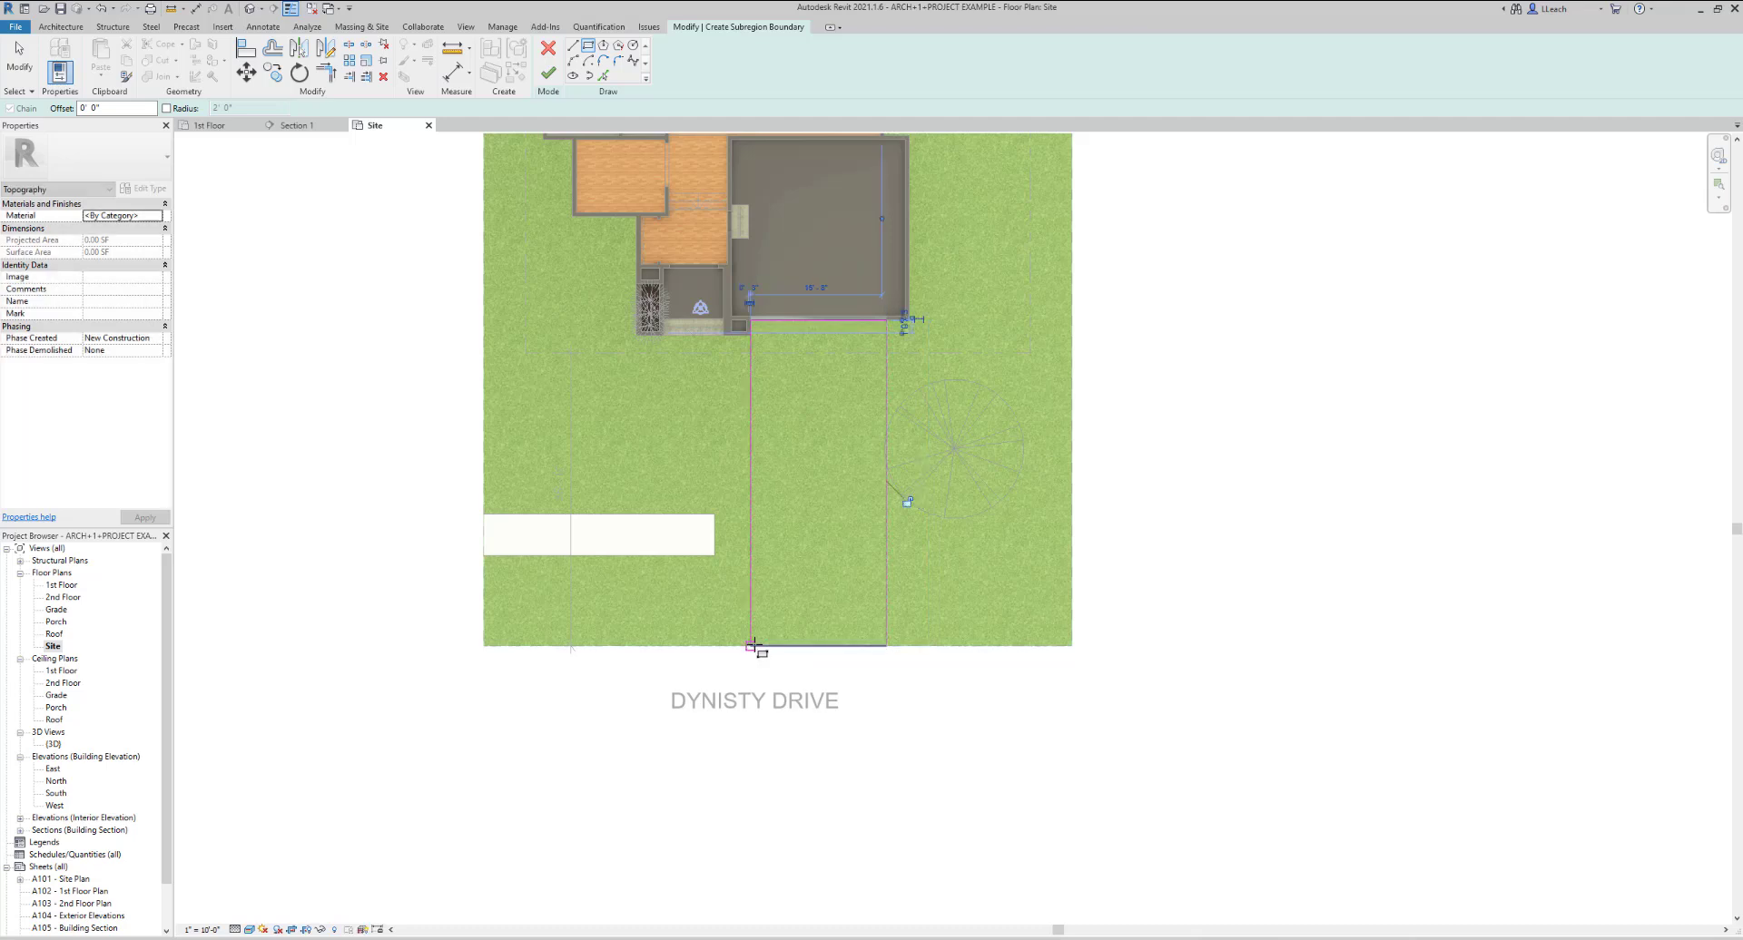
click(752, 644)
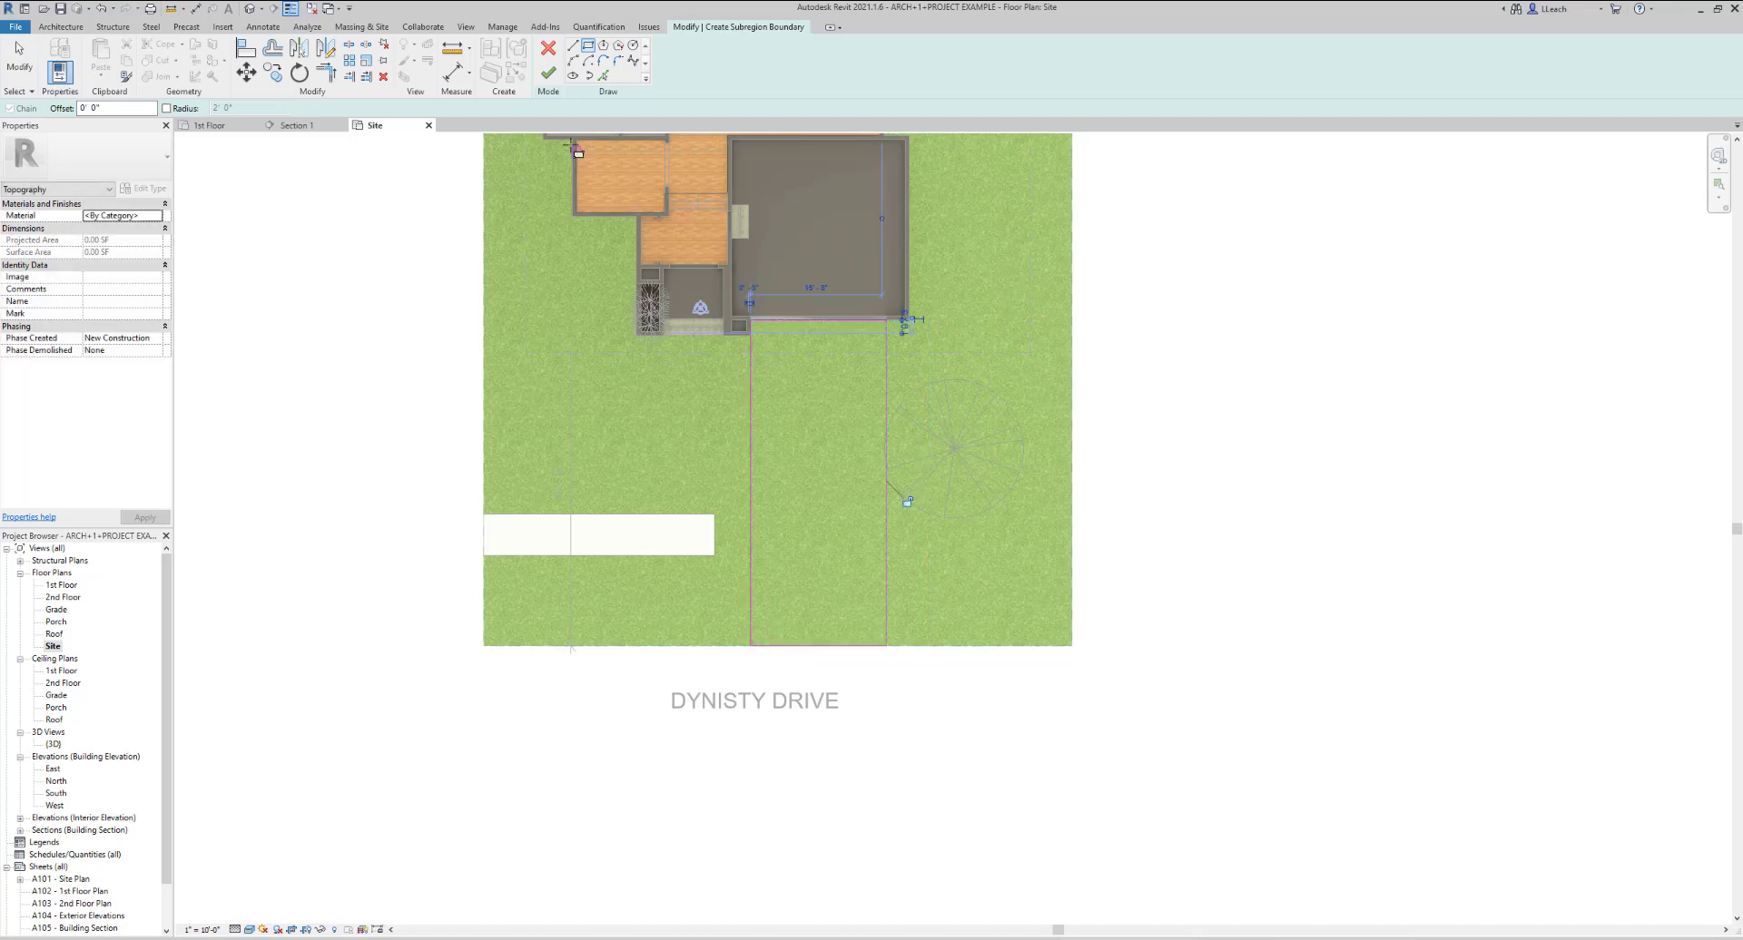
click(550, 75)
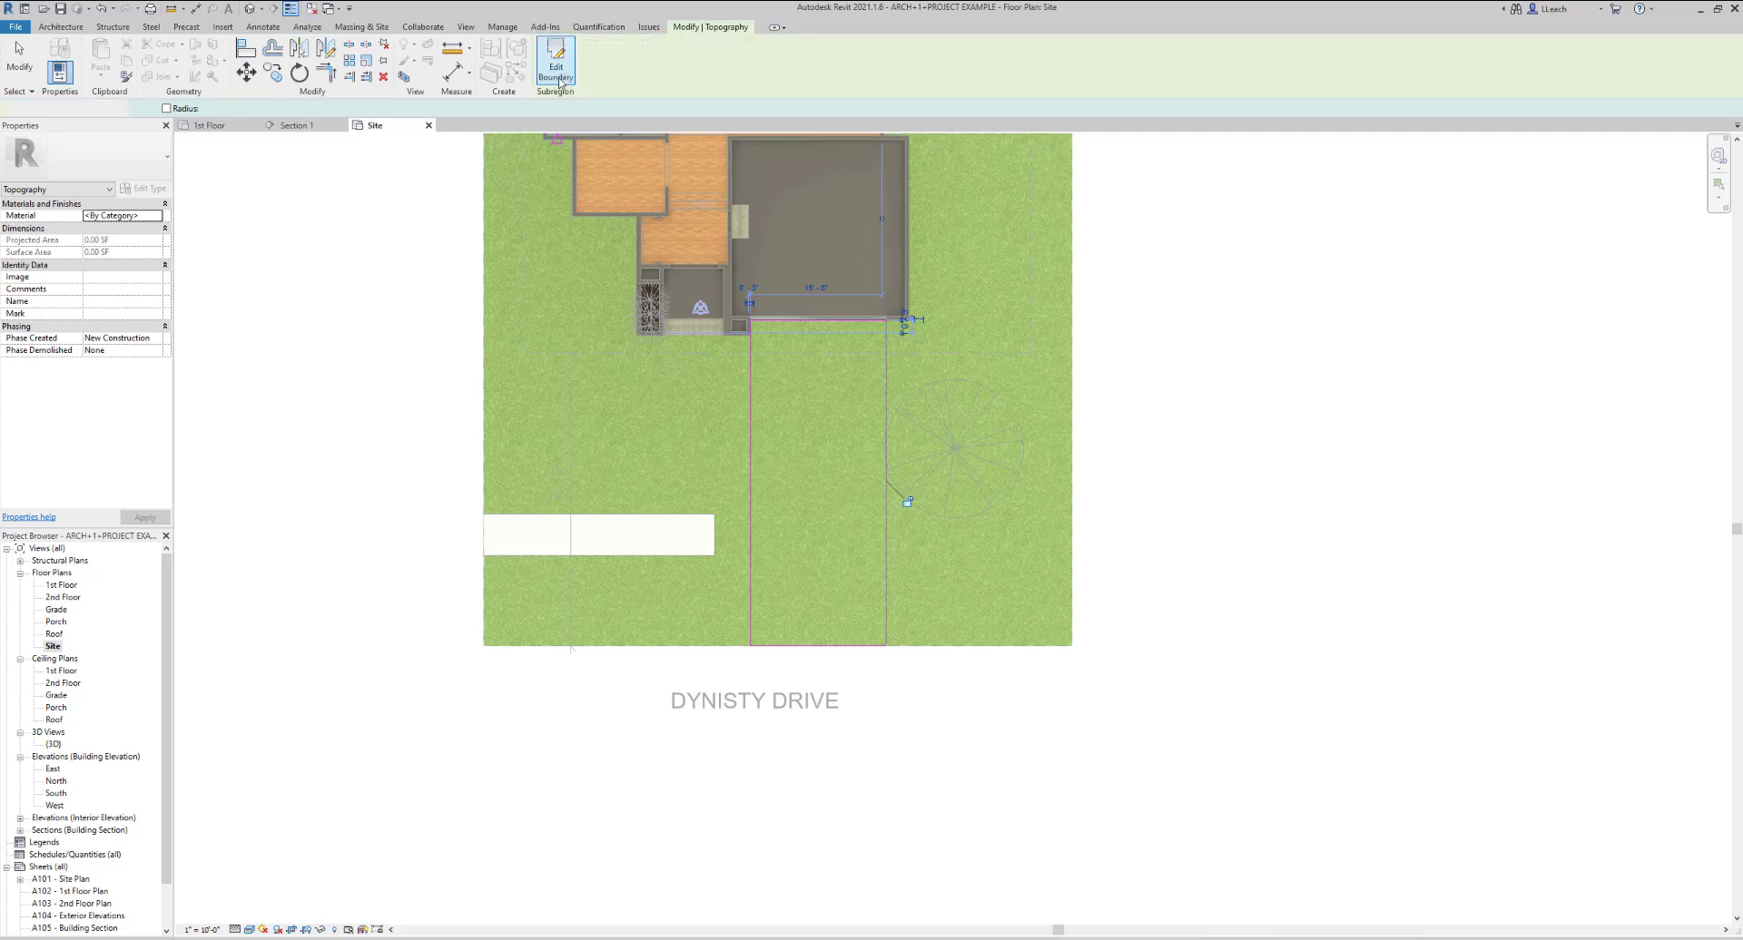
click(644, 660)
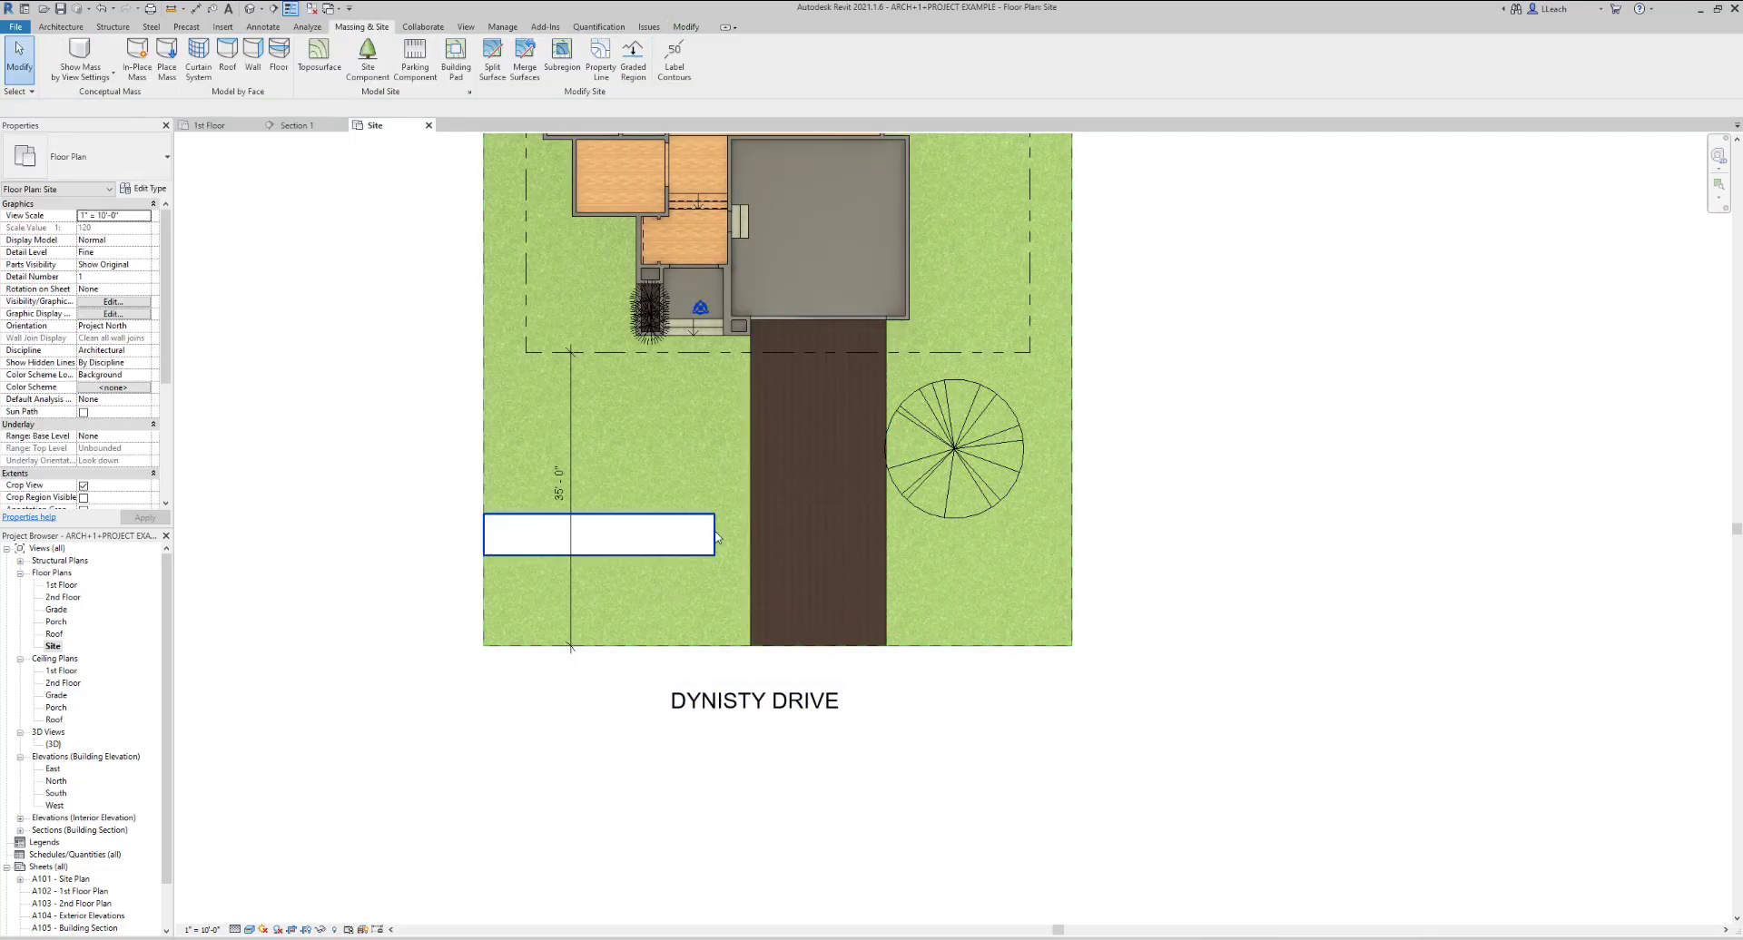
Edit the sidewalk subregion's boundary so its two ends lie on the lot's opposite side property lines
scroll(678, 597, up, 2)
scroll(733, 539, up, 2)
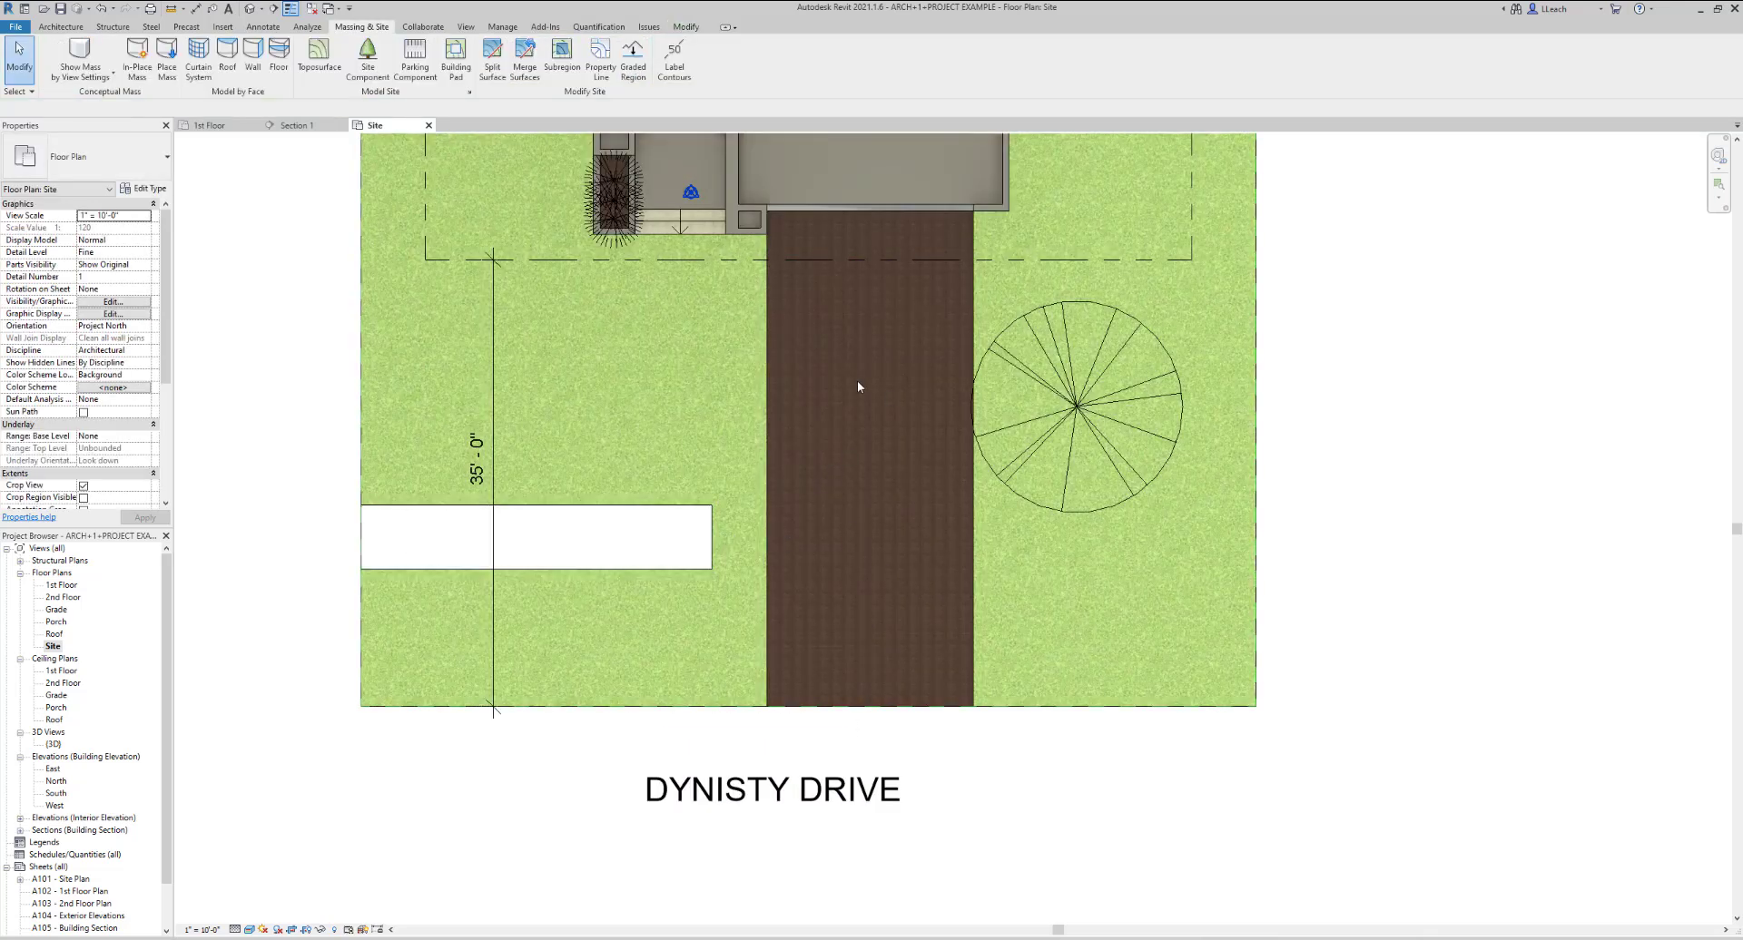
click(712, 535)
click(556, 62)
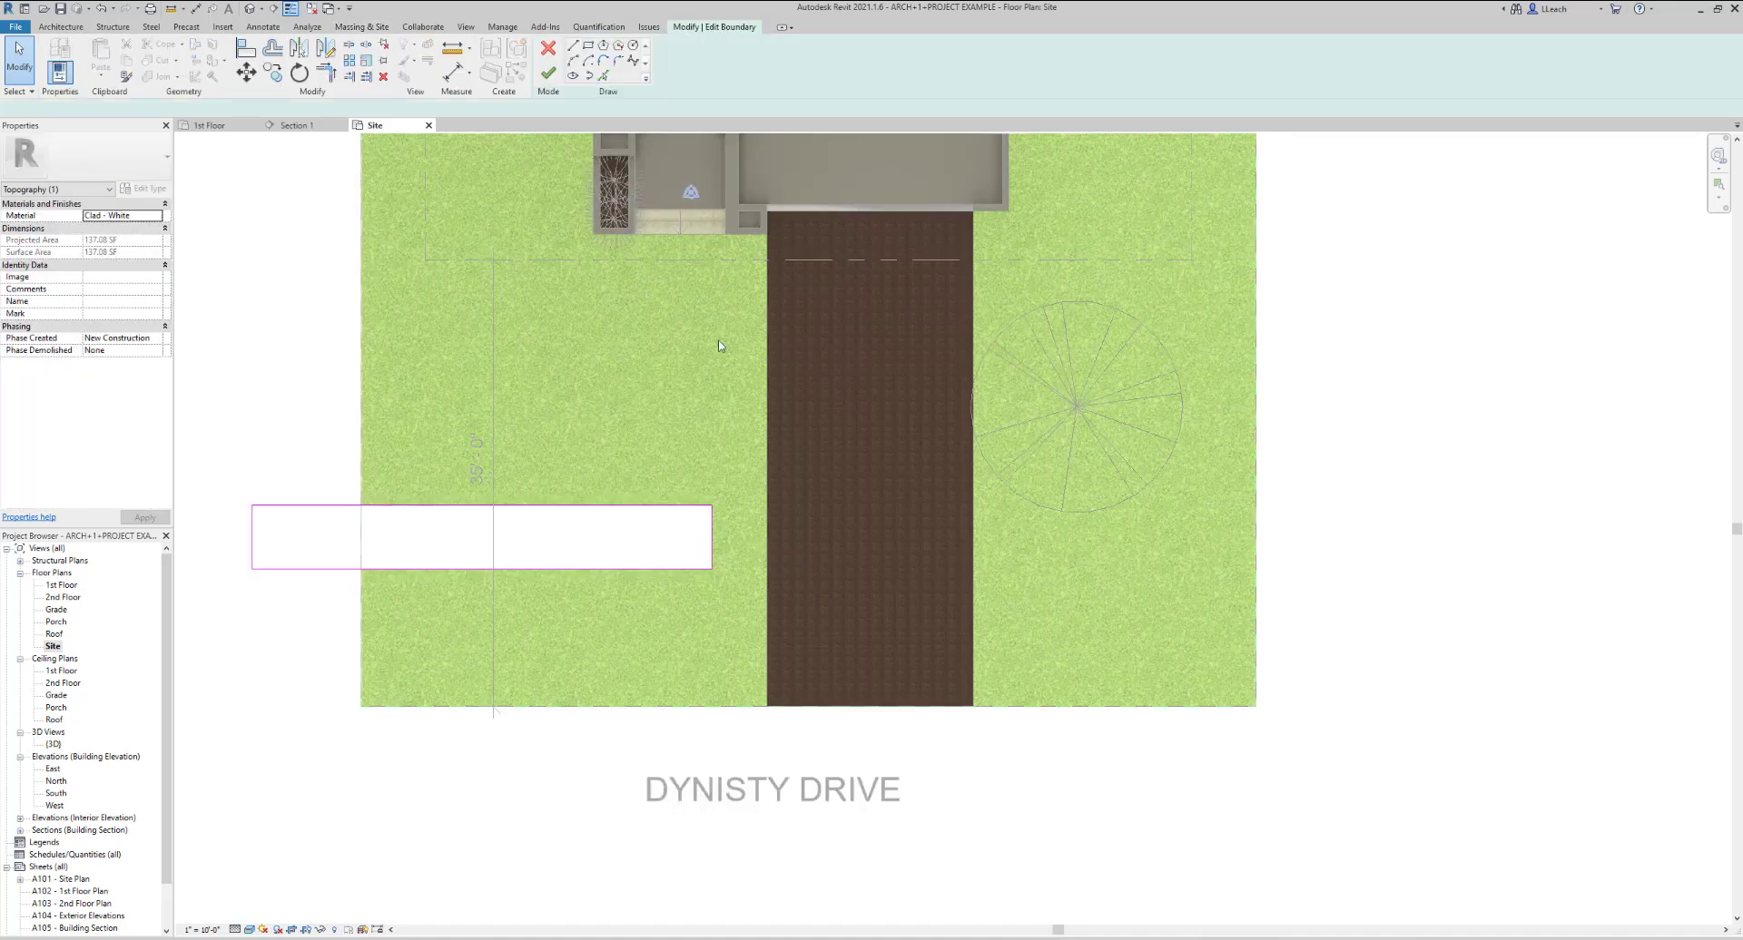
drag(713, 538, 1249, 550)
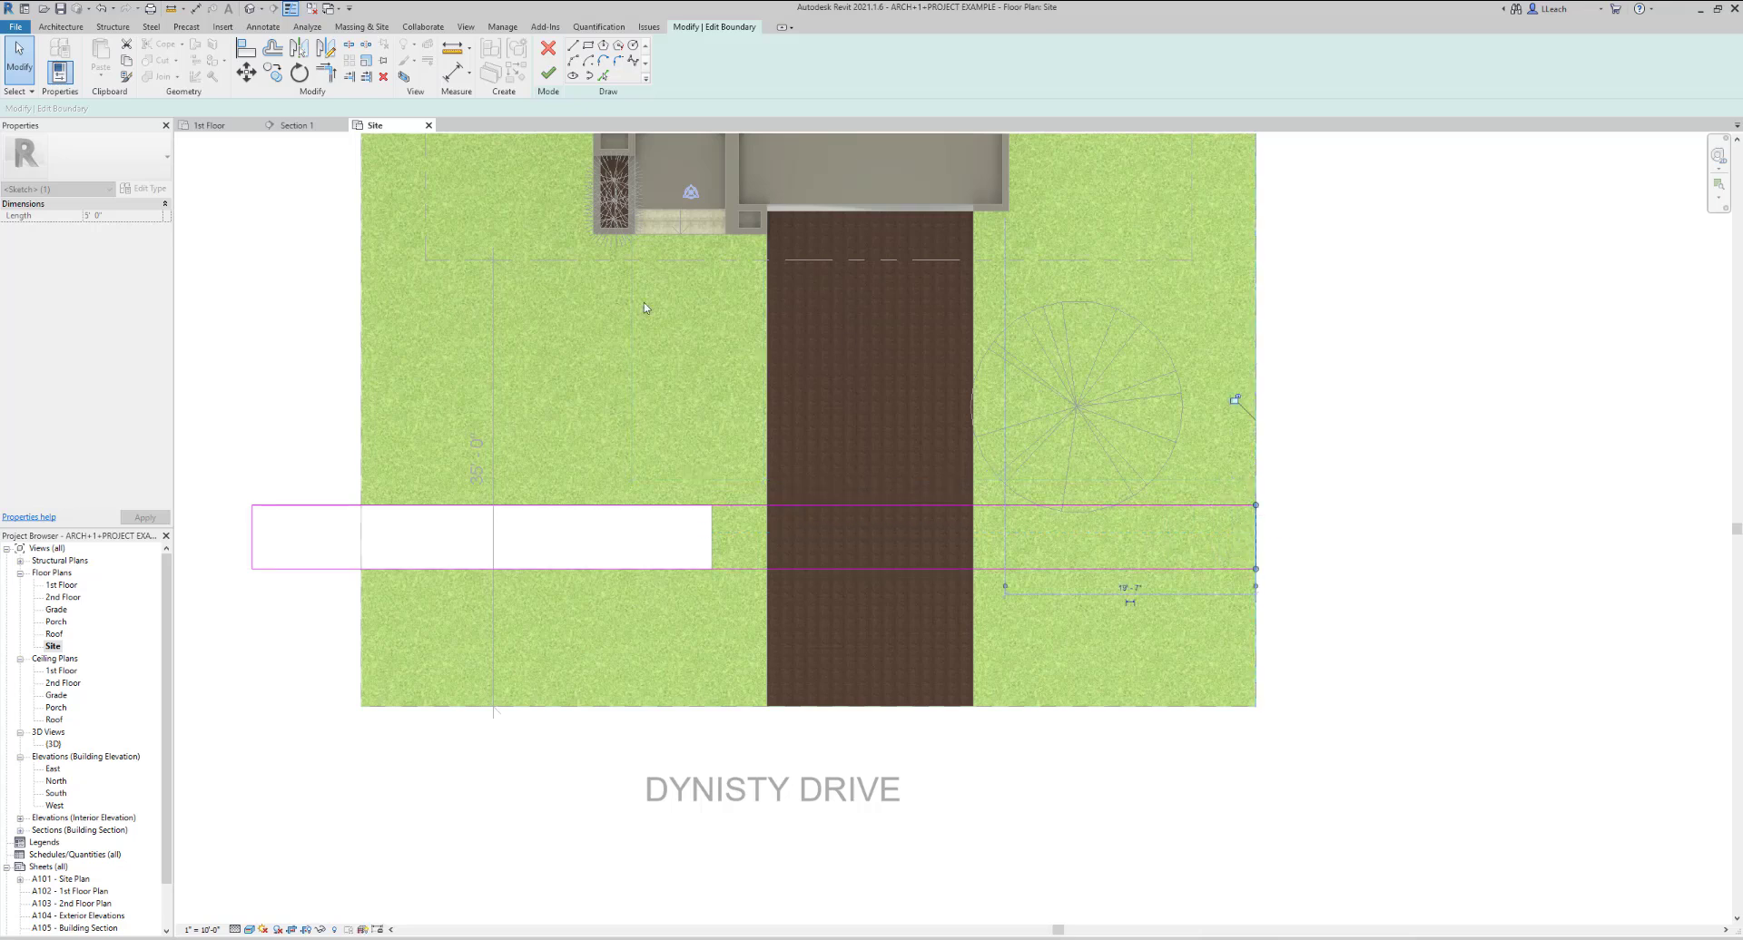
click(253, 537)
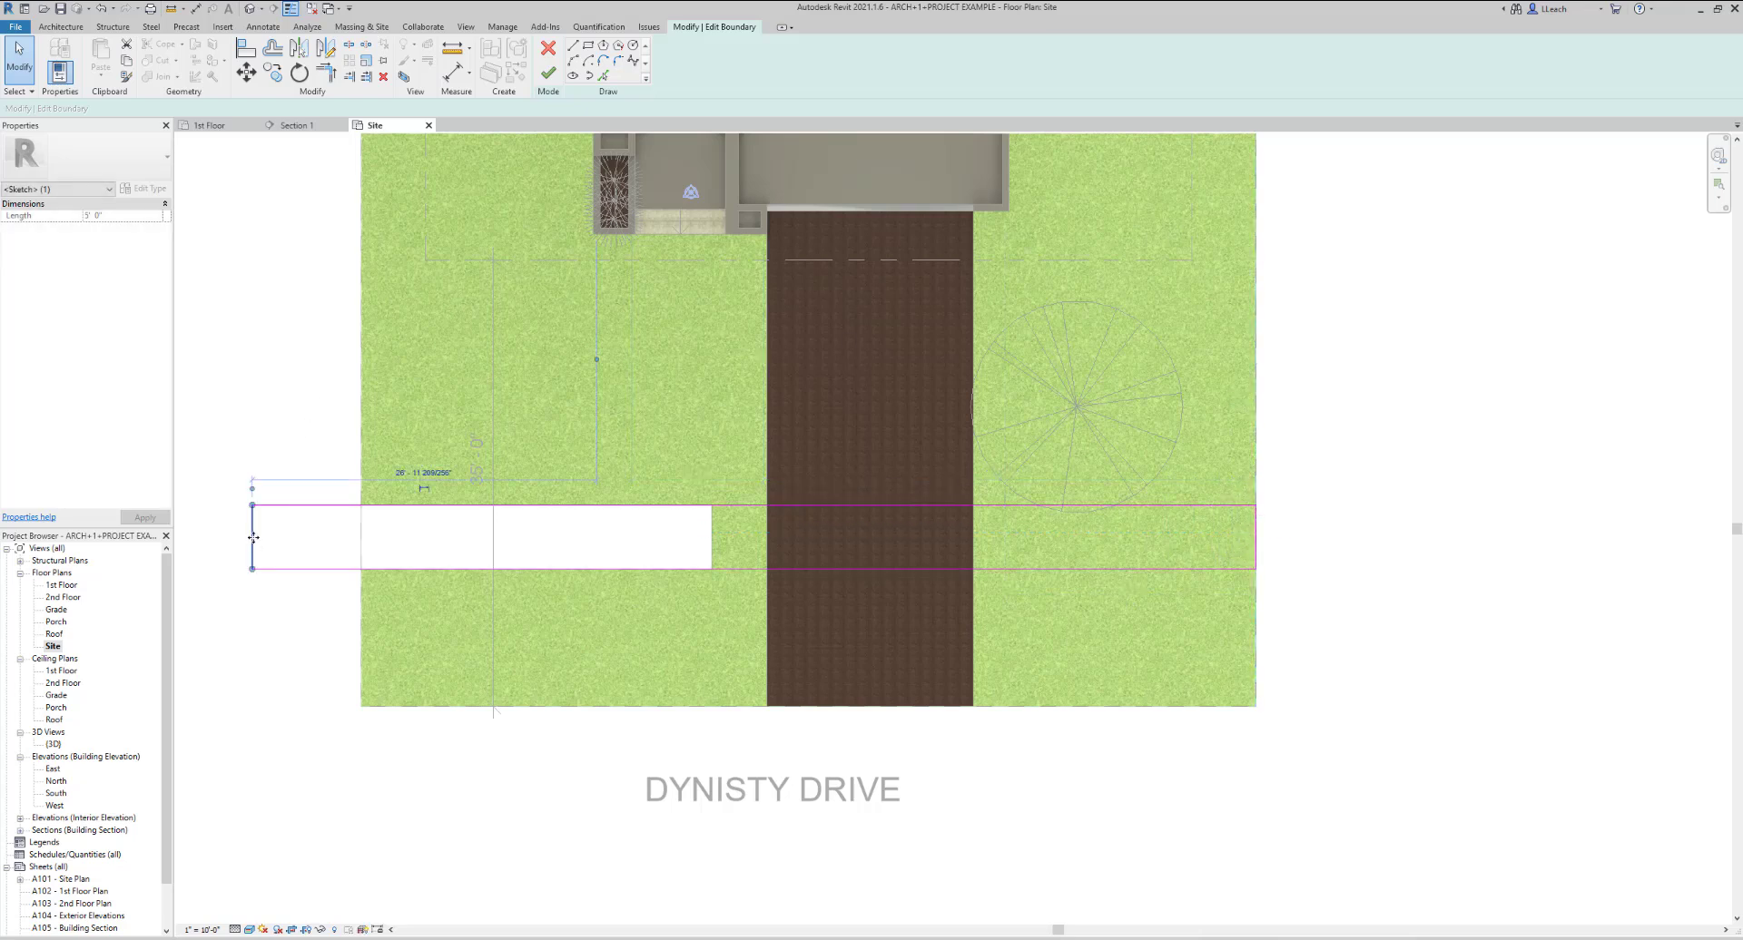
drag(266, 535, 362, 536)
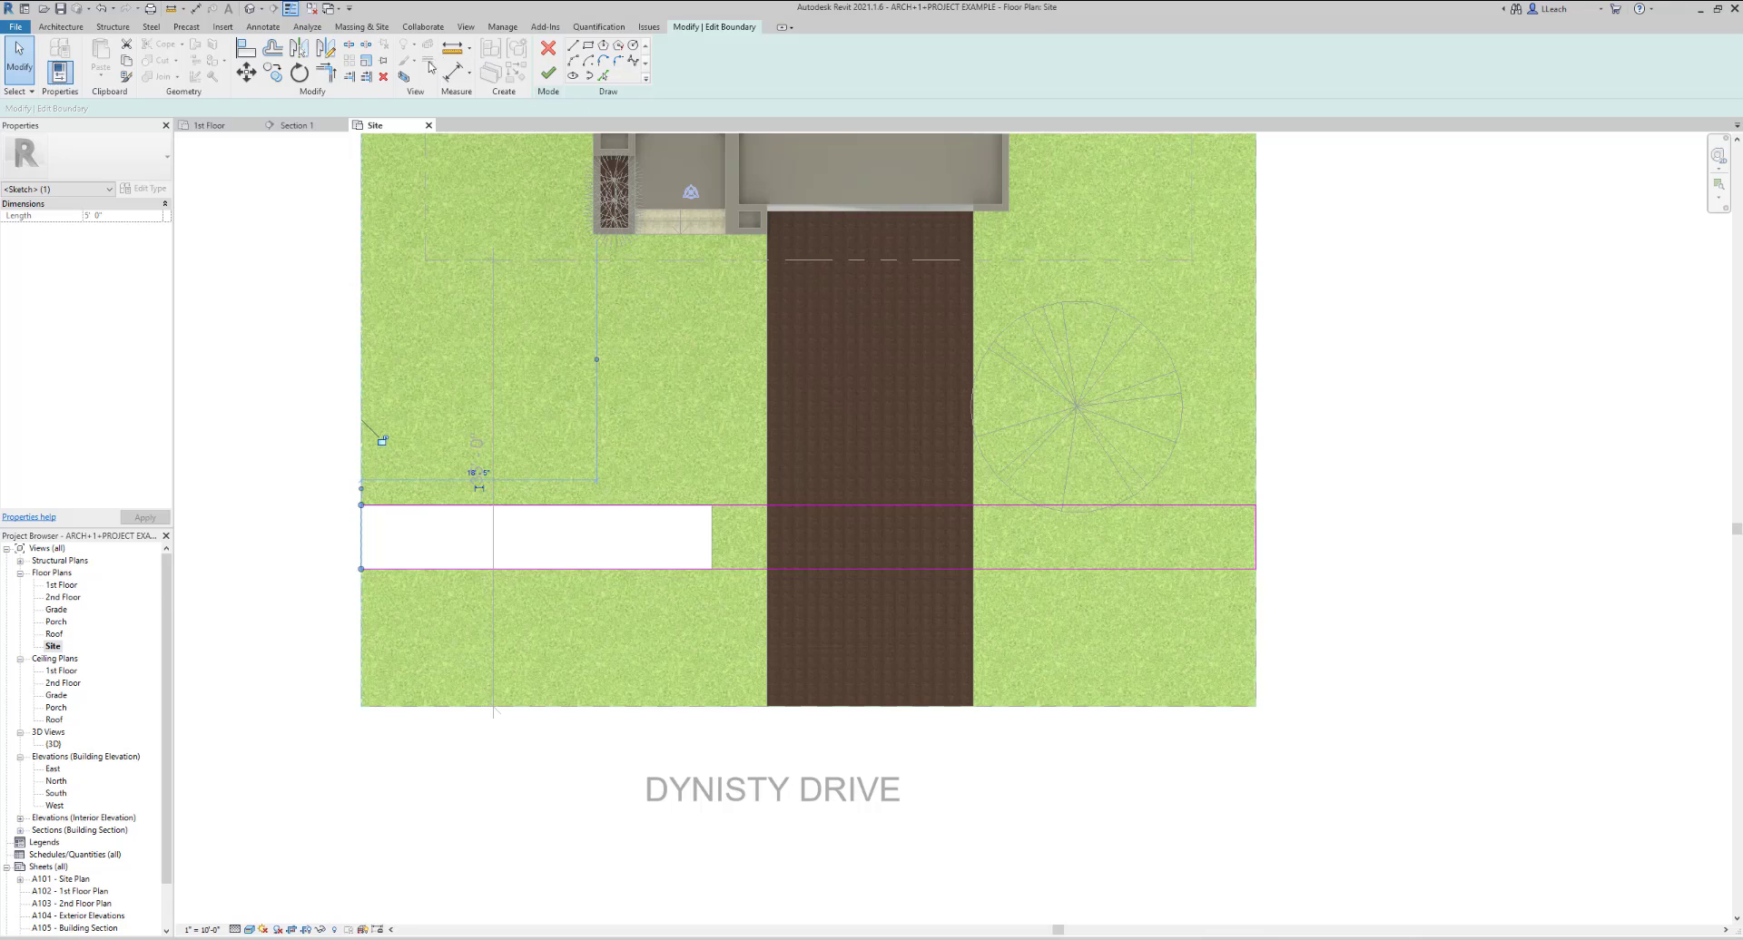
Split both long edges of the sidewalk boundary a short distance outside each side of the driveway
click(349, 47)
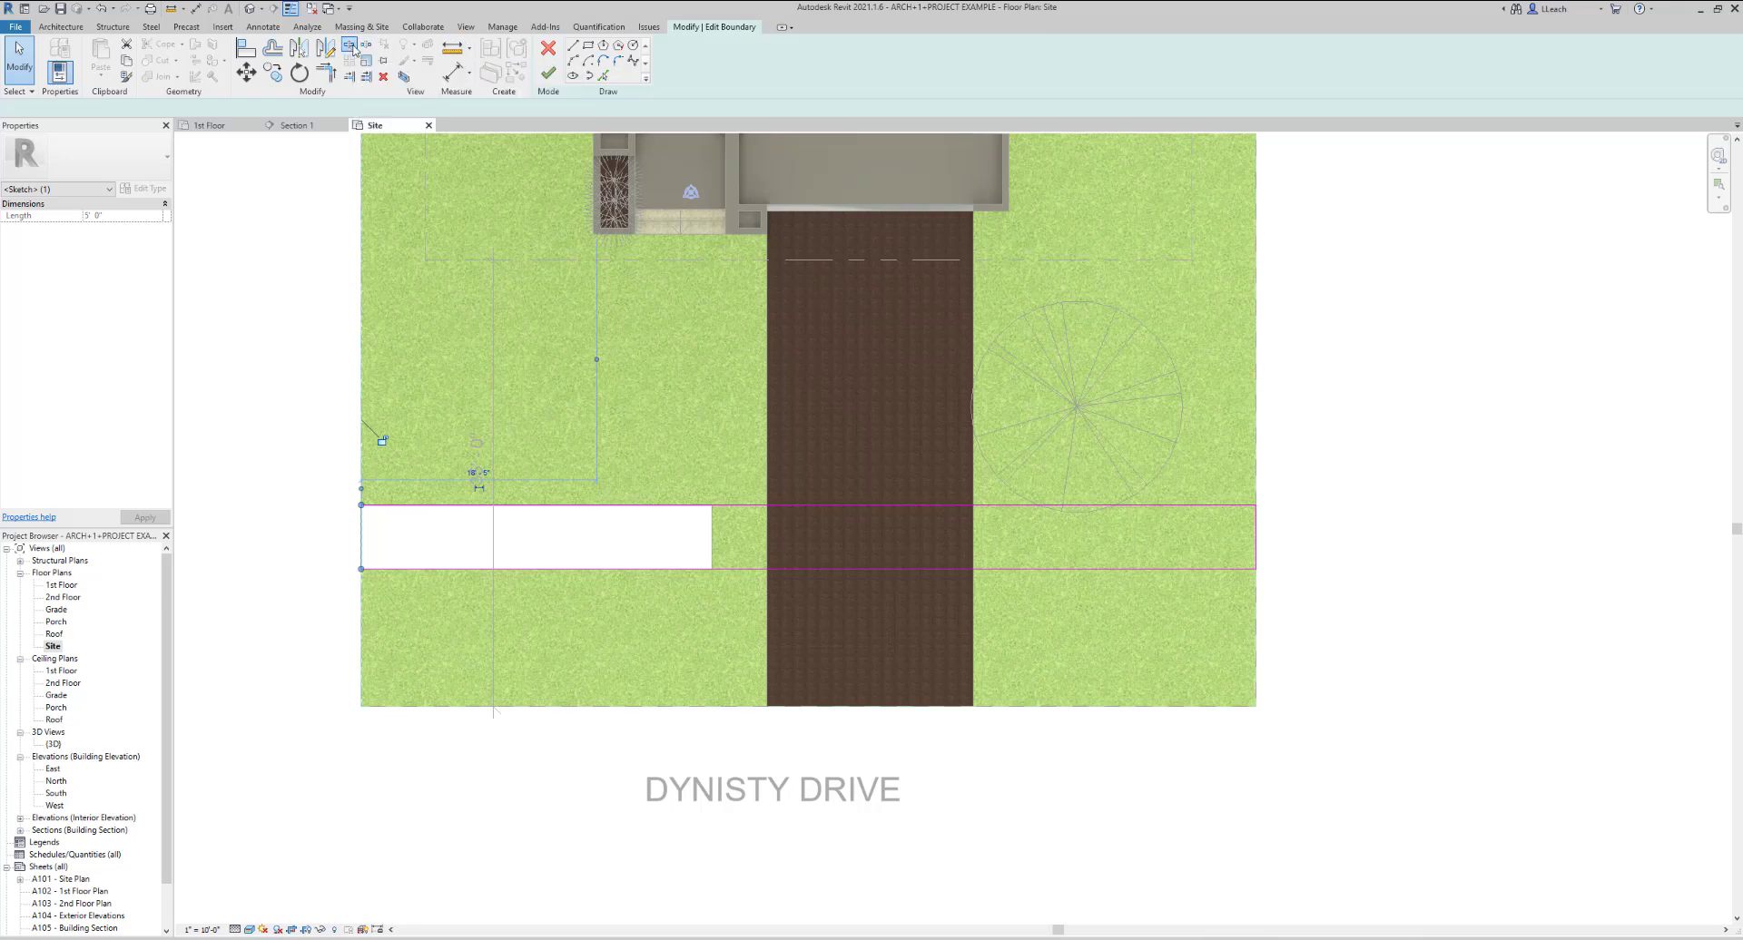
click(745, 504)
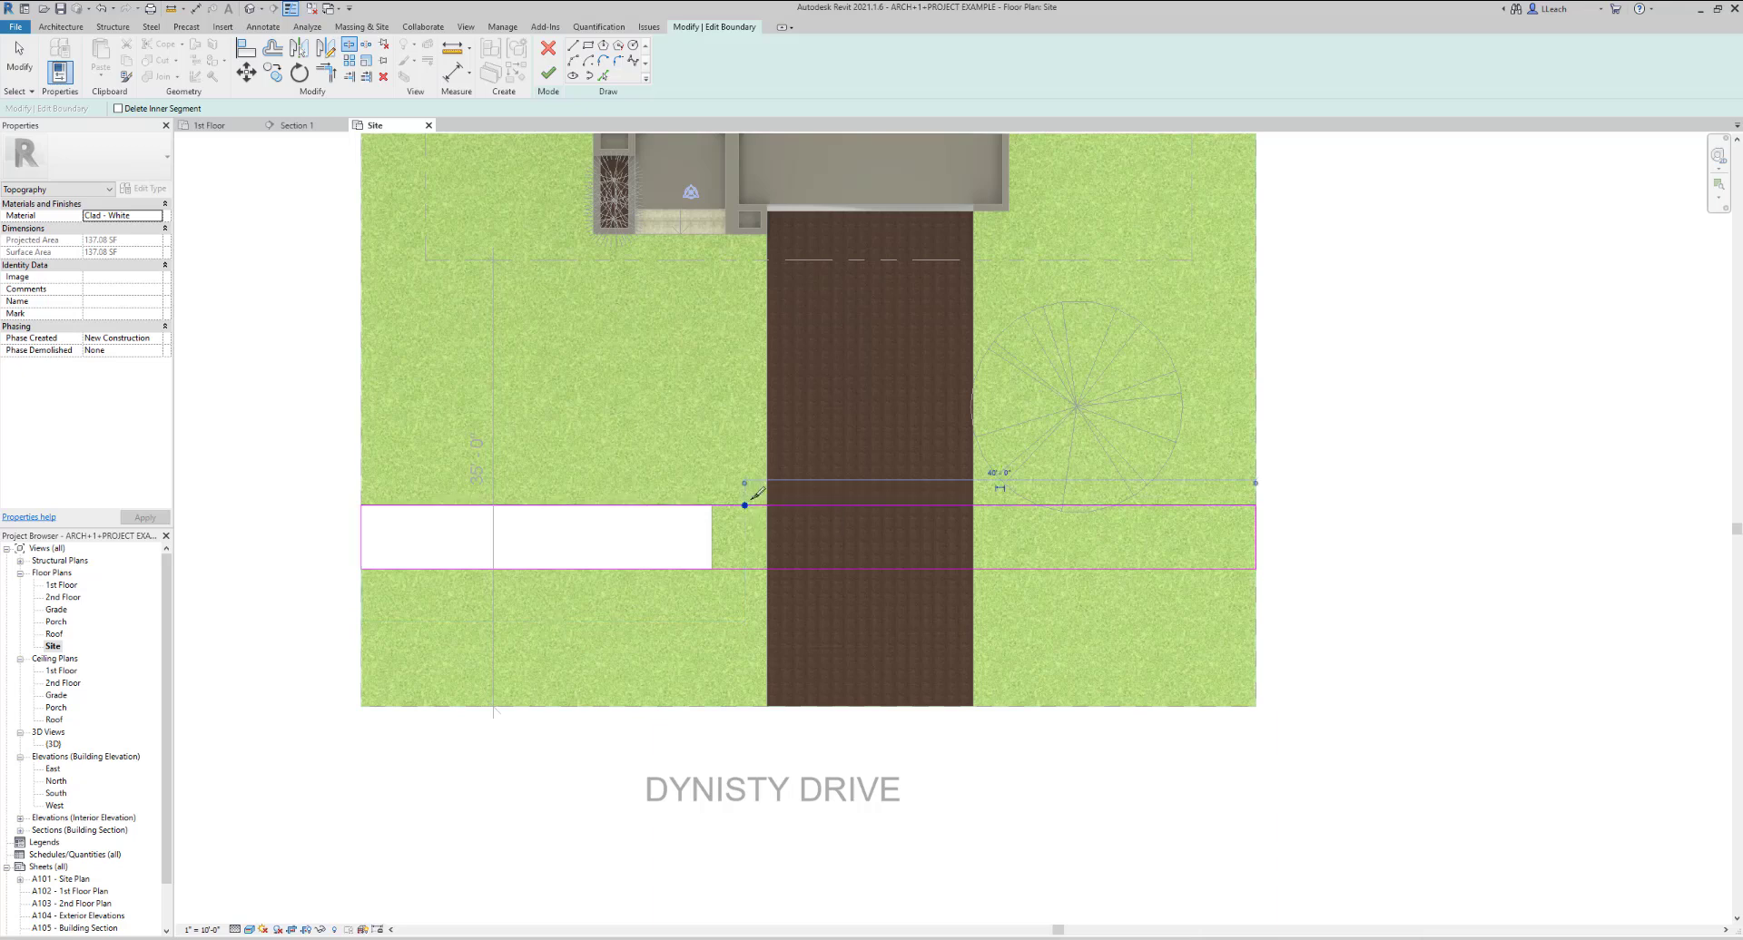
click(745, 568)
click(1001, 504)
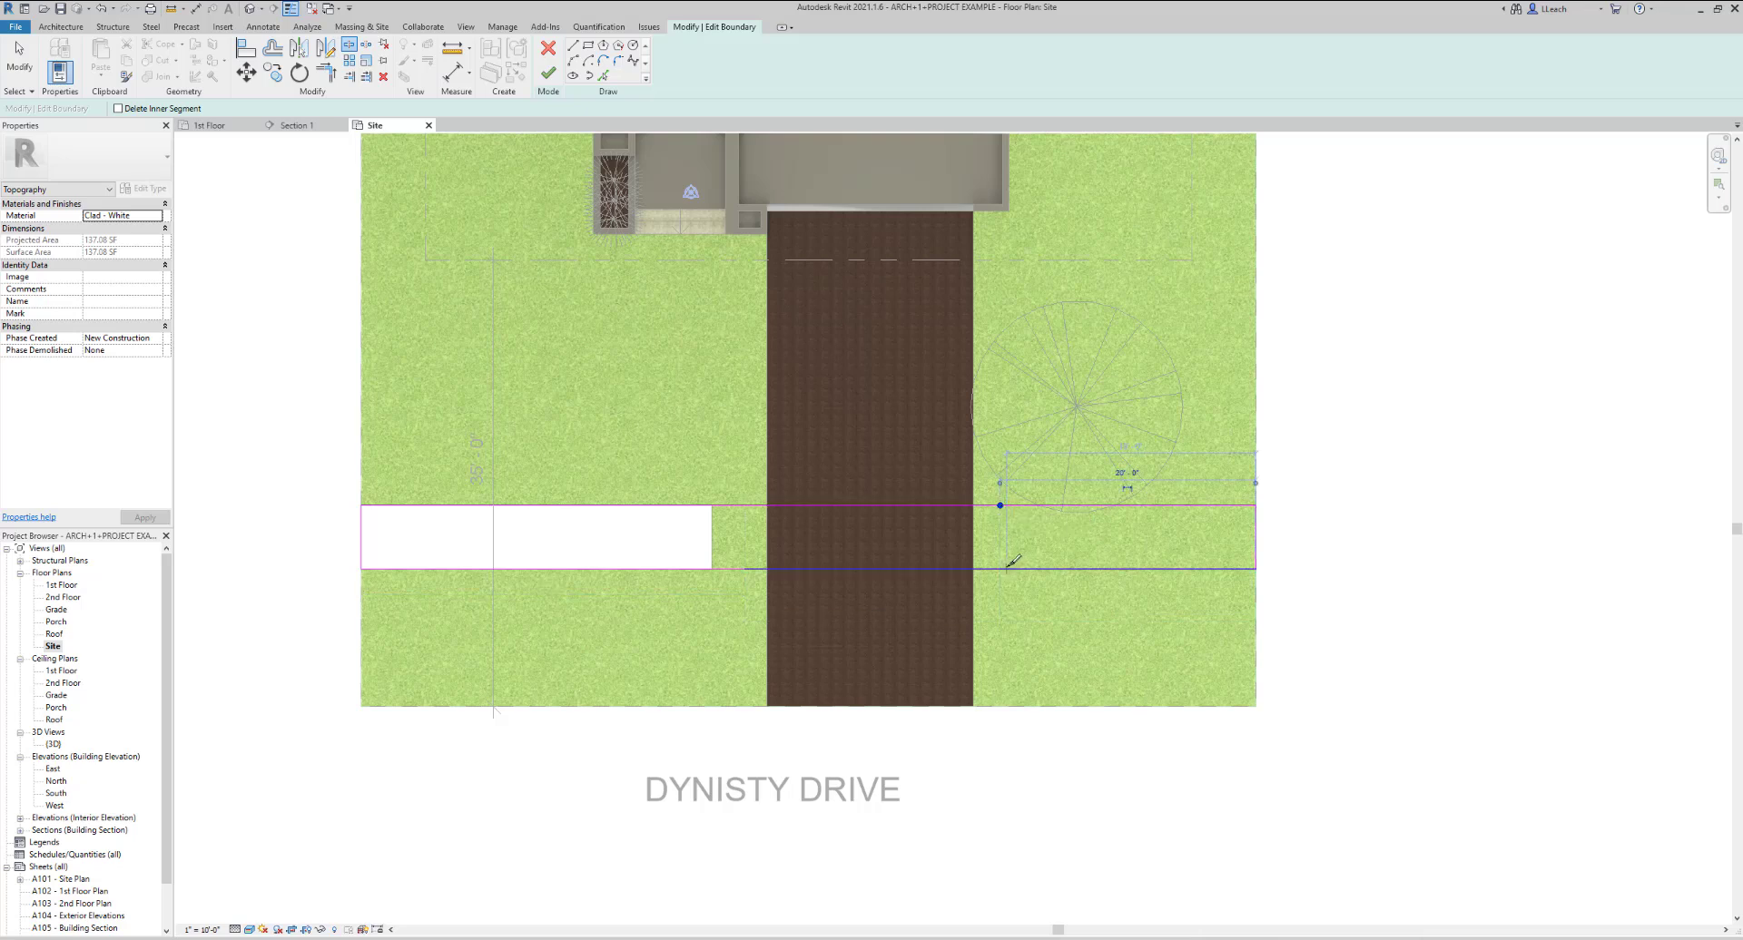
click(1000, 569)
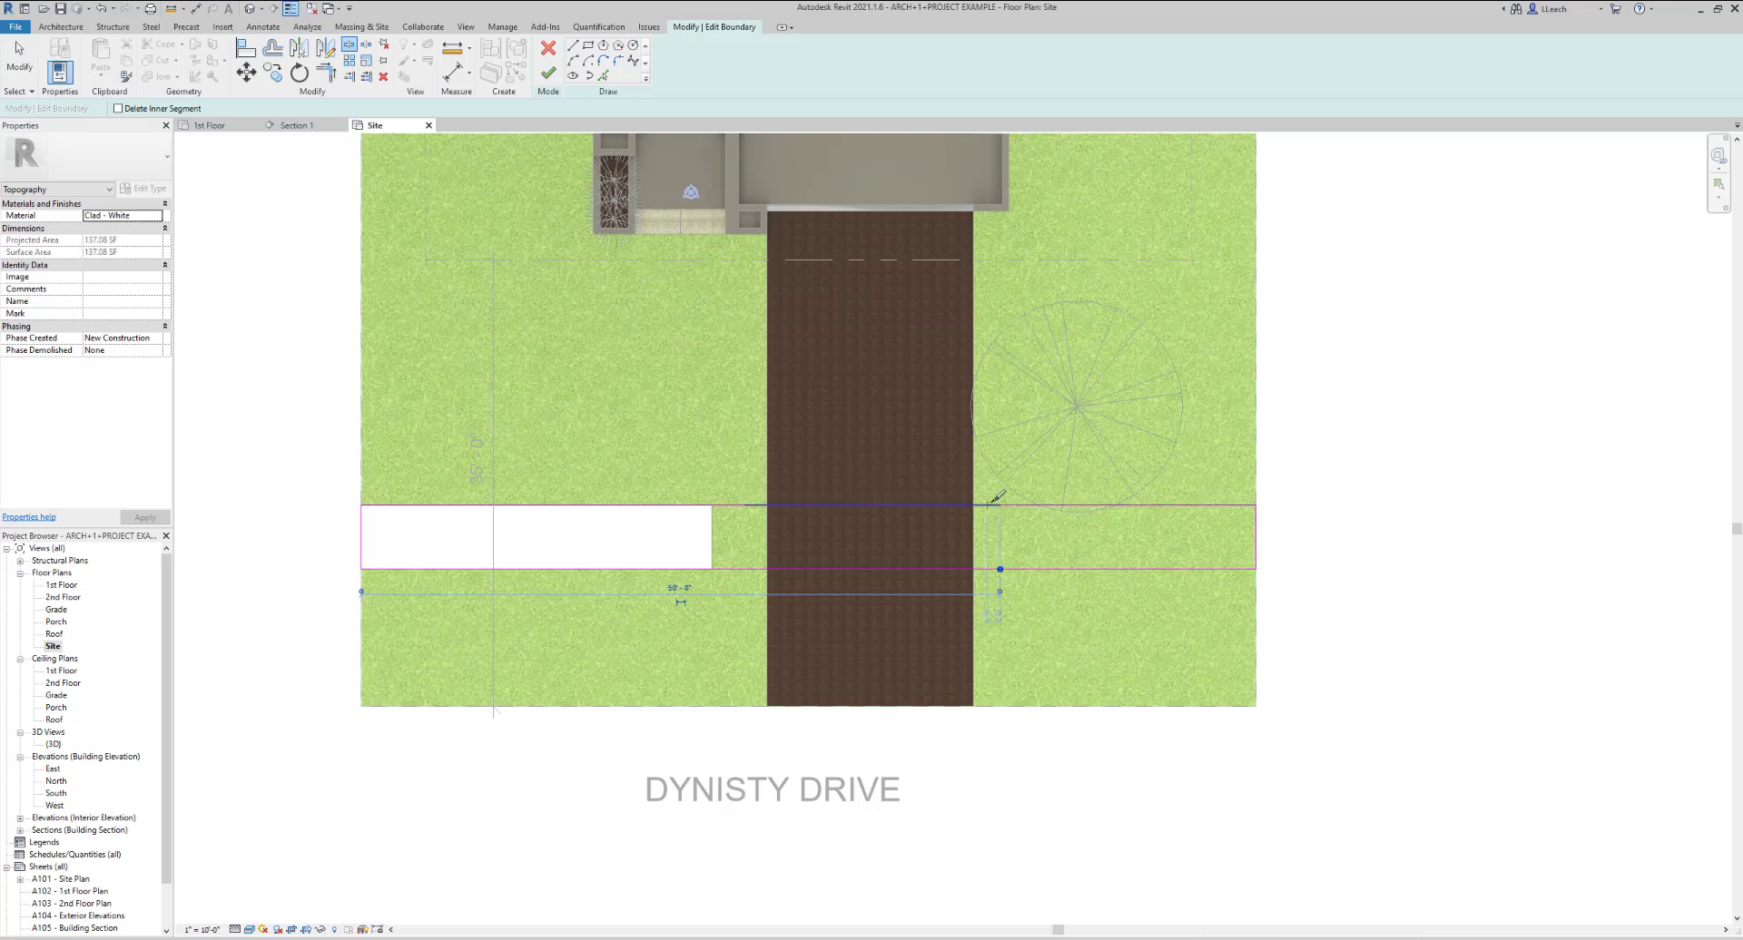
Delete the two sidewalk boundary segments that cross the driveway
key(Escape)
click(889, 502)
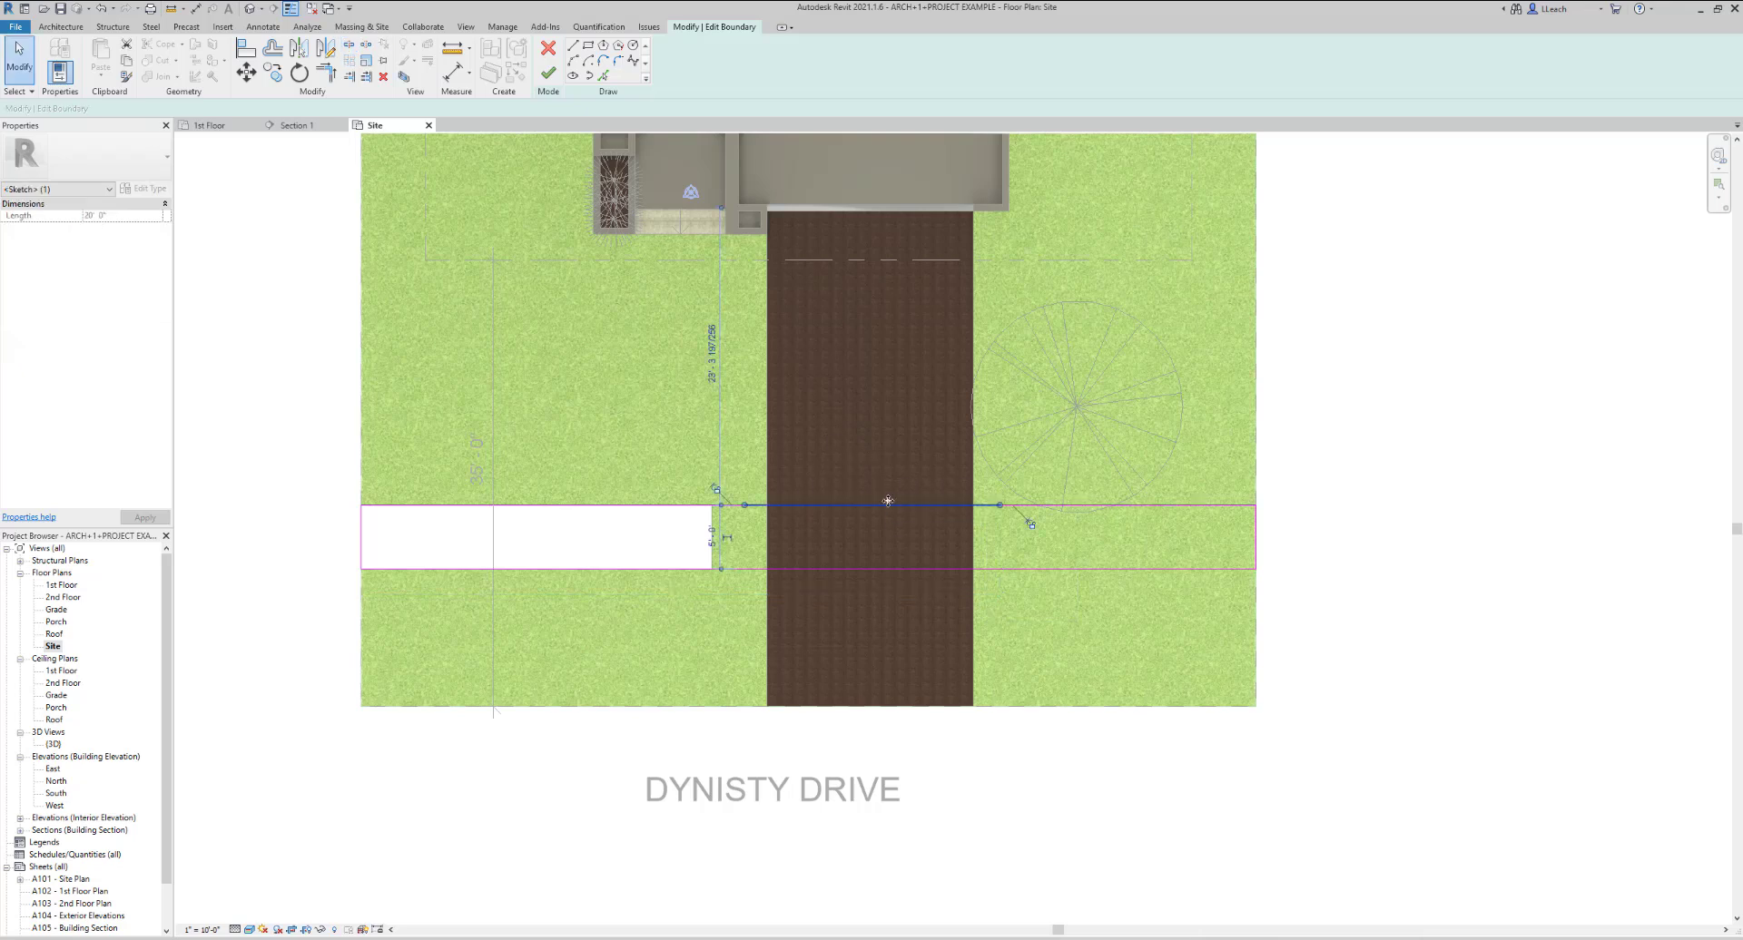
key(Delete)
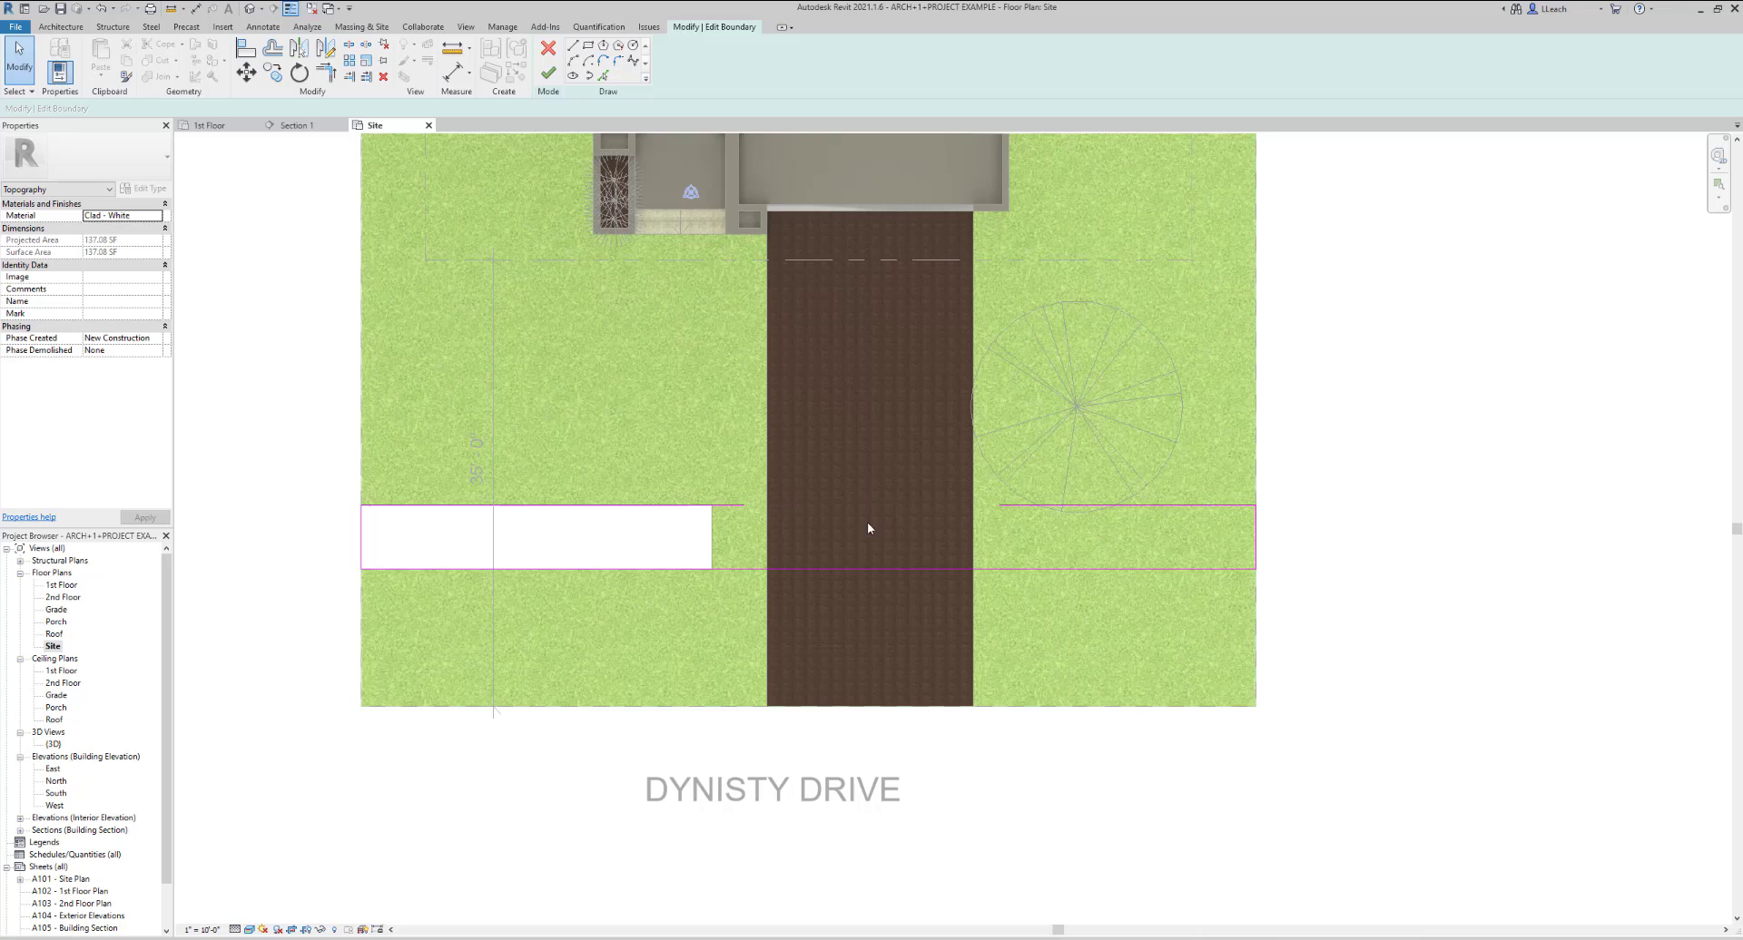
click(853, 568)
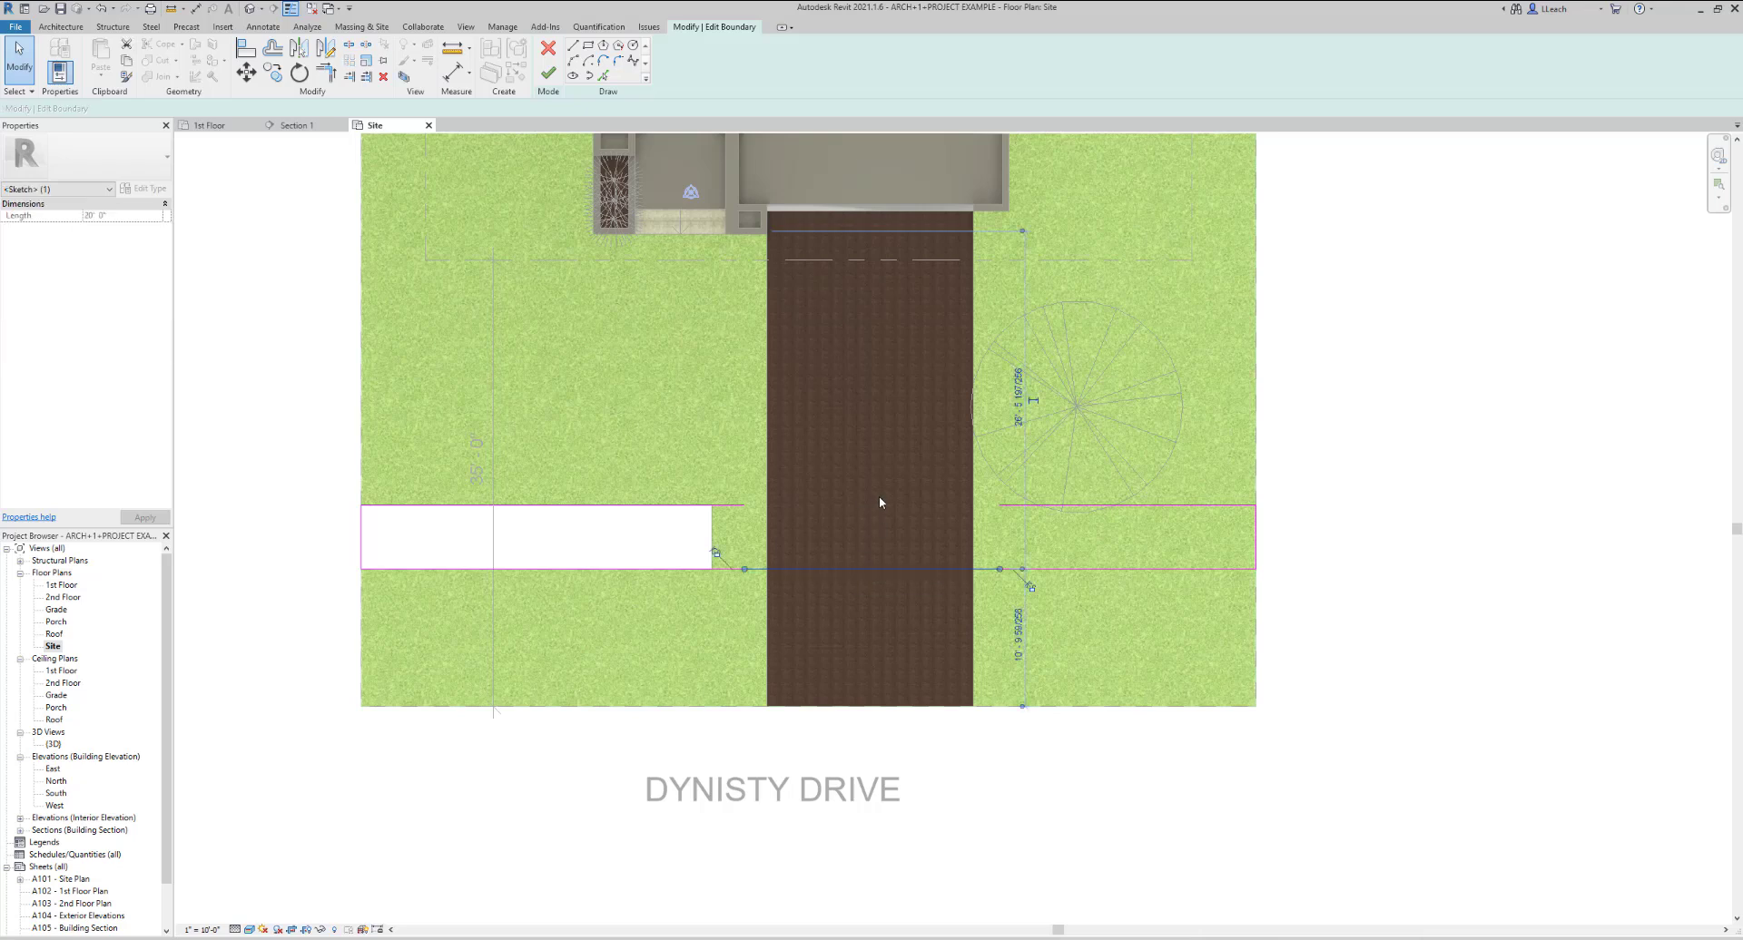
key(Delete)
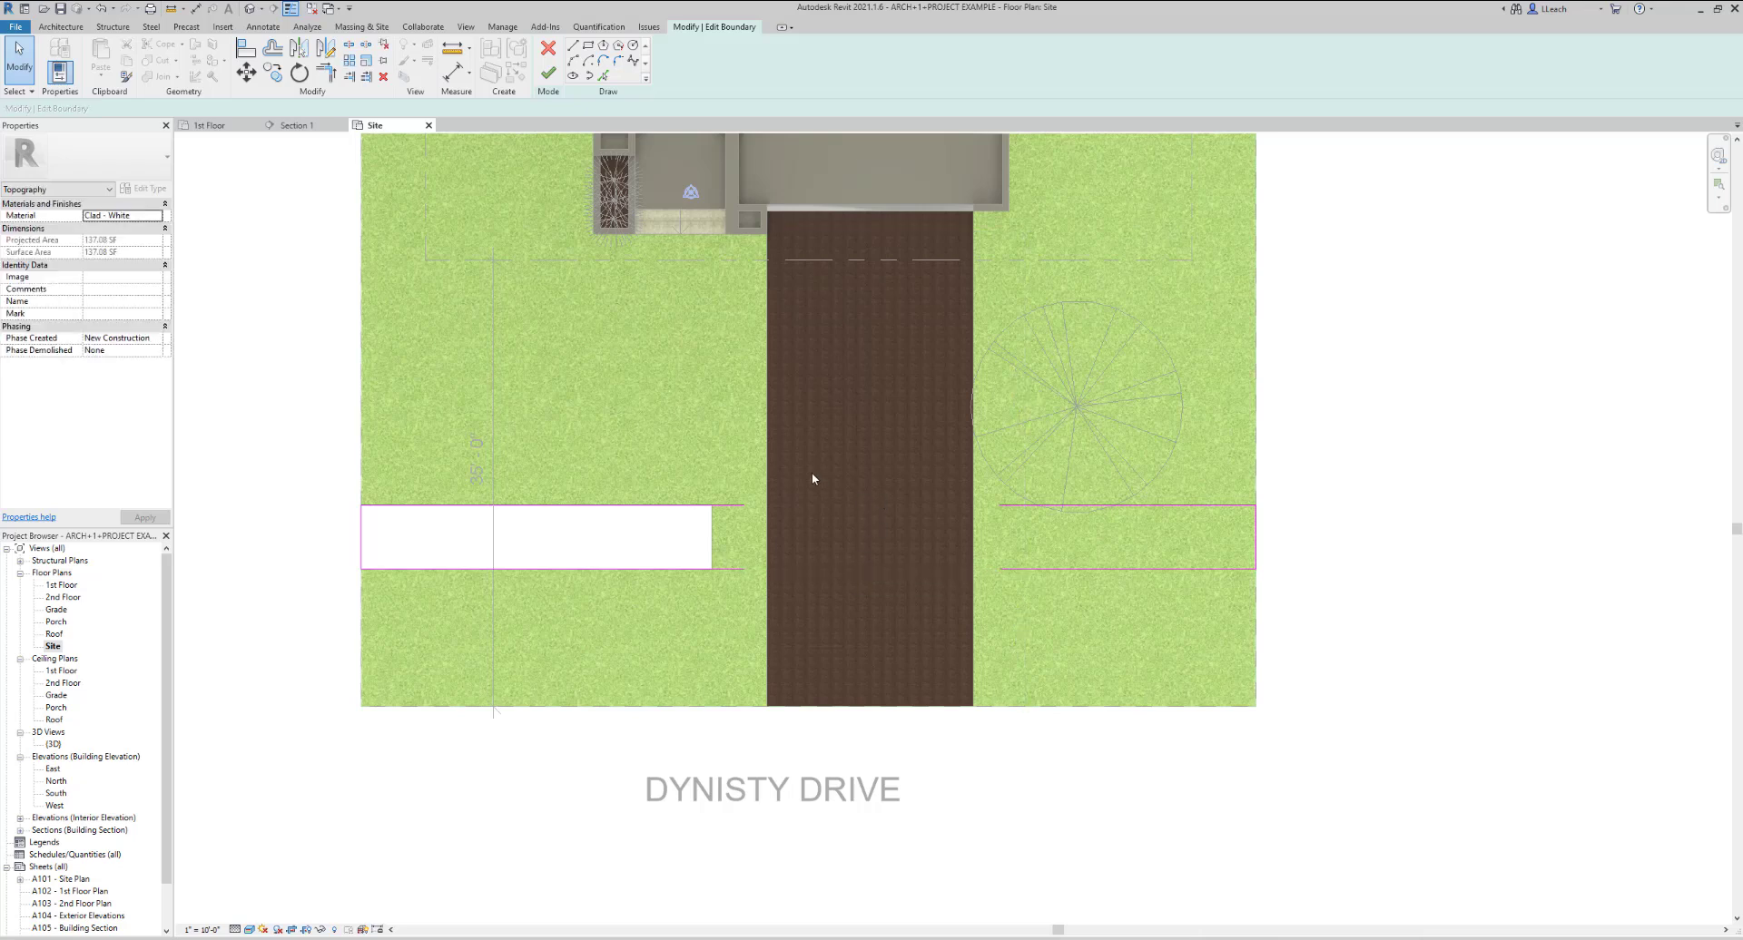
Close the open end of the sidewalk outline on the porch side with a line trimmed to the two long edges
click(573, 45)
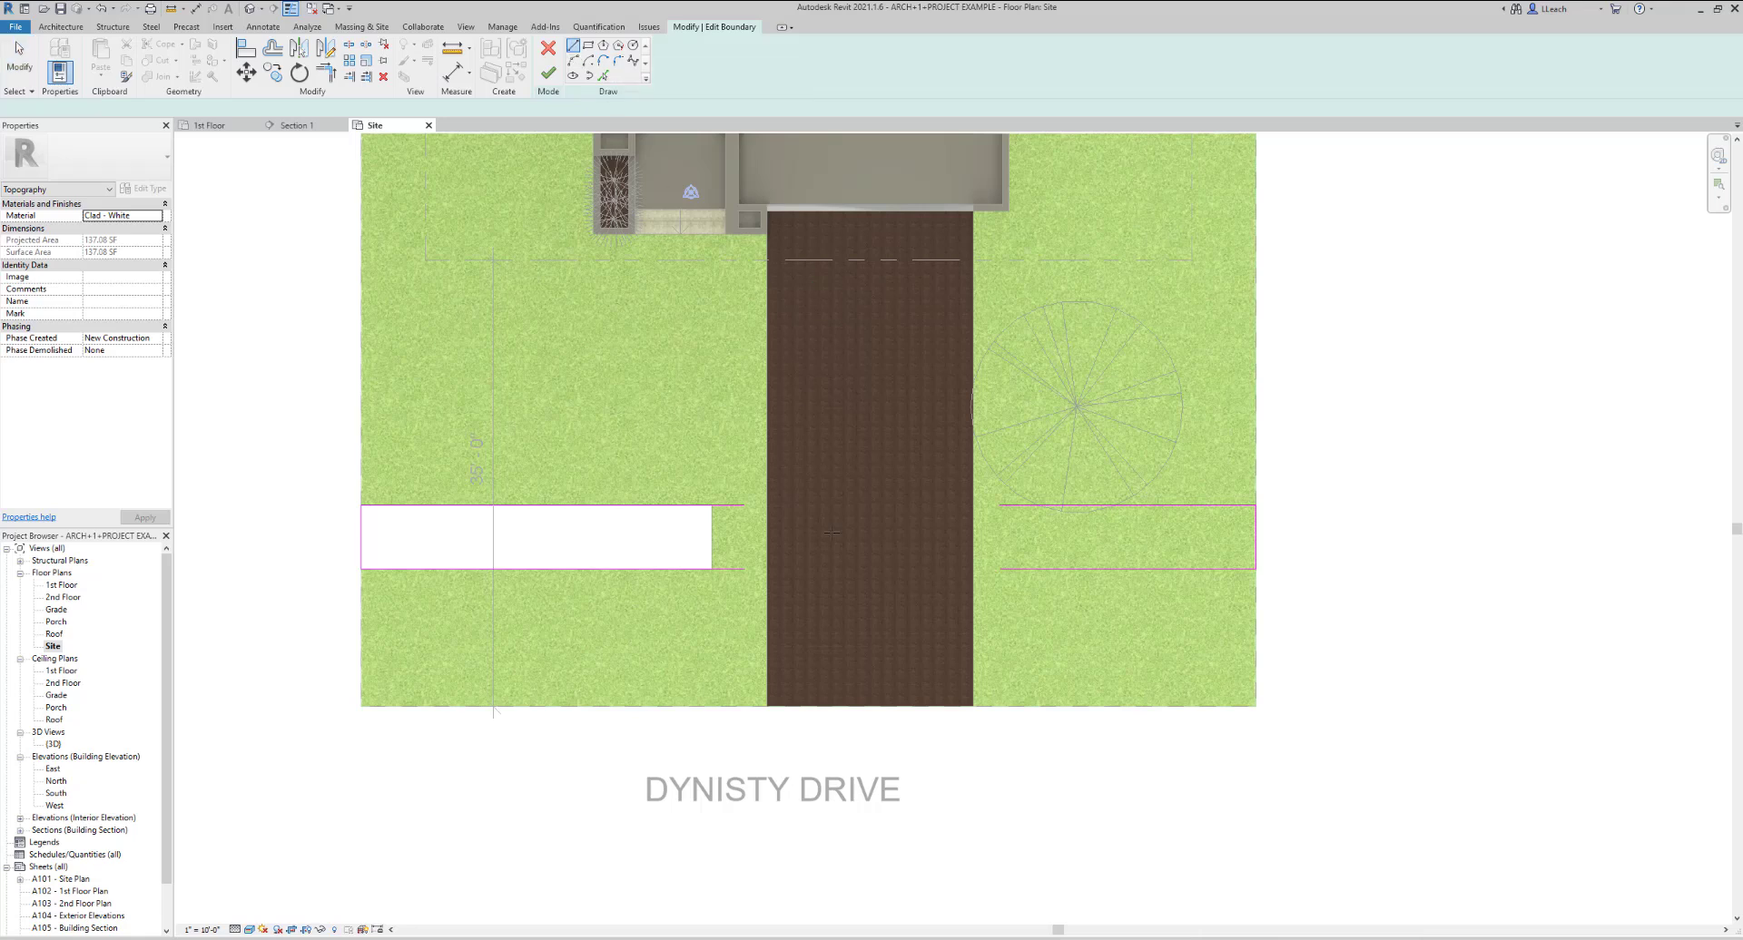
click(745, 569)
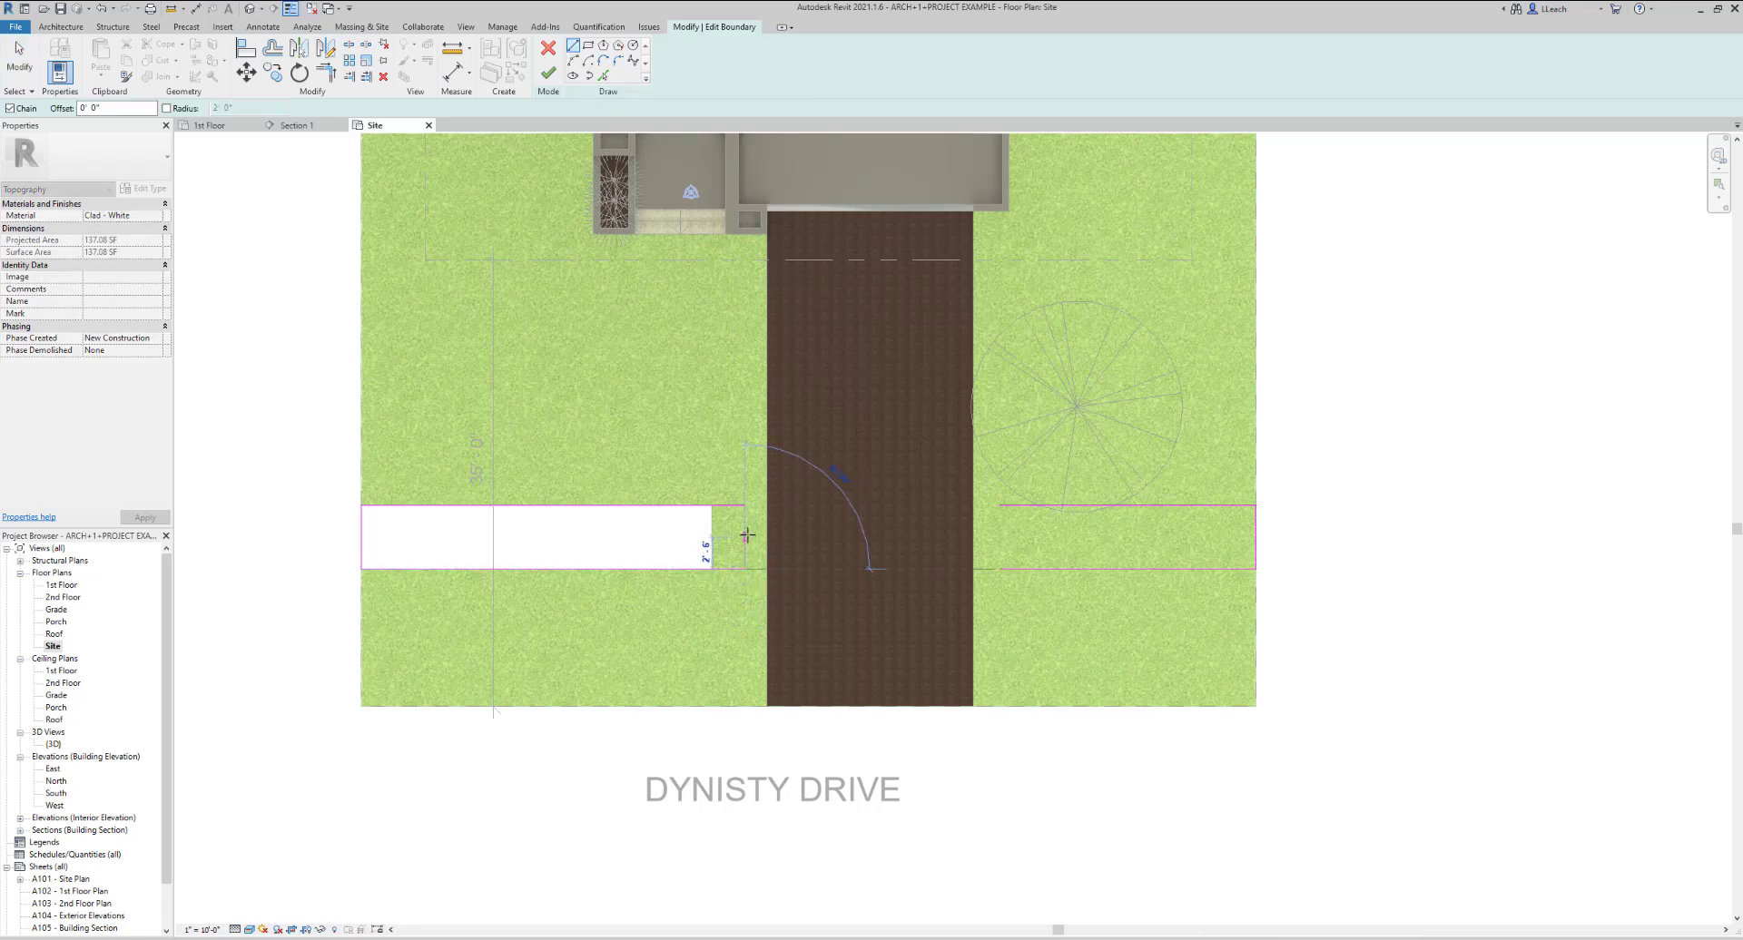
click(746, 537)
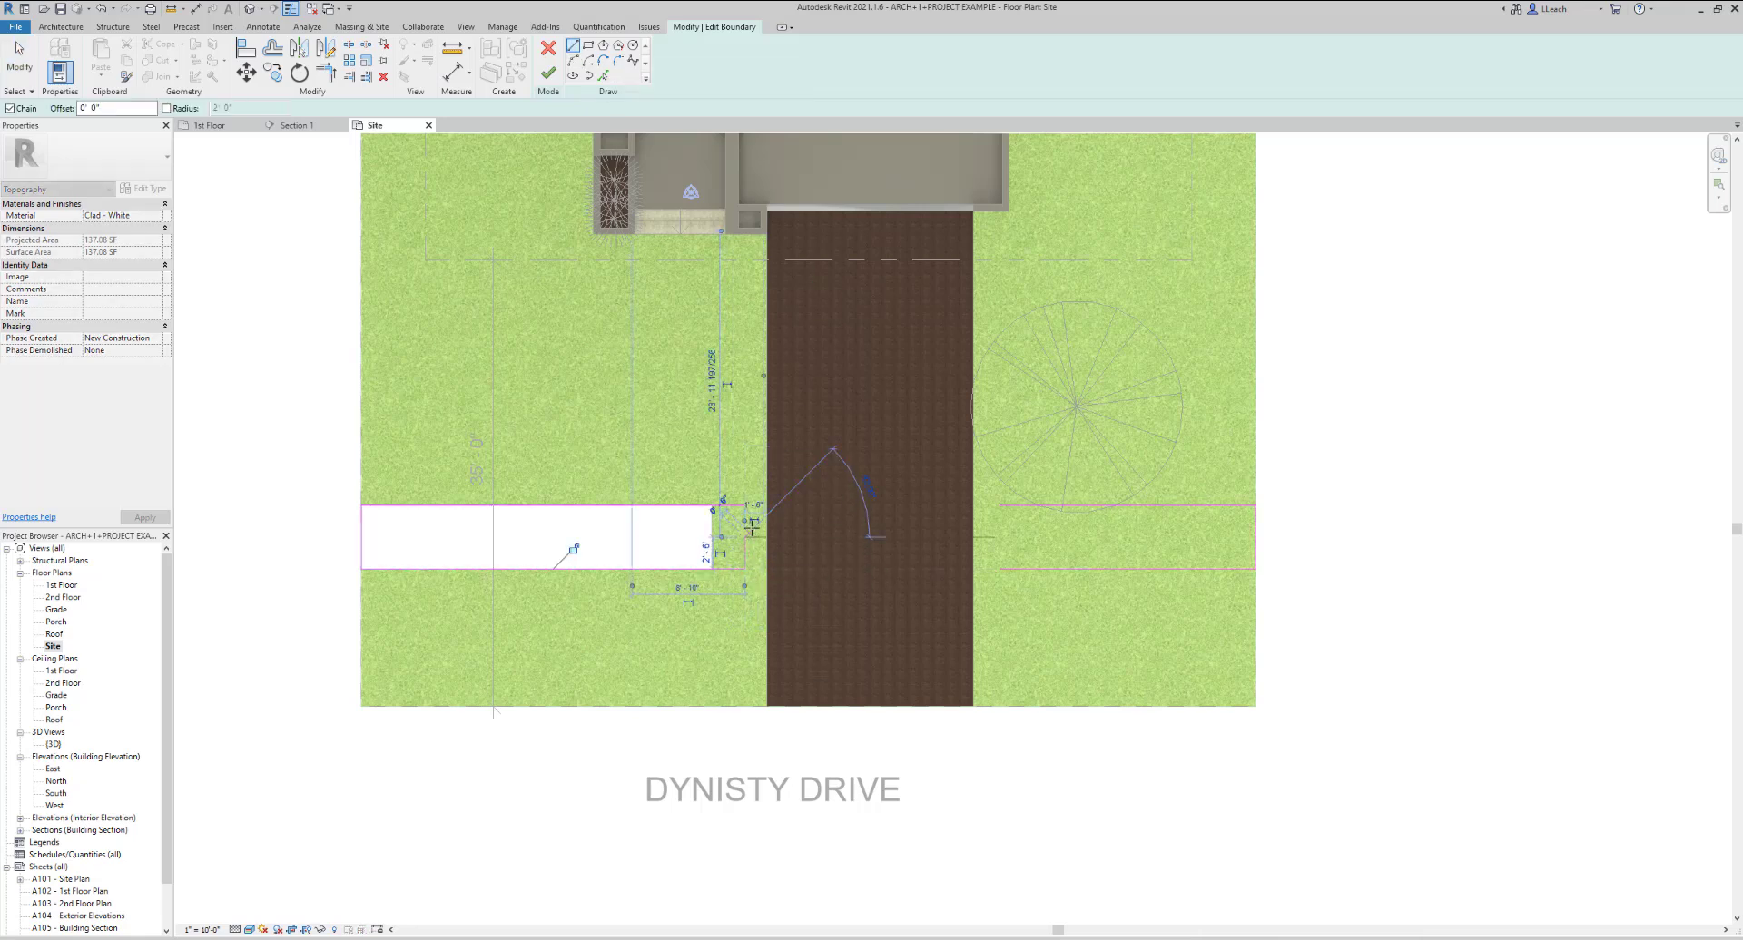
right_click(754, 482)
click(786, 490)
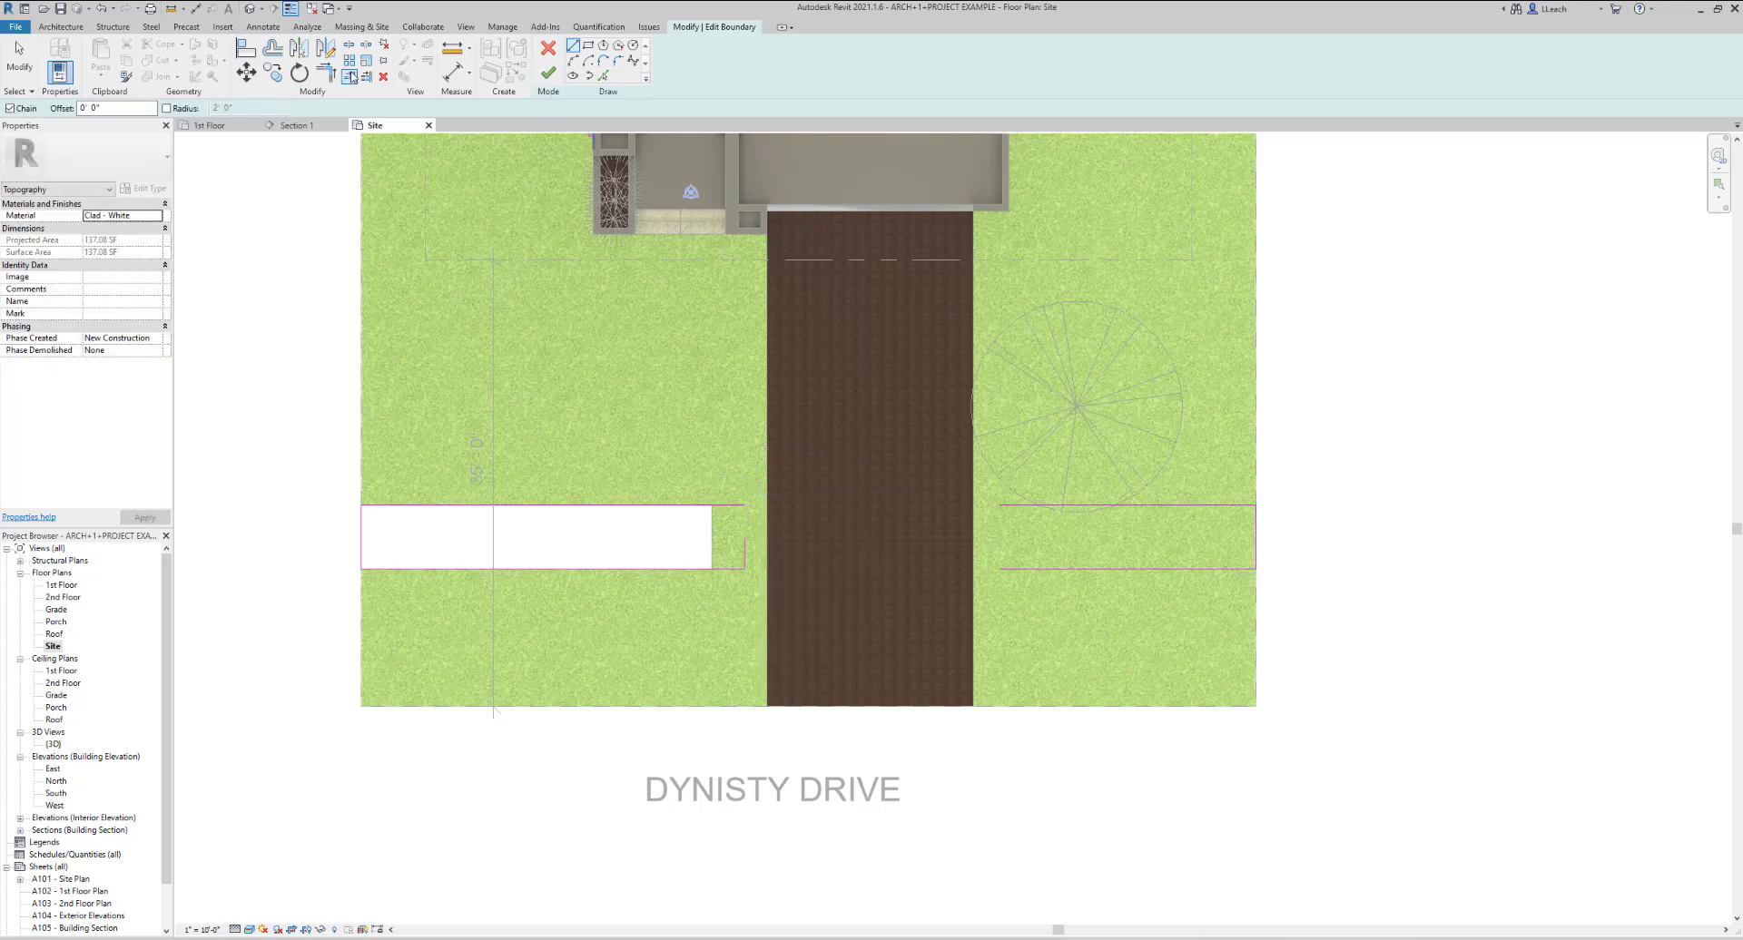
click(325, 72)
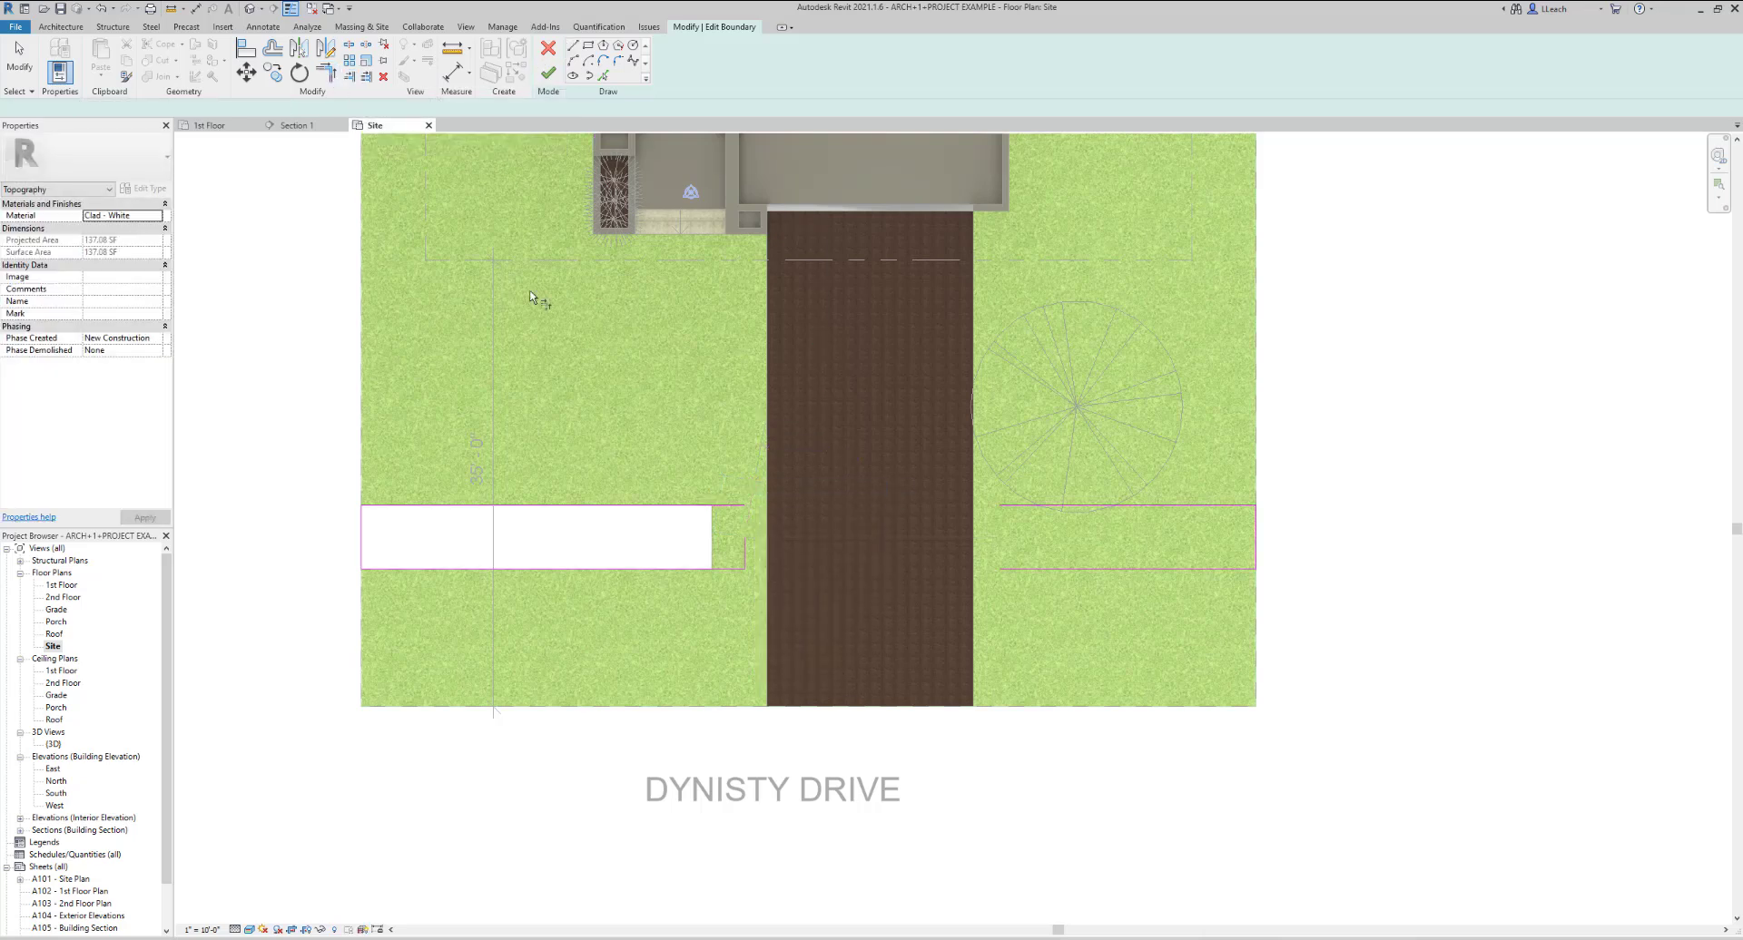
click(730, 506)
key(Escape)
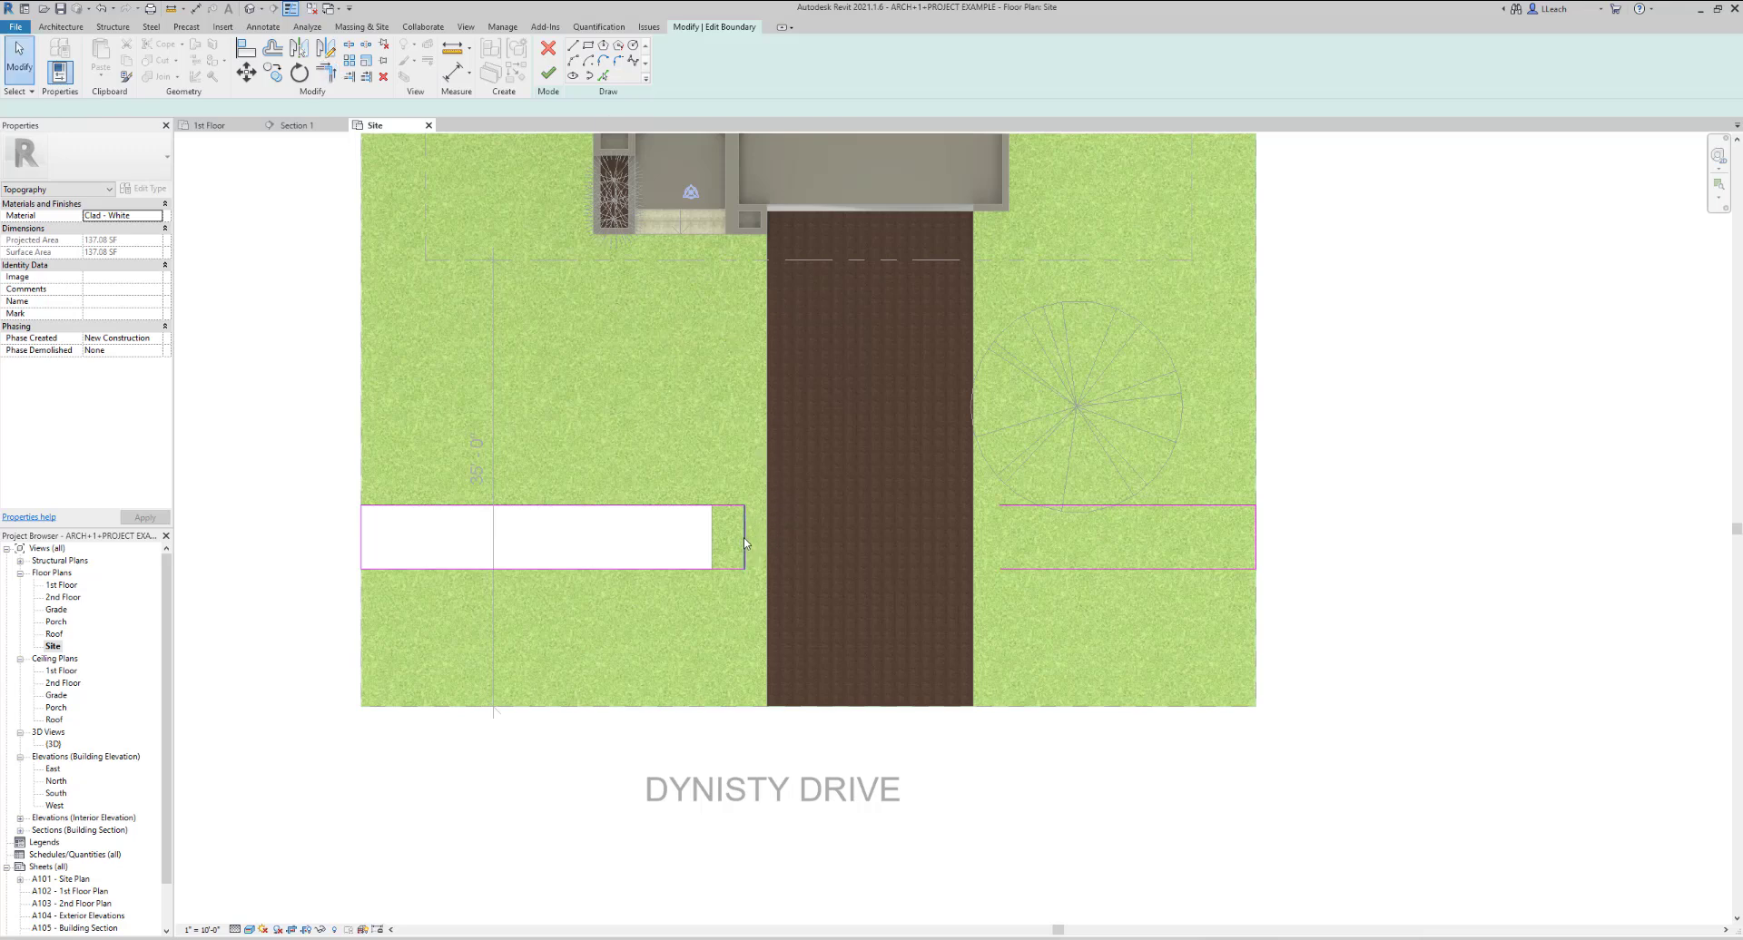
Move the closing edge of the porch-side sidewalk outline onto the driveway's edge
click(745, 536)
drag(745, 536, 769, 546)
click(863, 498)
Close the open end of the sidewalk outline on the tree side with a line trimmed to the two long edges
click(572, 46)
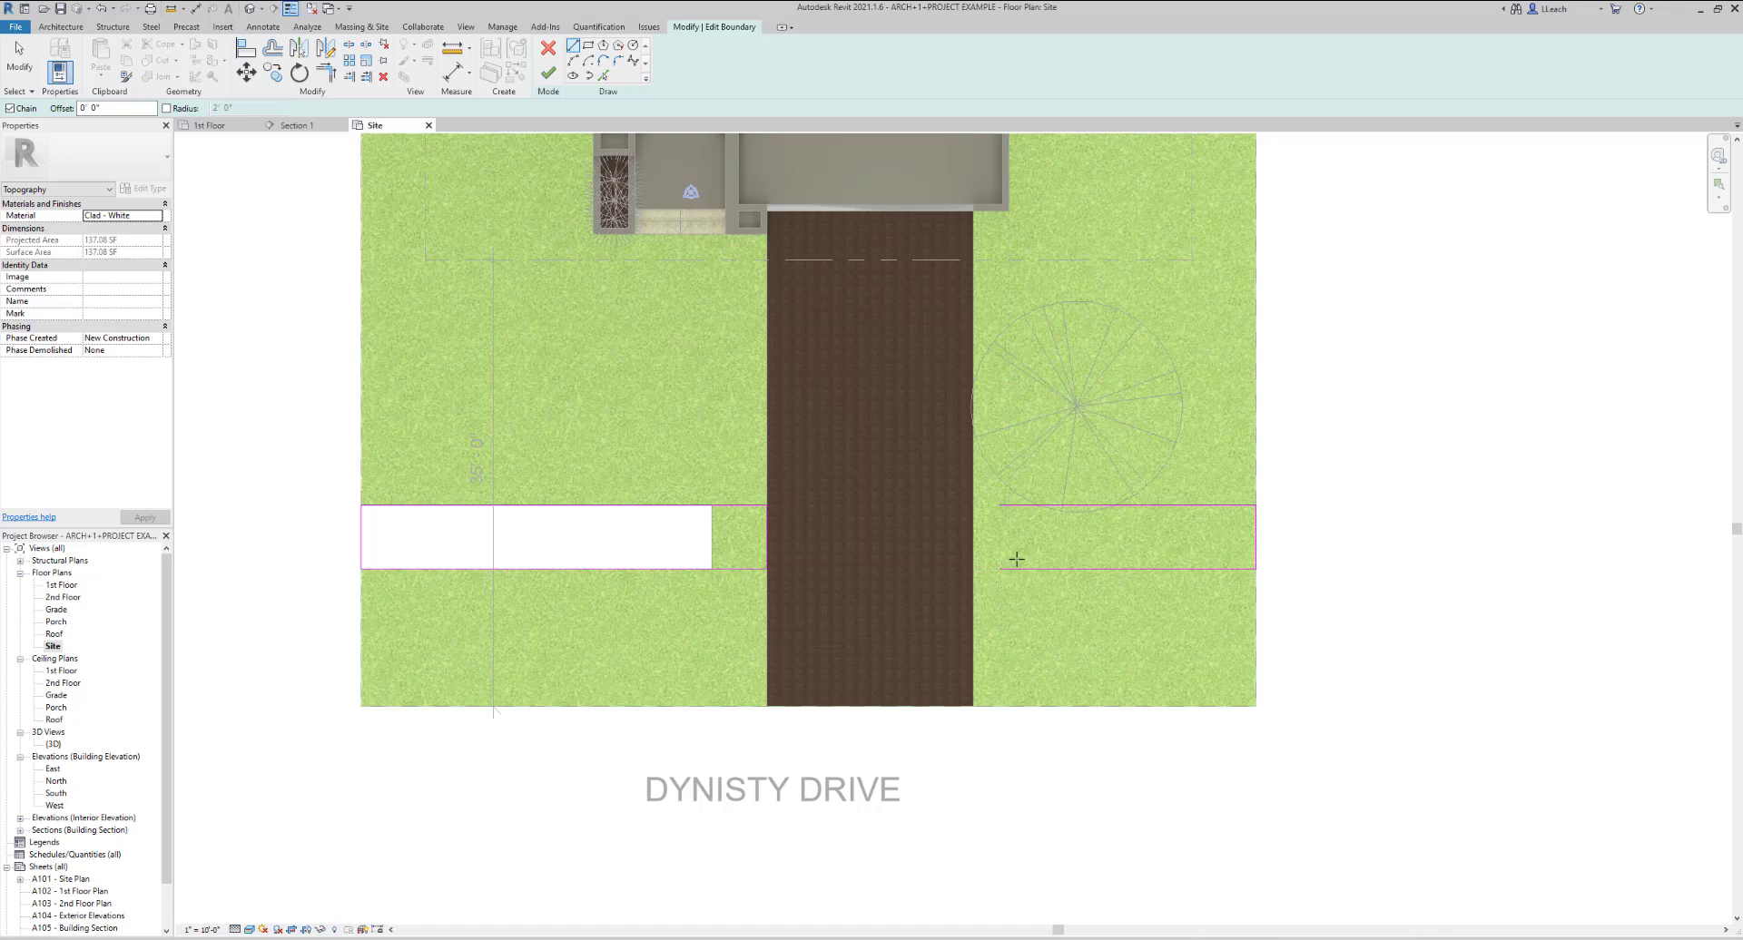
click(1003, 535)
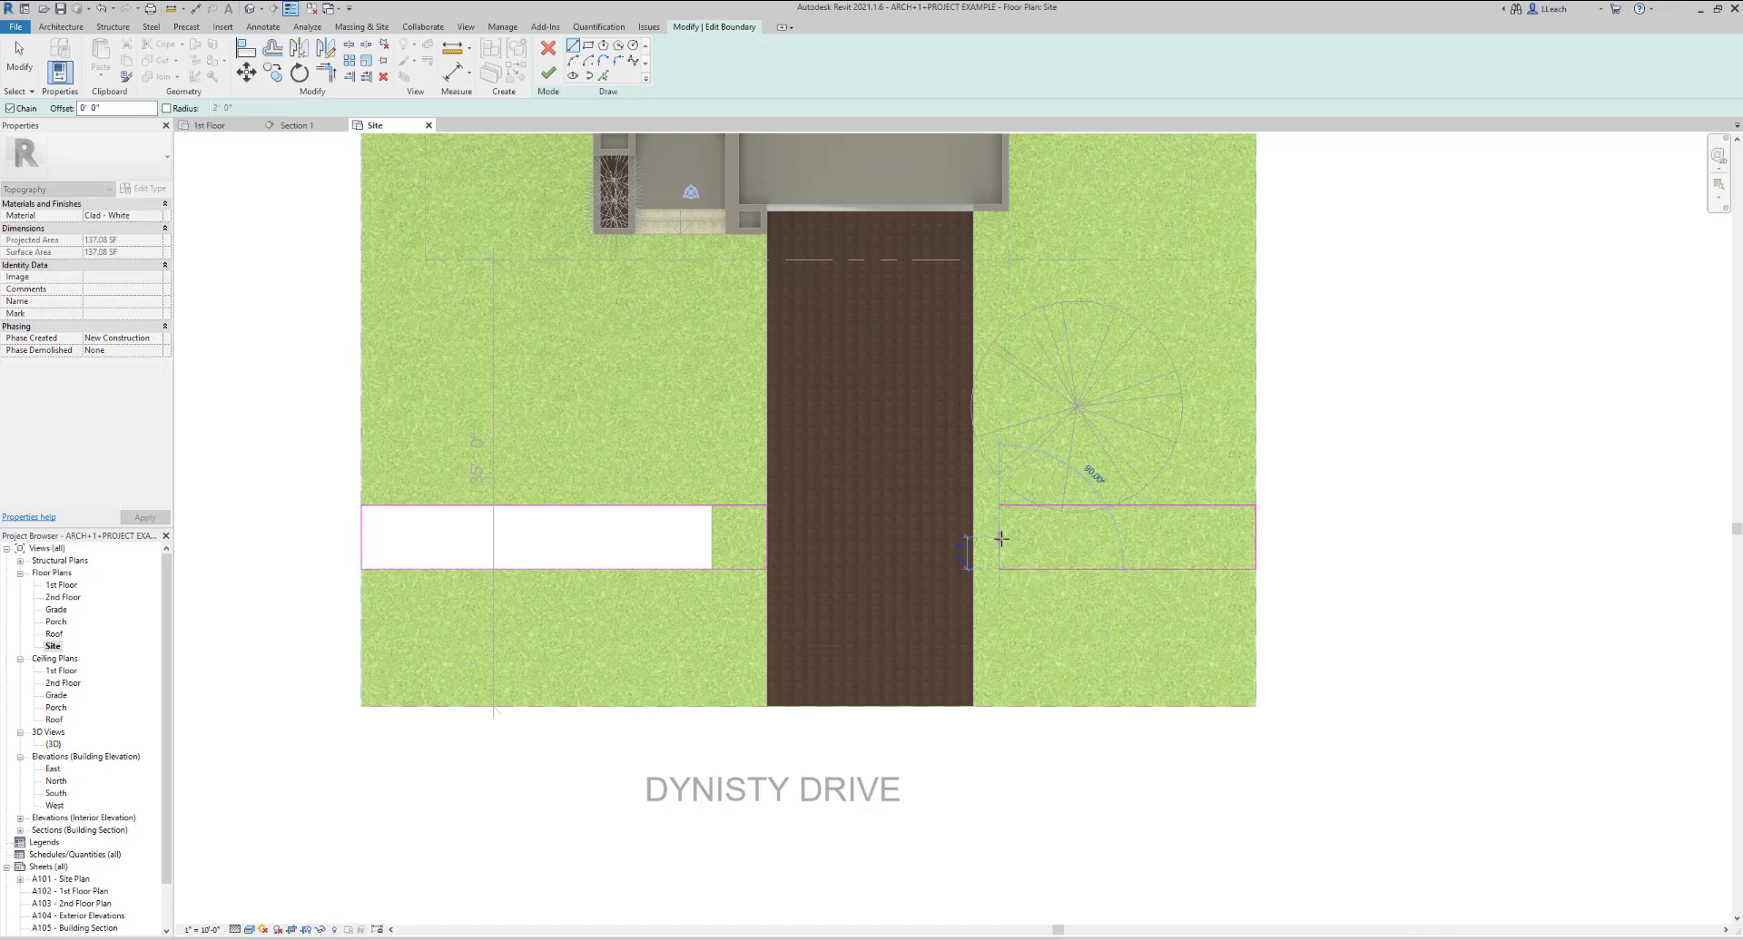
key(Escape)
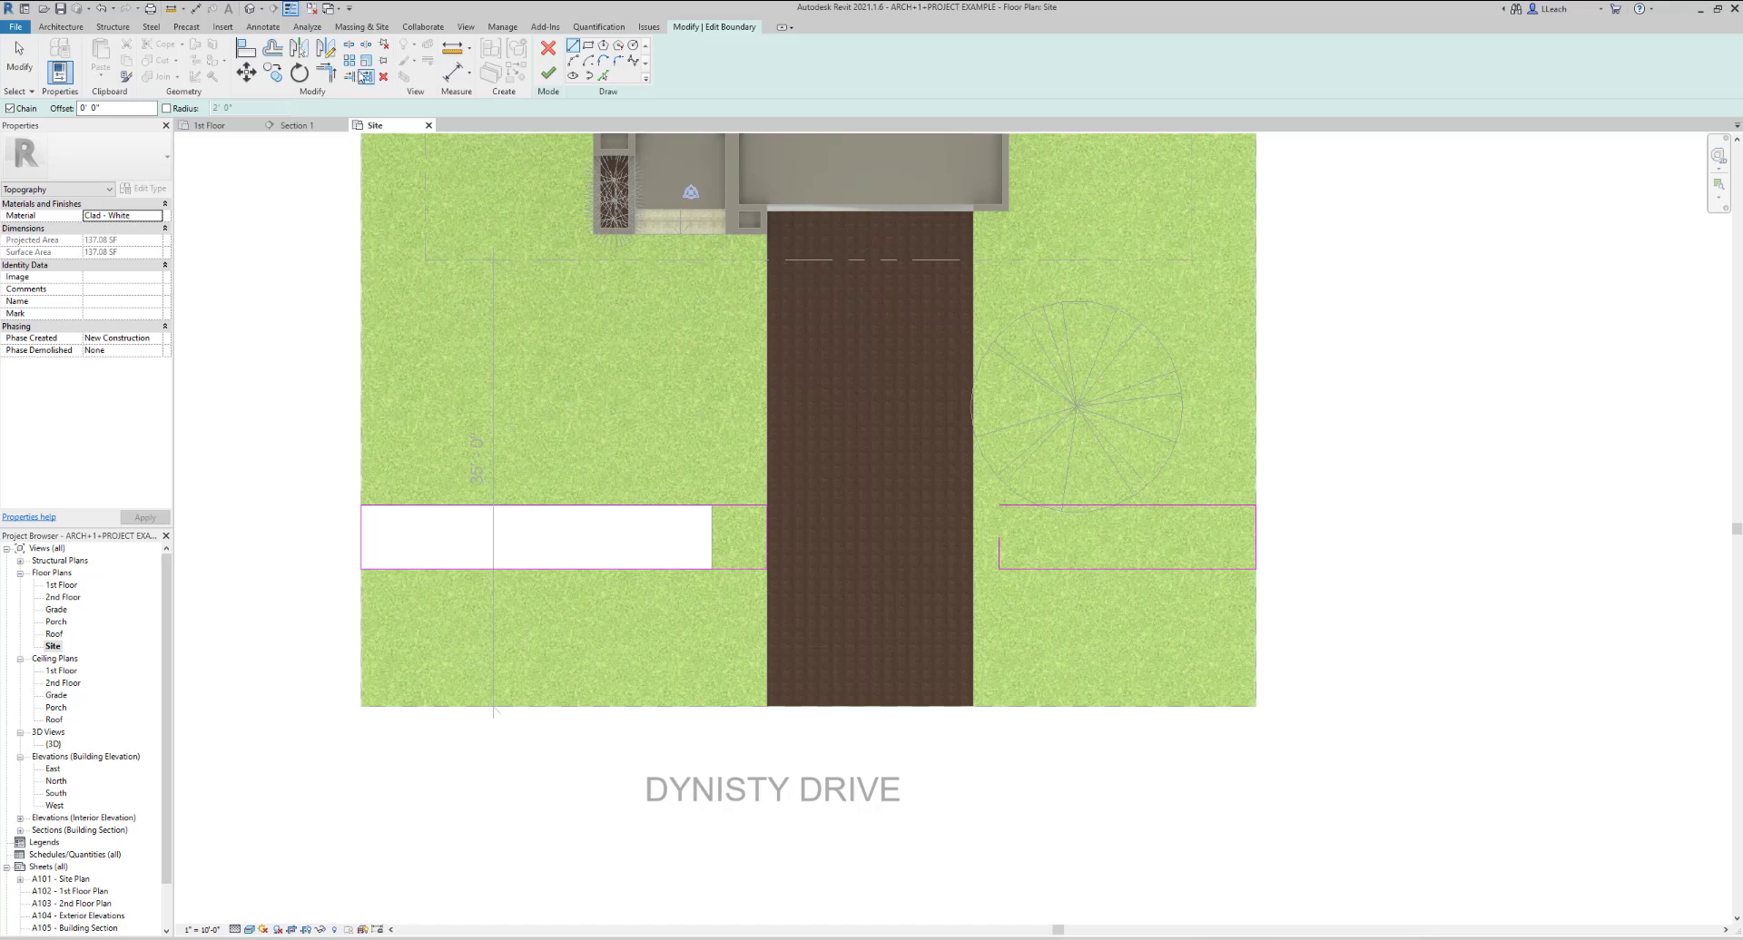
click(326, 72)
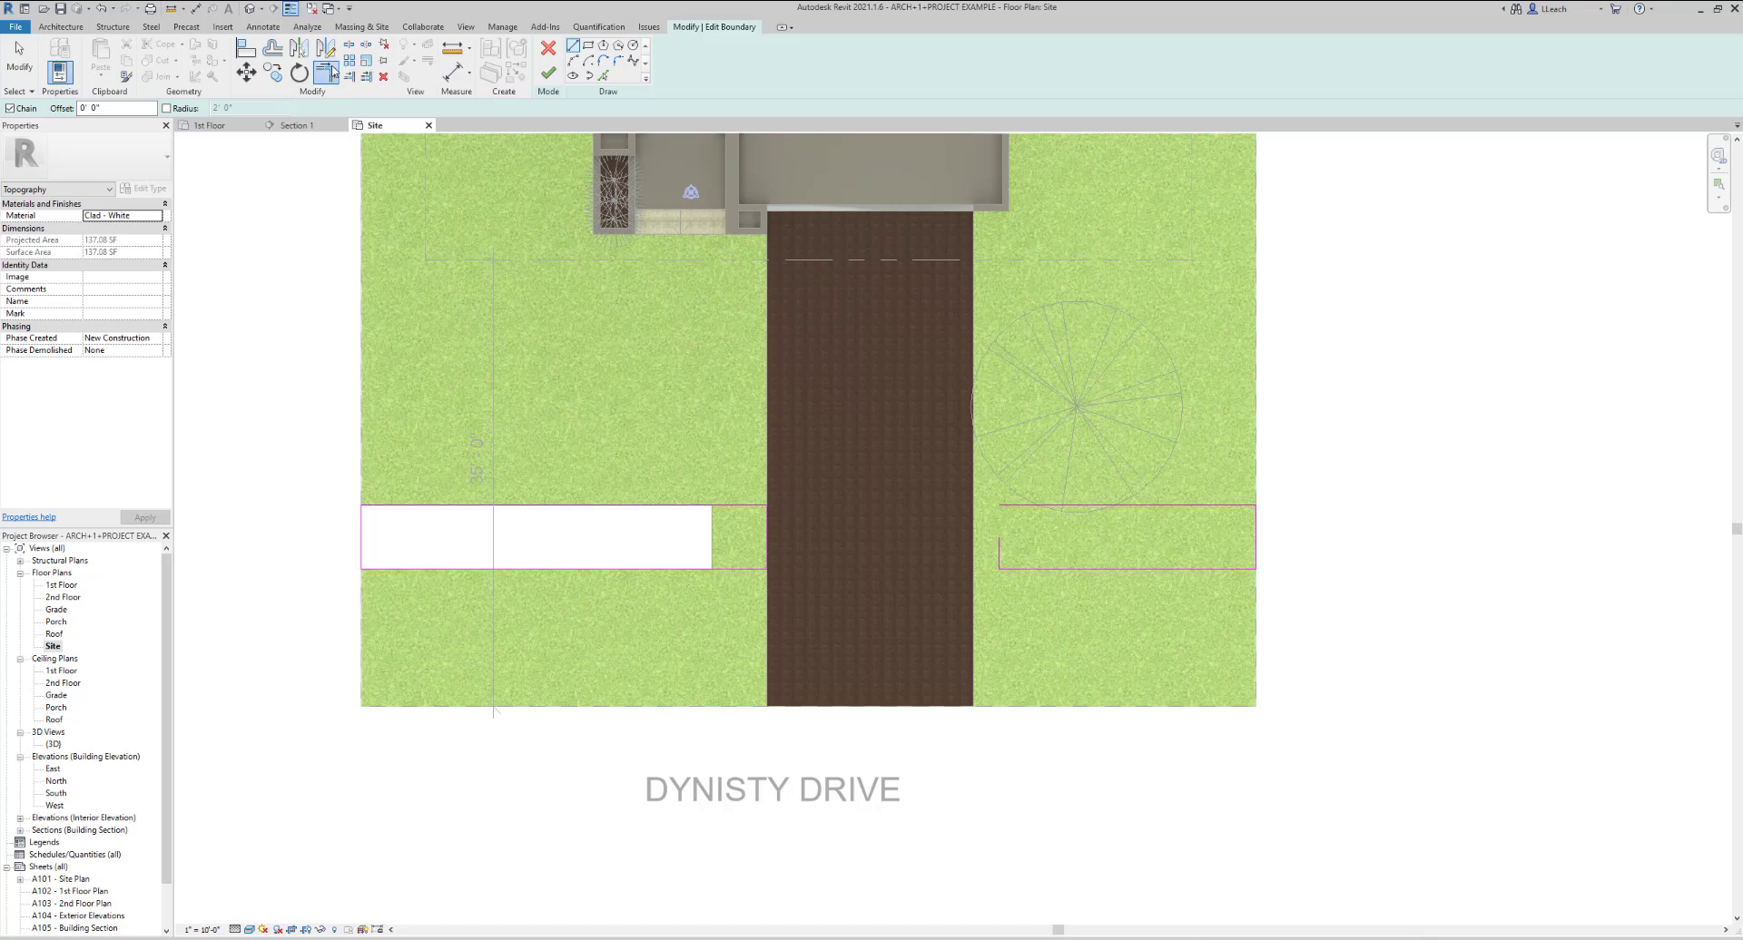
click(1001, 553)
click(1011, 507)
key(Escape)
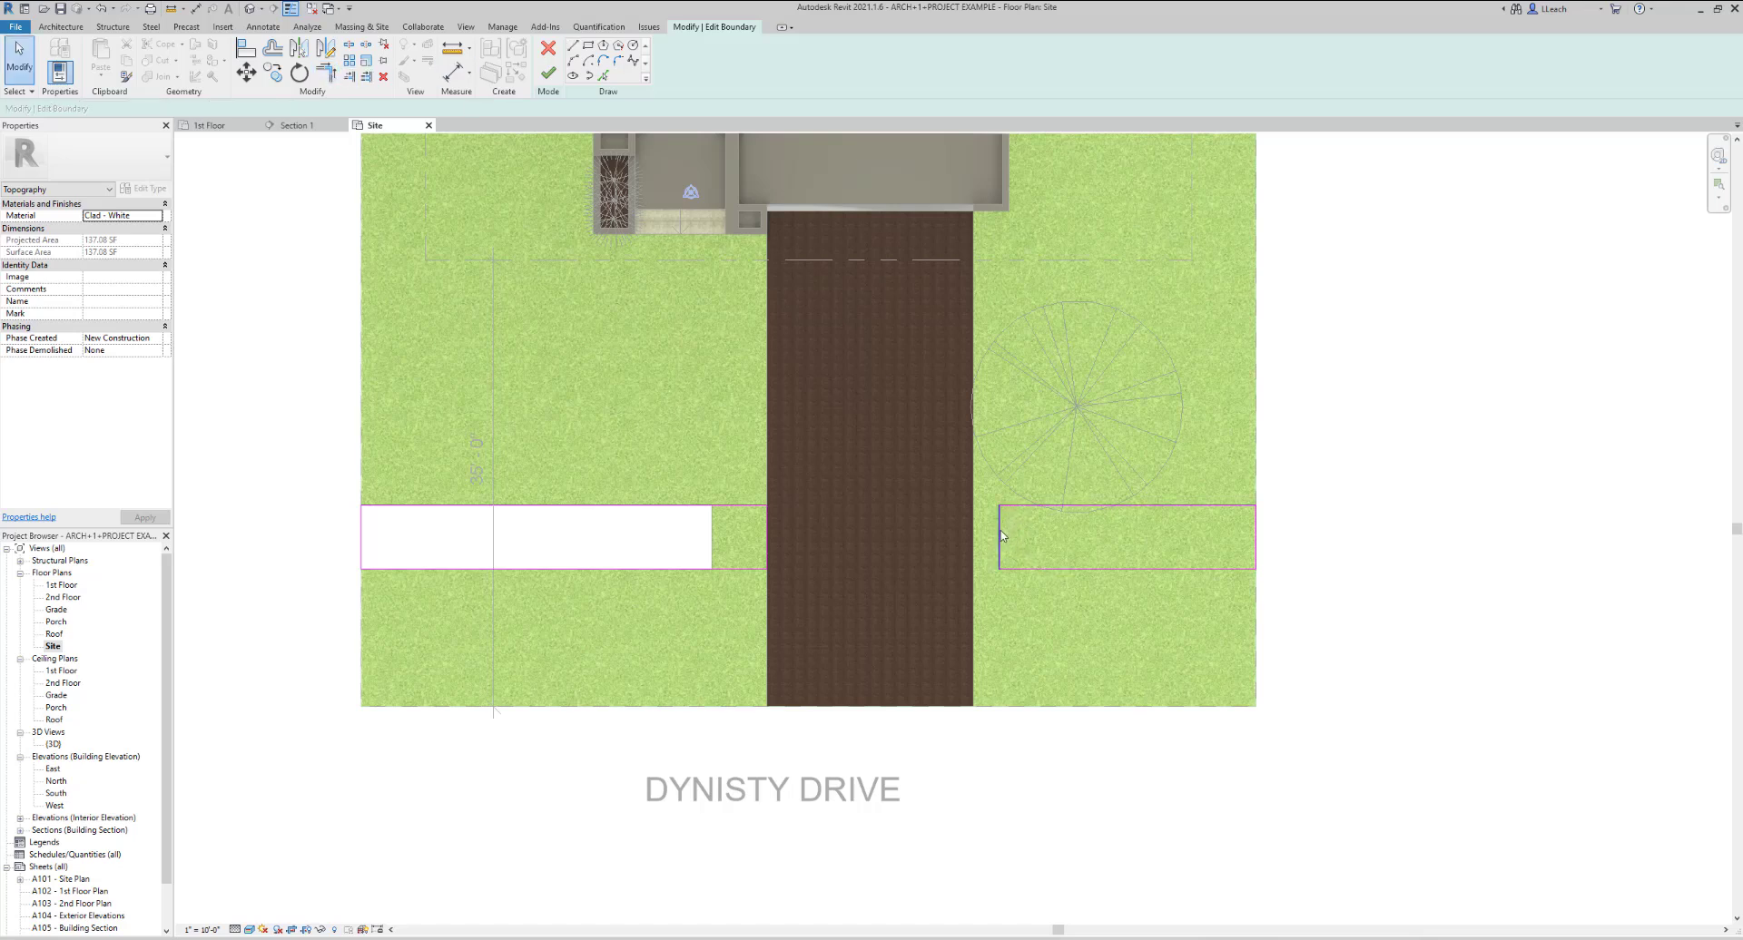
Move the closing edge of the tree-side sidewalk outline onto the driveway's edge and finish the sidewalk boundary edit
click(1000, 532)
drag(1000, 531, 940, 563)
scroll(979, 534, up, 3)
scroll(981, 533, up, 3)
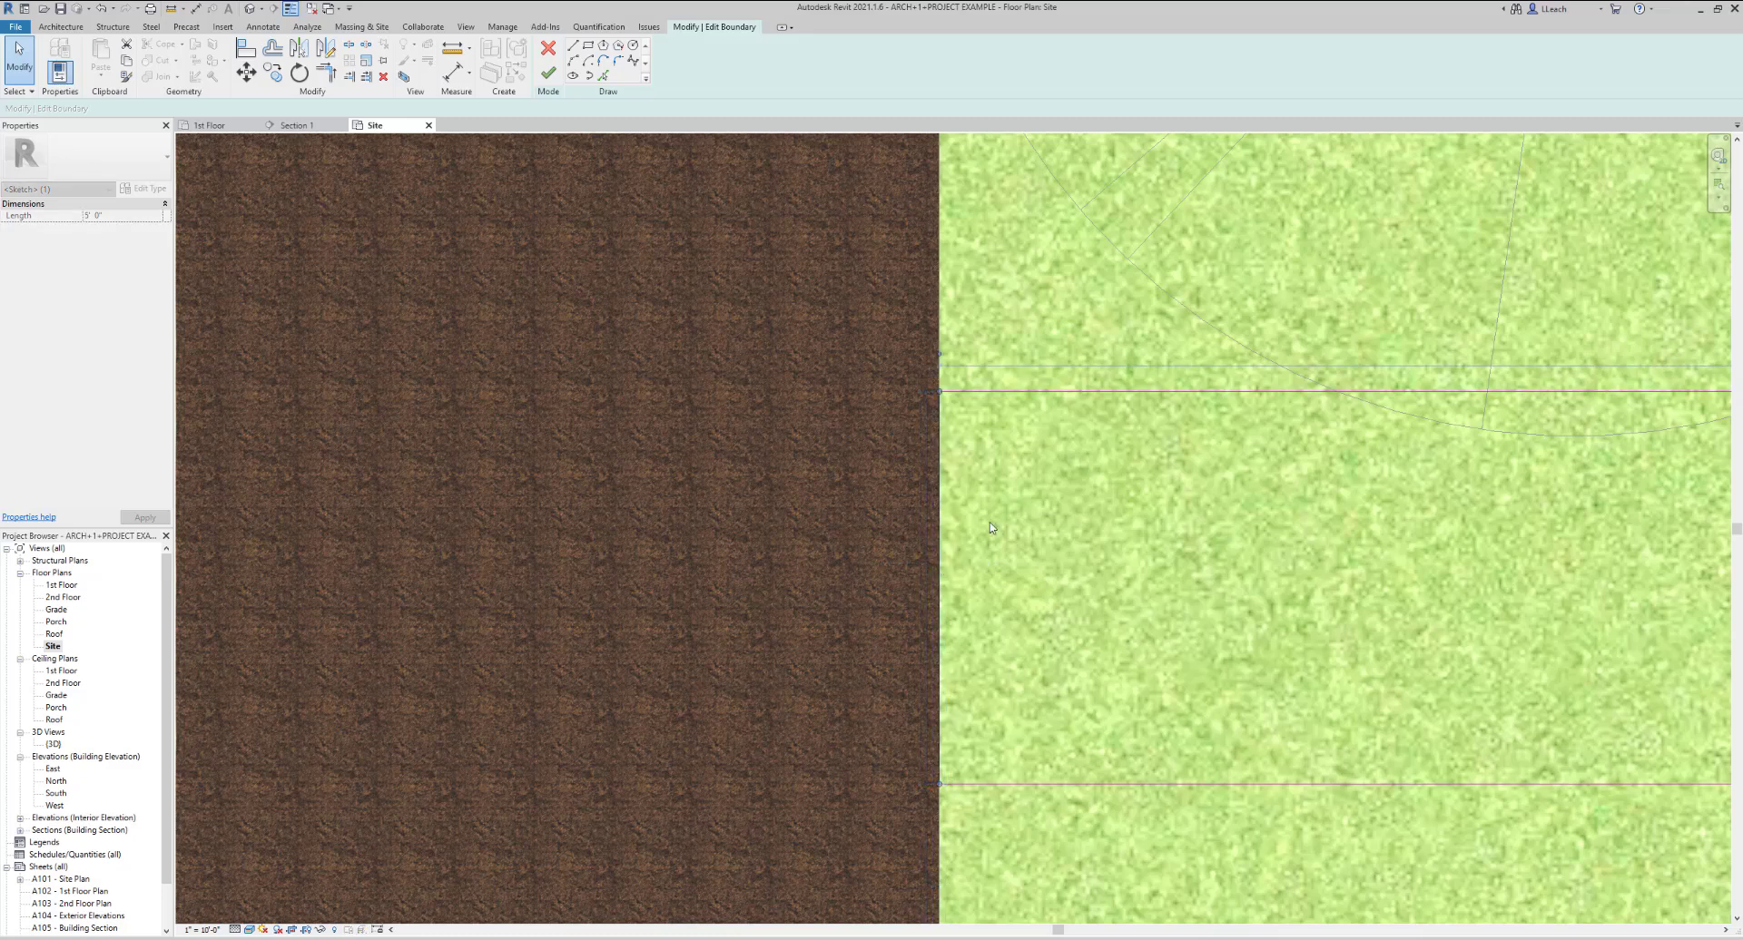
click(907, 490)
scroll(908, 484, down, 3)
scroll(331, 531, up, 2)
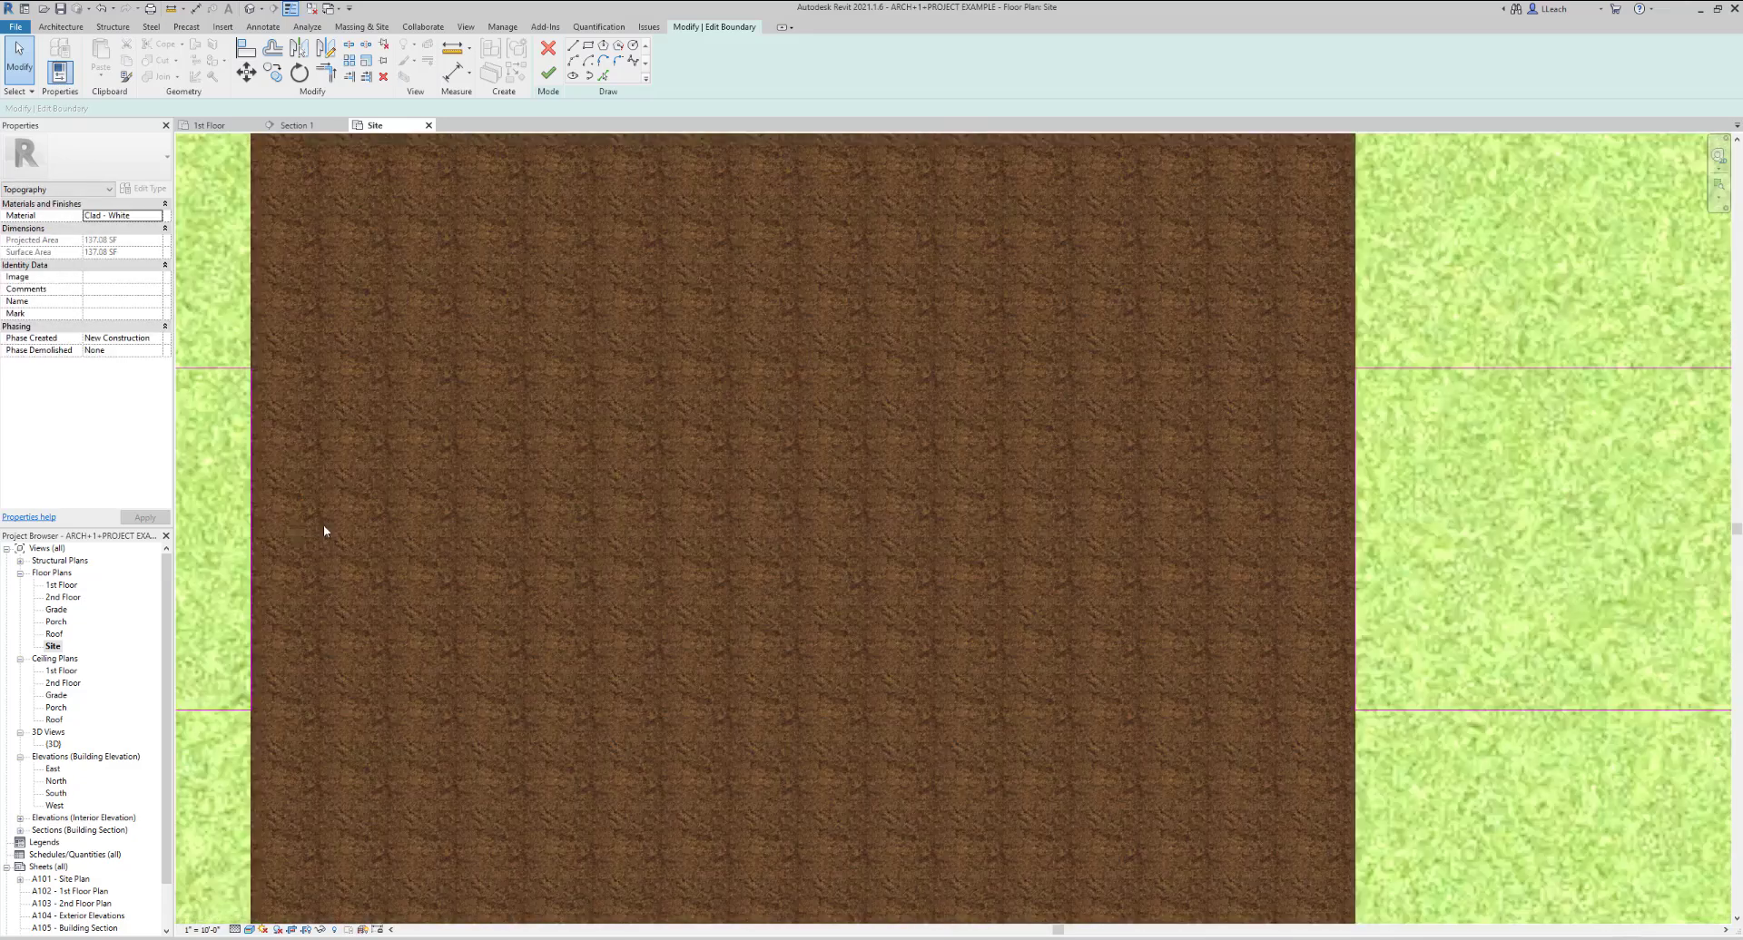
scroll(300, 536, down, 3)
scroll(495, 519, down, 5)
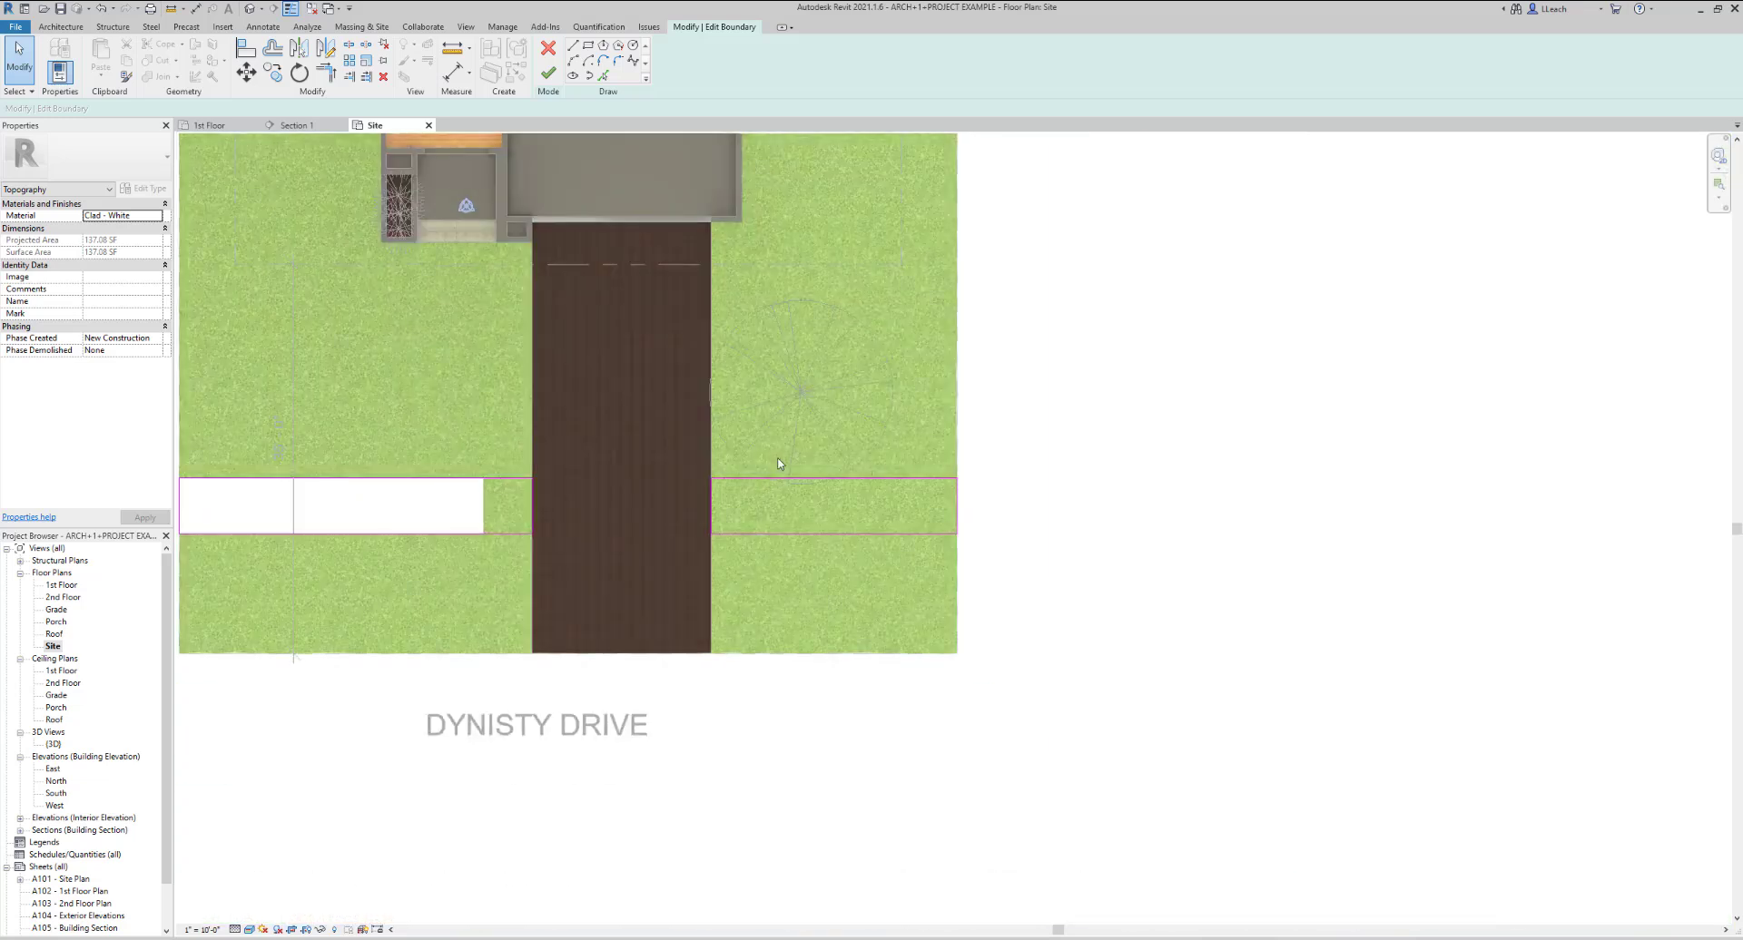
click(548, 73)
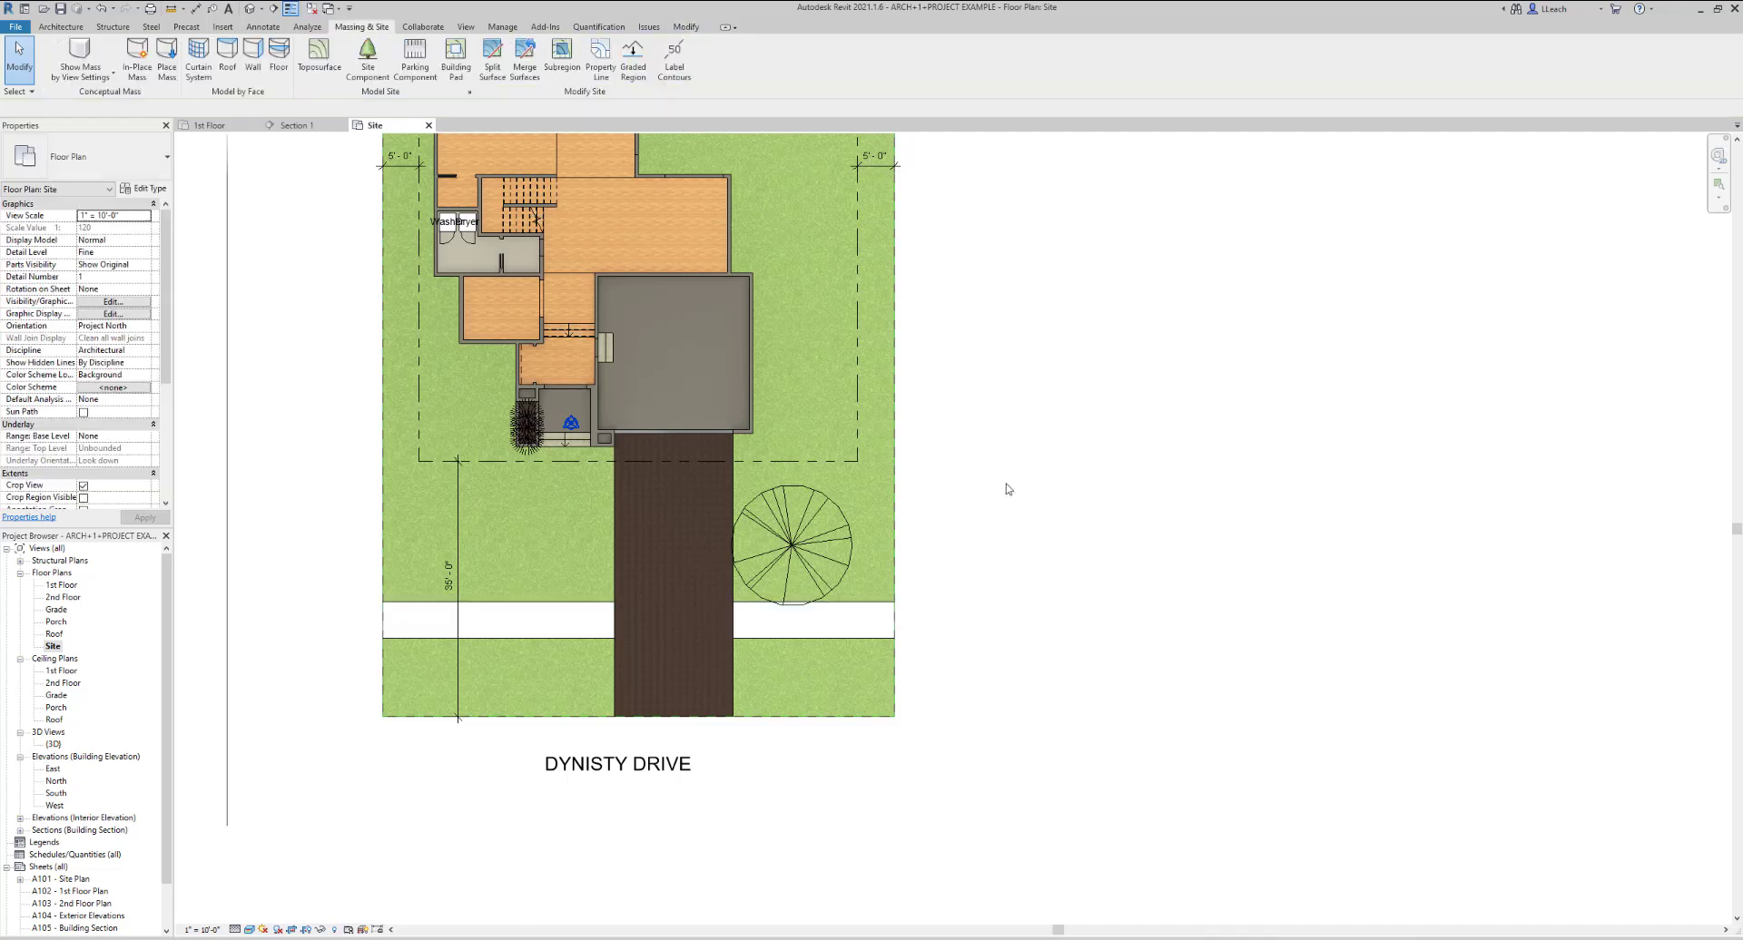
Start a new subregion and draw its first edge about 8' long from the planter-side corner of the porch steps straight toward the street
scroll(793, 505, up, 1)
middle_drag(793, 506, 783, 587)
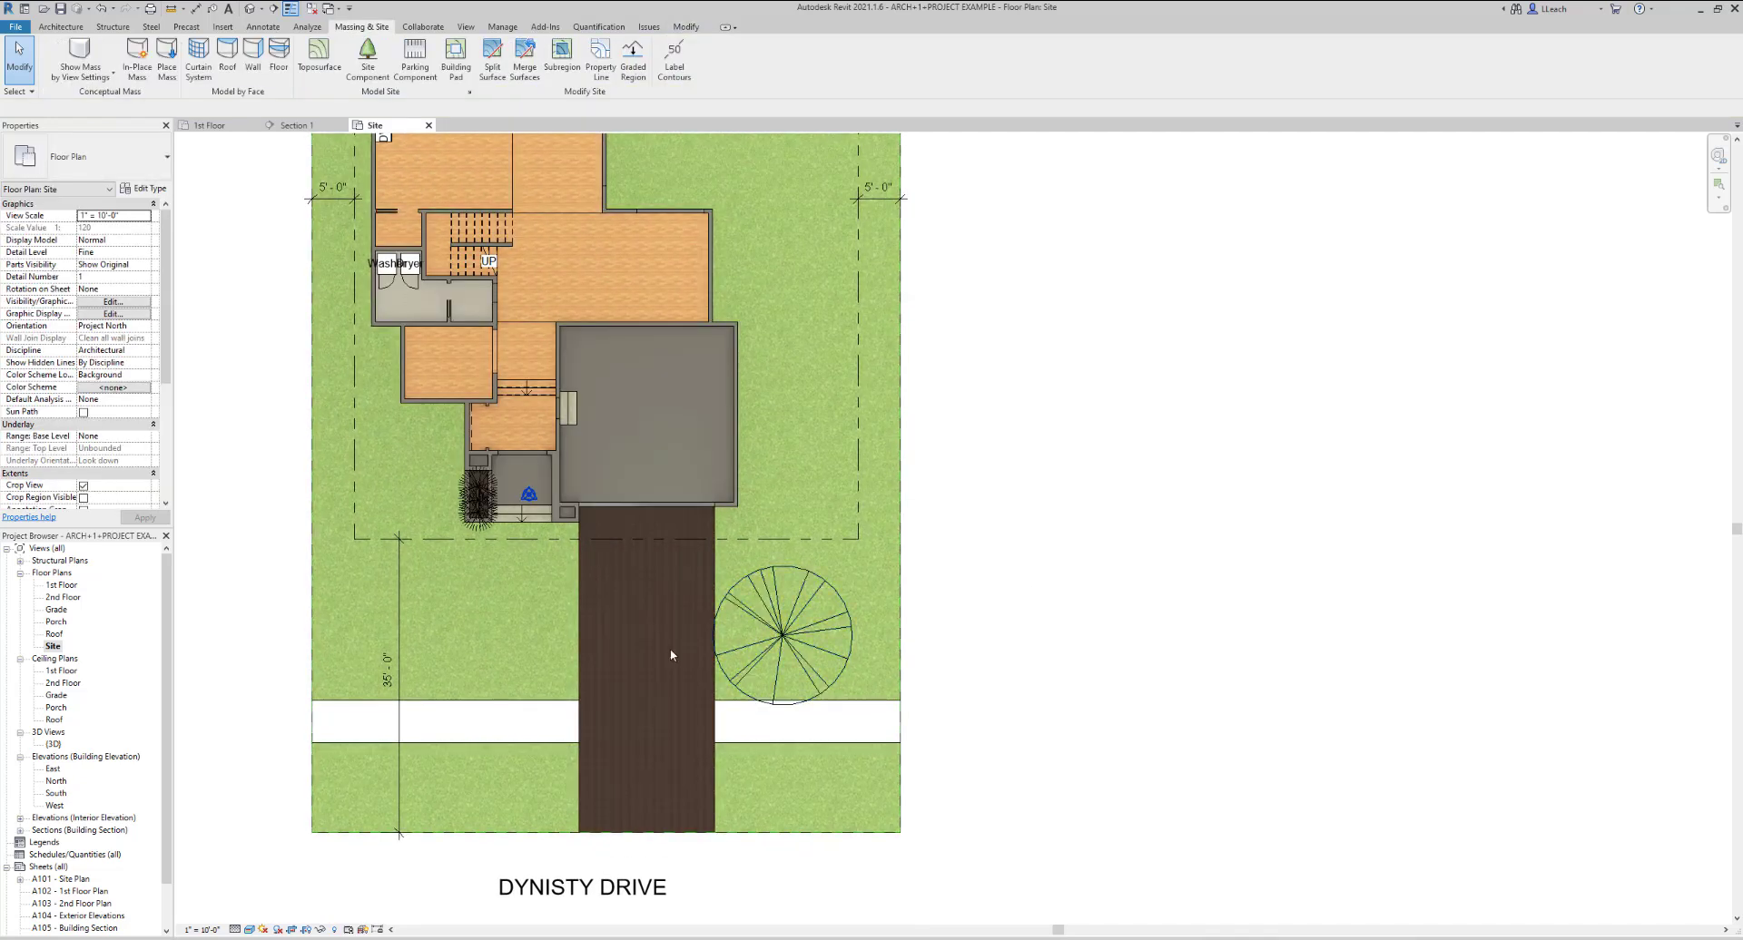
middle_drag(658, 613, 748, 632)
scroll(693, 568, up, 1)
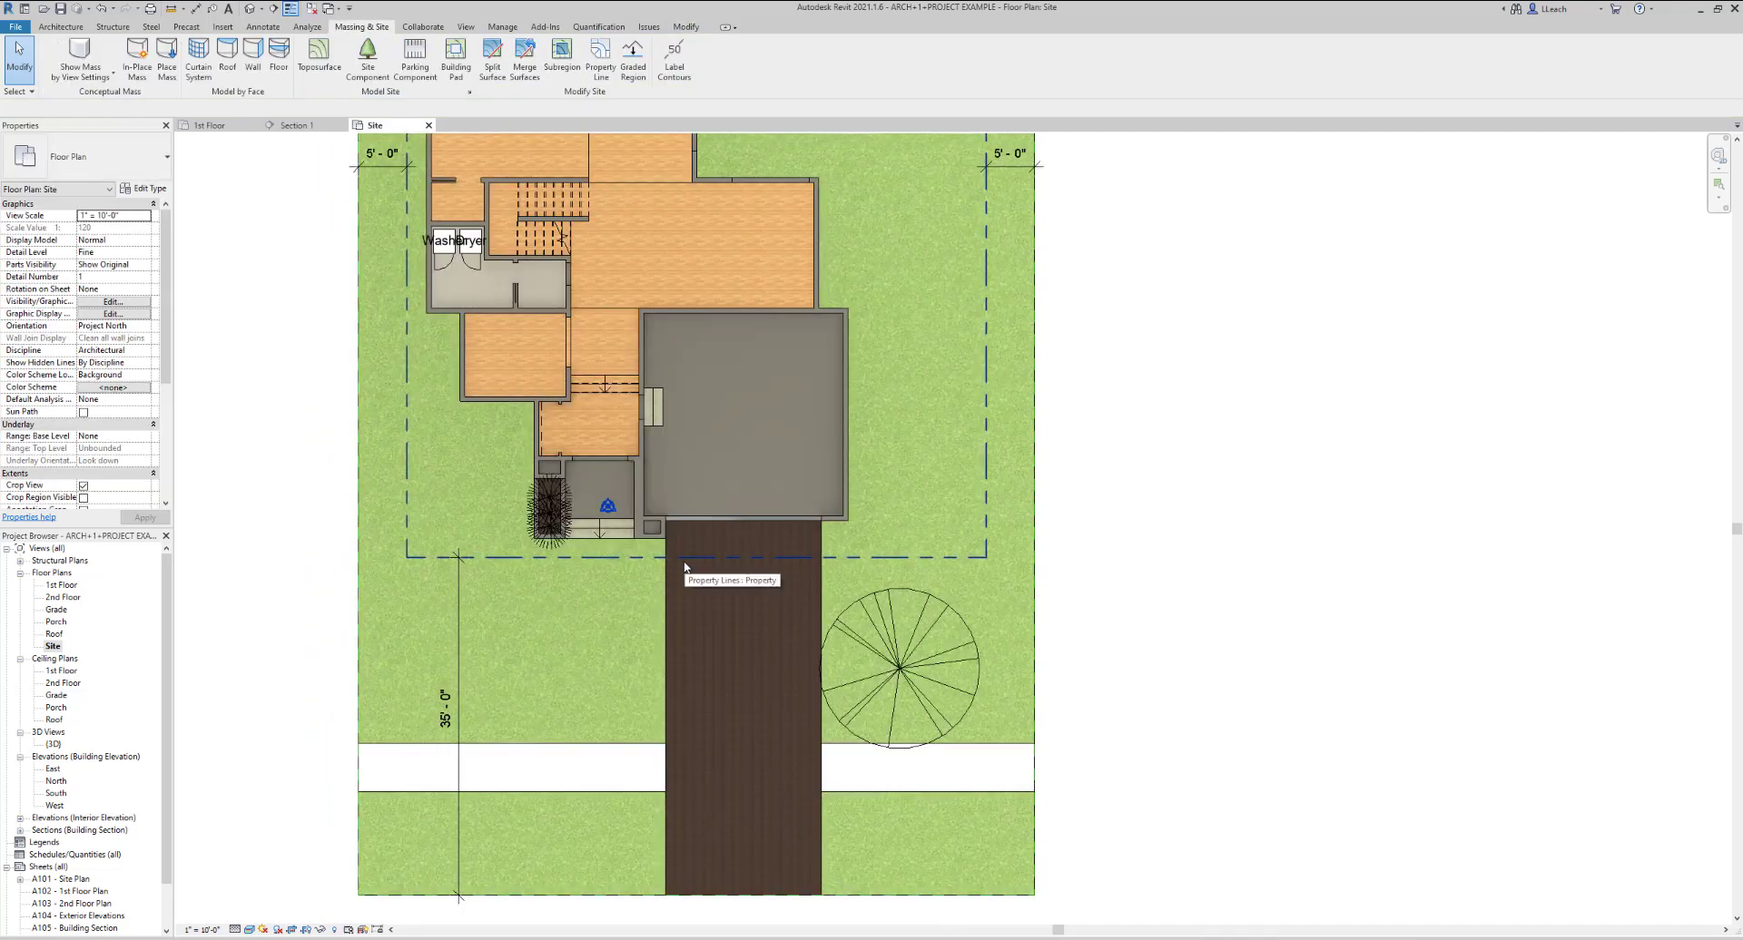
scroll(644, 571, up, 2)
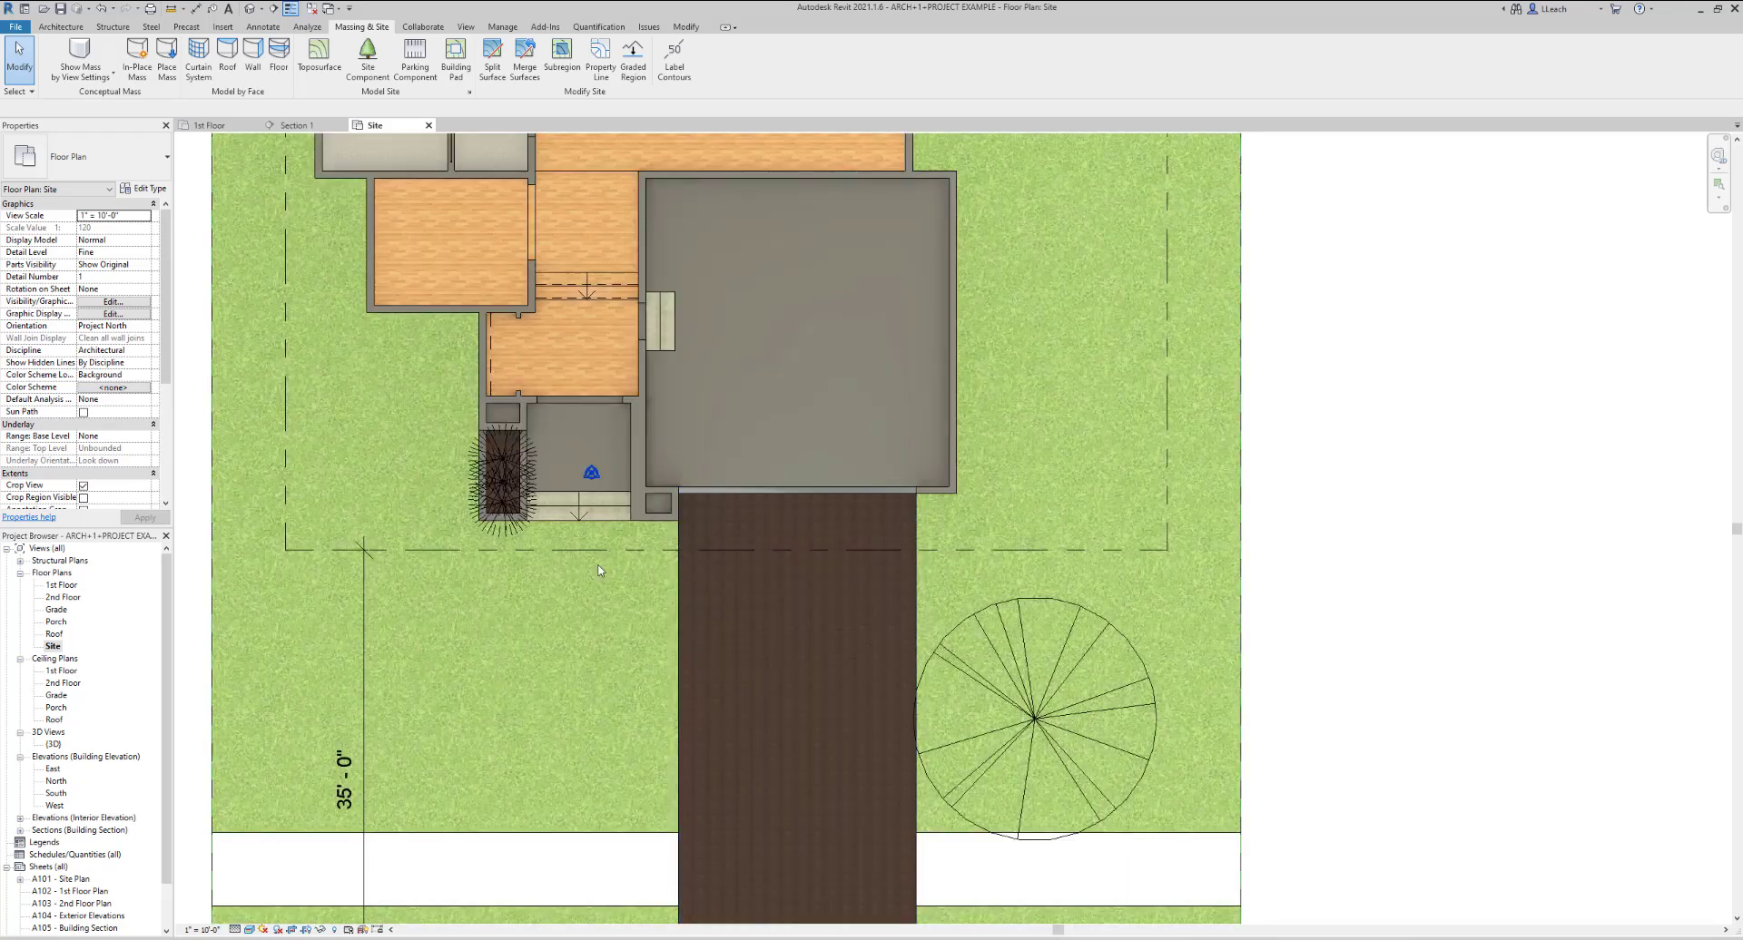
middle_drag(636, 560, 642, 586)
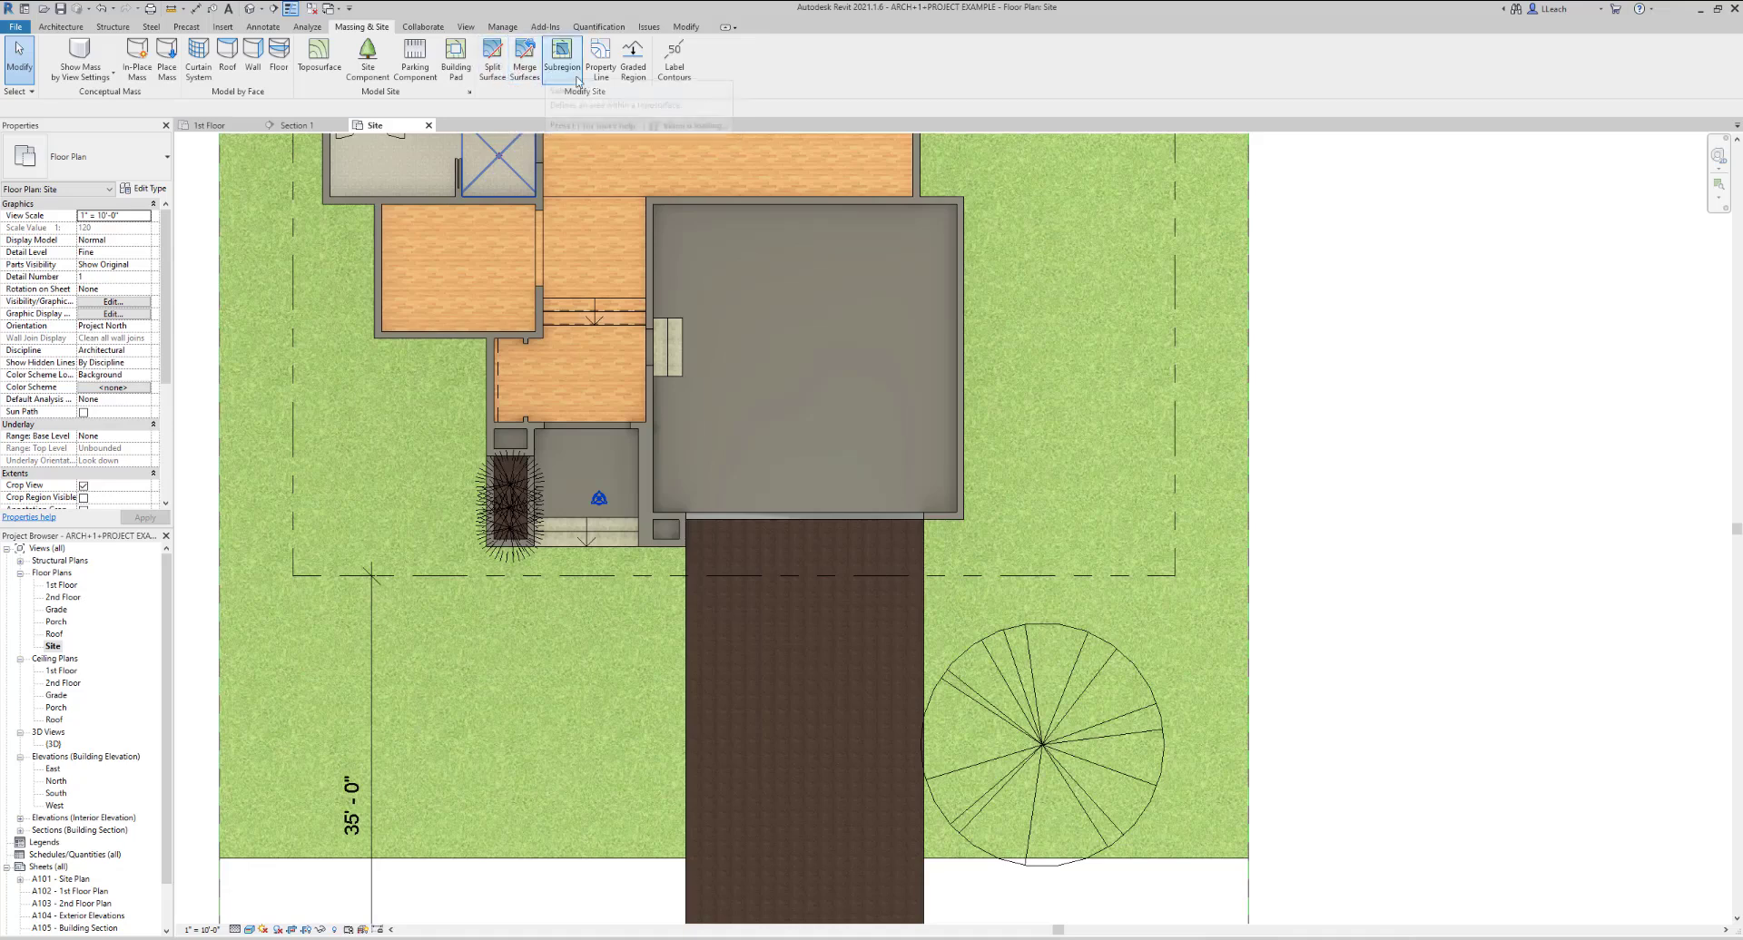
click(567, 62)
scroll(551, 581, up, 2)
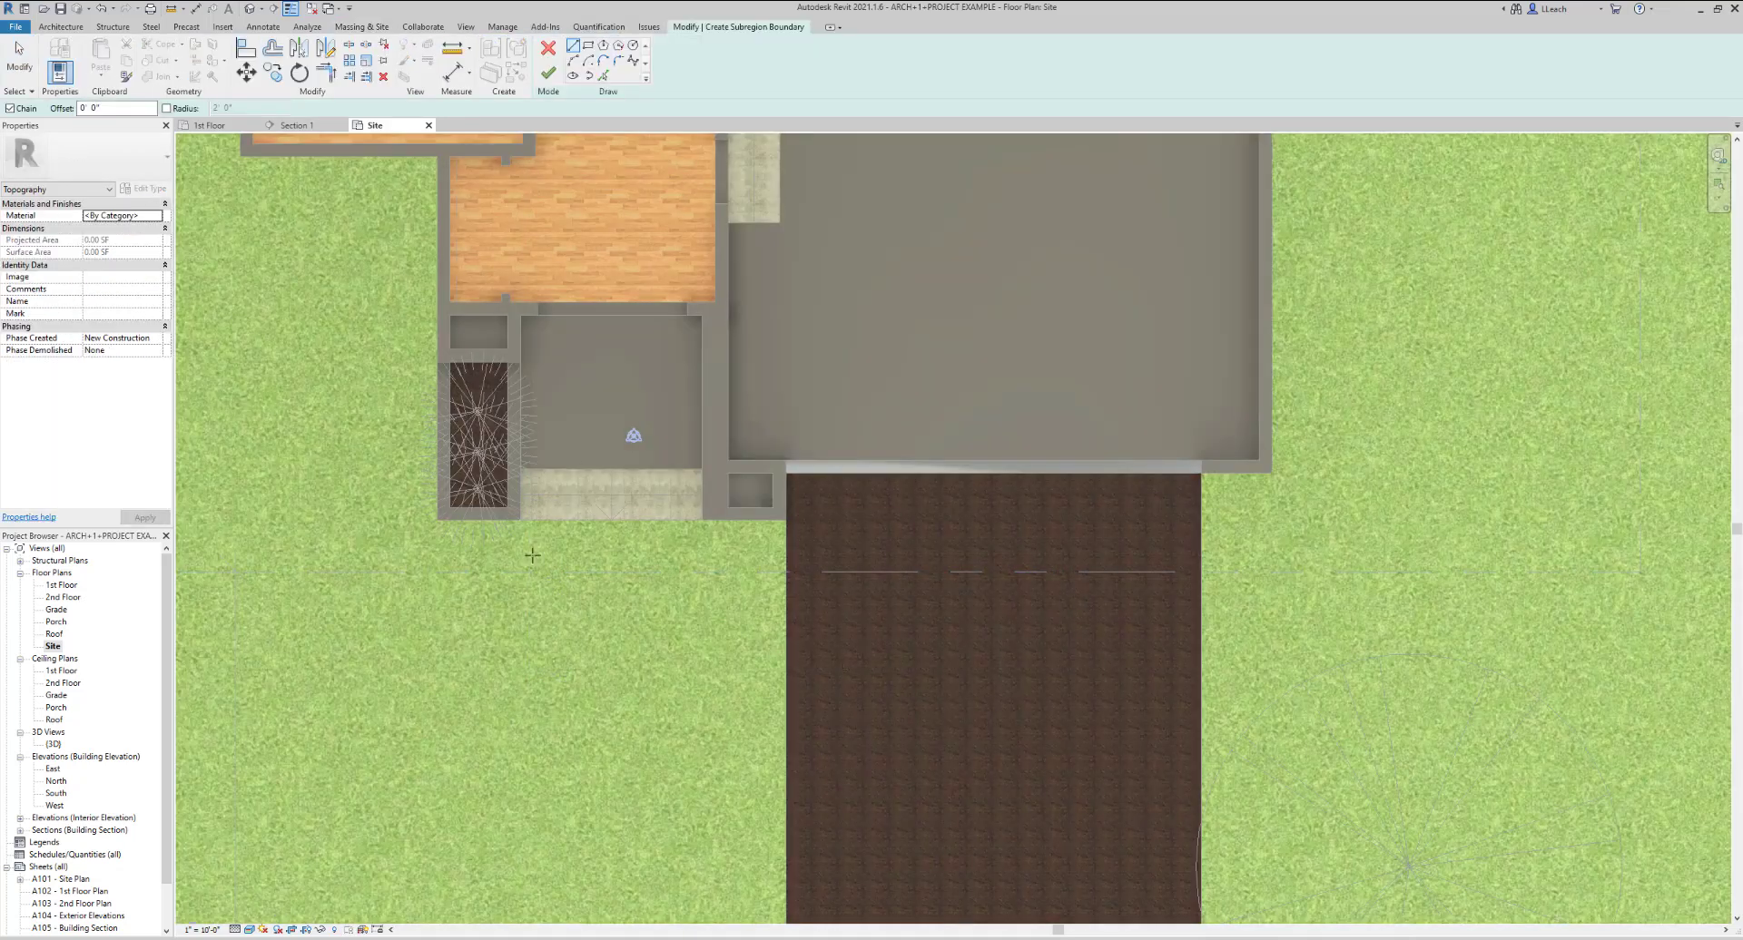
scroll(531, 555, up, 1)
click(504, 496)
scroll(523, 510, up, 1)
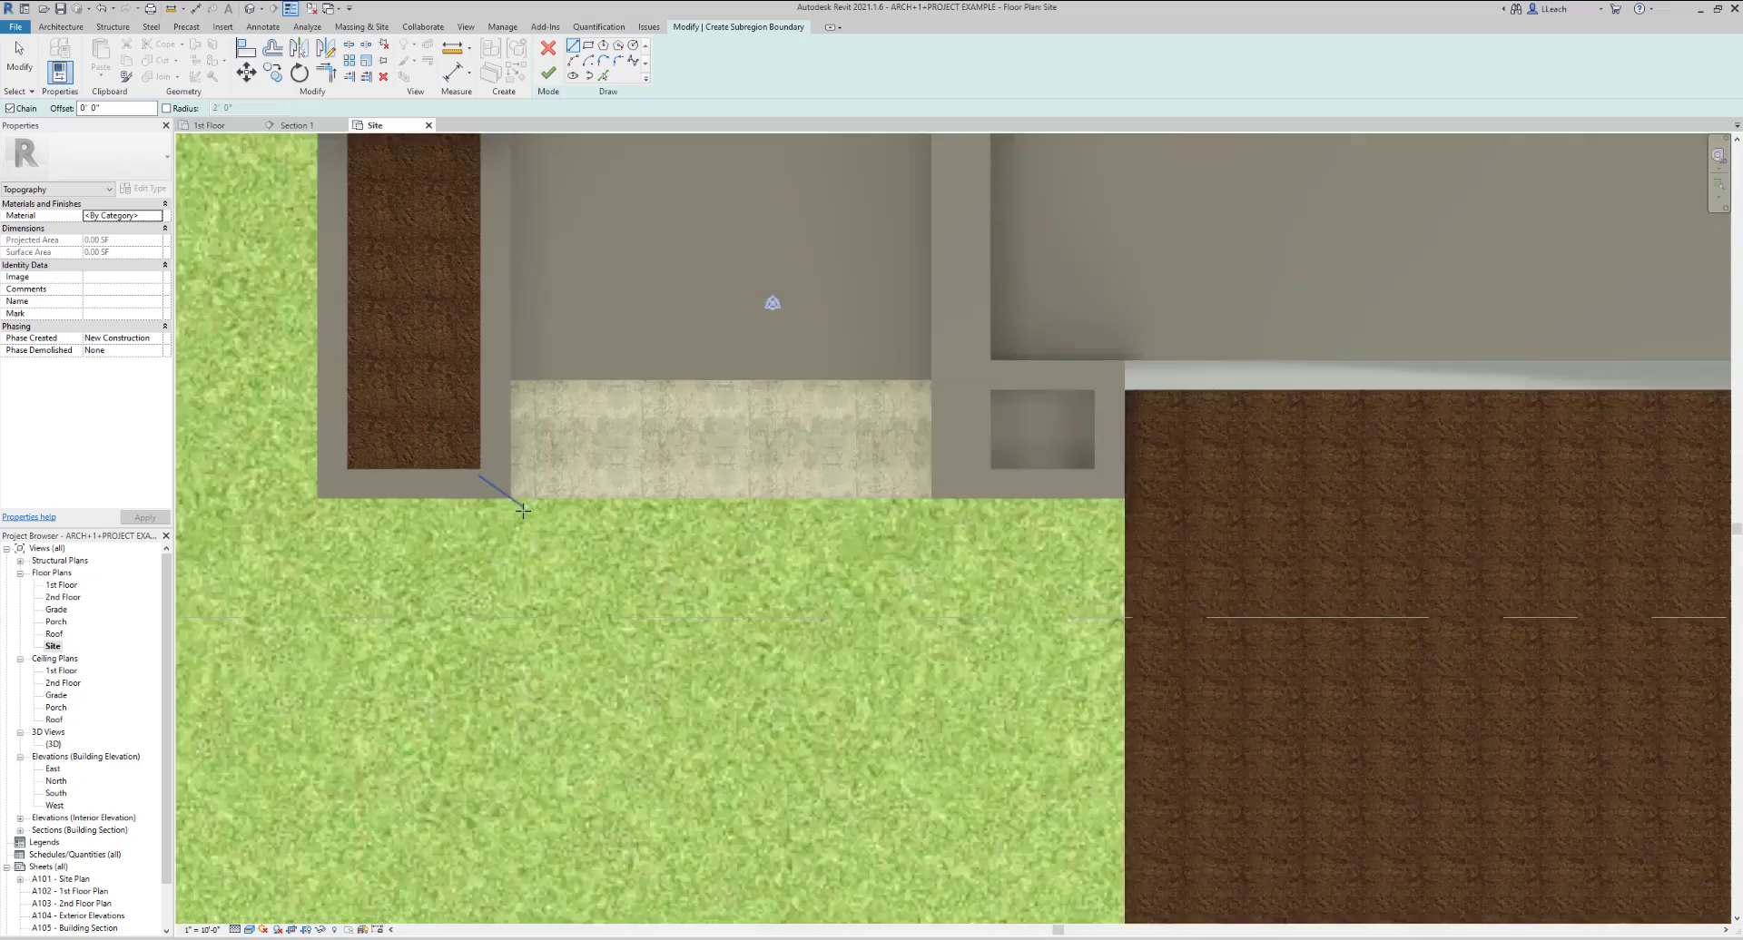
scroll(523, 510, up, 2)
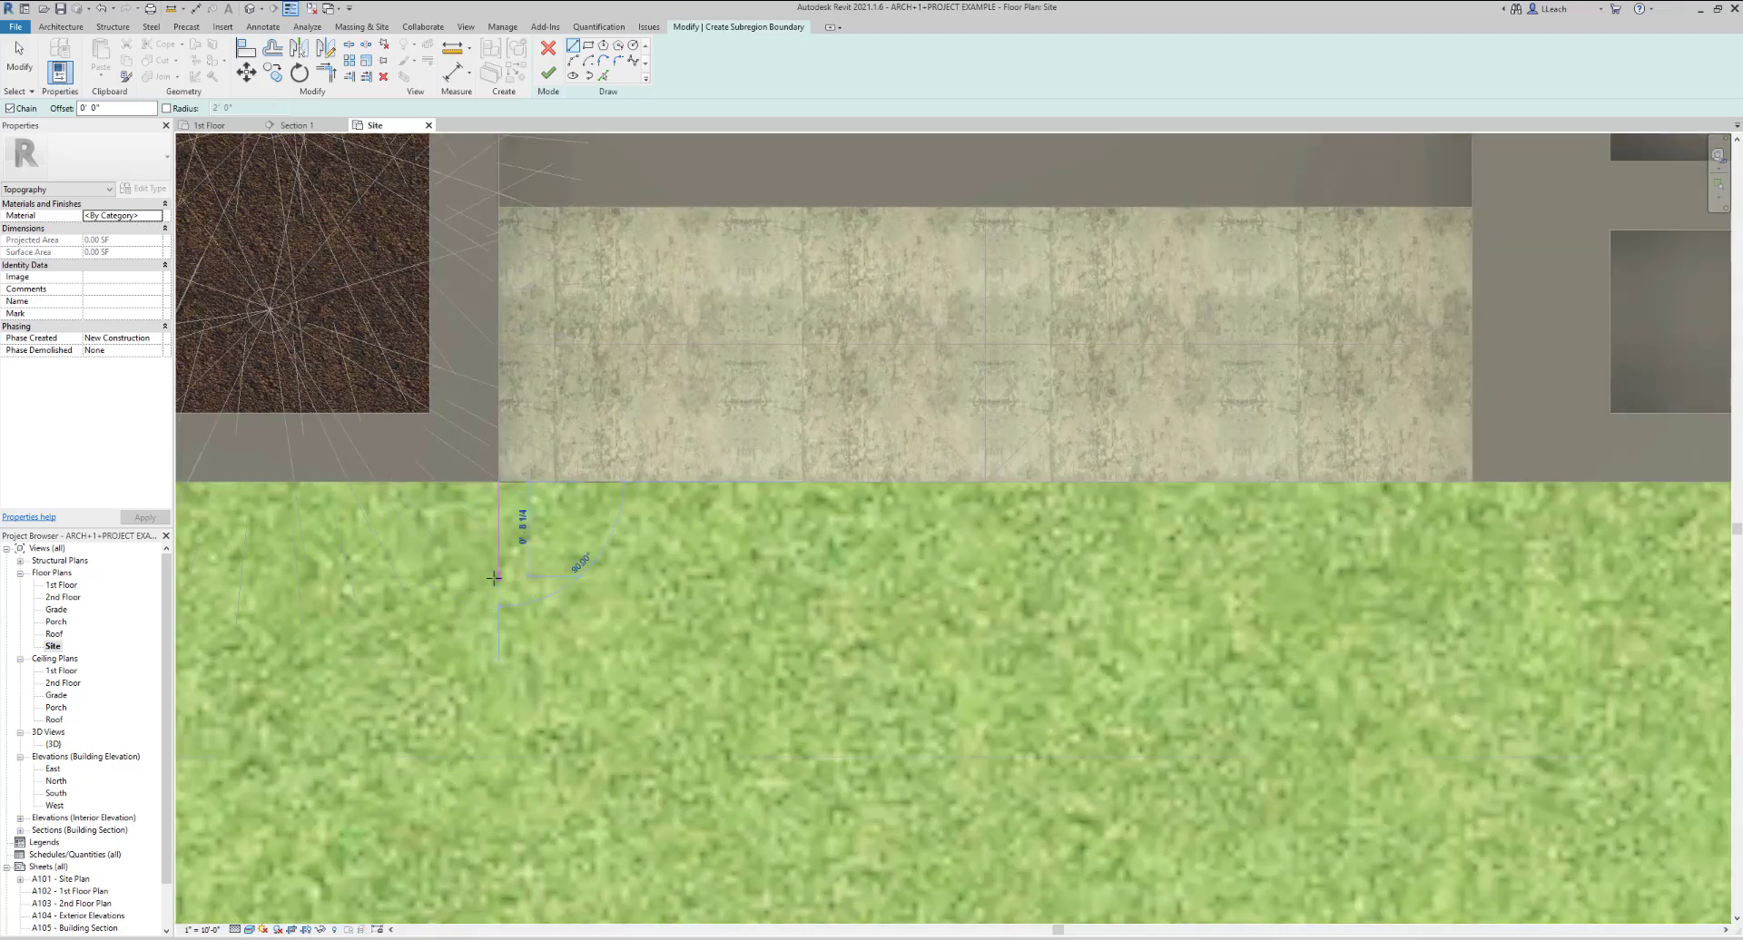
scroll(522, 594, down, 3)
scroll(501, 706, down, 1)
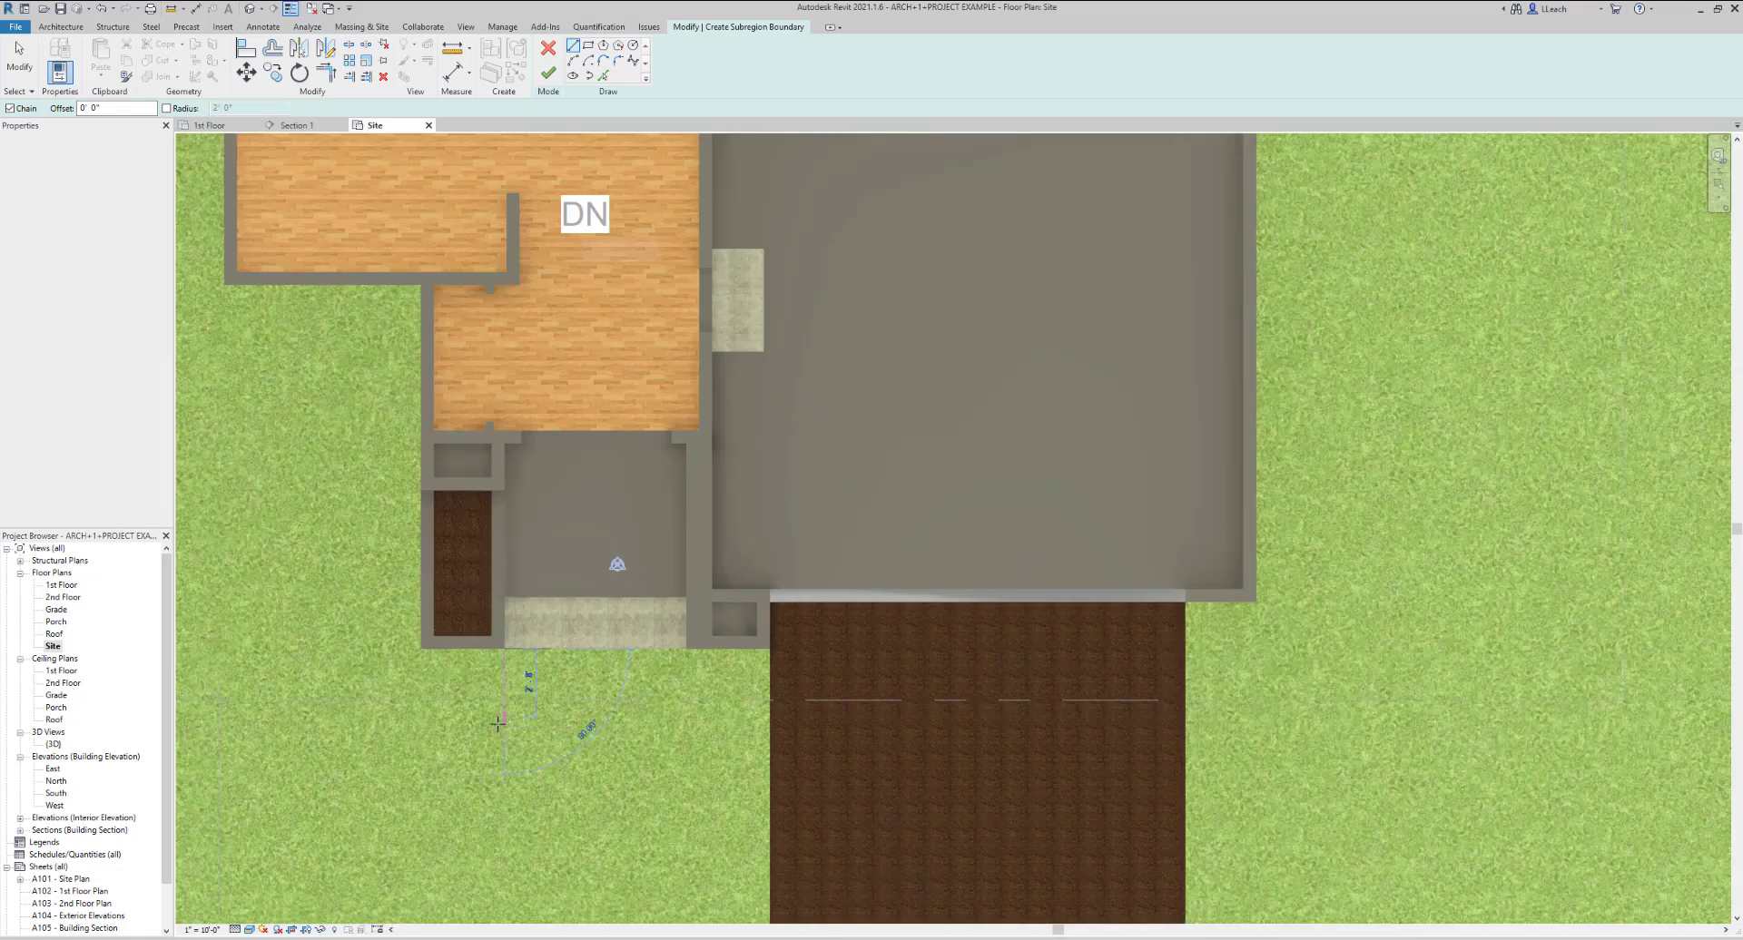
middle_drag(502, 712, 593, 466)
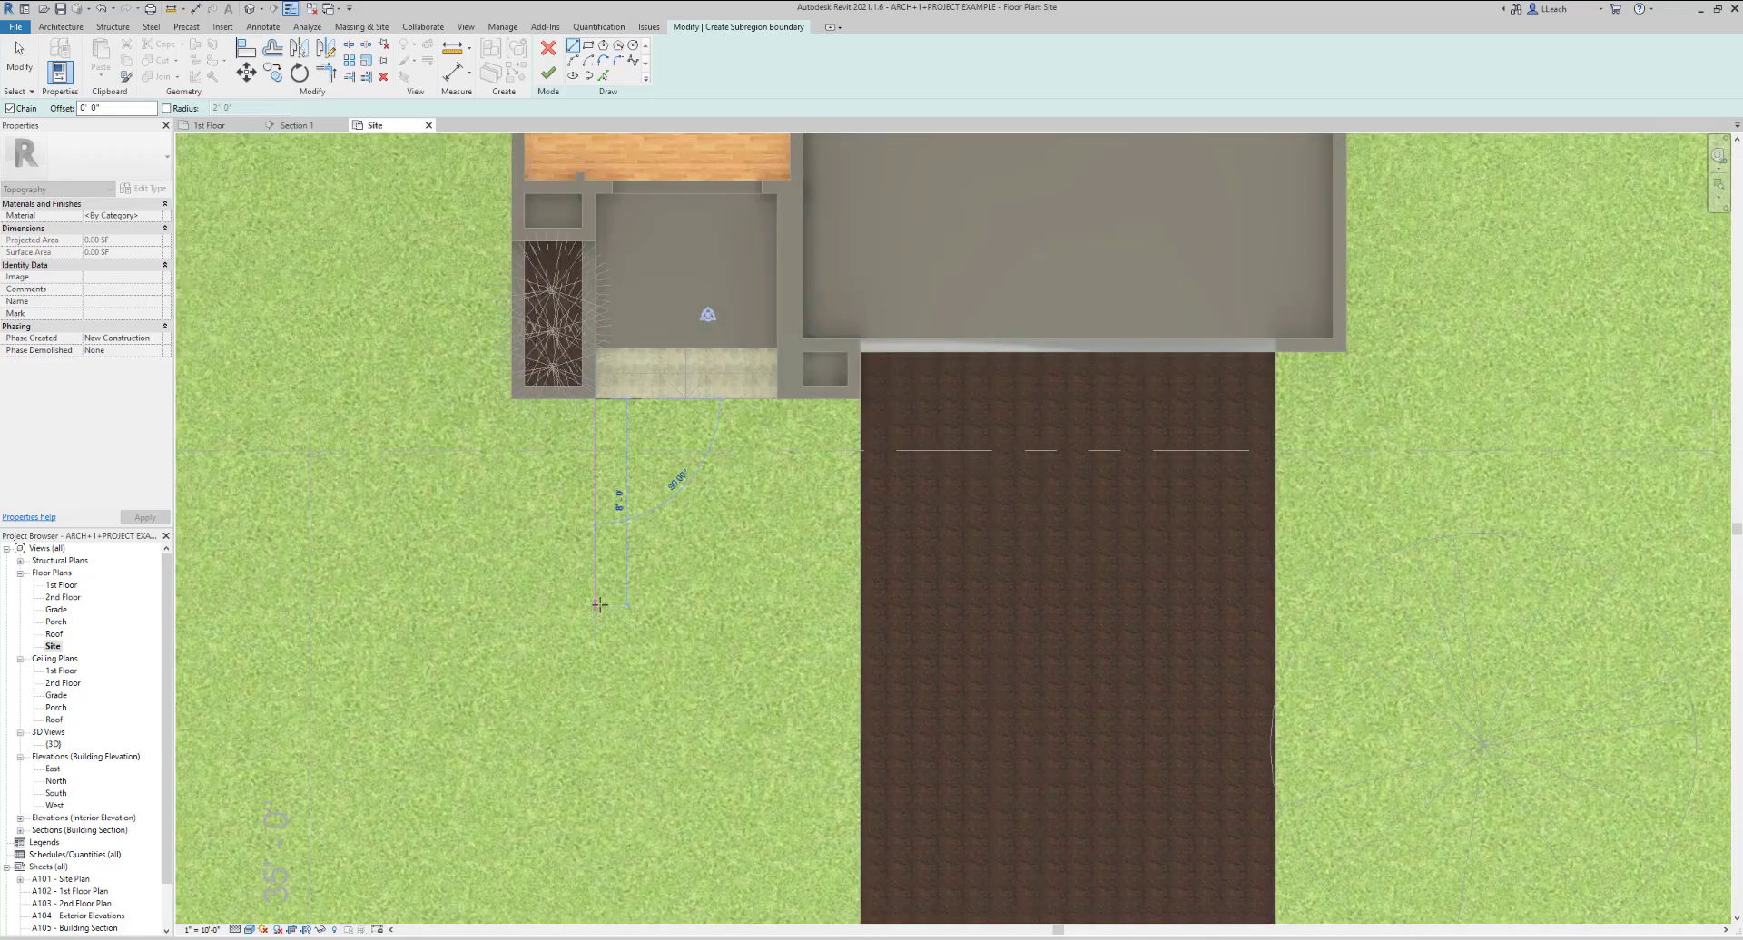
click(595, 604)
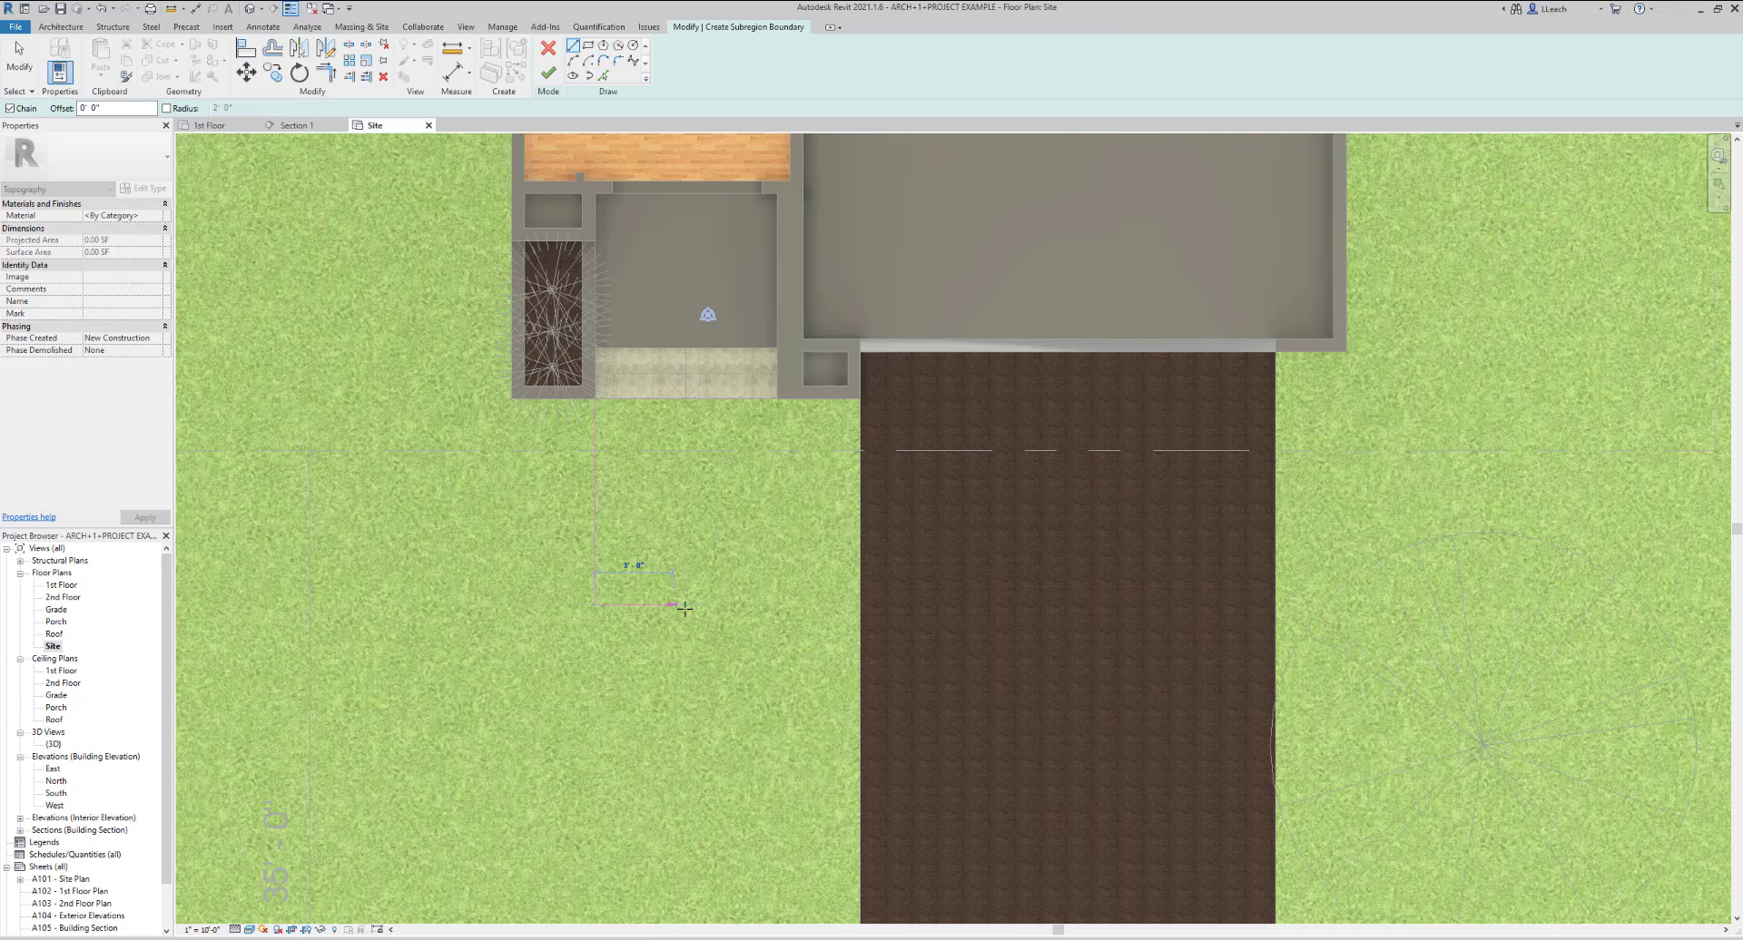
Complete the rectangular walkway outline, about 10'-4" wide, along the driveway edge and back across the porch front, and finish the subregion
click(859, 604)
click(859, 398)
scroll(553, 363, up, 1)
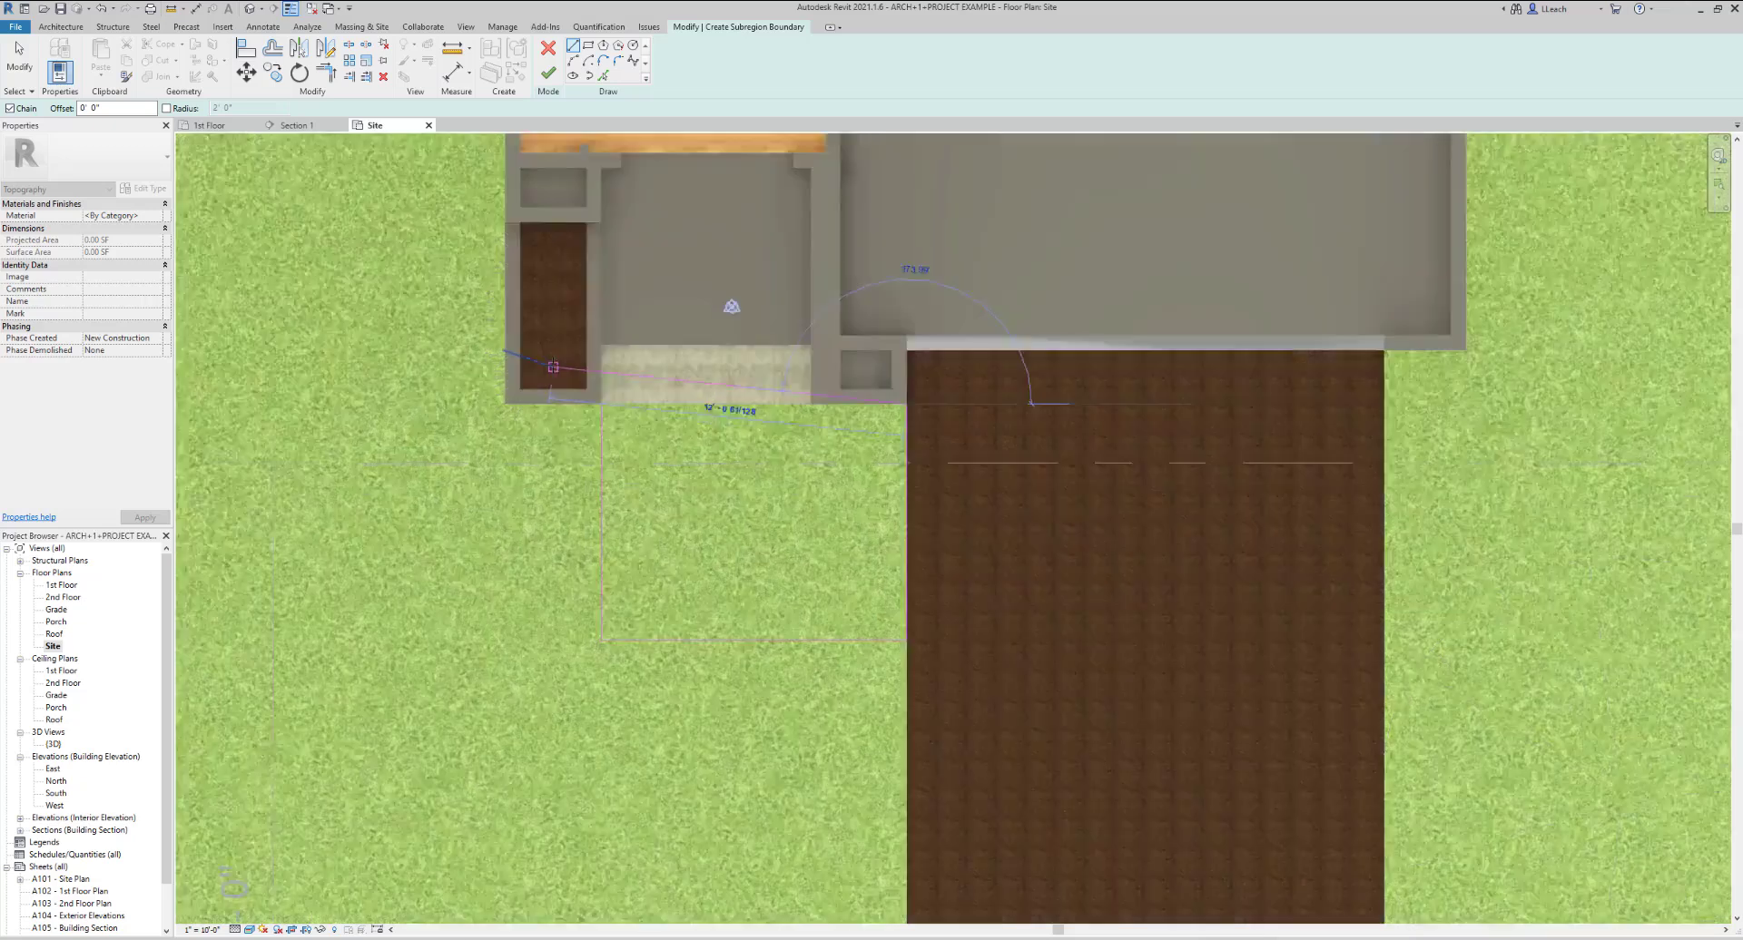
scroll(553, 367, up, 2)
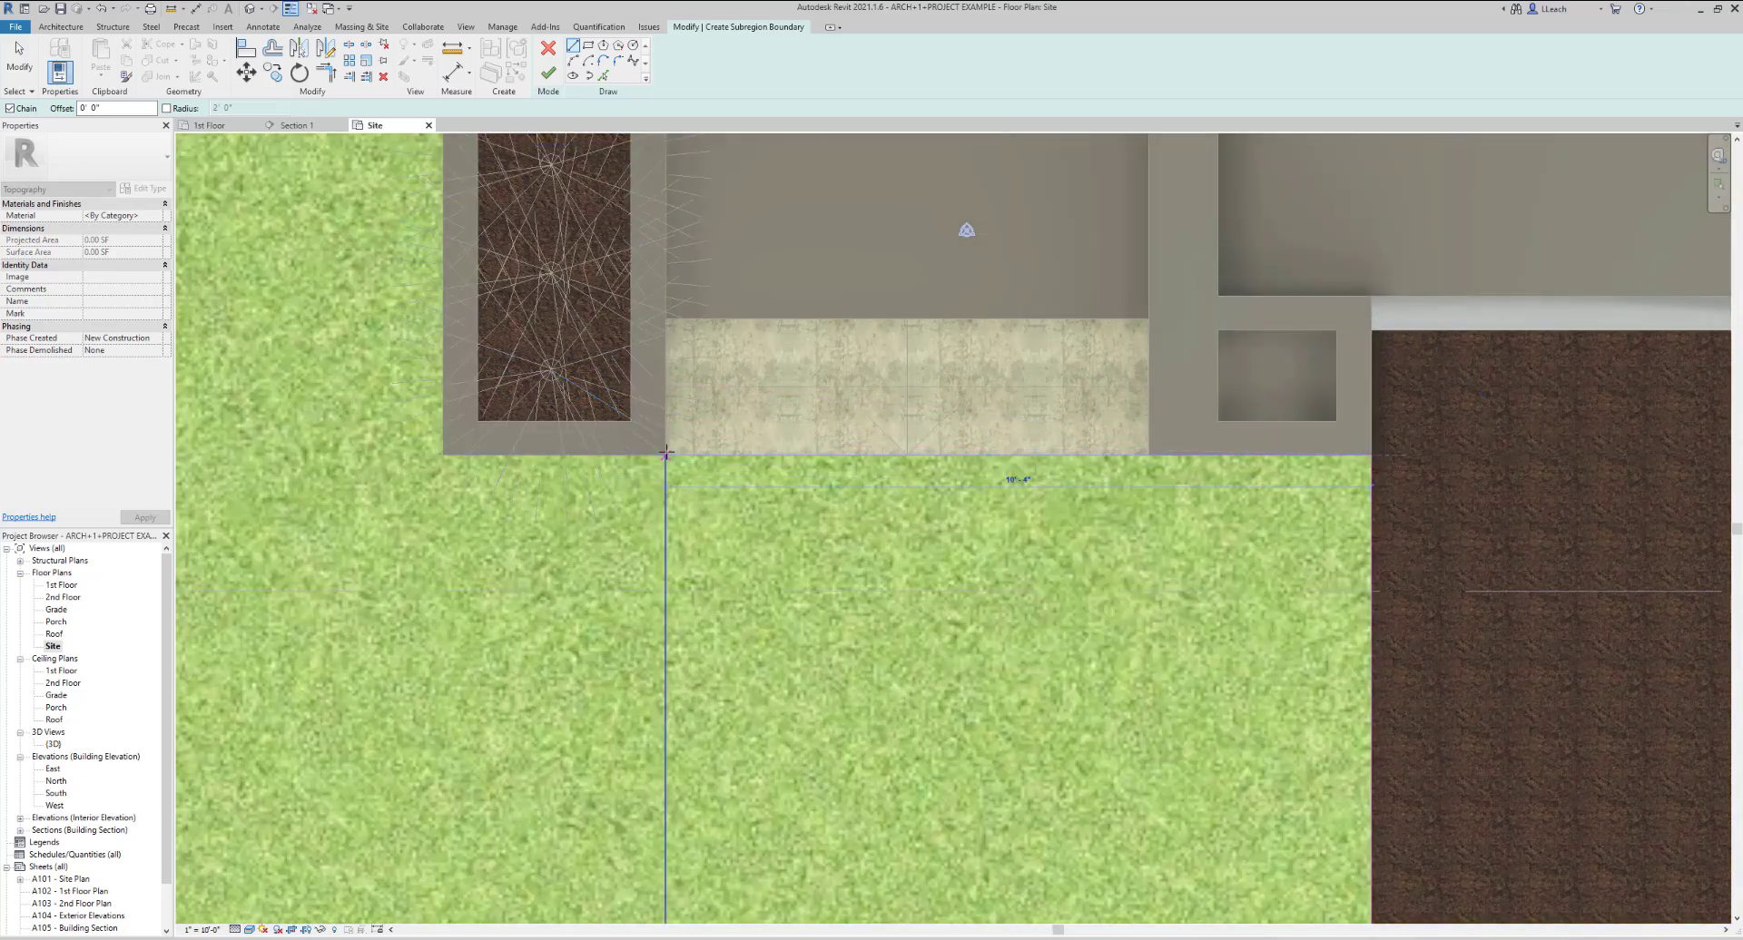
click(666, 452)
scroll(768, 456, down, 4)
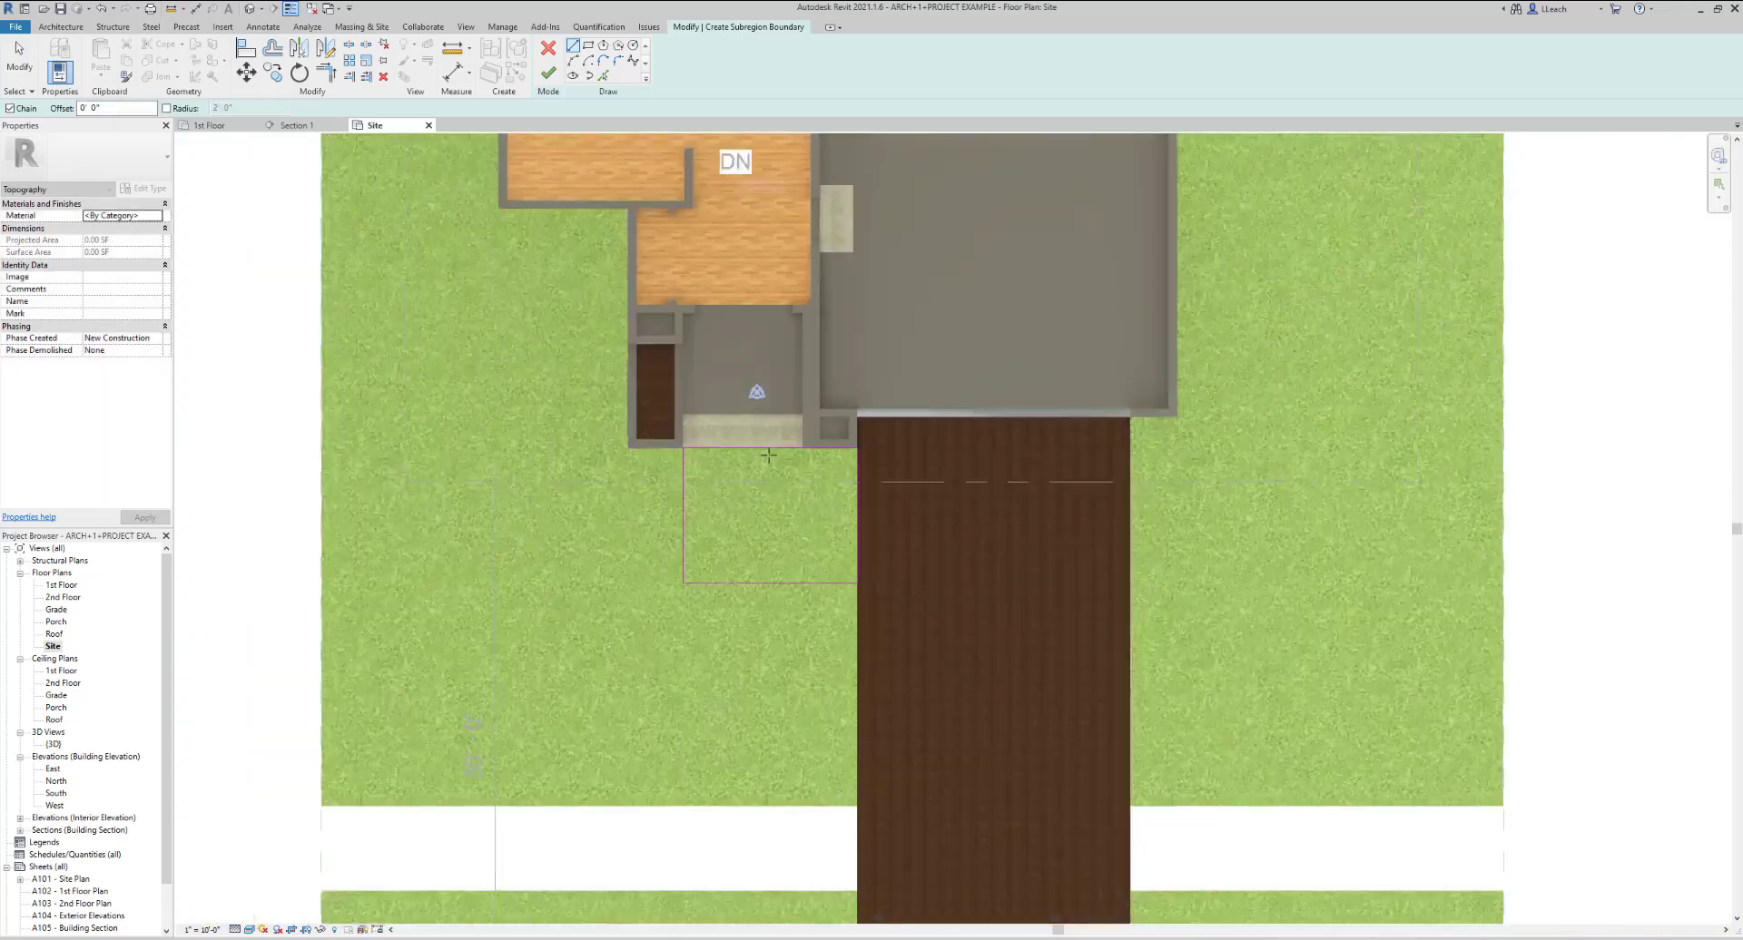
scroll(768, 455, down, 1)
click(548, 72)
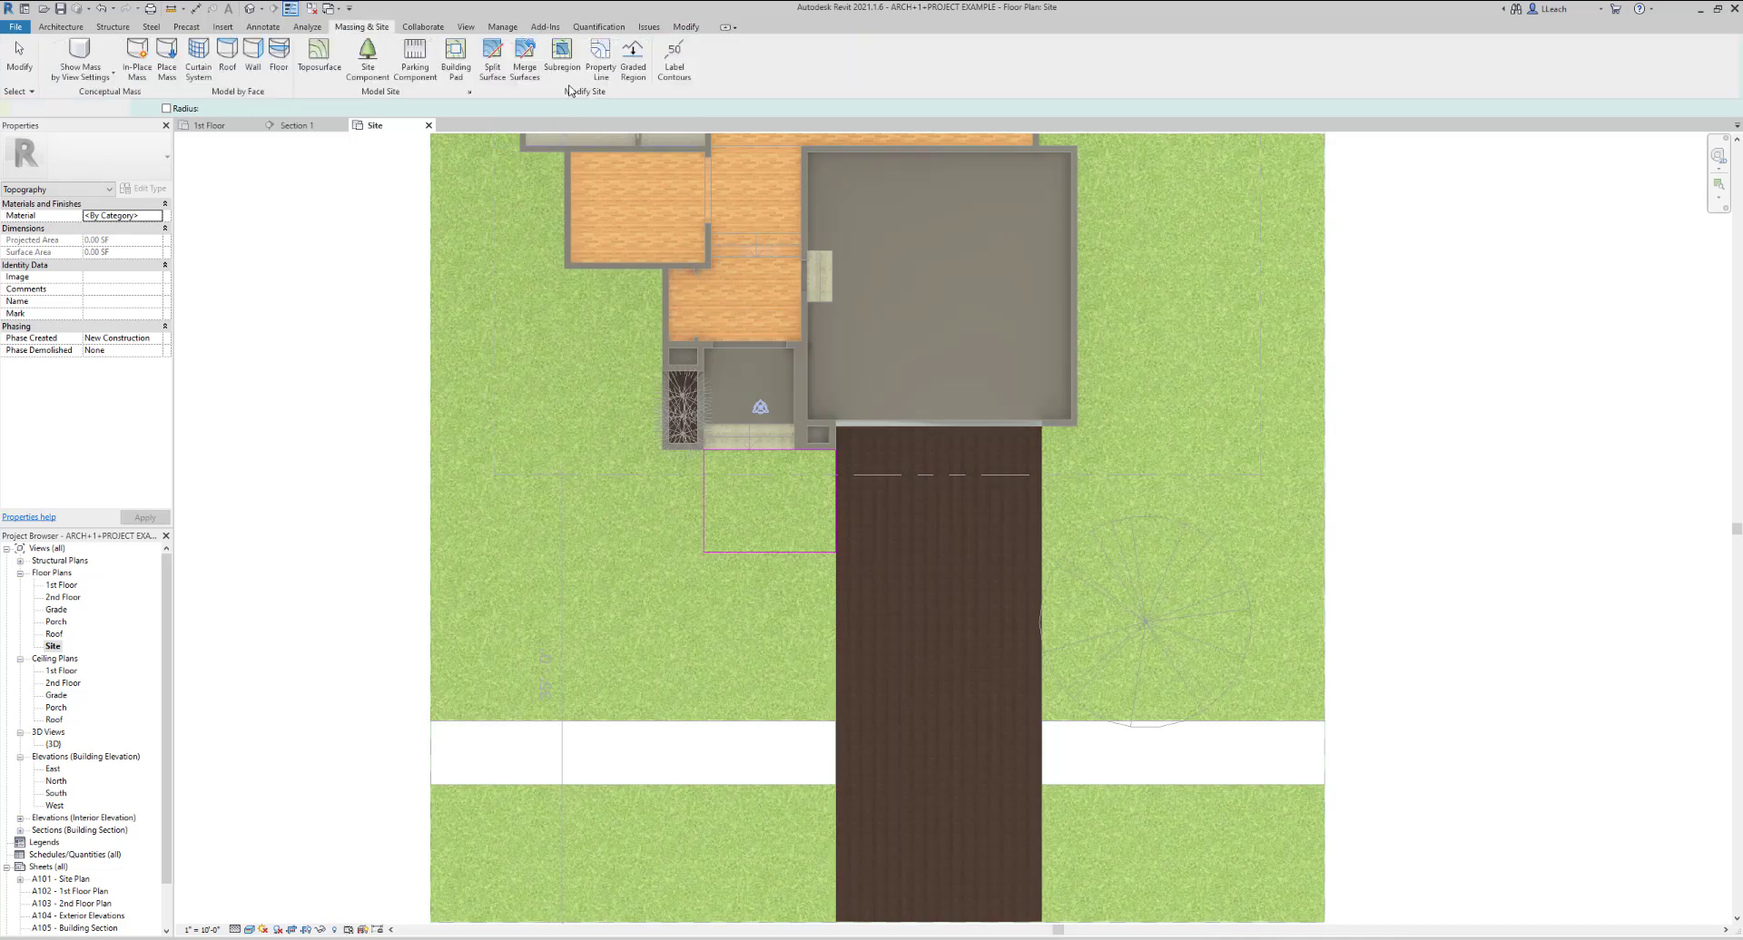
click(421, 496)
scroll(432, 467, down, 1)
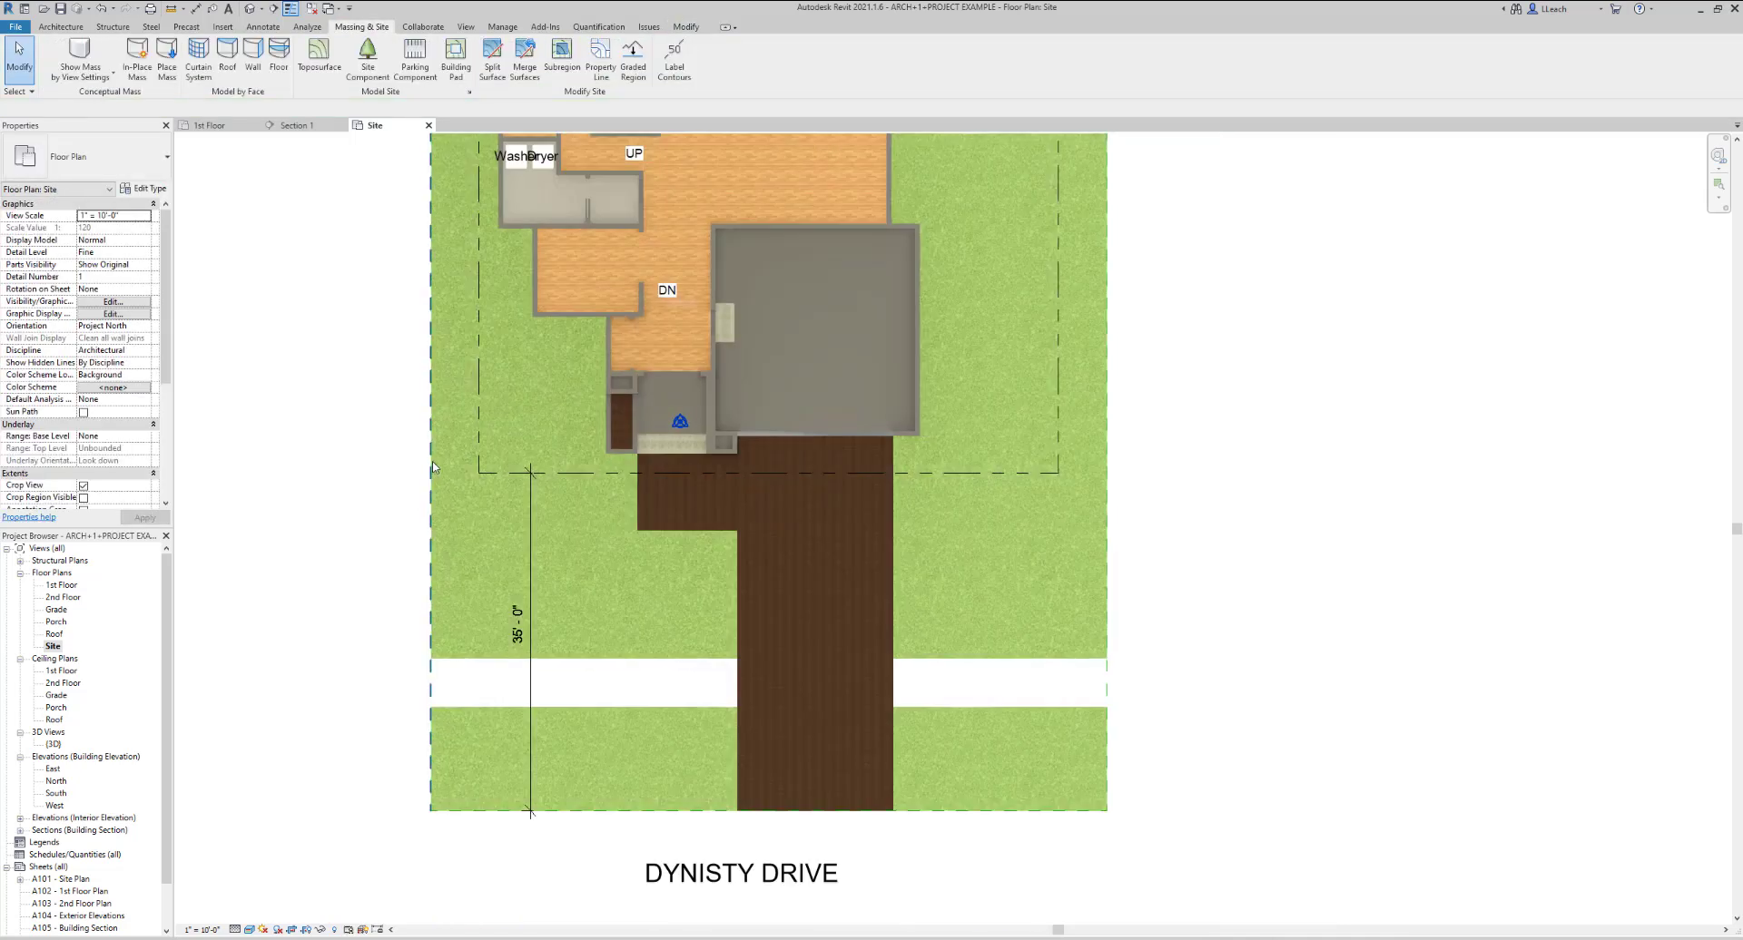
scroll(432, 468, down, 1)
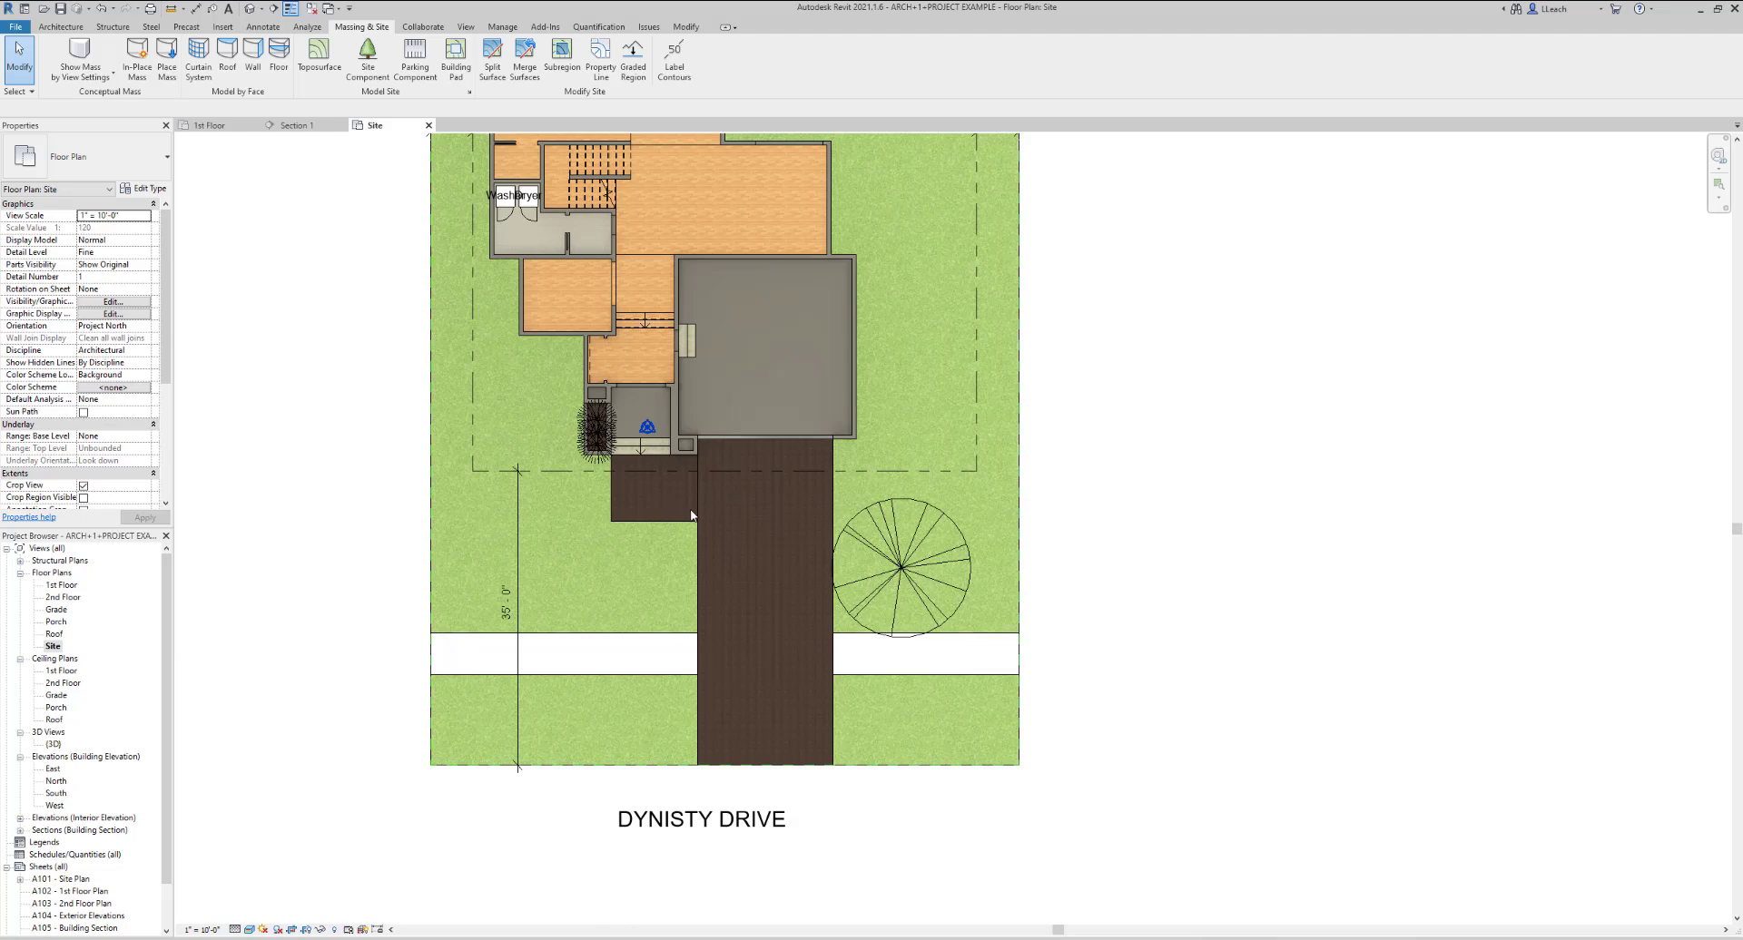
Assign the Clad - White material to the driveway subregion
scroll(699, 501, up, 2)
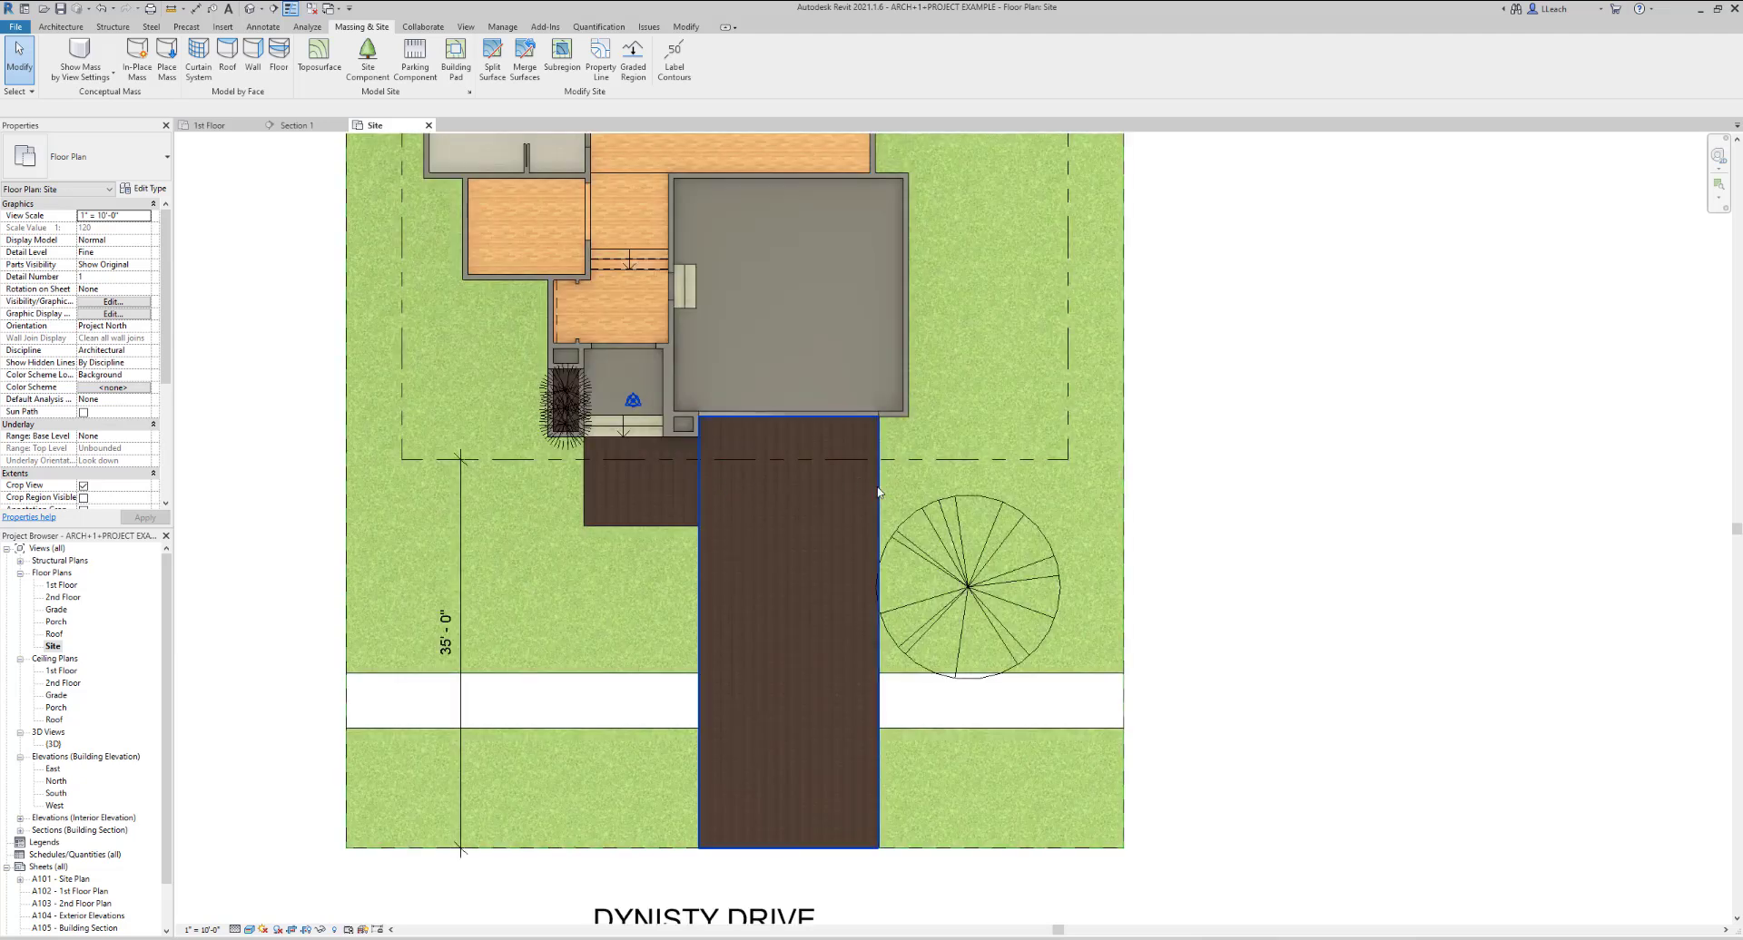
click(878, 490)
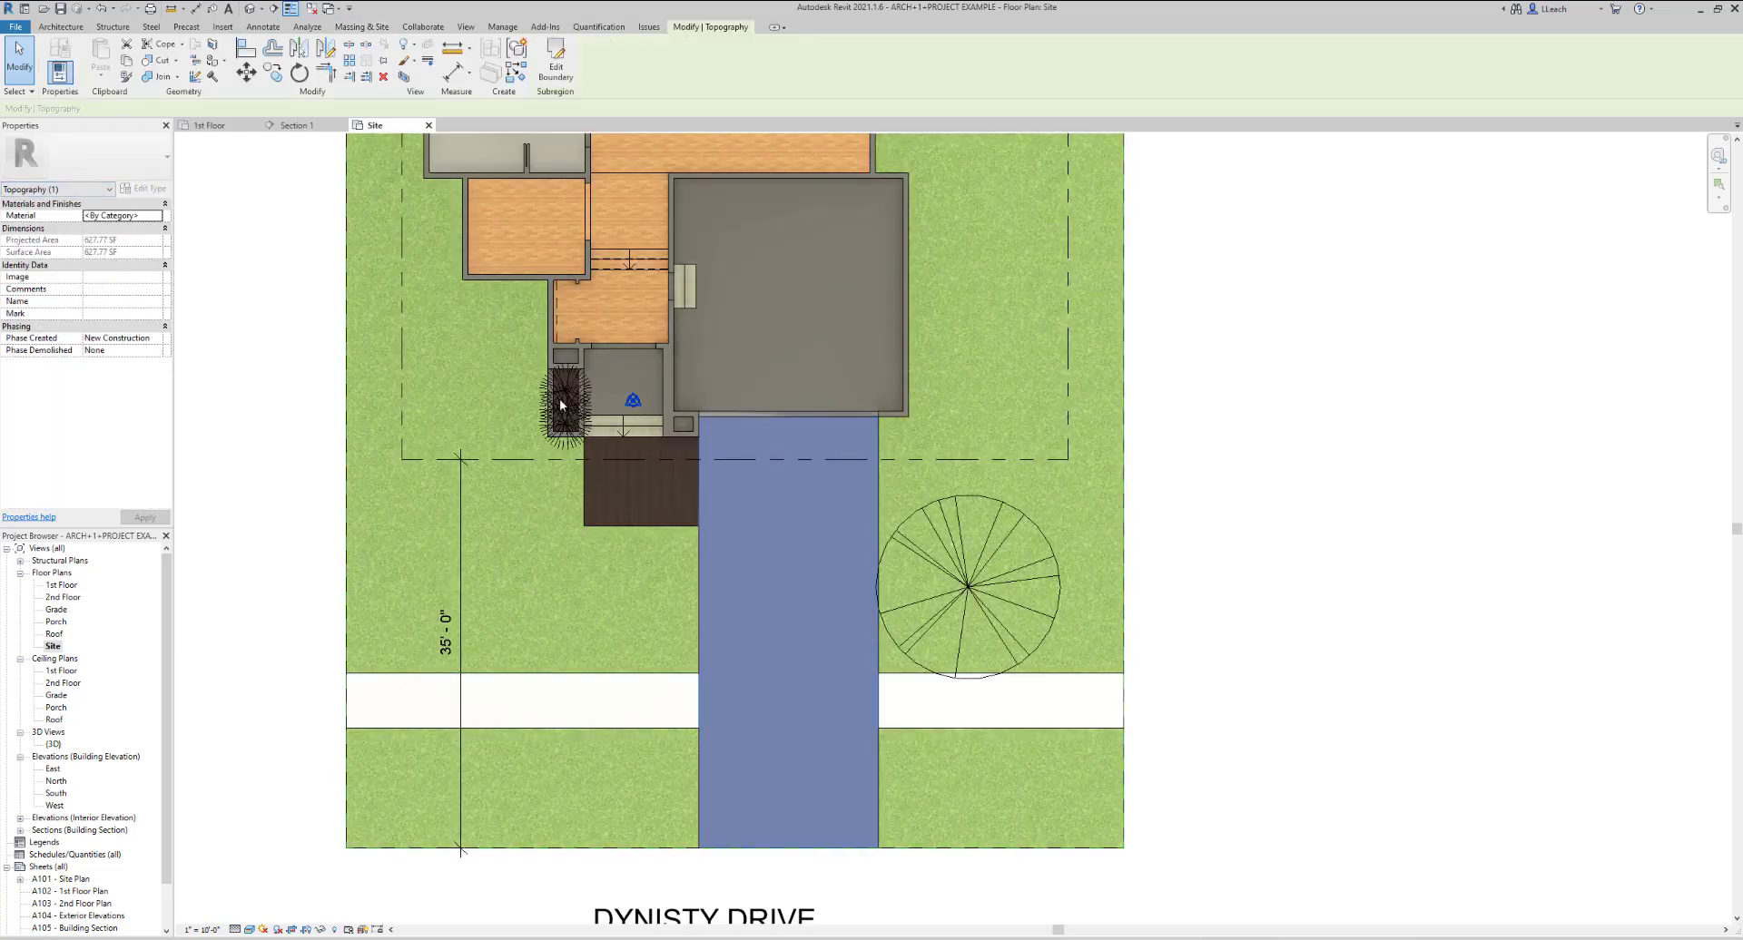
key(Escape)
click(879, 489)
click(160, 218)
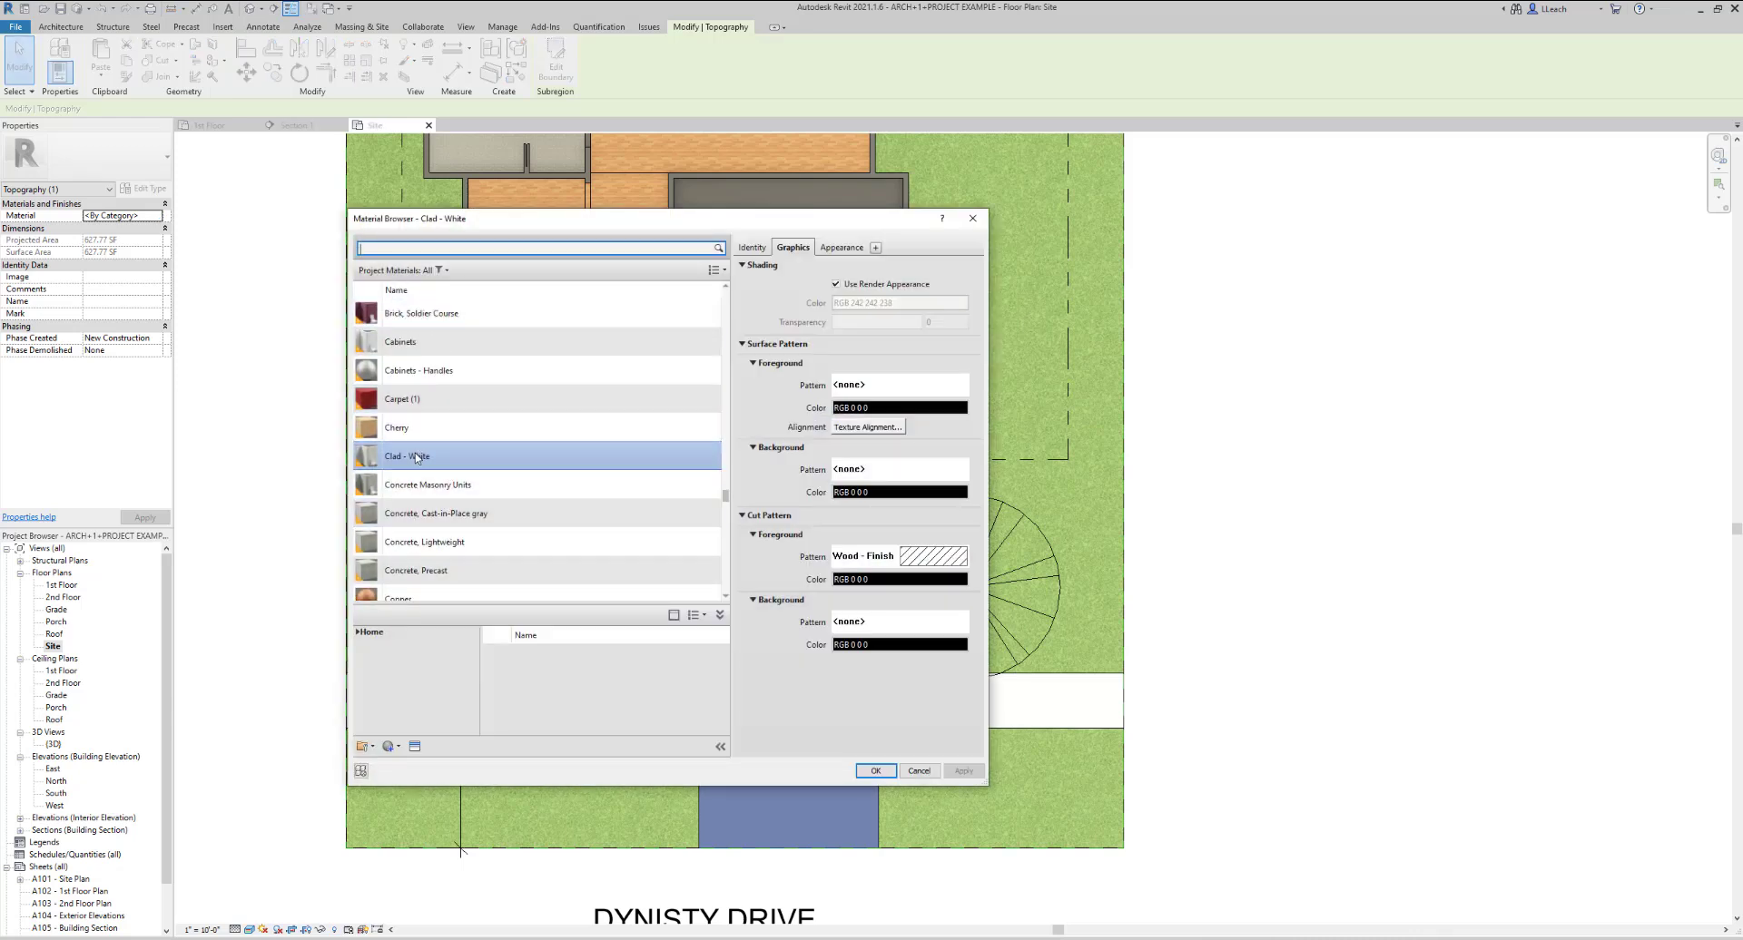
scroll(581, 503, down, 1)
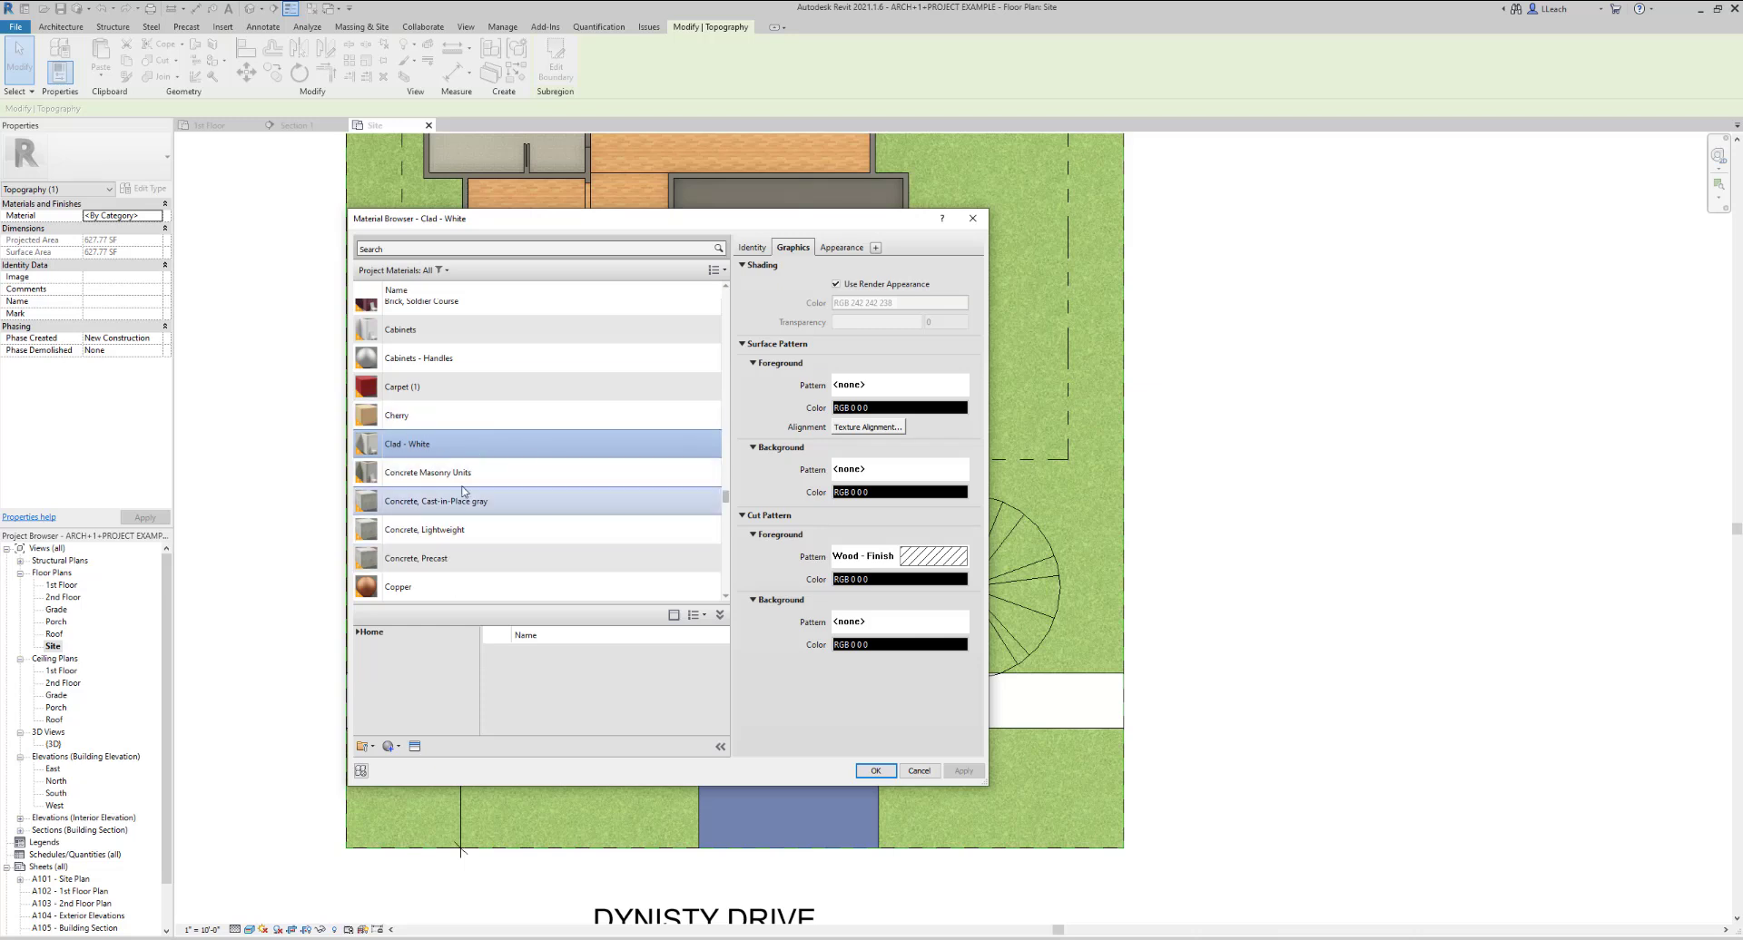
click(868, 771)
click(1179, 660)
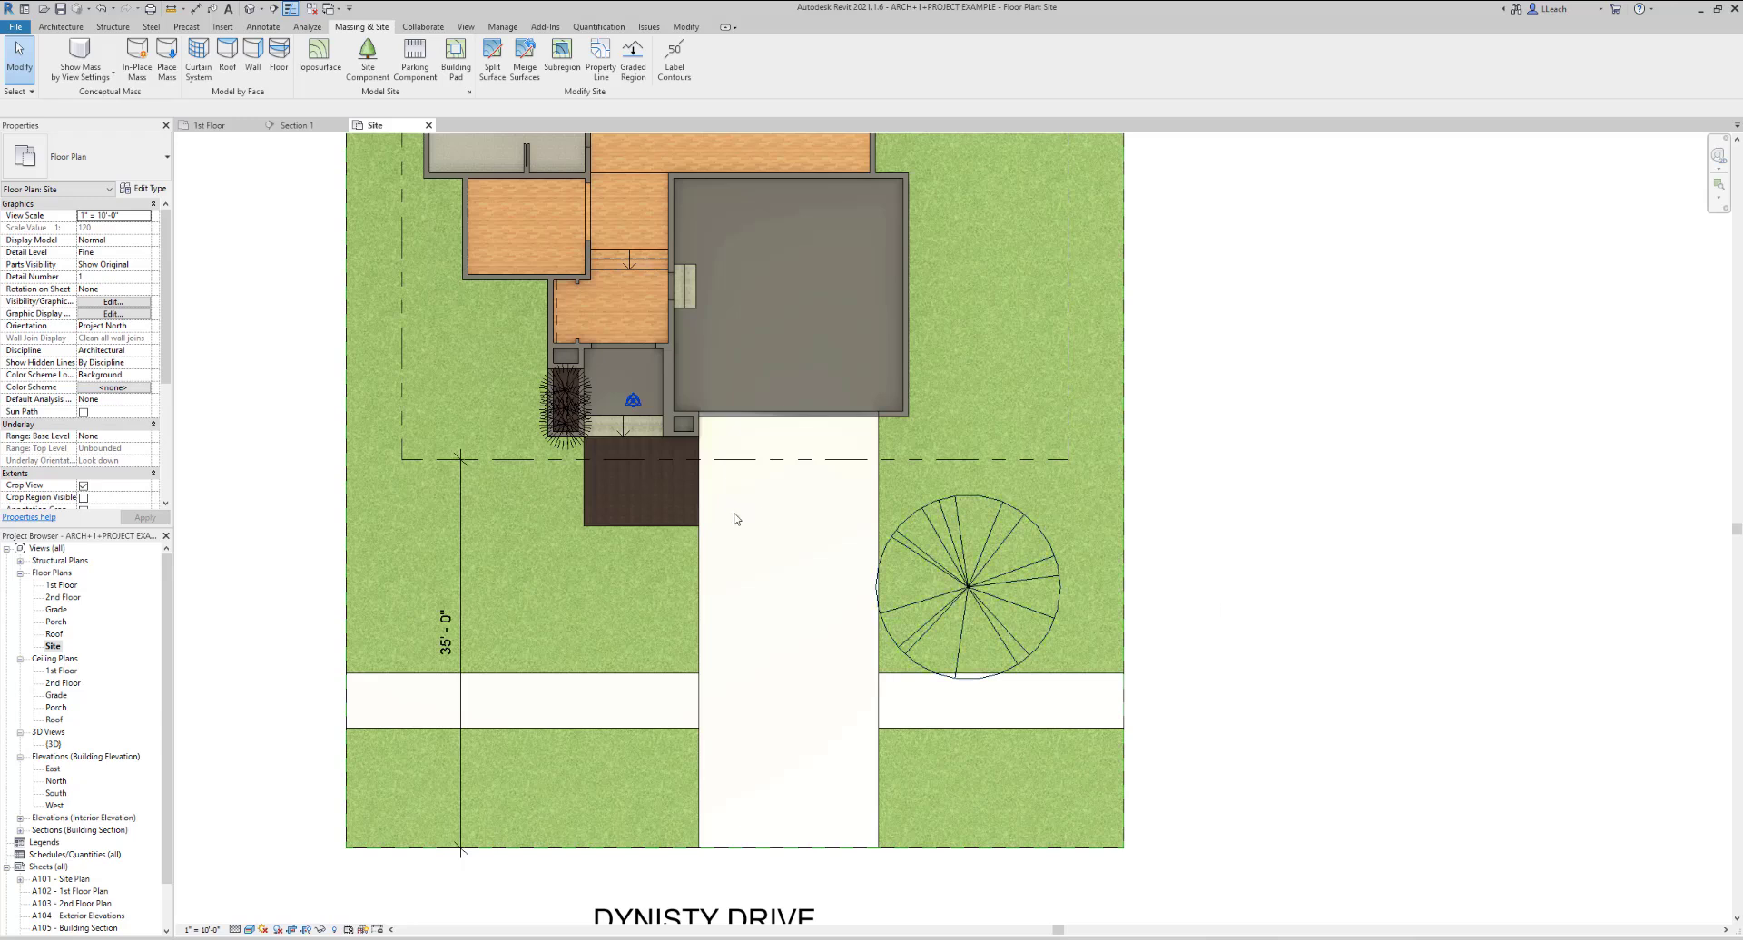
Assign the Clad - White material to the front walkway subregion beside the driveway
click(632, 528)
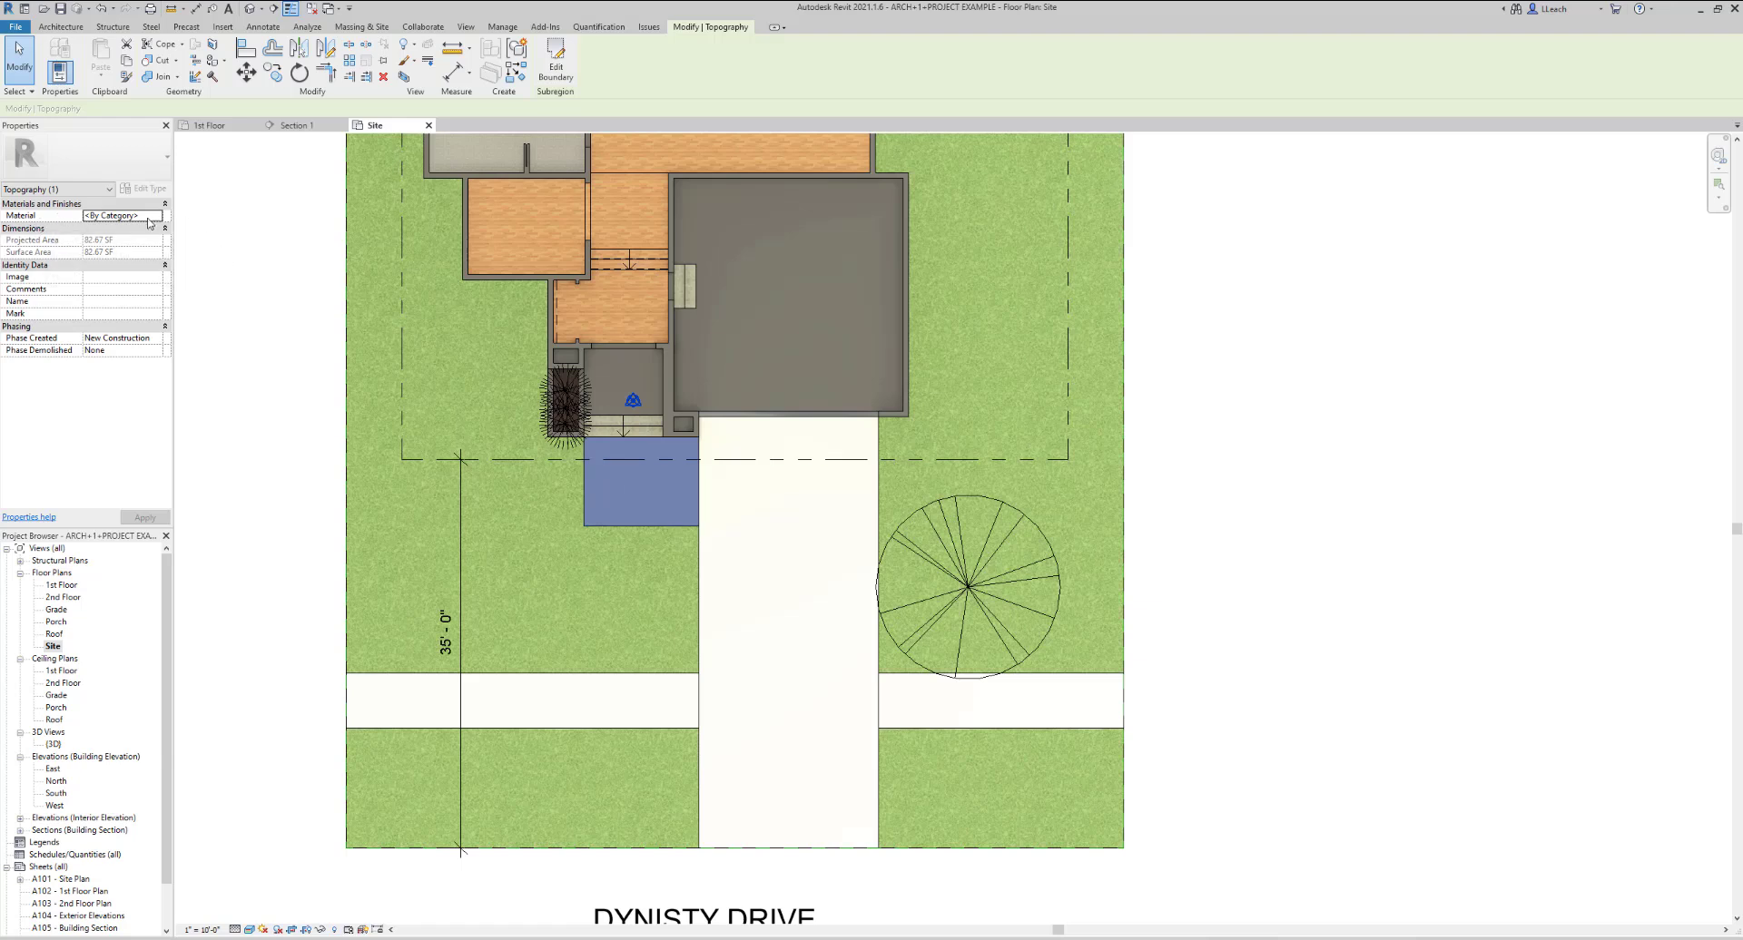
click(157, 216)
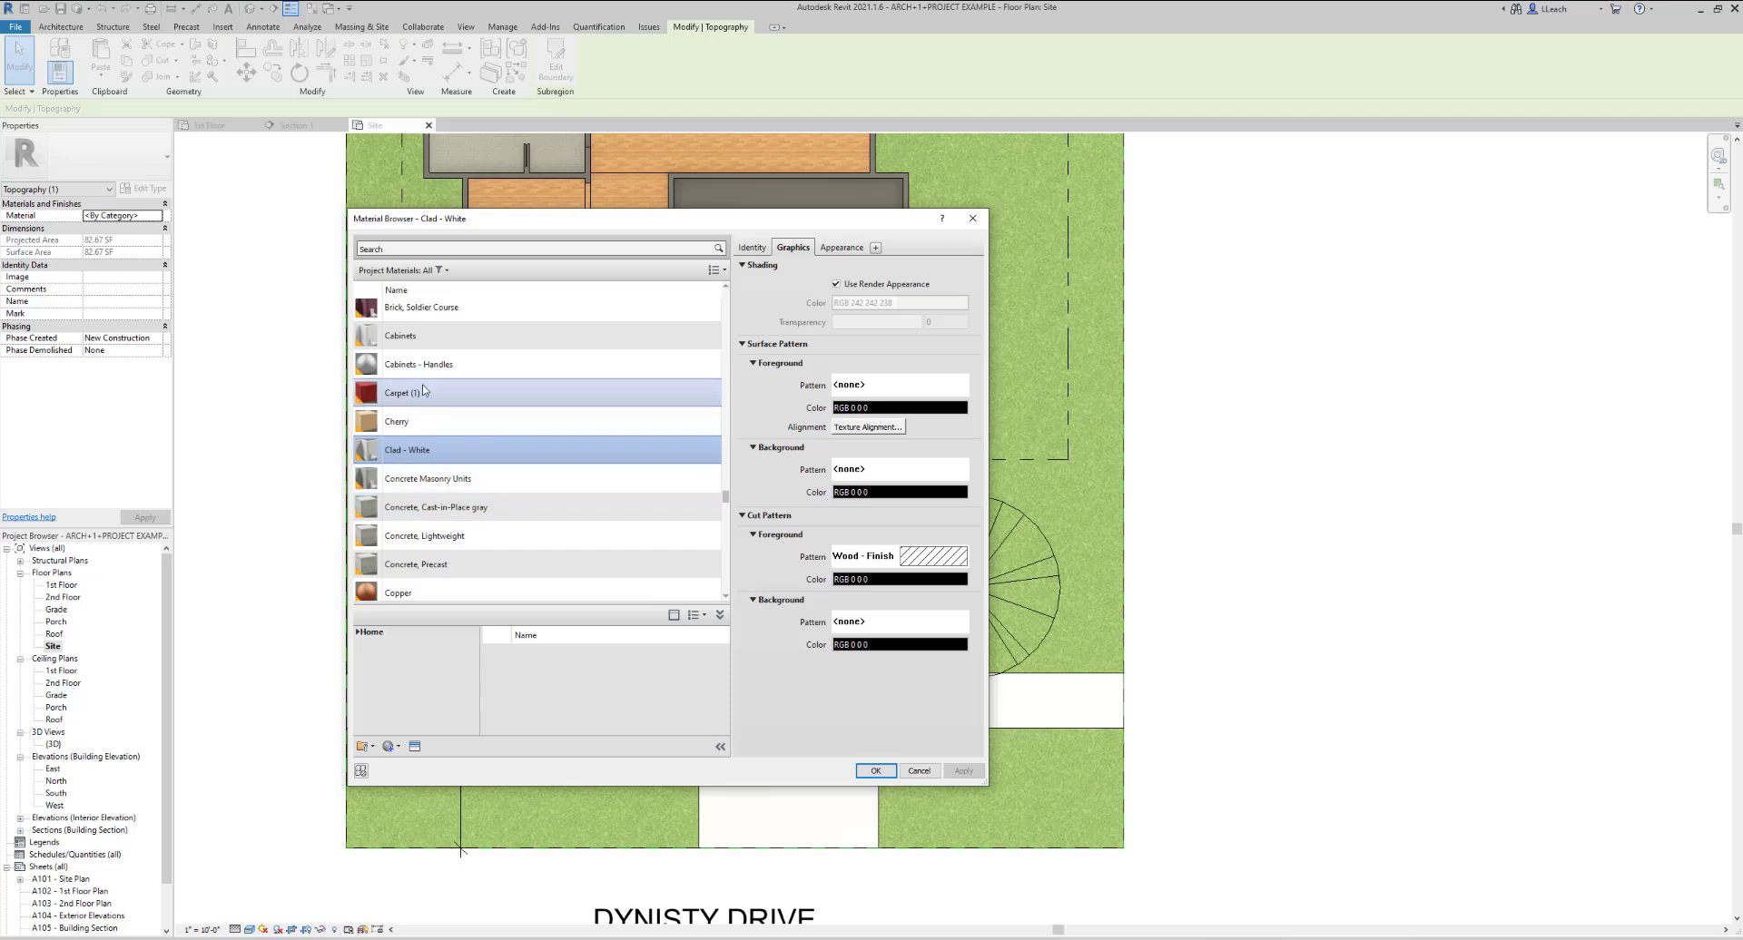
scroll(489, 472, down, 5)
scroll(489, 472, up, 3)
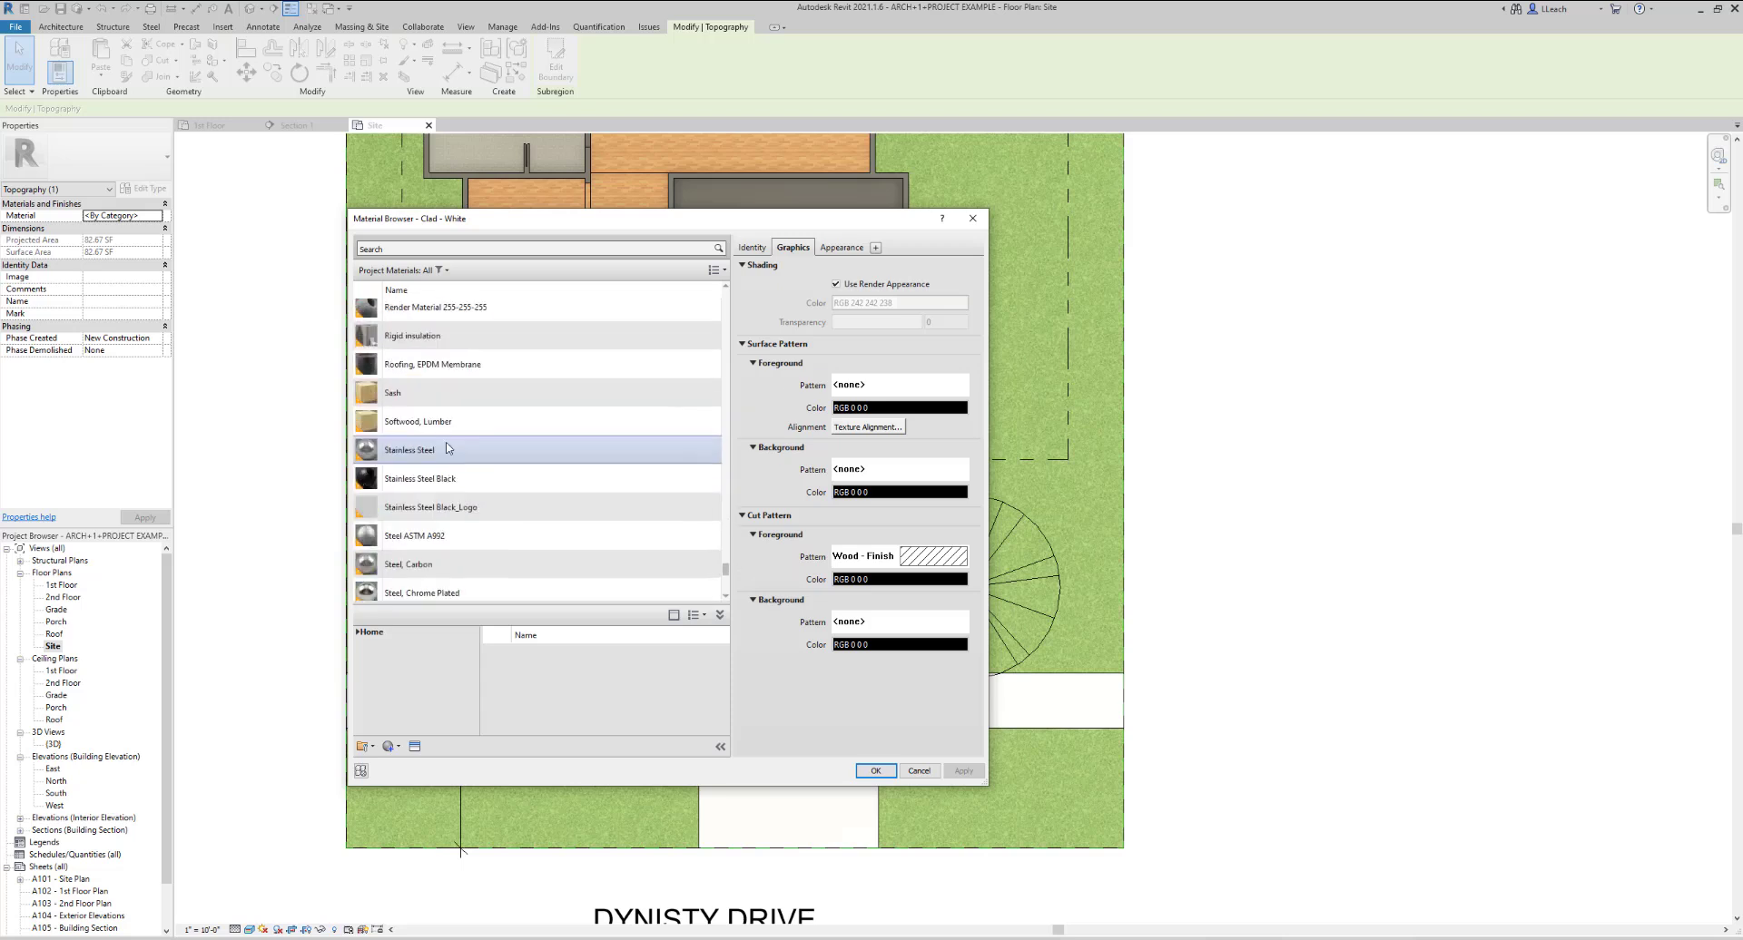
scroll(463, 396, up, 4)
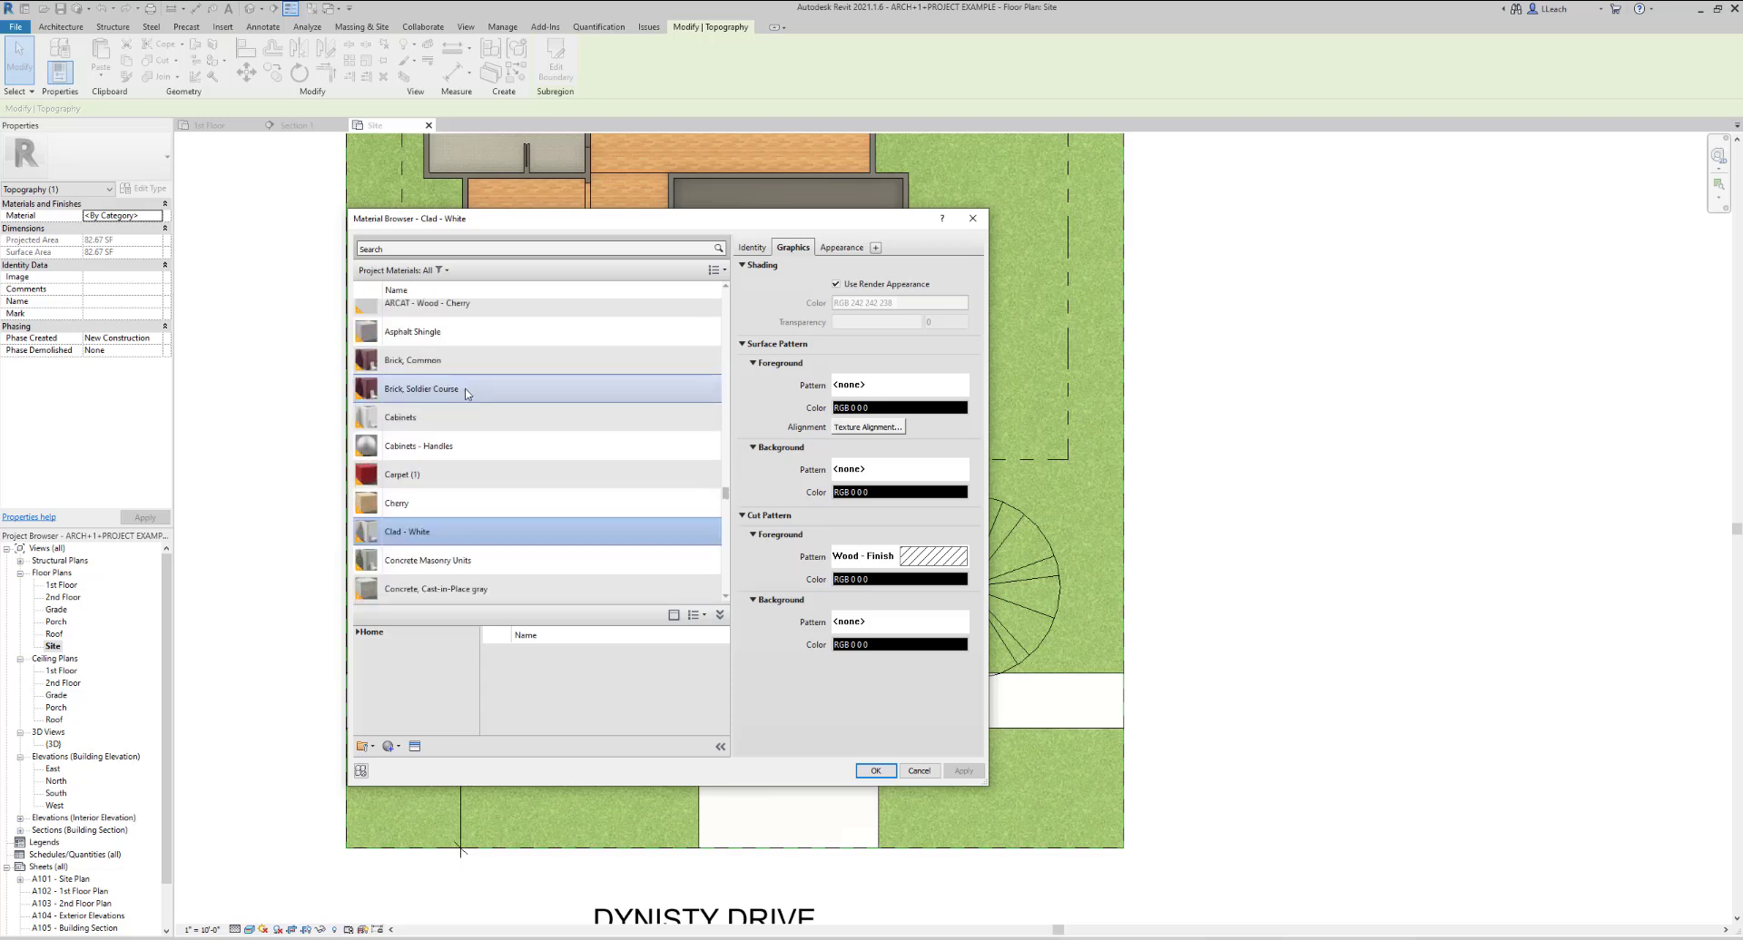
click(873, 769)
click(1238, 550)
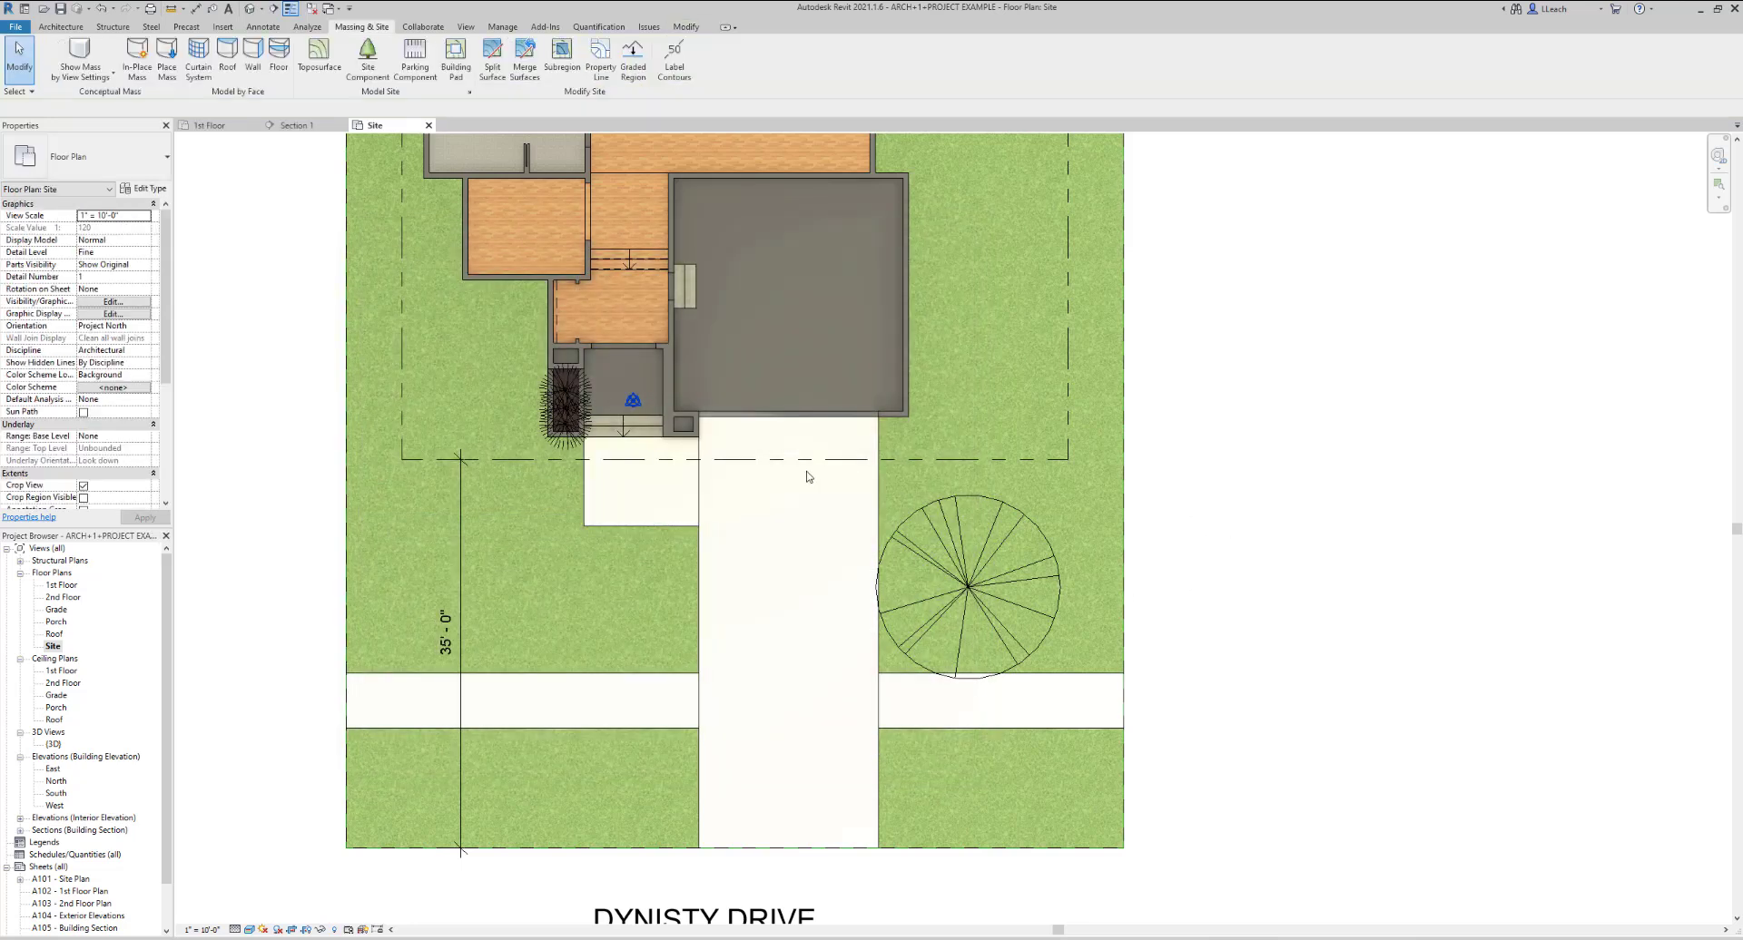
Change the cut plane offset in the site plan's view range and apply it
scroll(808, 476, down, 4)
scroll(656, 439, up, 2)
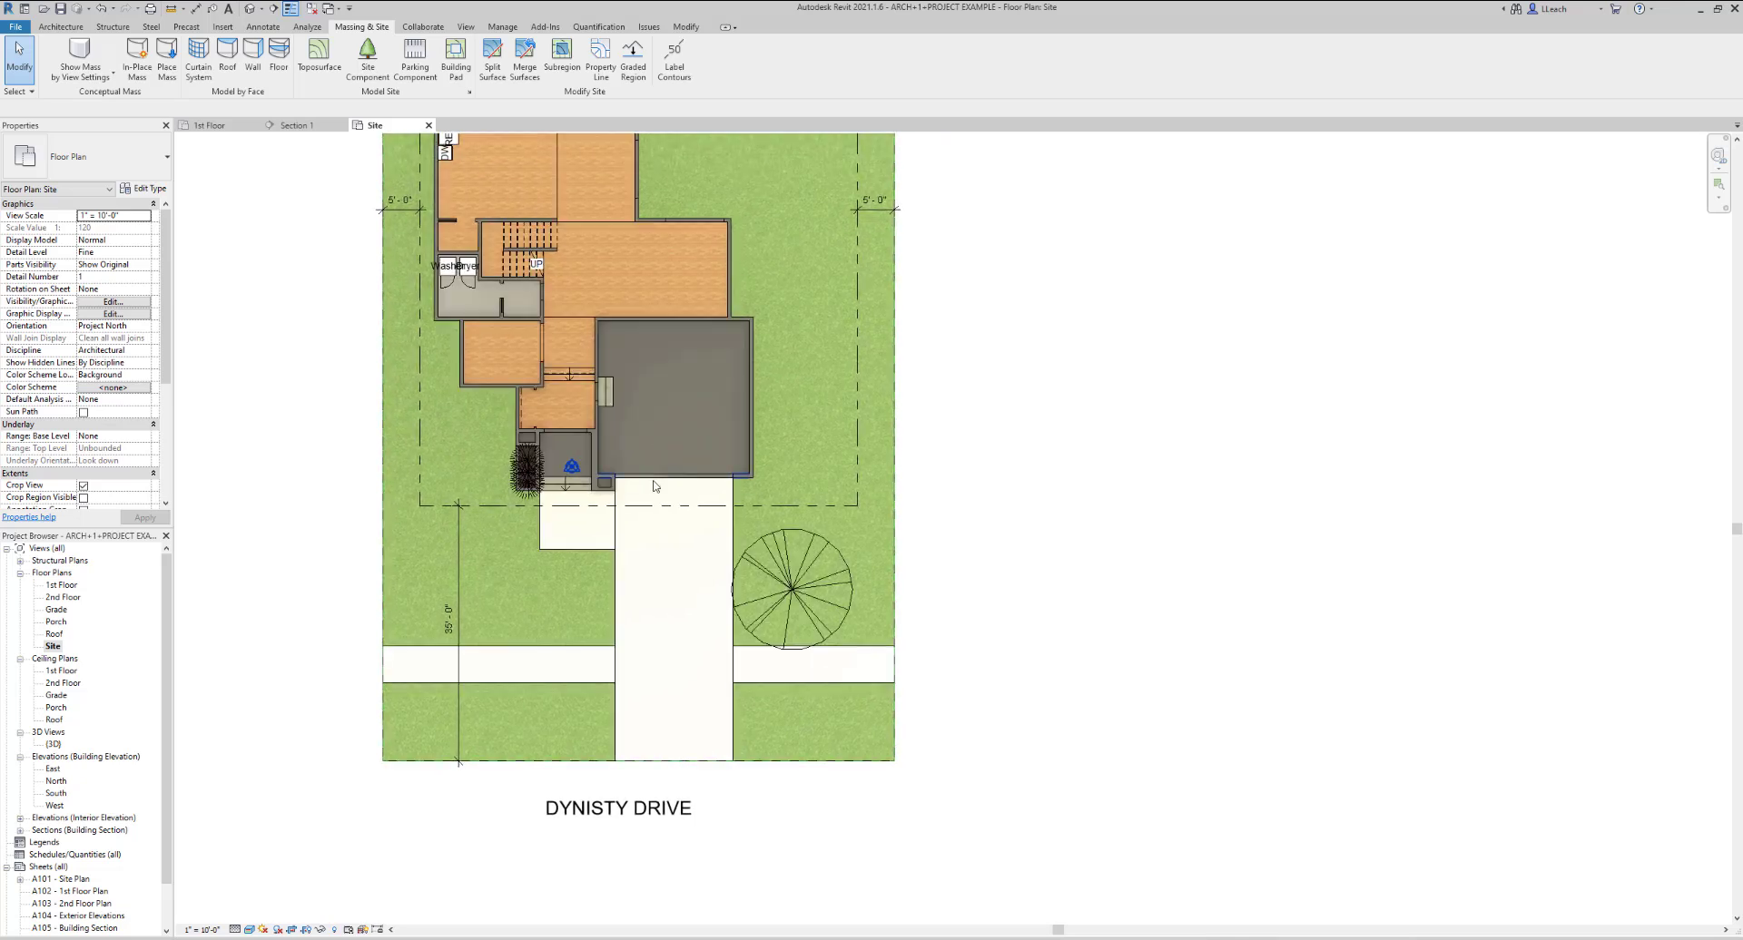
scroll(668, 499, up, 1)
middle_drag(669, 528, 706, 479)
scroll(695, 477, up, 1)
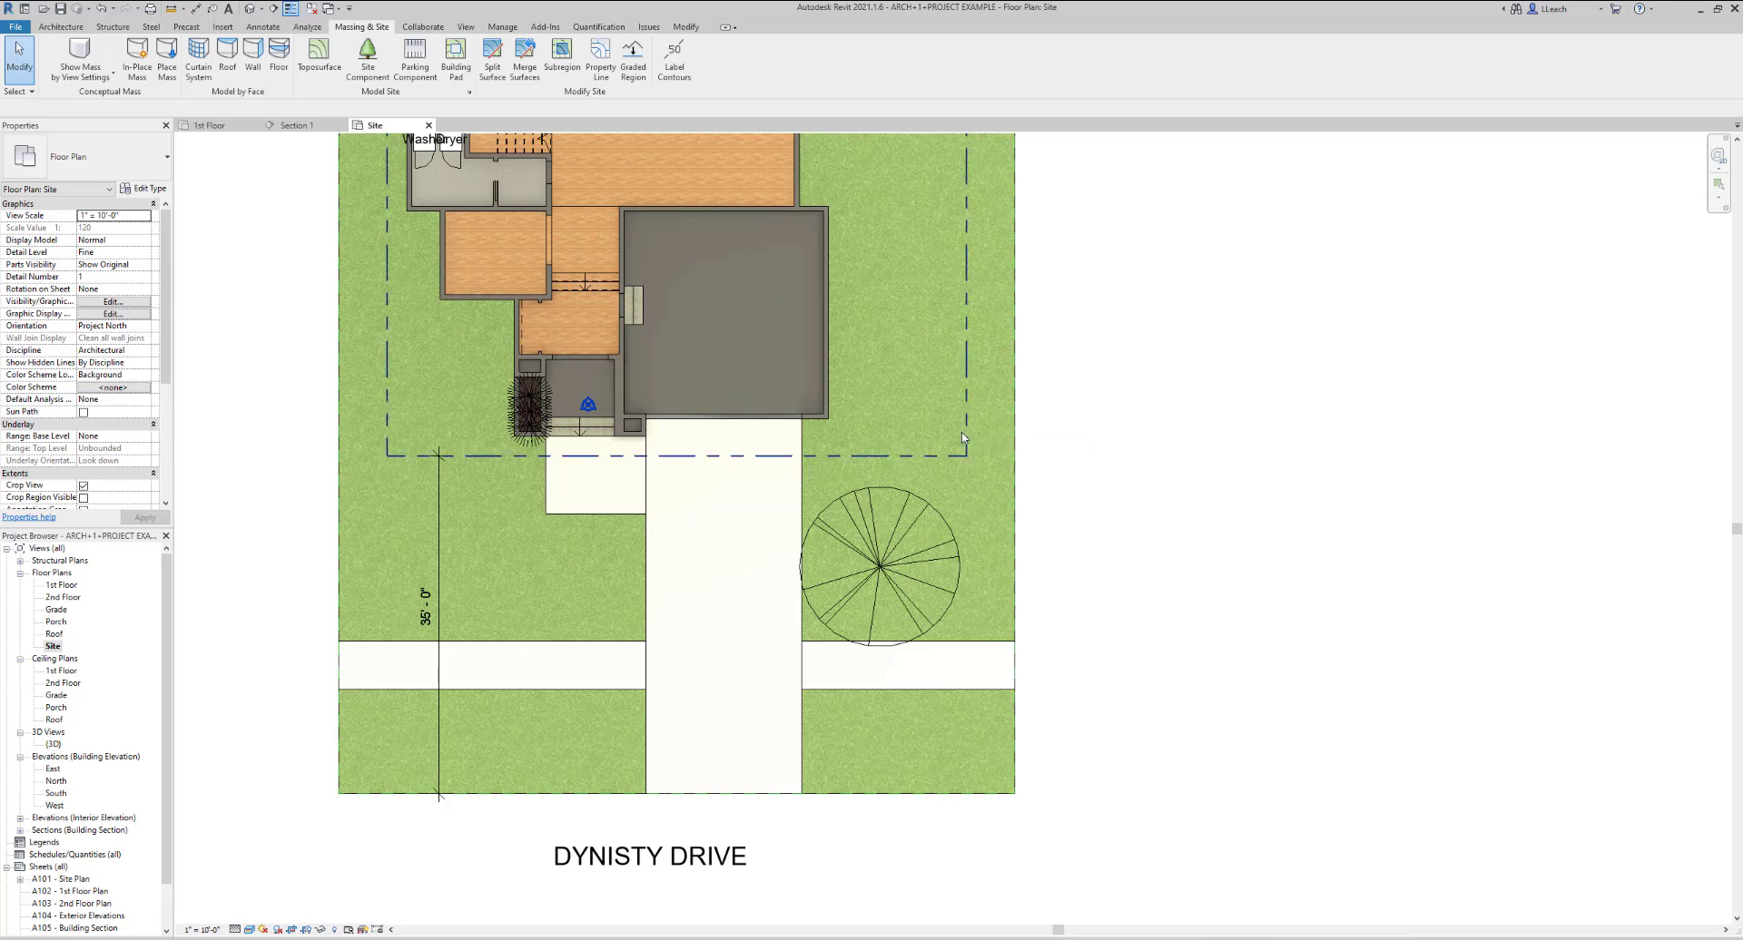
scroll(556, 498, down, 2)
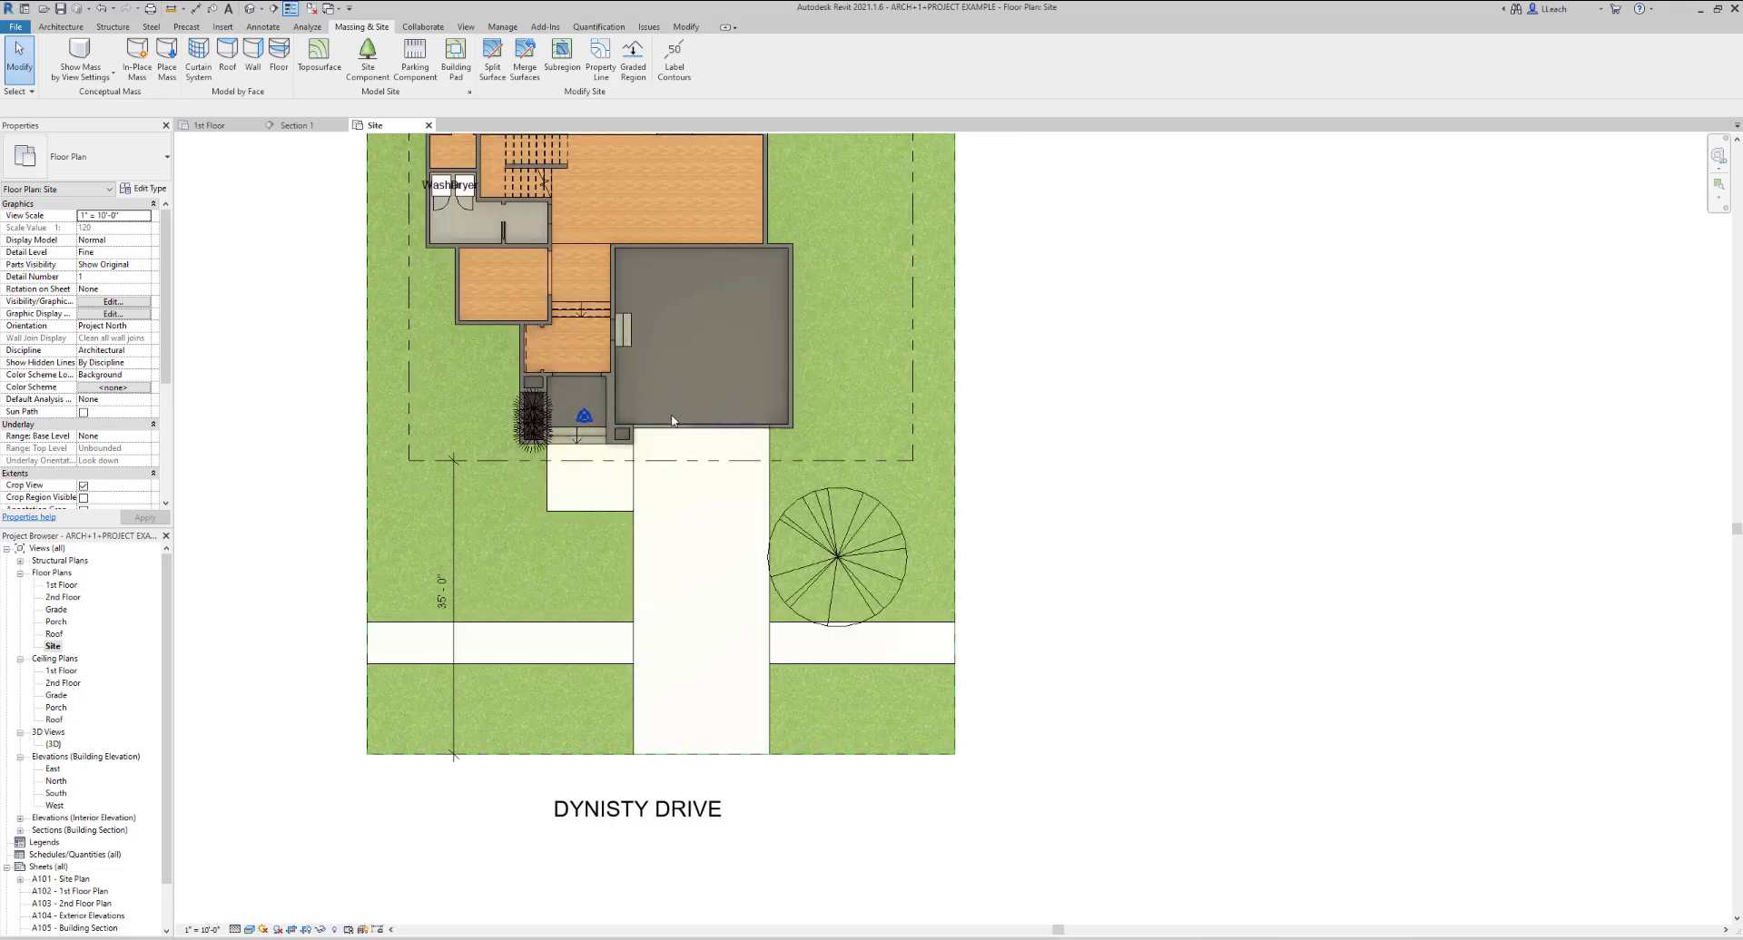
key(v)
key(r)
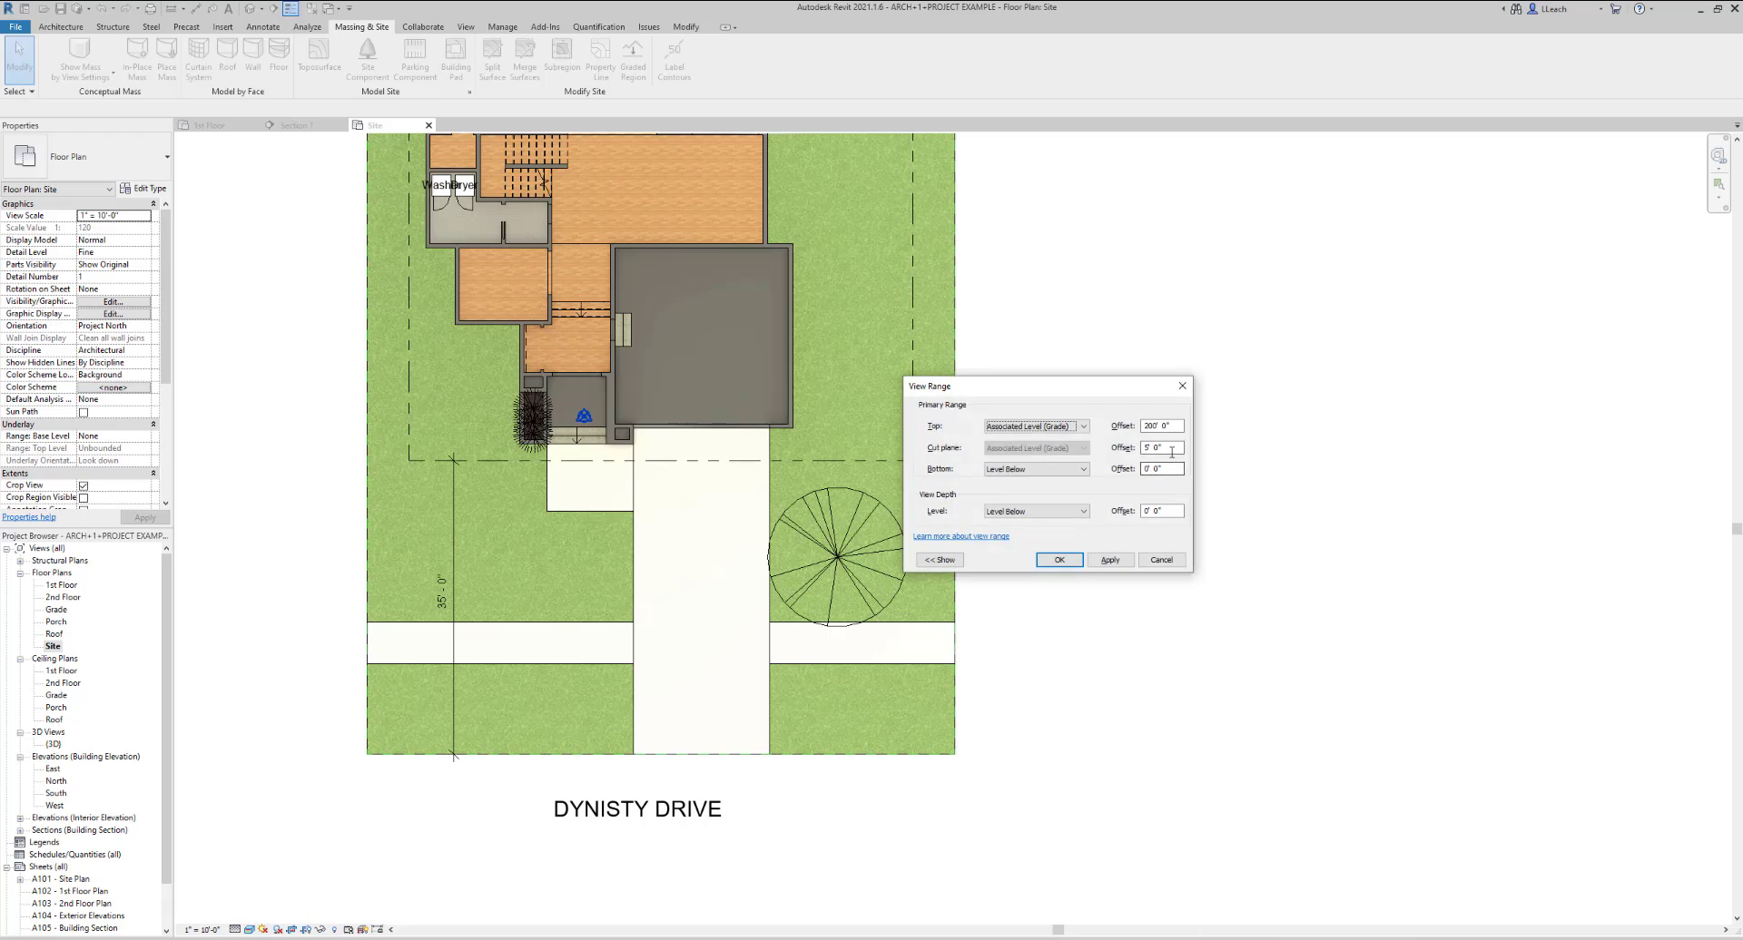
drag(1172, 451, 1103, 451)
click(1069, 560)
scroll(1043, 453, down, 3)
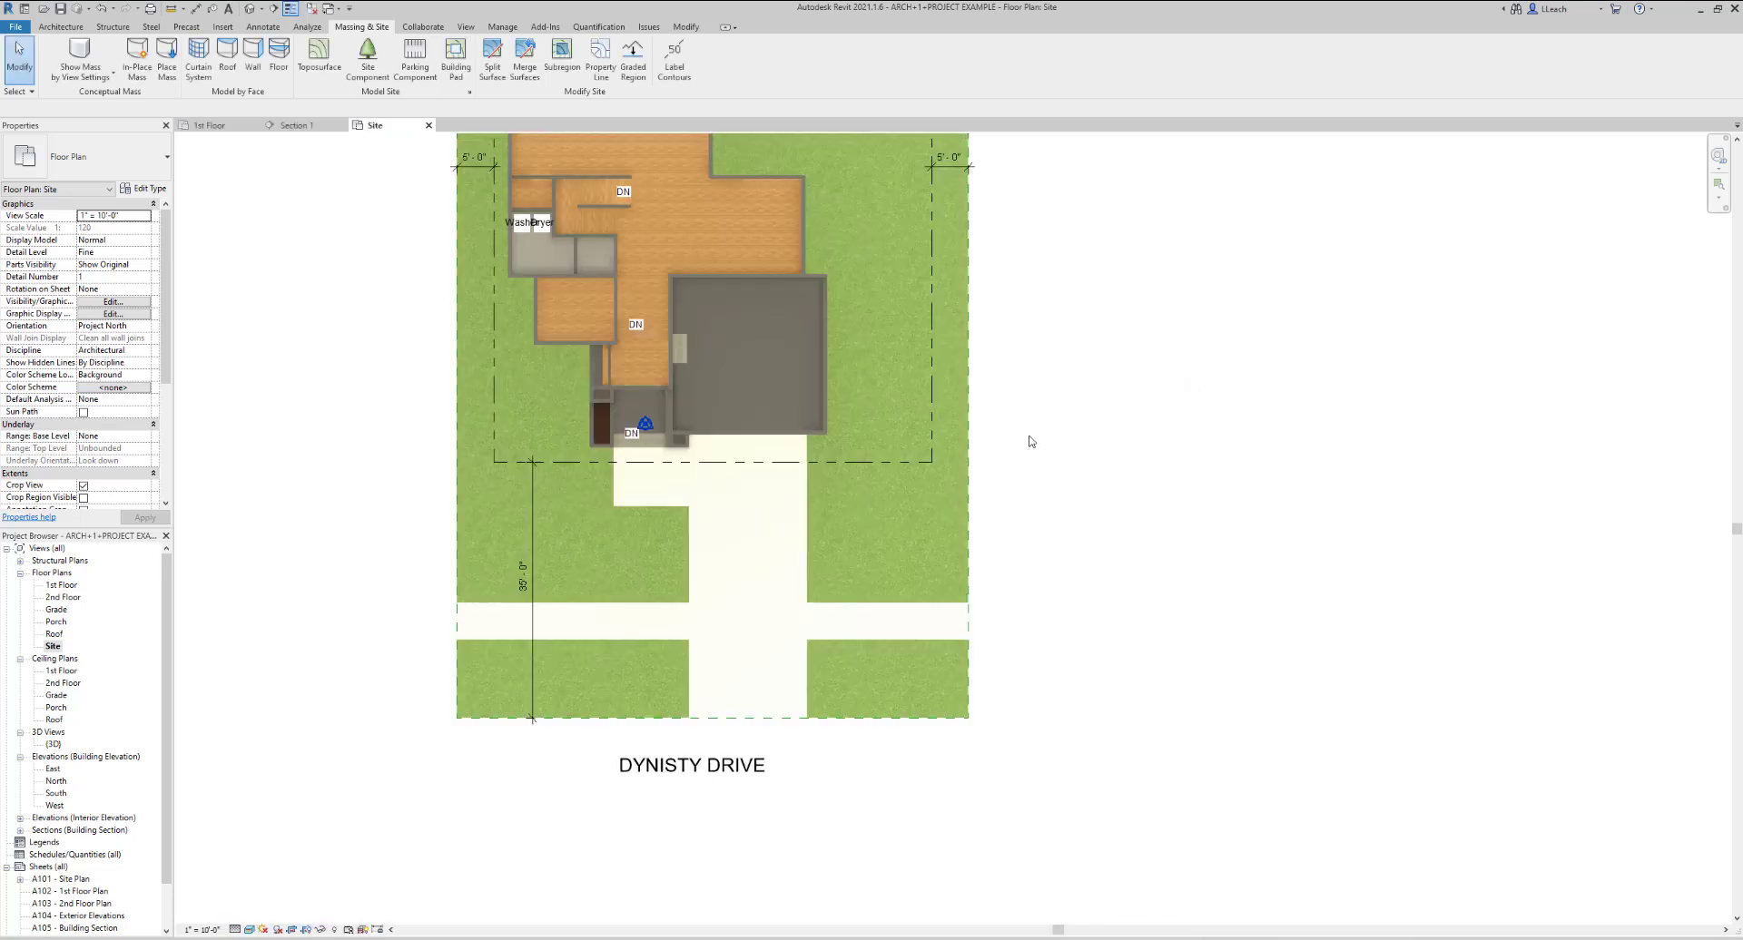
middle_drag(1011, 428, 862, 535)
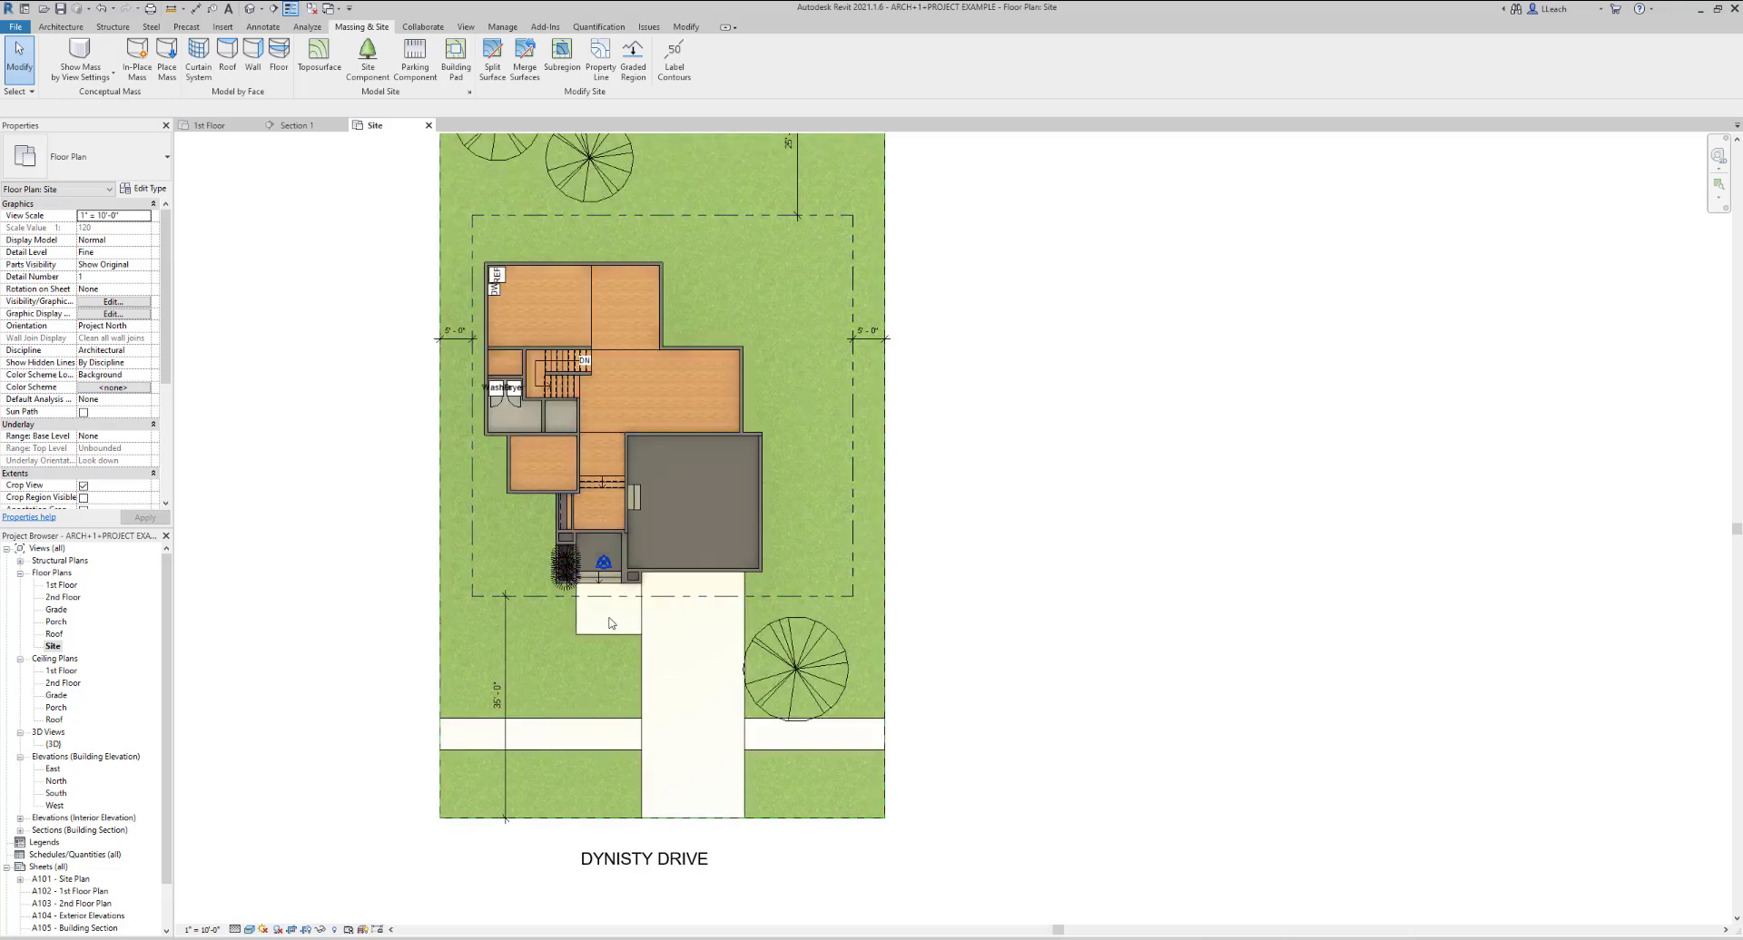
middle_drag(662, 623, 658, 636)
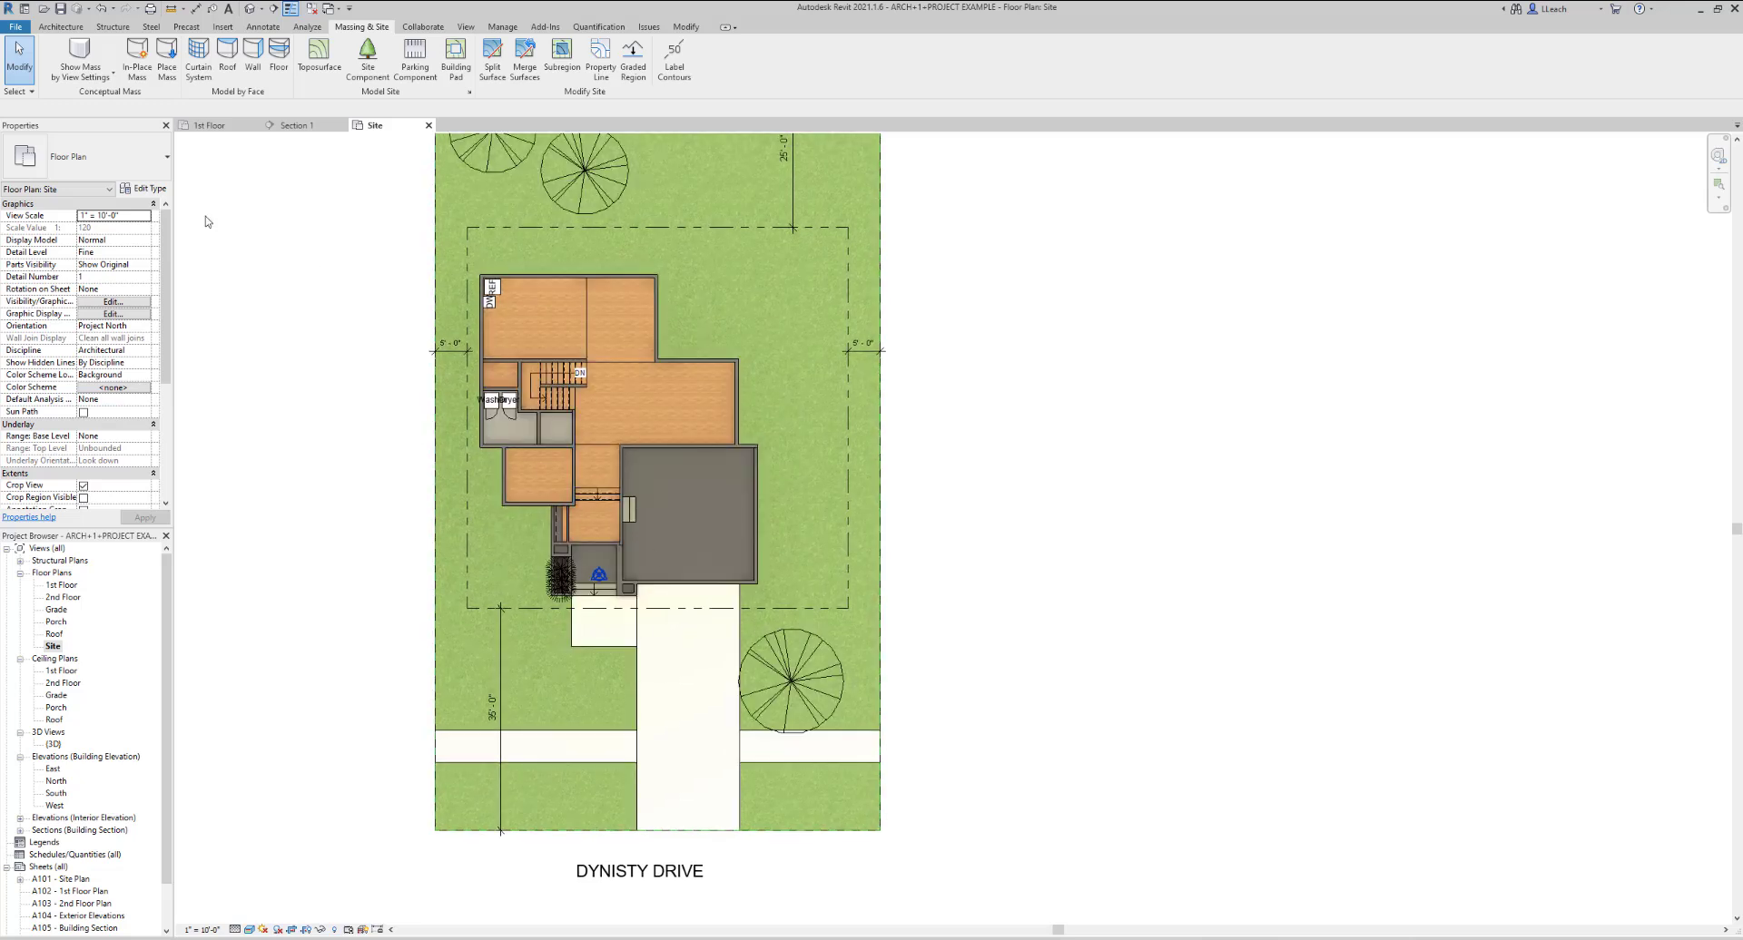